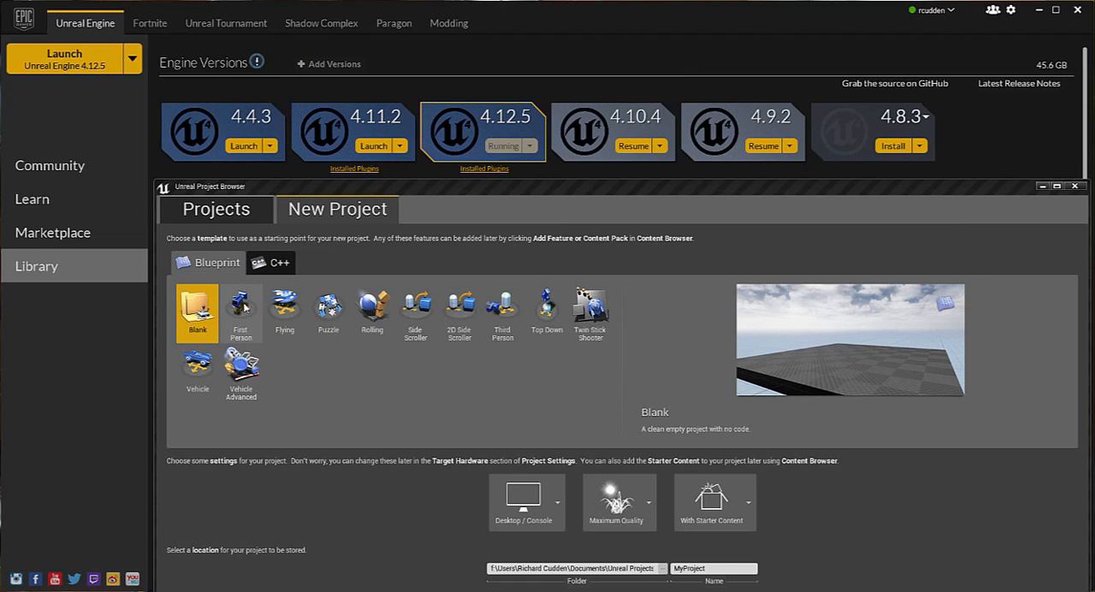
Create a Blueprint project from the First Person template, named MyProject01, with starter content, for desktop/console at maximum quality
{"action": "left_click", "coordinate": [243, 308]}
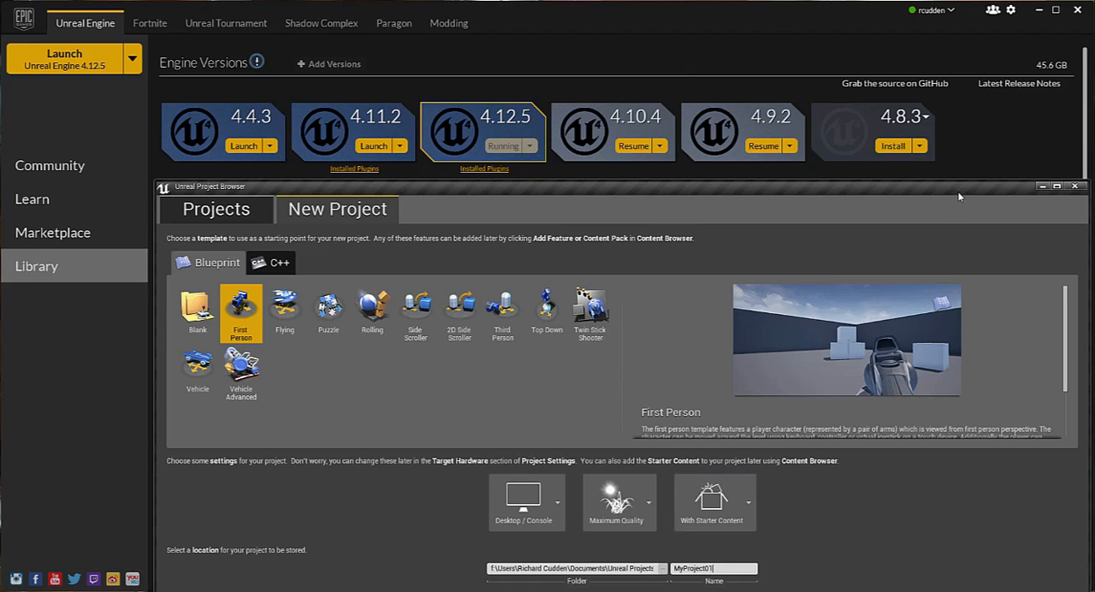
{"action": "left_click_drag", "start_coordinate": [958, 191], "coordinate": [938, 130]}
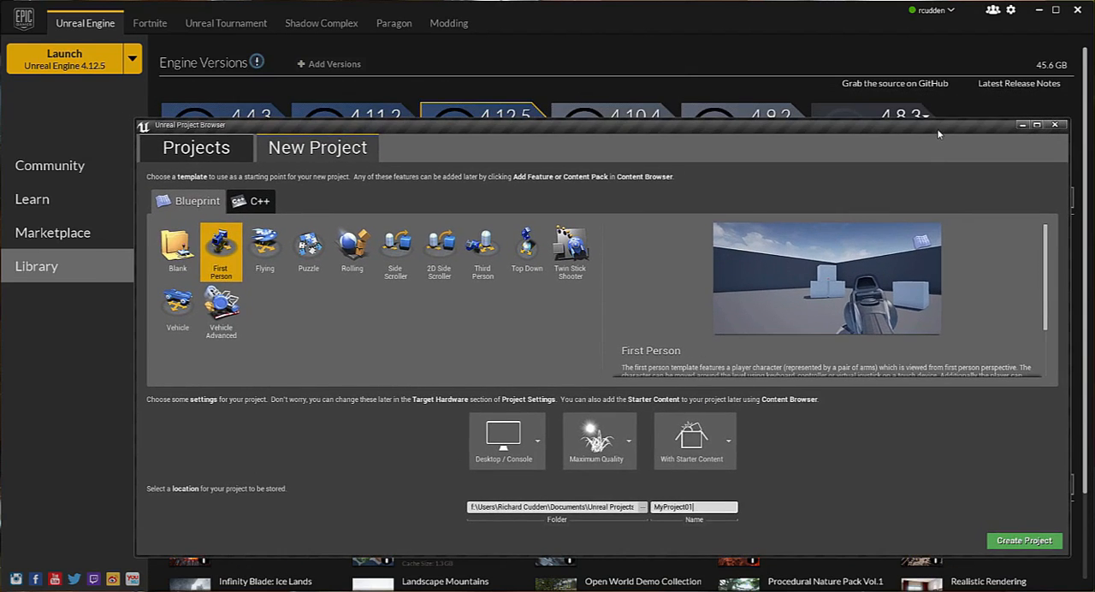
{"action": "left_click", "coordinate": [1037, 544]}
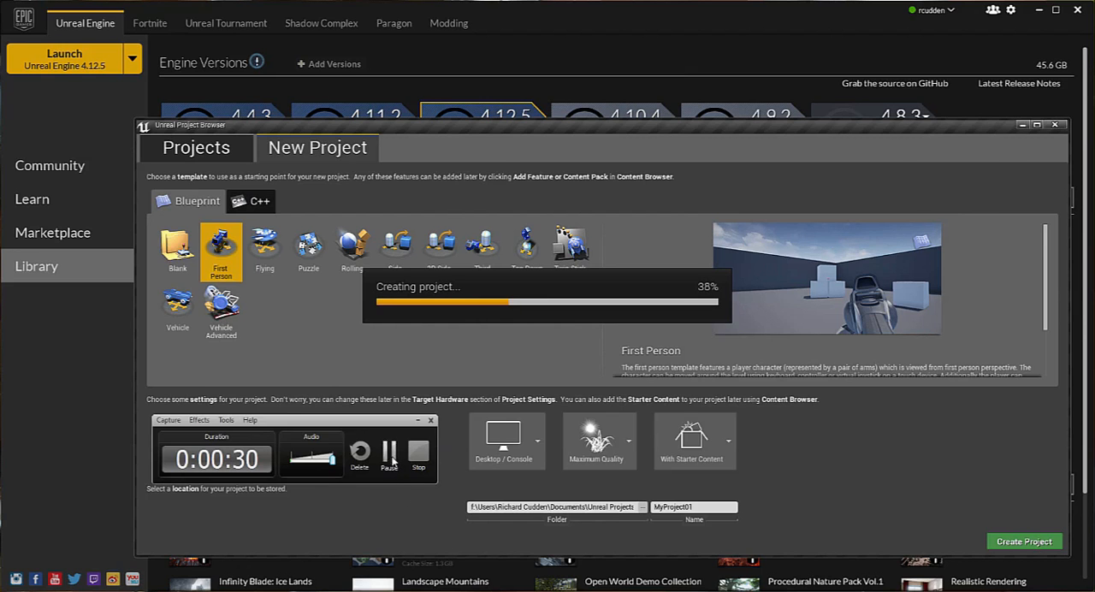
{"action": "left_click", "coordinate": [389, 453]}
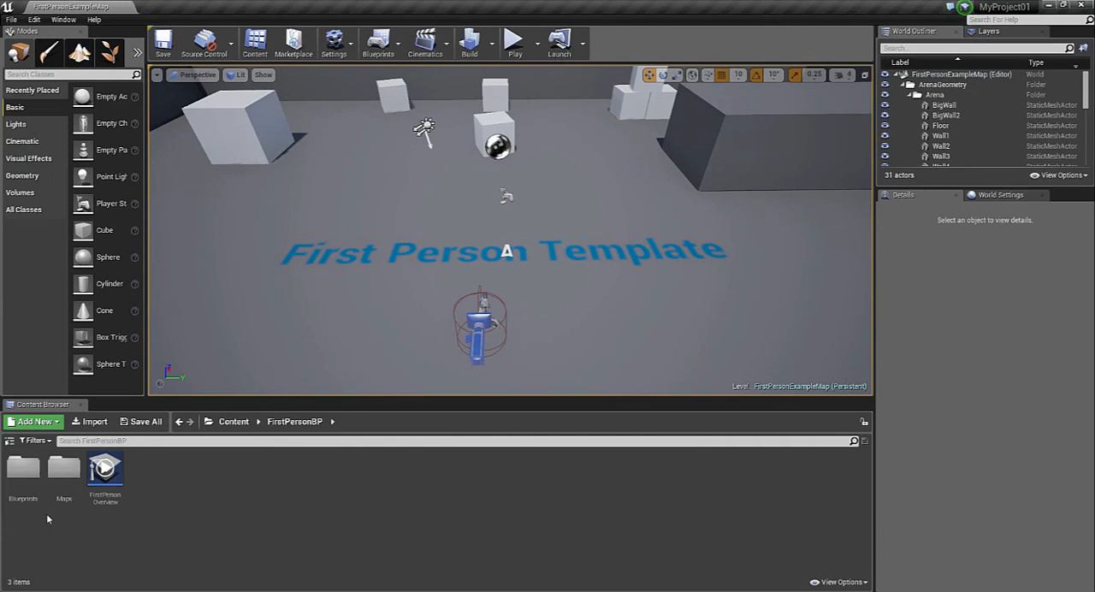
Open the FirstPersonCharacter blueprint from the Blueprints folder and enlarge its editor window
{"action": "double_click", "coordinate": [26, 470]}
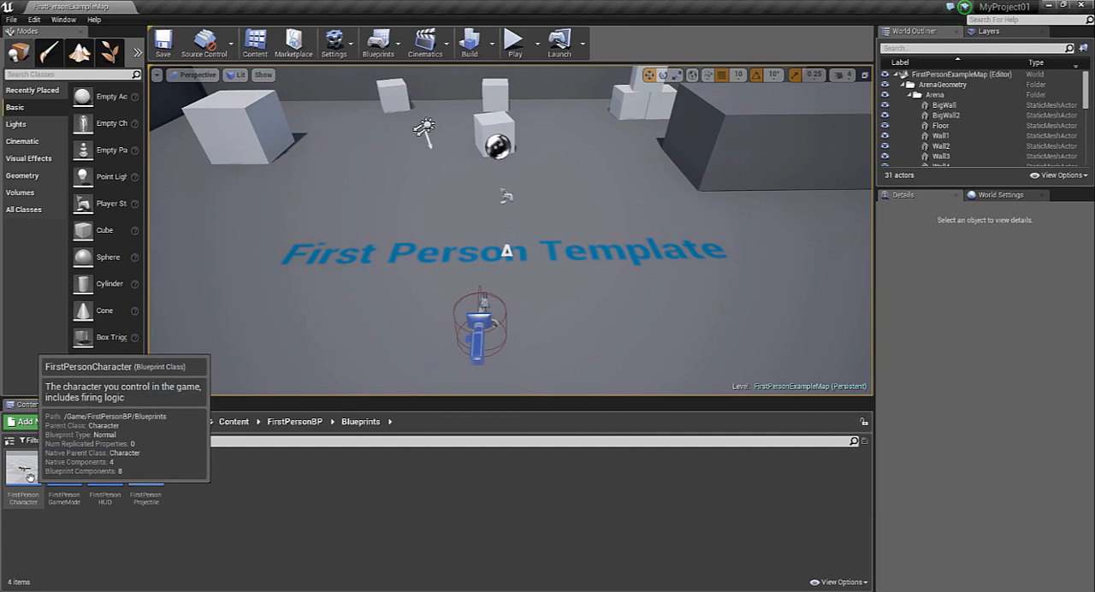
{"action": "double_click", "coordinate": [29, 476]}
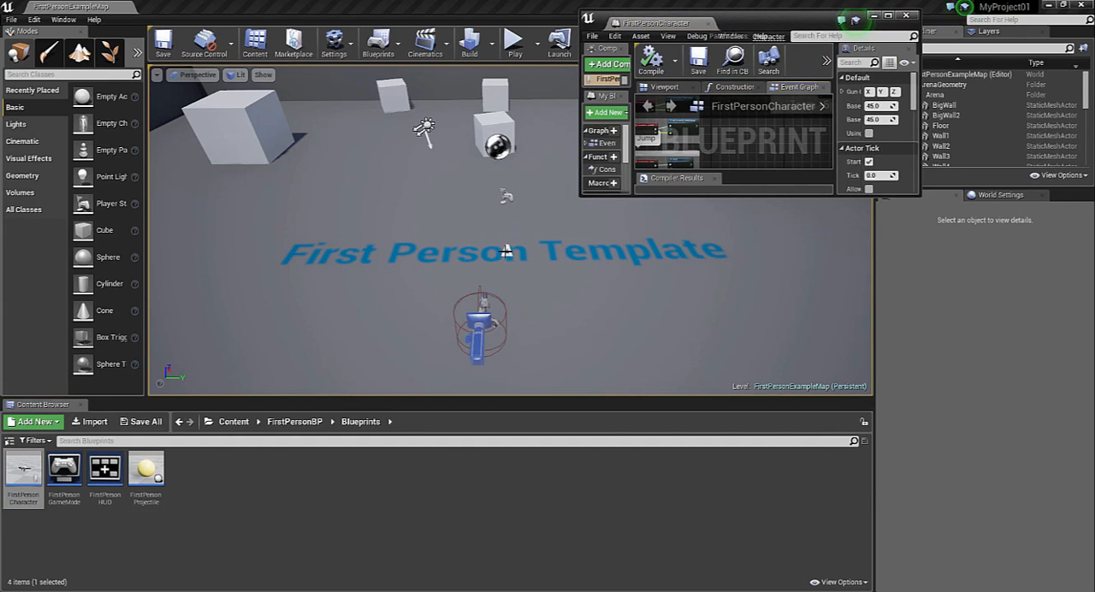
{"action": "left_click_drag", "start_coordinate": [579, 198], "coordinate": [110, 437]}
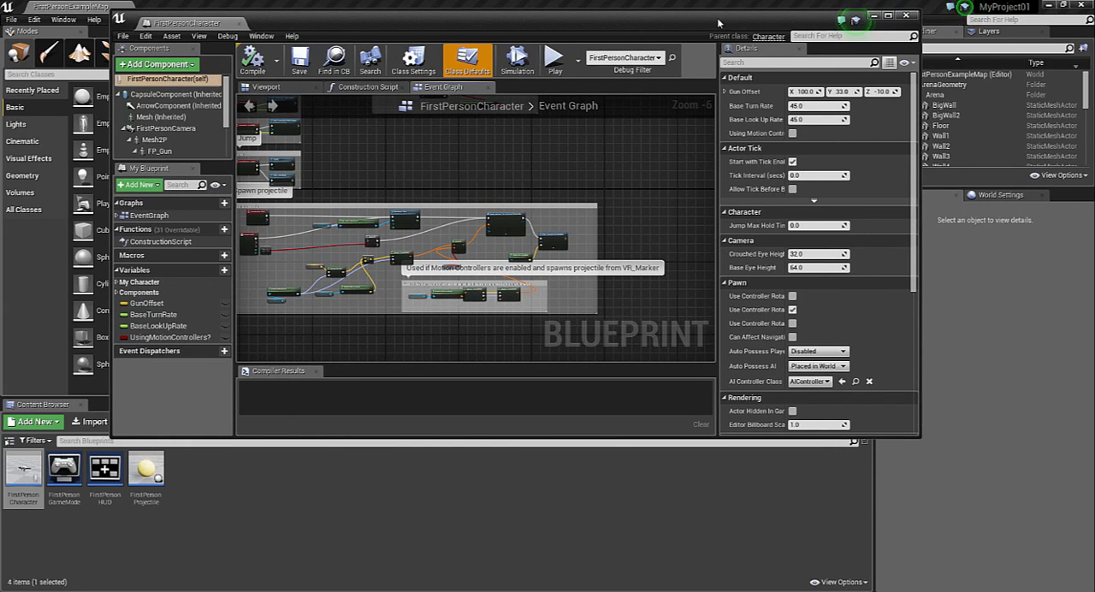
{"action": "left_click_drag", "start_coordinate": [727, 27], "coordinate": [902, 19]}
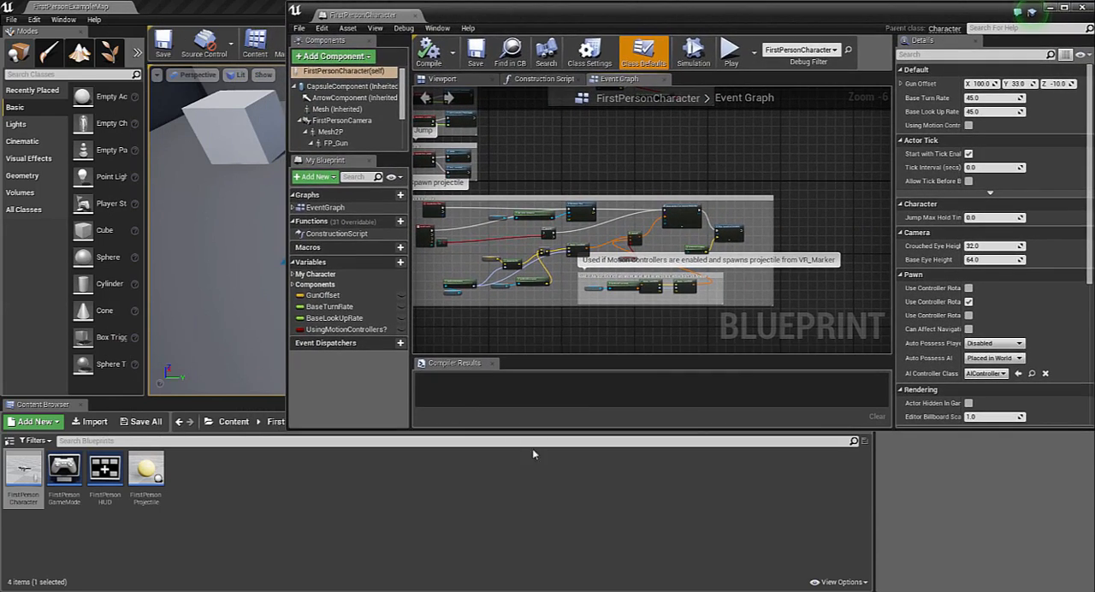
Show the character in the blueprint's viewport, select both the Mesh2P and FP_Gun components, and maximize the editor
{"action": "left_click", "coordinate": [341, 121]}
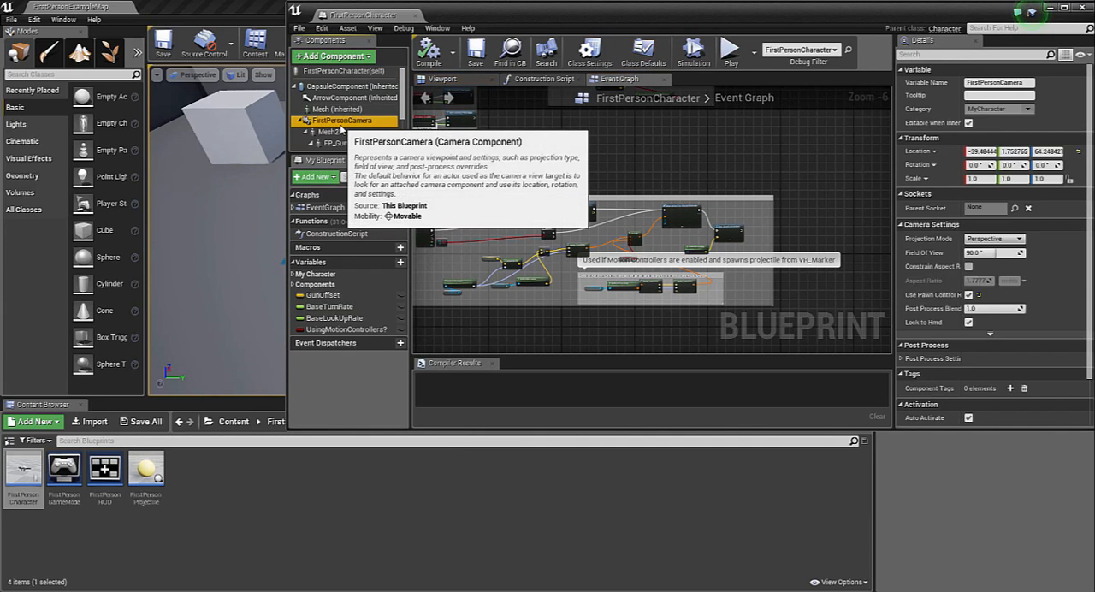
{"action": "left_click", "coordinate": [449, 83]}
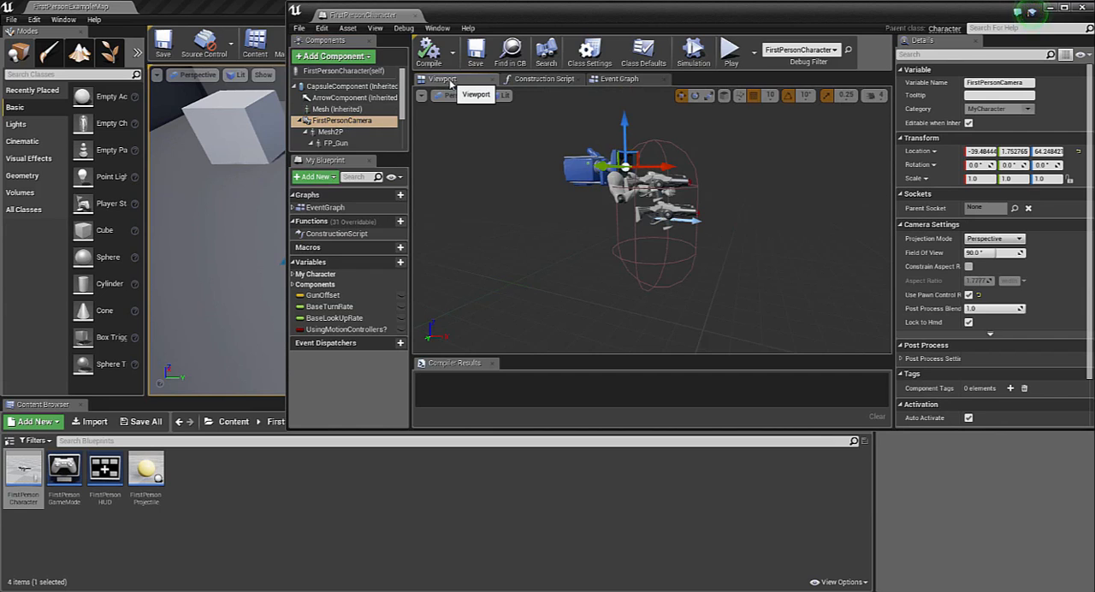
{"action": "left_click", "coordinate": [326, 132]}
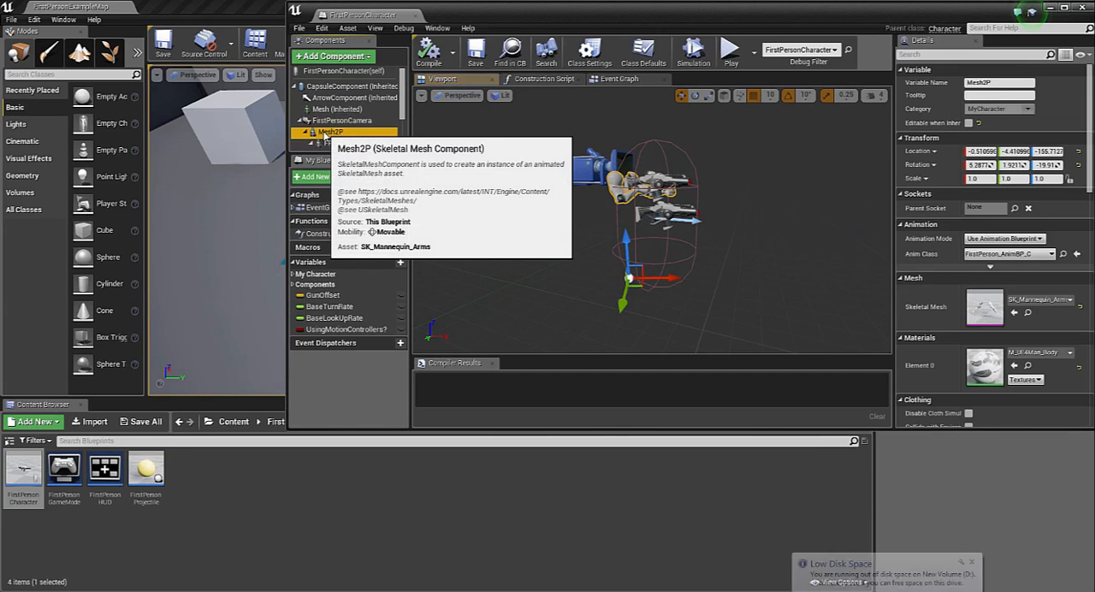
{"action": "left_click", "coordinate": [333, 143], "text": "ctrl"}
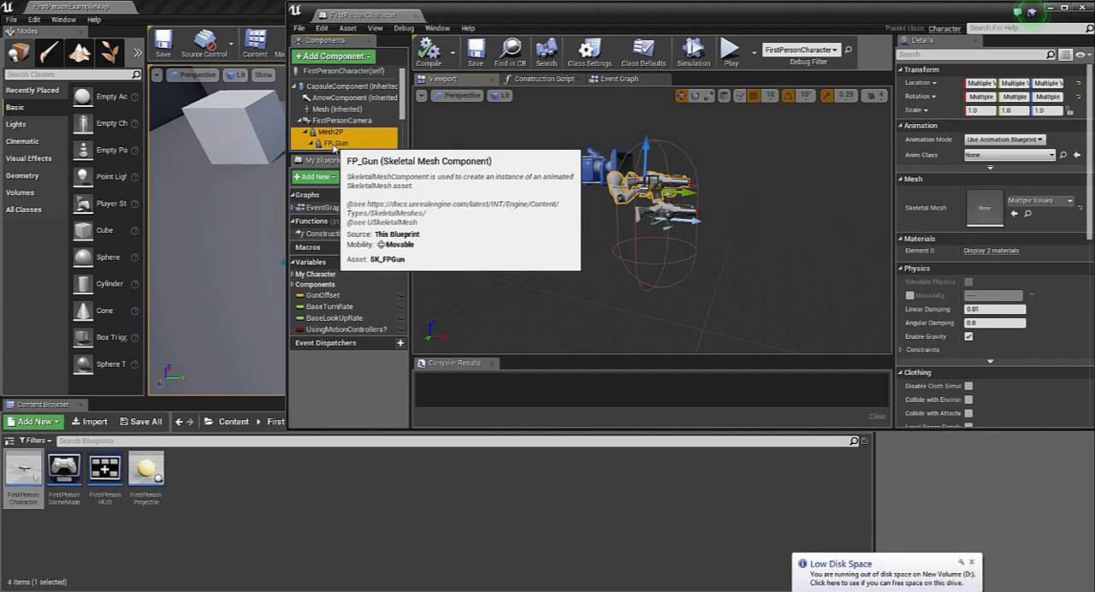
{"action": "scroll", "coordinate": [400, 129], "scroll_direction": "down", "scroll_amount": 2}
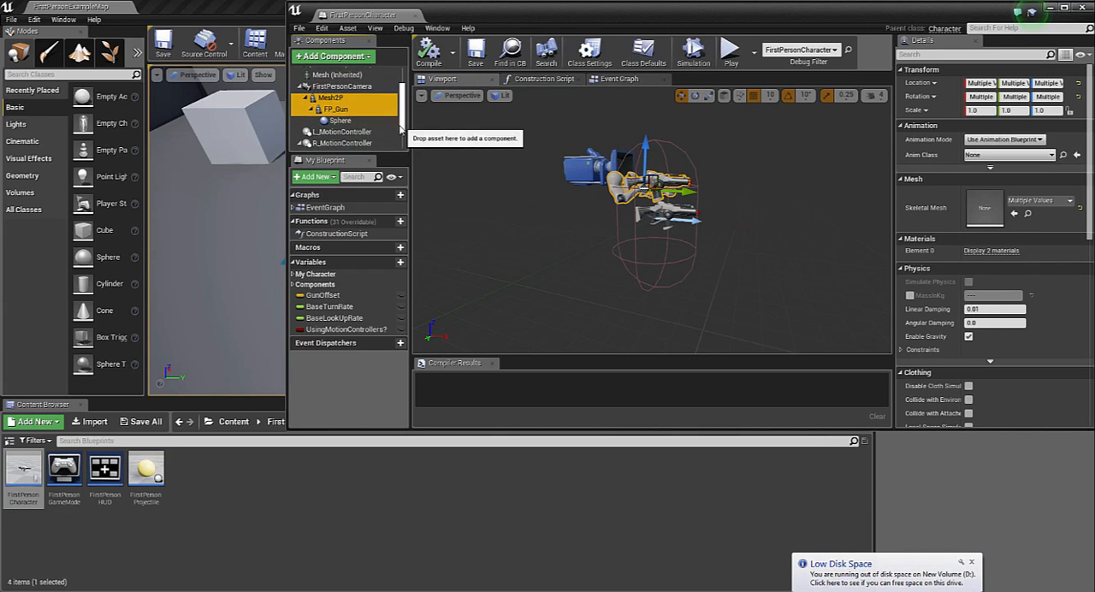
{"action": "scroll", "coordinate": [400, 129], "scroll_direction": "down", "scroll_amount": 1}
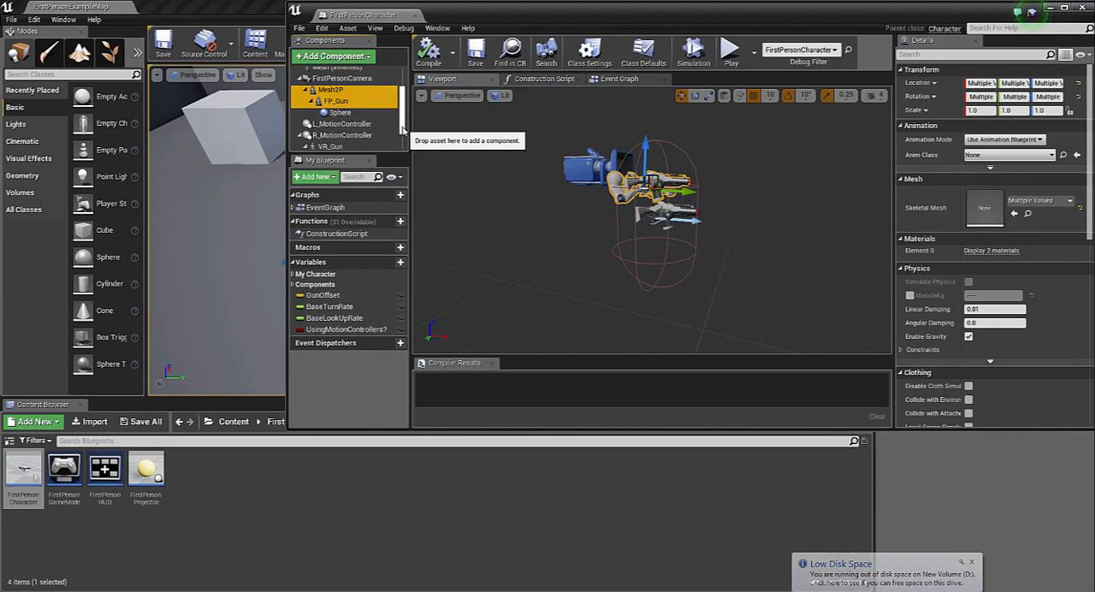
{"action": "left_click", "coordinate": [1064, 8]}
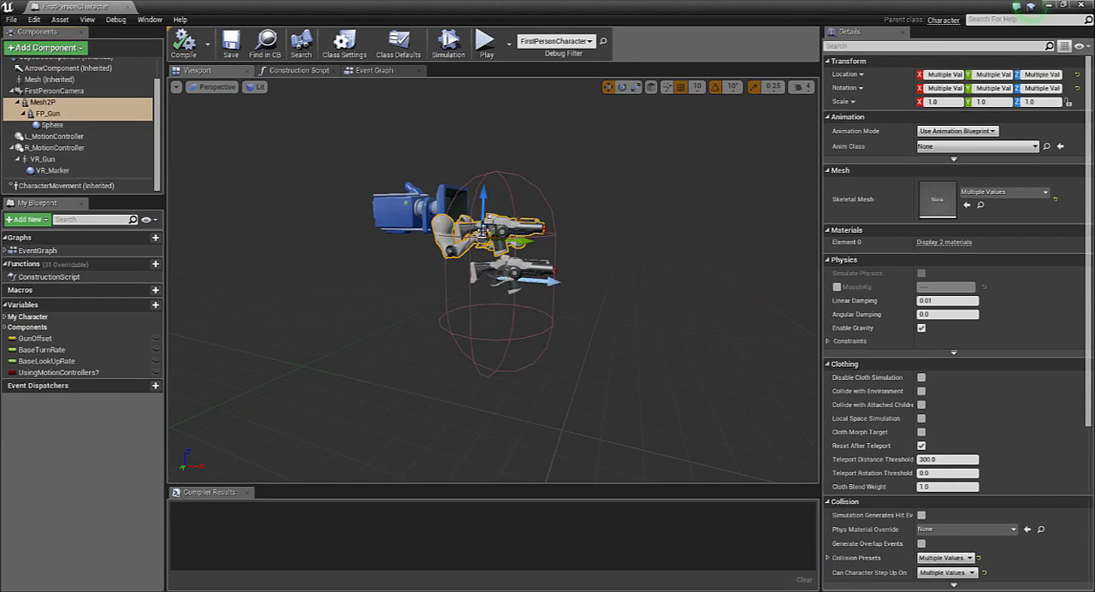
Filter the selected components' properties by "owner", enable Owner No See, and compile the blueprint
{"action": "left_click", "coordinate": [873, 49]}
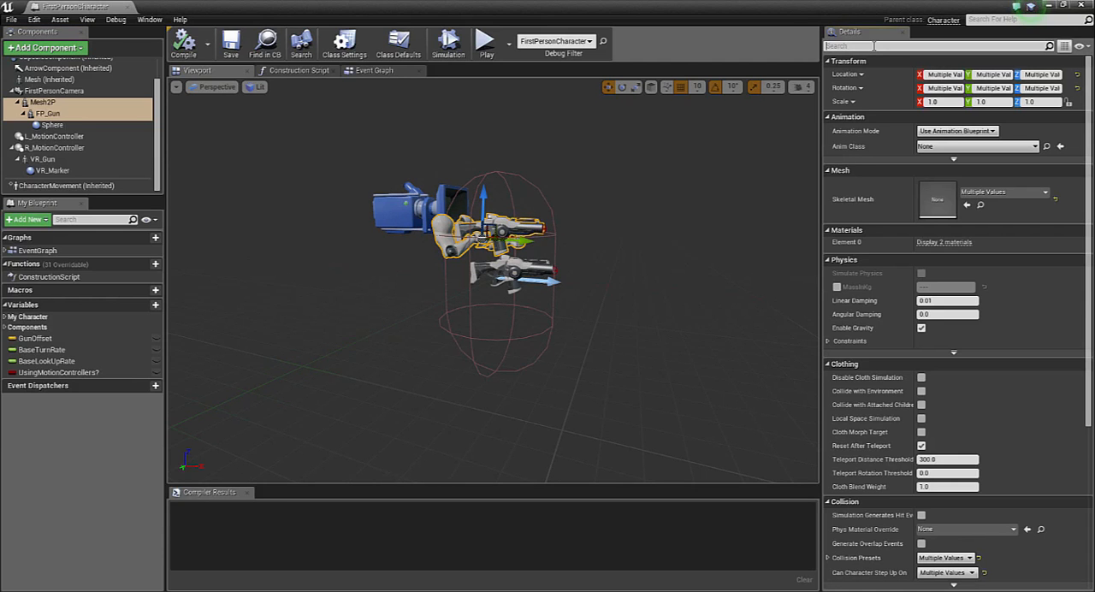
{"action": "type", "text": "owner"}
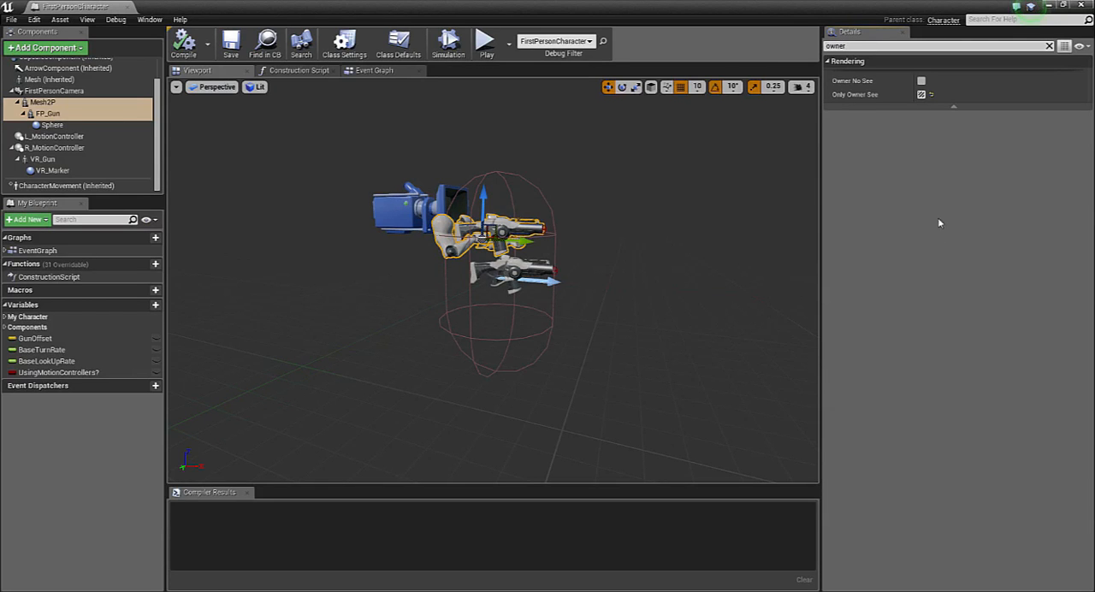
{"action": "left_click", "coordinate": [922, 82]}
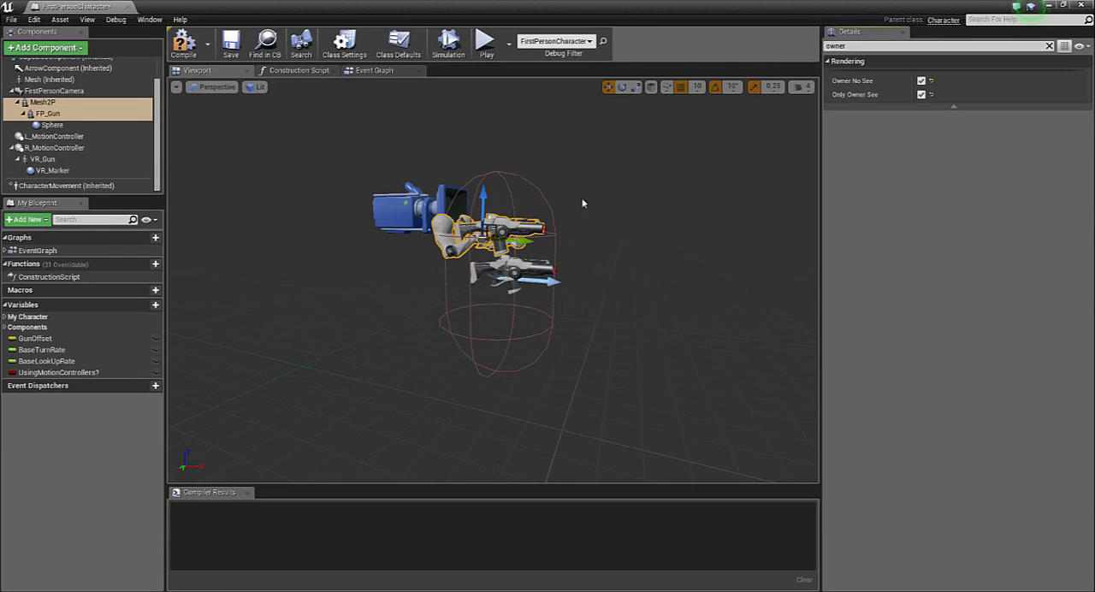
{"action": "left_click", "coordinate": [185, 50]}
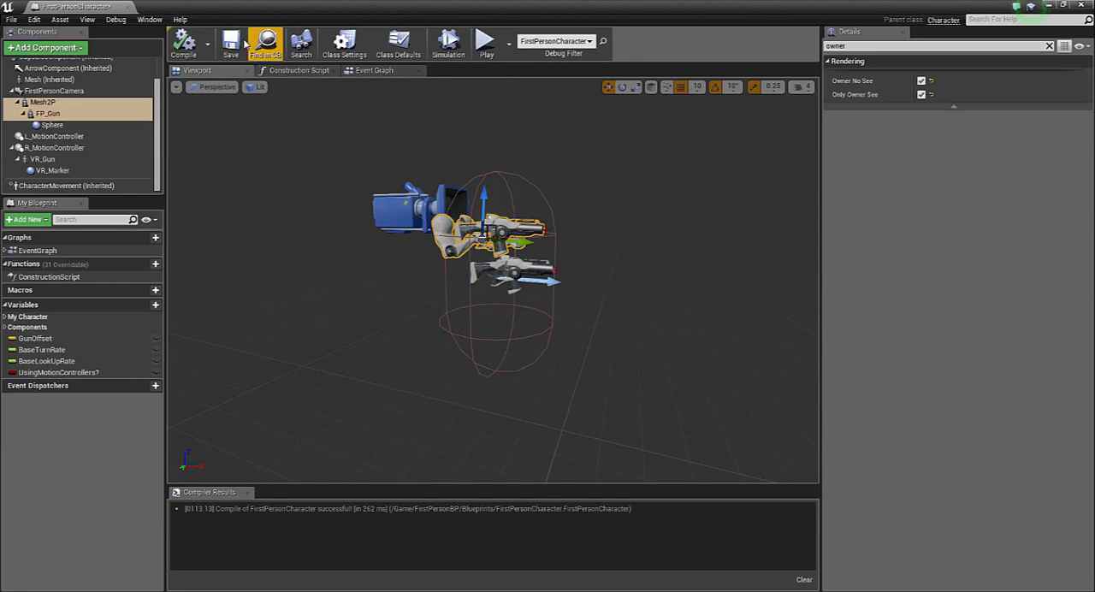
Return to the level editor and play-test the level to check whether the arms and gun are hidden
{"action": "left_click", "coordinate": [1053, 5]}
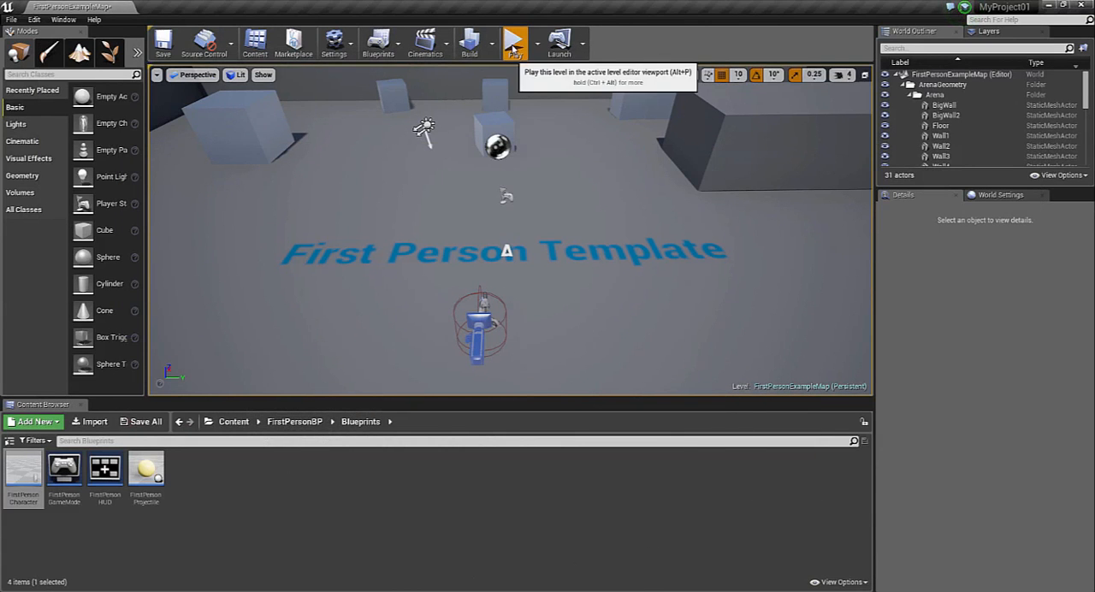
{"action": "left_click", "coordinate": [514, 41]}
{"action": "left_click", "coordinate": [514, 234]}
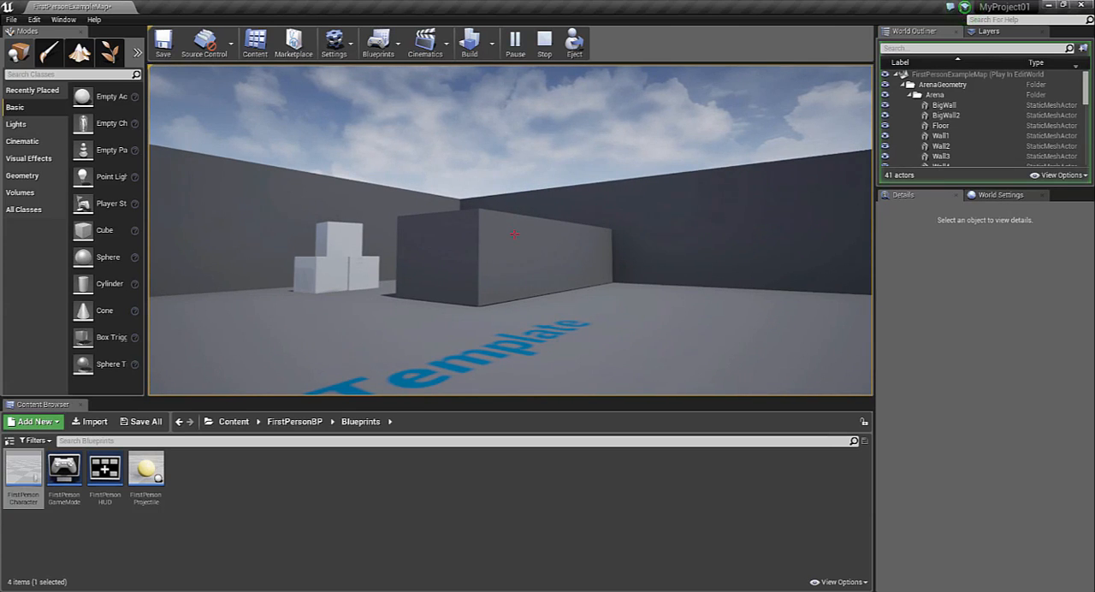
{"action": "key", "text": "Escape"}
Delete the whole ArenaGeometry folder from the level, including its floor, all walls and all EditorCube actors
{"action": "right_click_drag", "start_coordinate": [657, 230], "coordinate": [653, 286]}
{"action": "right_click_drag", "start_coordinate": [734, 180], "coordinate": [735, 177]}
{"action": "left_click", "coordinate": [941, 156]}
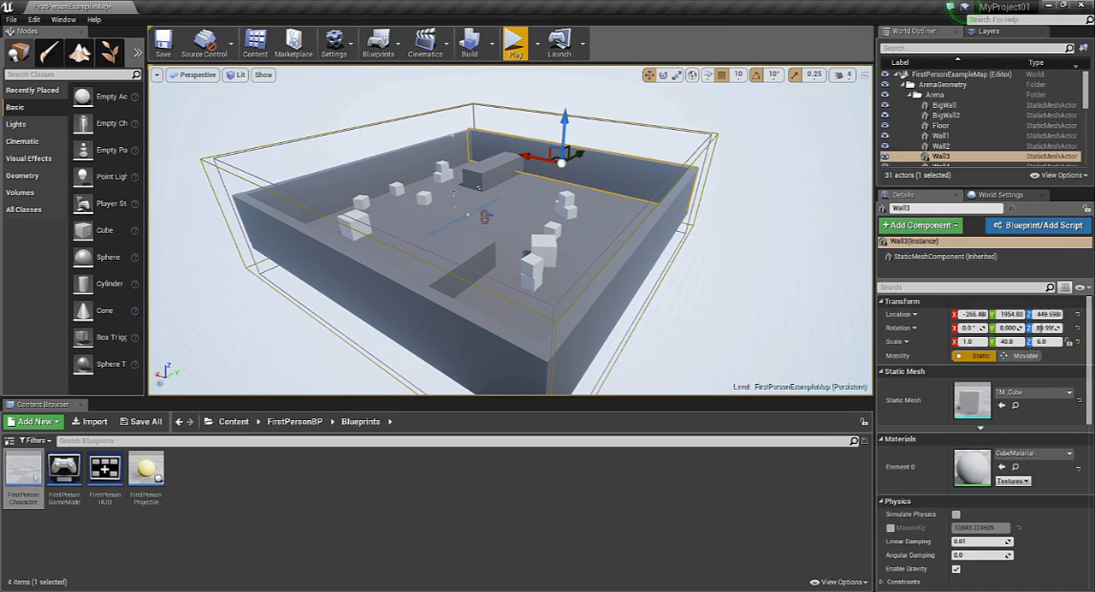
{"action": "left_click", "coordinate": [941, 145], "text": "ctrl"}
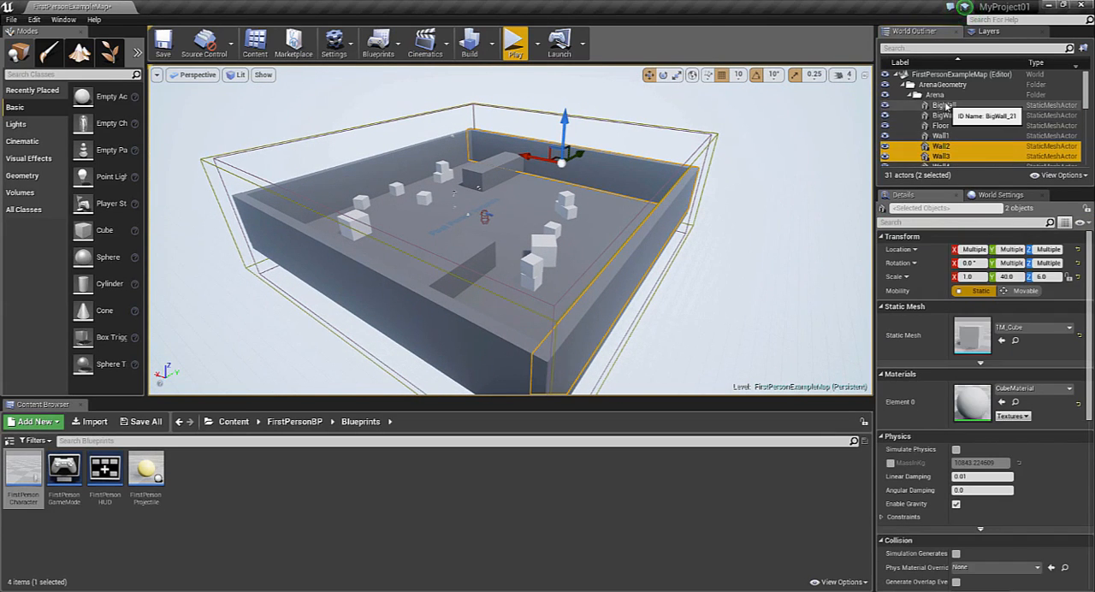
{"action": "left_click", "coordinate": [946, 105], "text": "shift"}
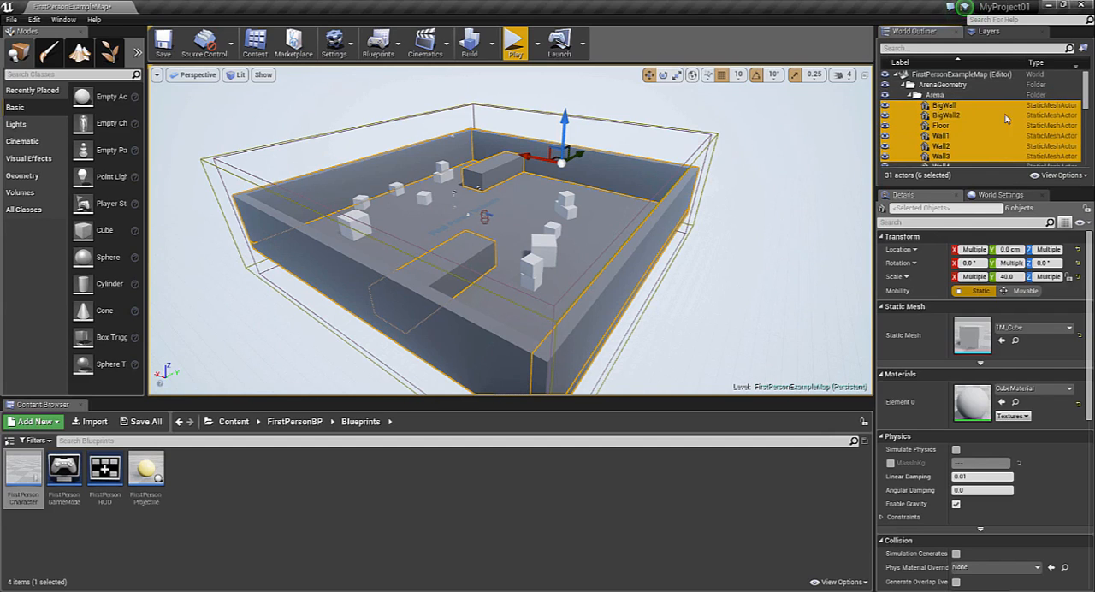
{"action": "left_click", "coordinate": [923, 97], "text": "ctrl"}
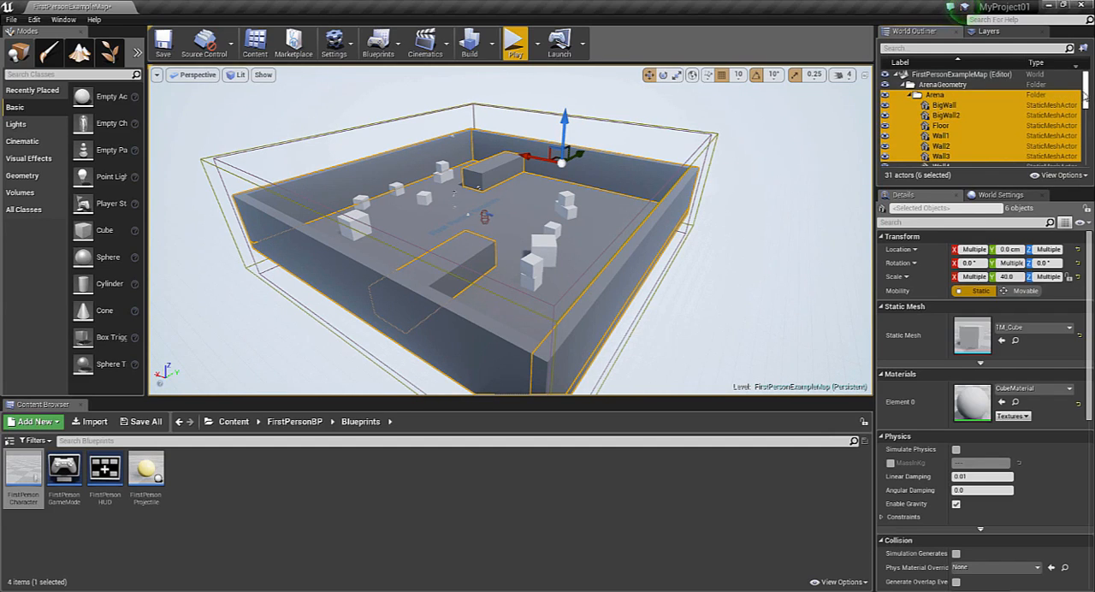
{"action": "left_click", "coordinate": [955, 86], "text": "ctrl"}
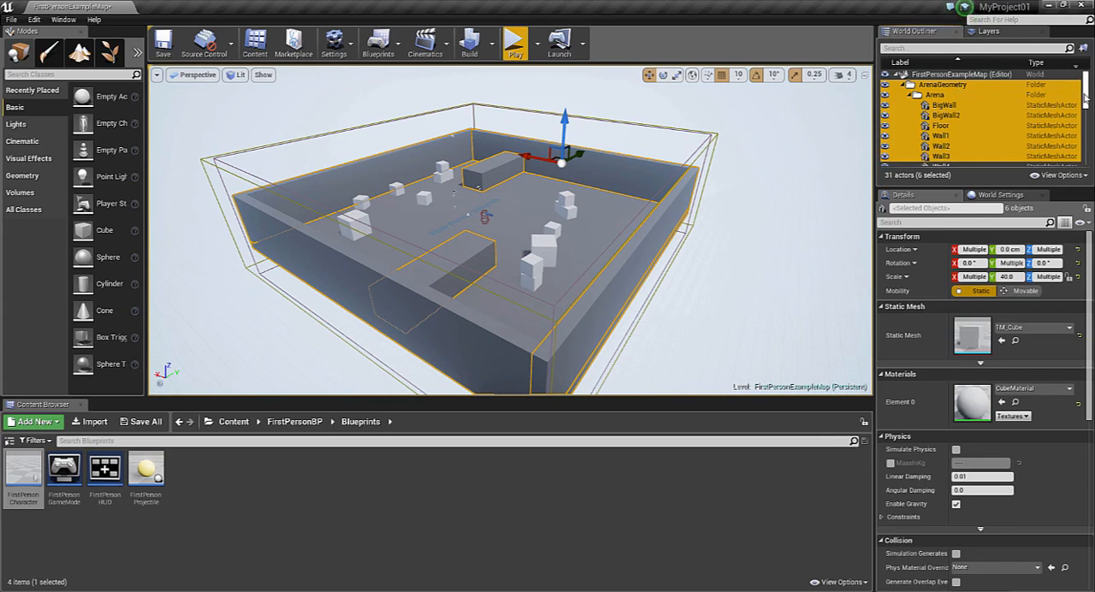
{"action": "left_click_drag", "start_coordinate": [1085, 97], "coordinate": [1085, 113]}
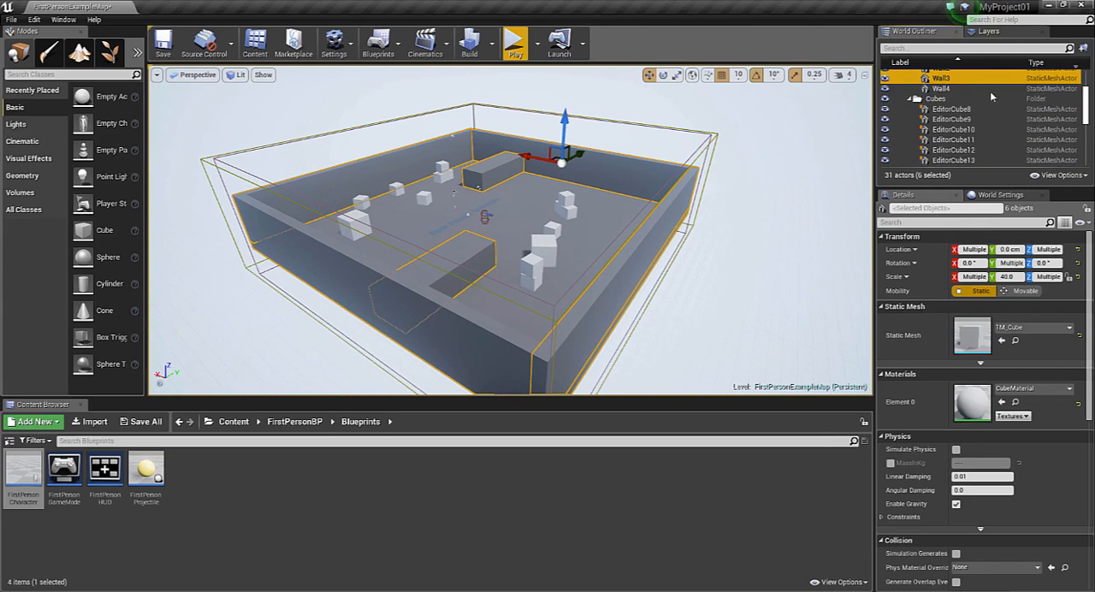
{"action": "left_click", "coordinate": [941, 88], "text": "ctrl"}
{"action": "left_click", "coordinate": [935, 99], "text": "ctrl"}
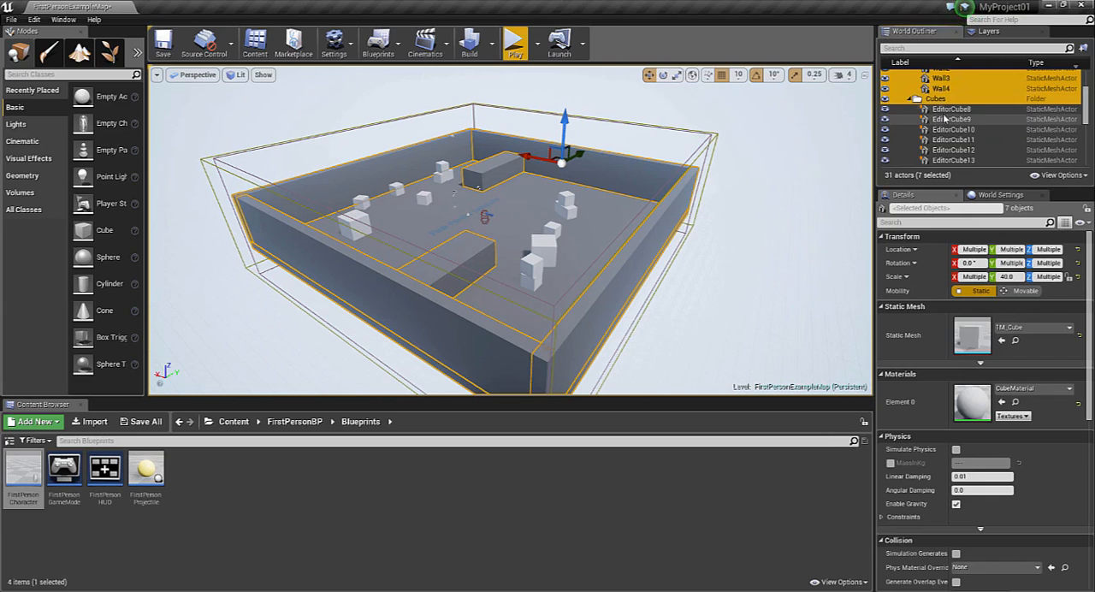
{"action": "left_click", "coordinate": [1008, 159], "text": "shift"}
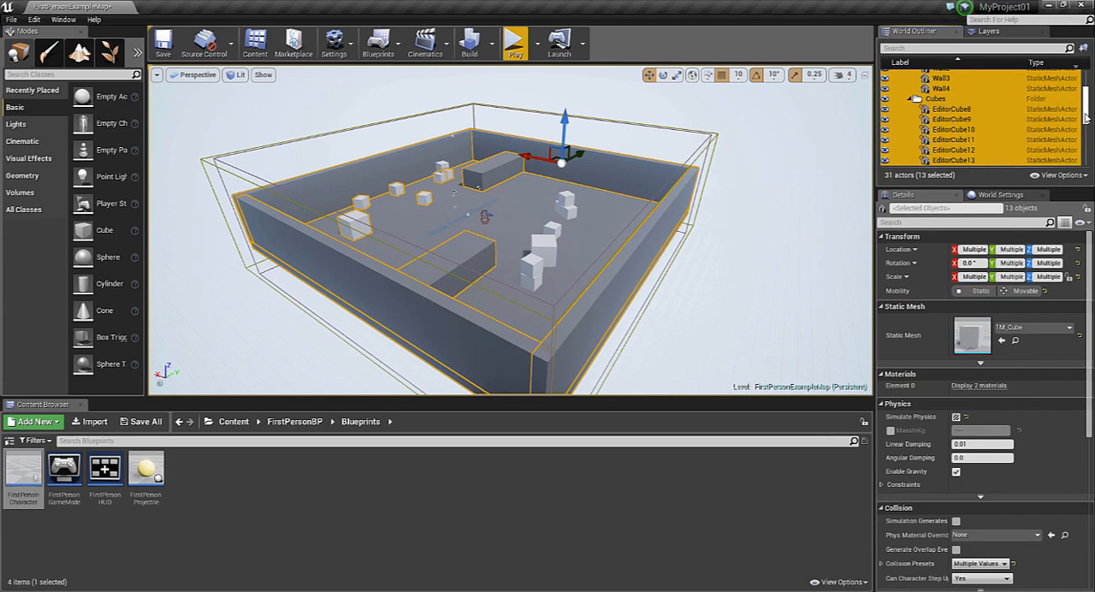
{"action": "scroll", "coordinate": [976, 145], "scroll_direction": "down", "scroll_amount": 4}
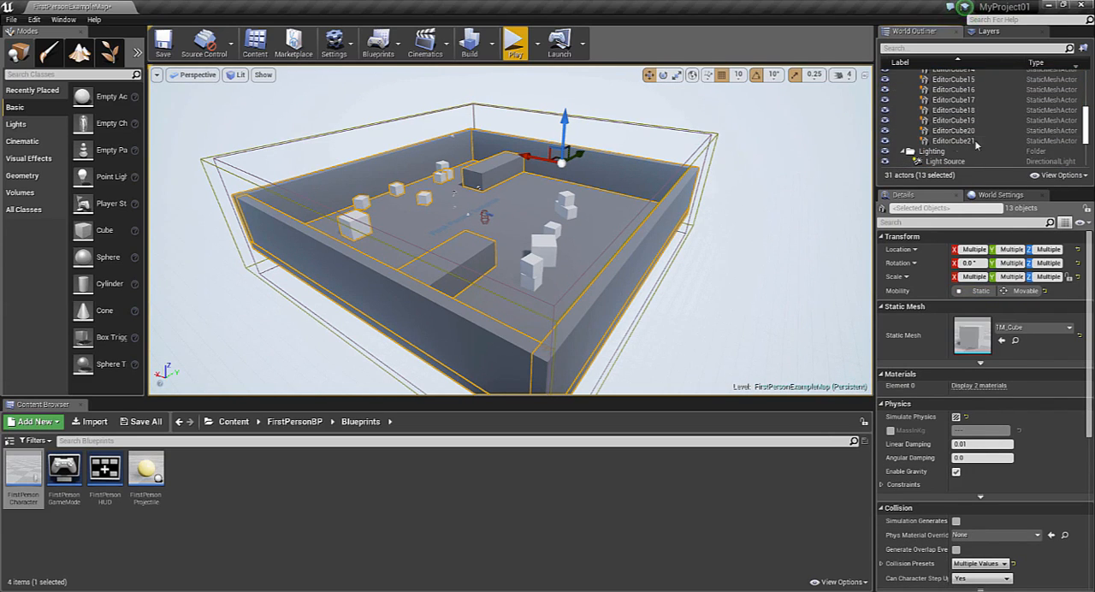
{"action": "left_click", "coordinate": [976, 146], "text": "shift"}
{"action": "scroll", "coordinate": [945, 128], "scroll_direction": "up", "scroll_amount": 5}
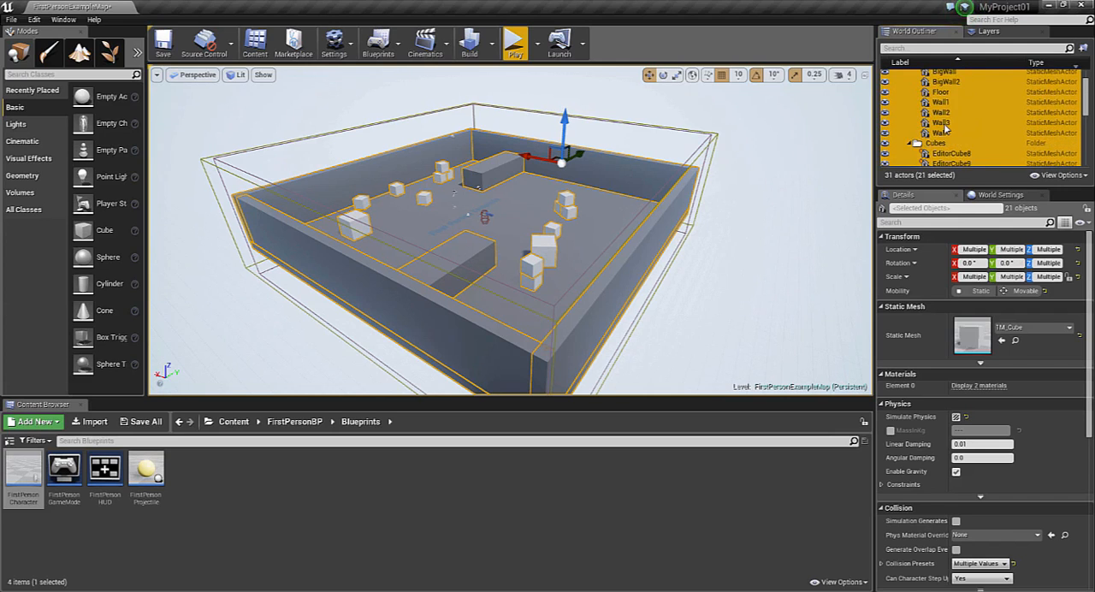
{"action": "scroll", "coordinate": [944, 128], "scroll_direction": "up", "scroll_amount": 1}
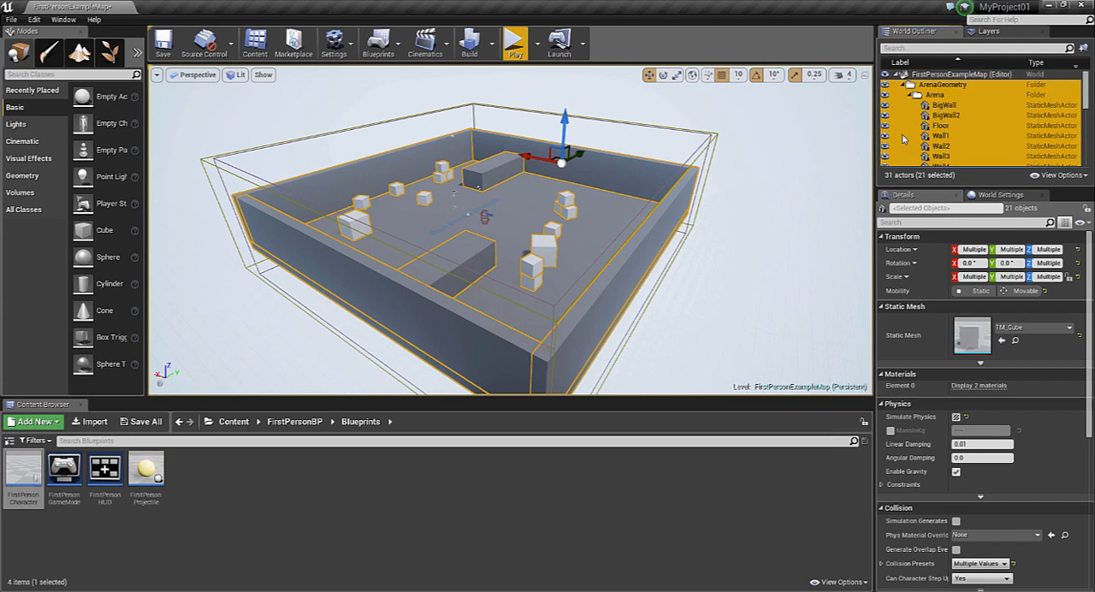
{"action": "key", "text": "Delete"}
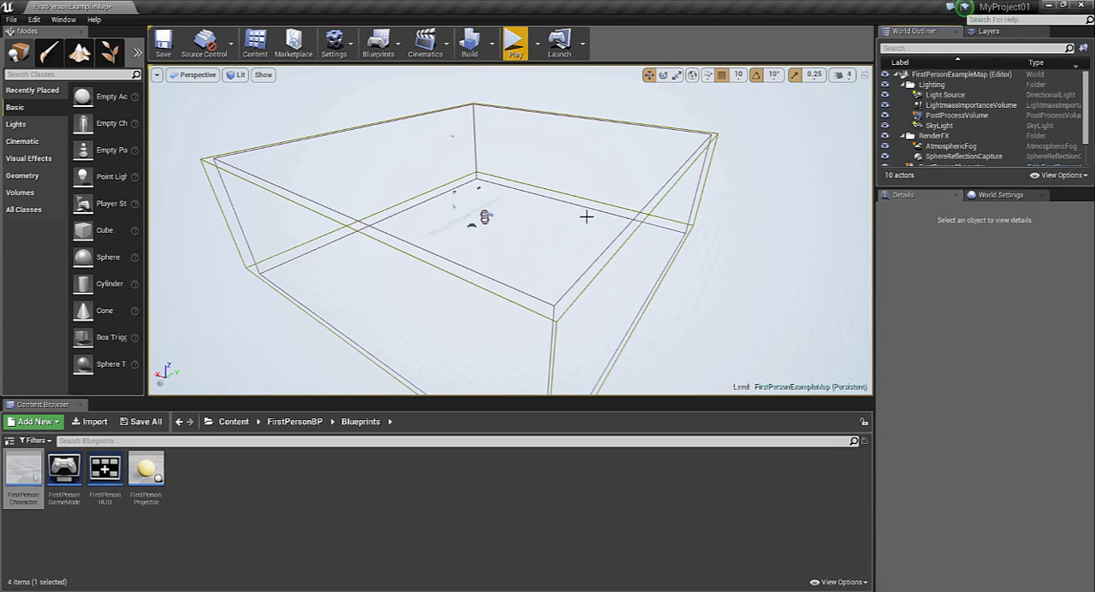
Create a new landscape with a section size of 15×15 quads
{"action": "left_click", "coordinate": [85, 60]}
{"action": "left_click", "coordinate": [109, 262]}
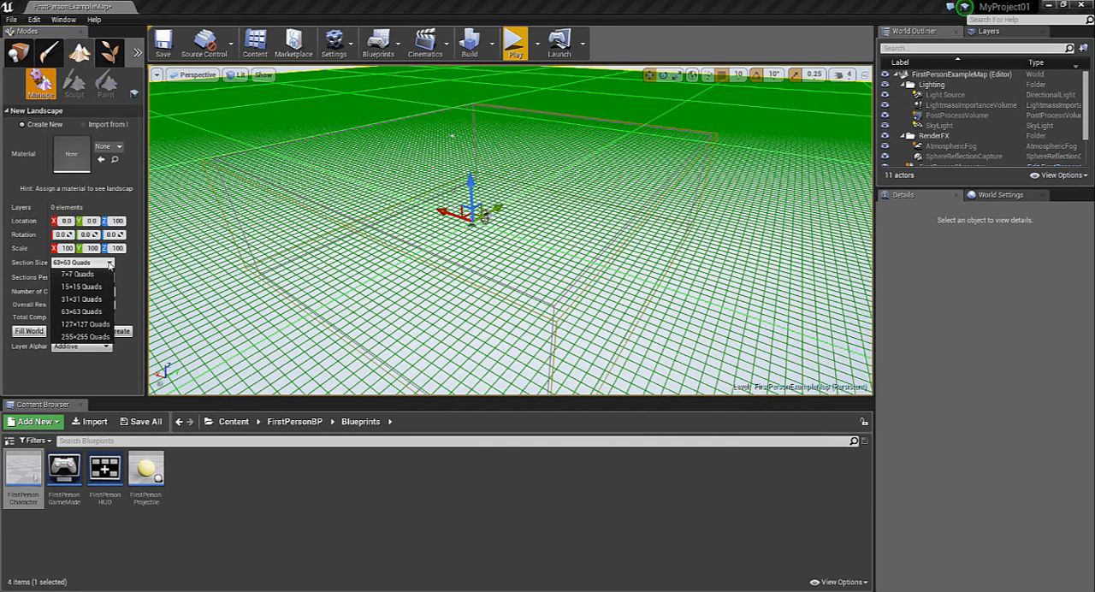
{"action": "left_click", "coordinate": [88, 289]}
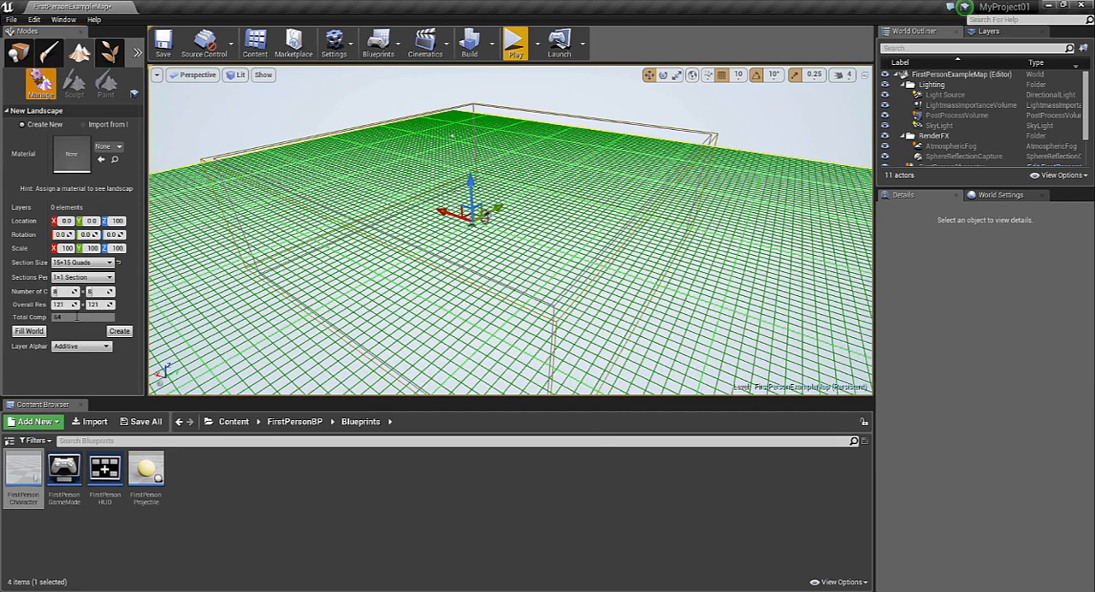
{"action": "left_click", "coordinate": [119, 331]}
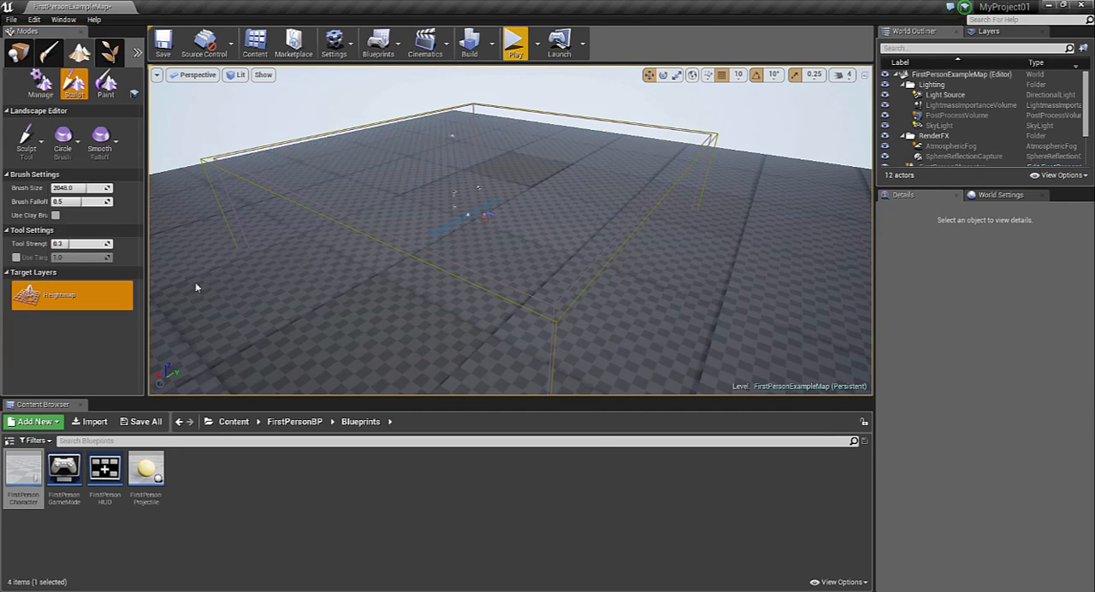
Return to placement mode and delete the PostProcessVolume and LightmassImportanceVolume boxes around the centre of the level
{"action": "right_click_drag", "start_coordinate": [564, 154], "coordinate": [217, 105]}
{"action": "key", "text": "s"}
{"action": "left_click", "coordinate": [28, 56]}
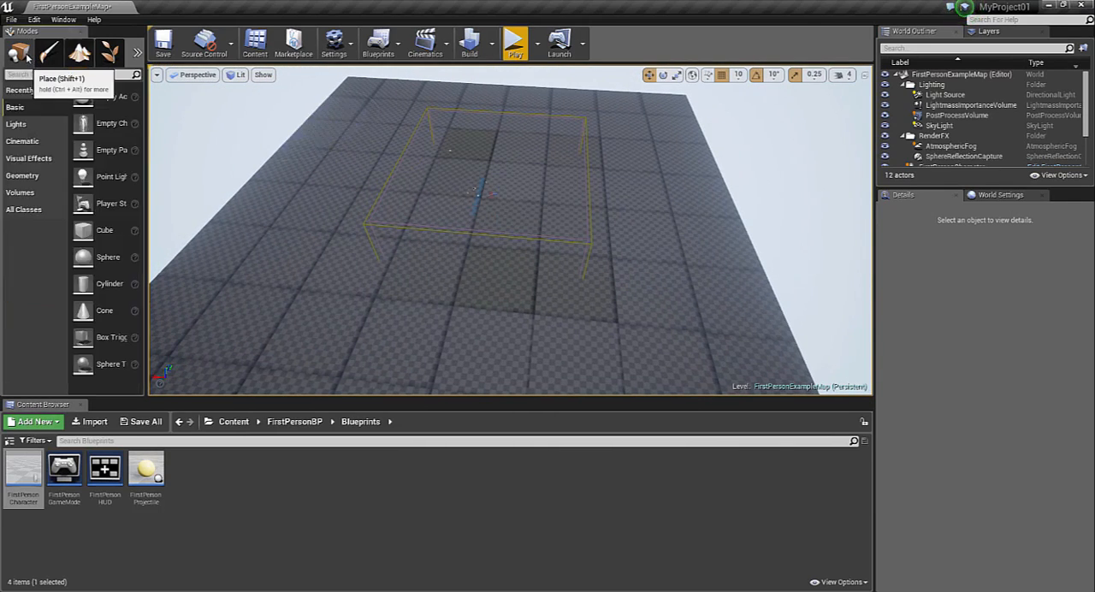
{"action": "left_click", "coordinate": [382, 224]}
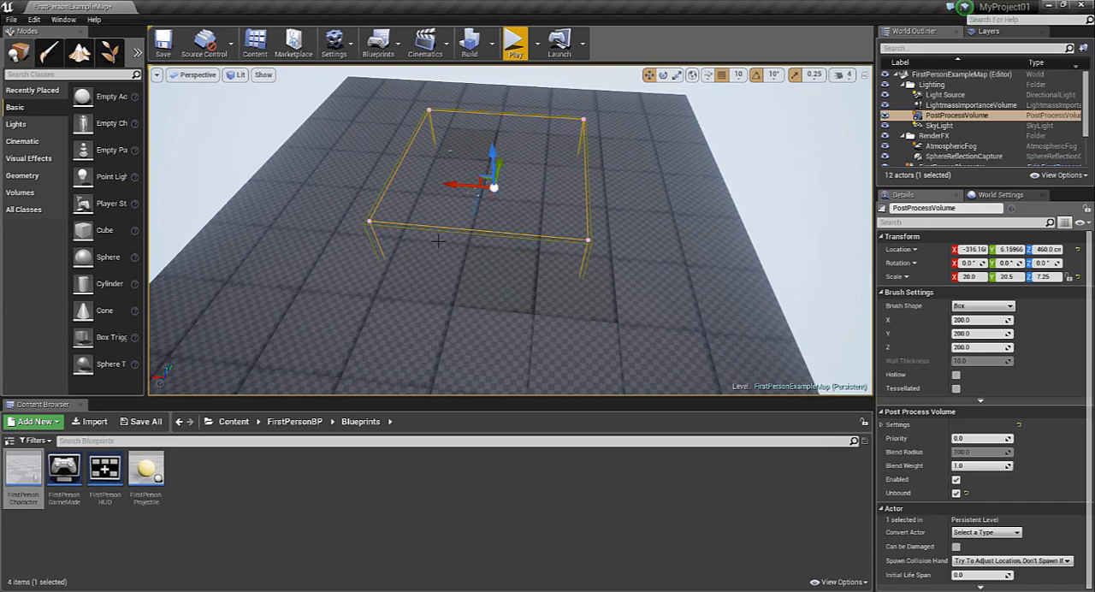
{"action": "key", "text": "Delete"}
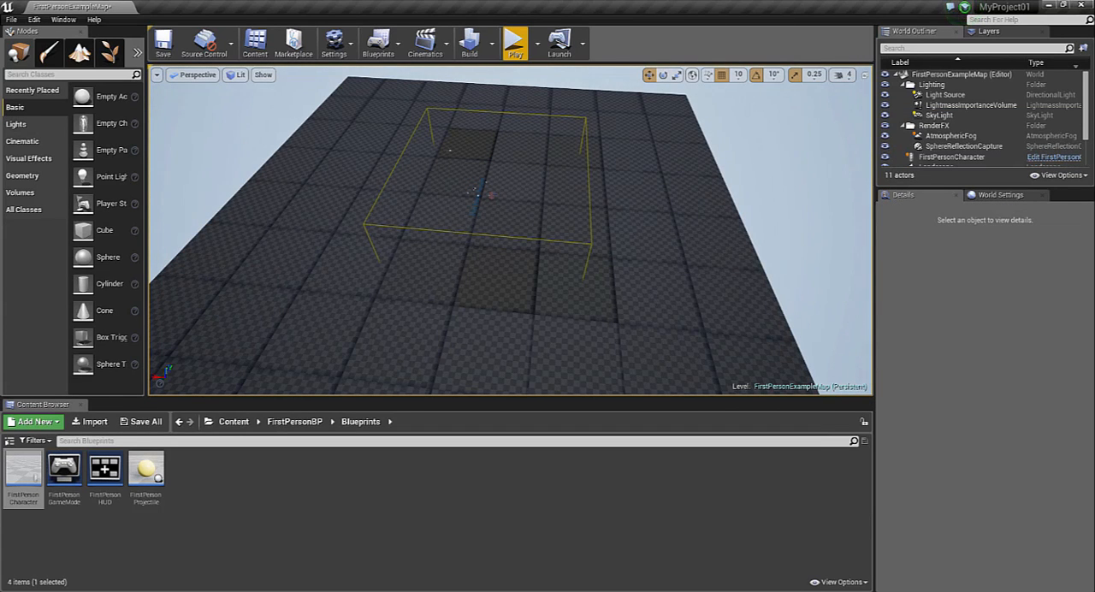
{"action": "left_click", "coordinate": [381, 225]}
{"action": "key", "text": "Delete"}
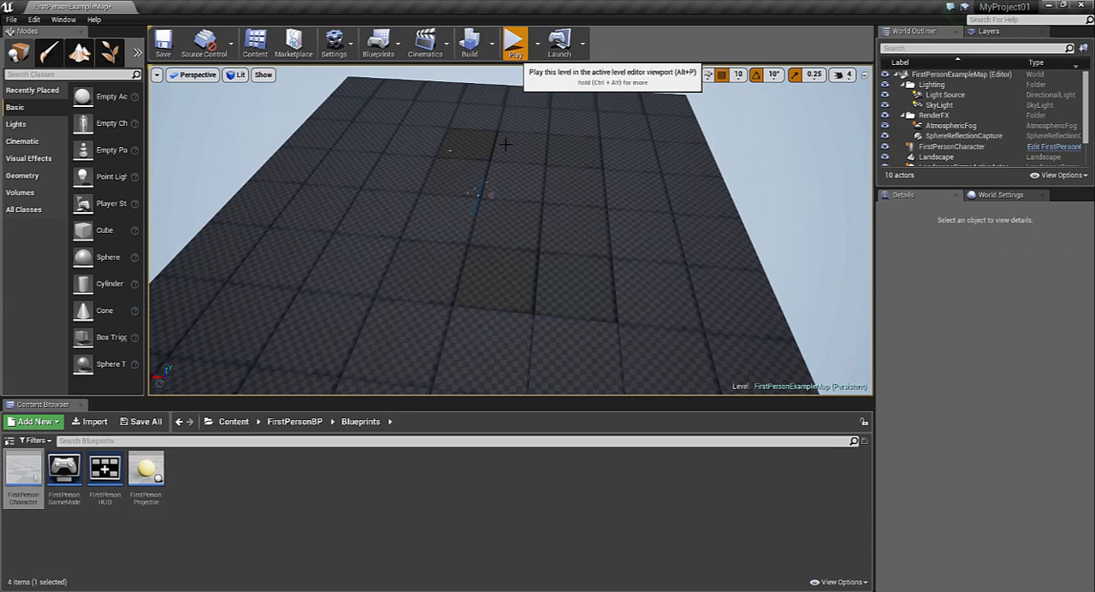
Play-test the level on the new landscape and delete the TemplateLabel text actor from the ground
{"action": "left_click", "coordinate": [514, 41]}
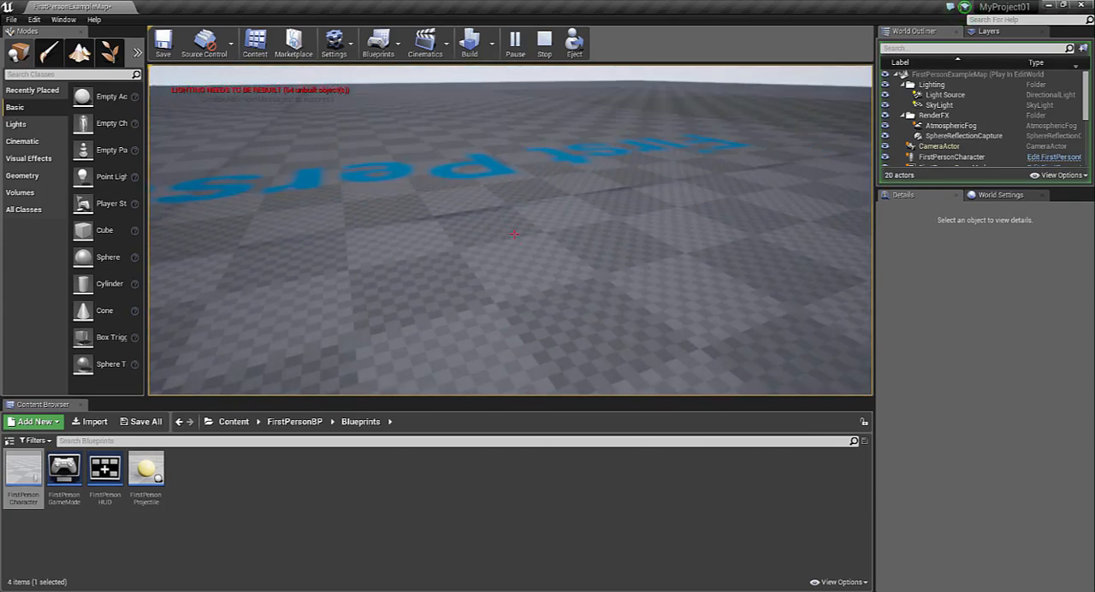
{"action": "key", "text": "Escape"}
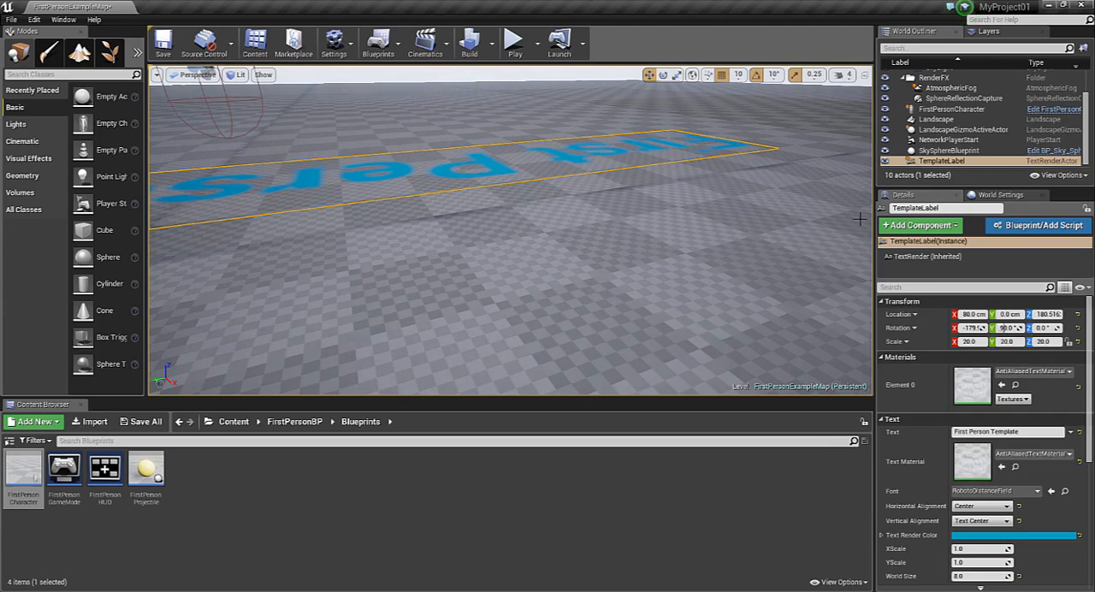
{"action": "key", "text": "Delete"}
{"action": "right_click_drag", "start_coordinate": [858, 219], "coordinate": [806, 246]}
{"action": "key", "text": "s"}
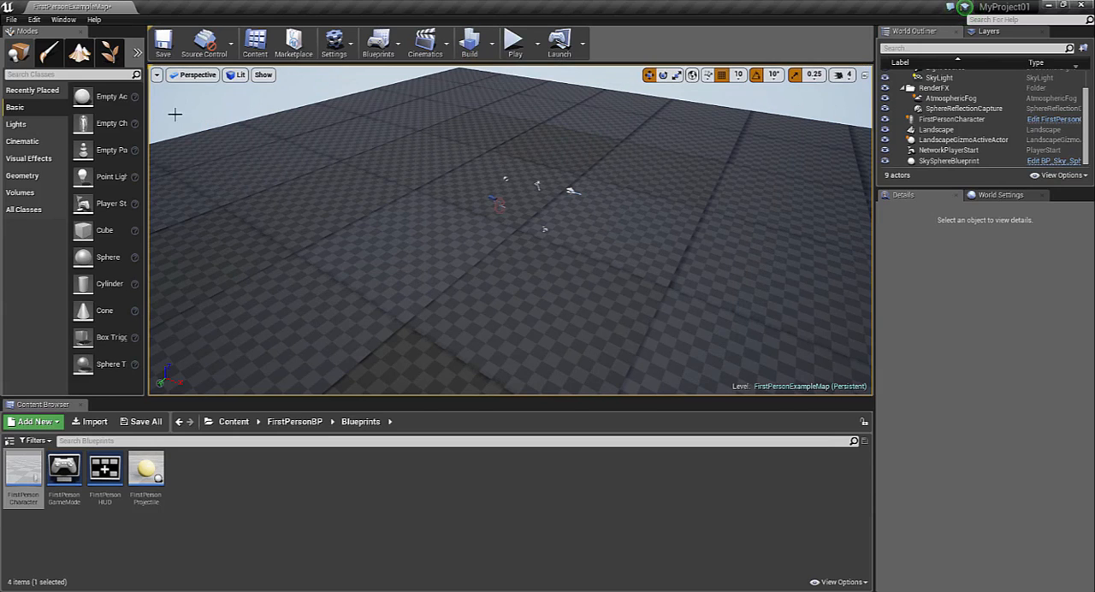
Sculpt raised hills along the landscape's far edge and one adjoining side with the 2048 brush at 0.3 strength
{"action": "mouse_move", "coordinate": [473, 178]}
{"action": "right_mouse_down"}
{"action": "mouse_move", "coordinate": [479, 156]}
{"action": "mouse_move", "coordinate": [406, 161]}
{"action": "mouse_move", "coordinate": [376, 235]}
{"action": "mouse_move", "coordinate": [389, 168]}
{"action": "right_mouse_up"}
{"action": "key", "text": "s"}
{"action": "left_click", "coordinate": [80, 53]}
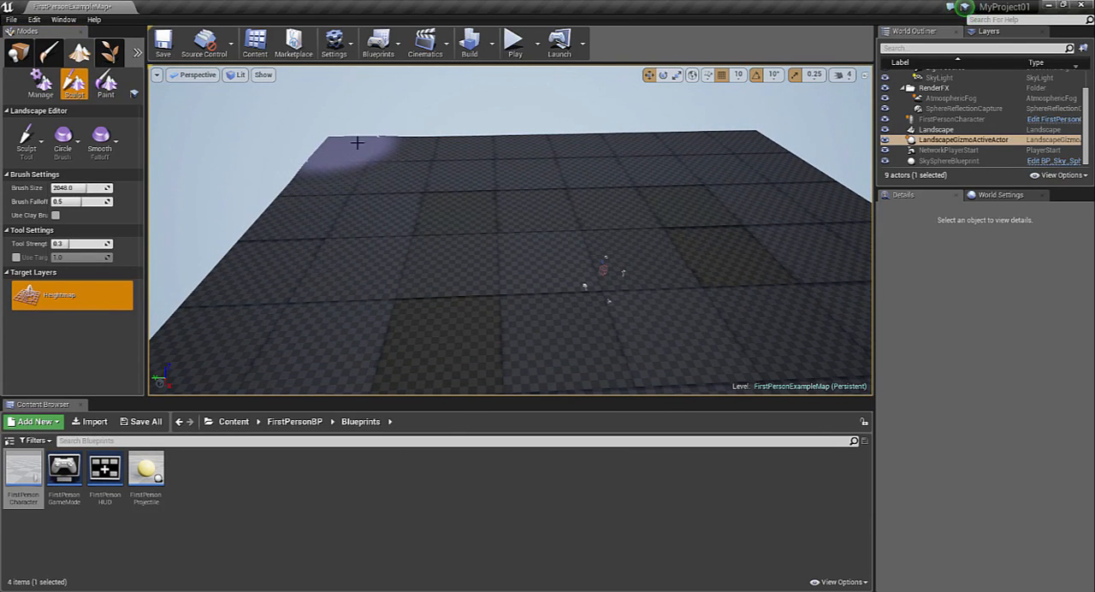
{"action": "left_click_drag", "start_coordinate": [489, 135], "coordinate": [813, 123]}
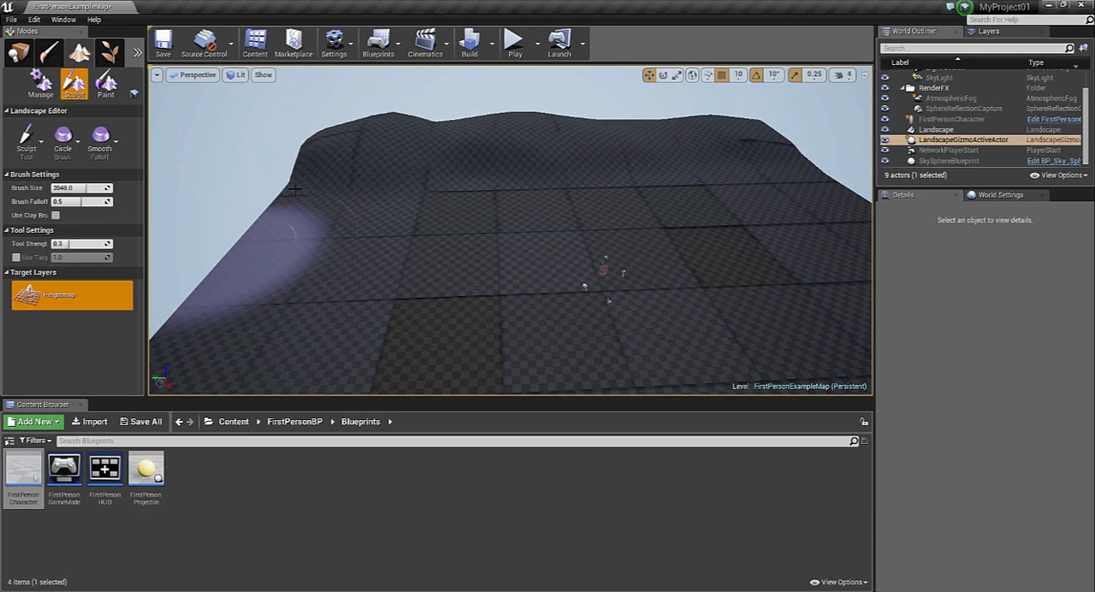
{"action": "mouse_move", "coordinate": [296, 191]}
{"action": "left_mouse_down"}
{"action": "mouse_move", "coordinate": [213, 311]}
{"action": "mouse_move", "coordinate": [281, 305]}
{"action": "left_mouse_up"}
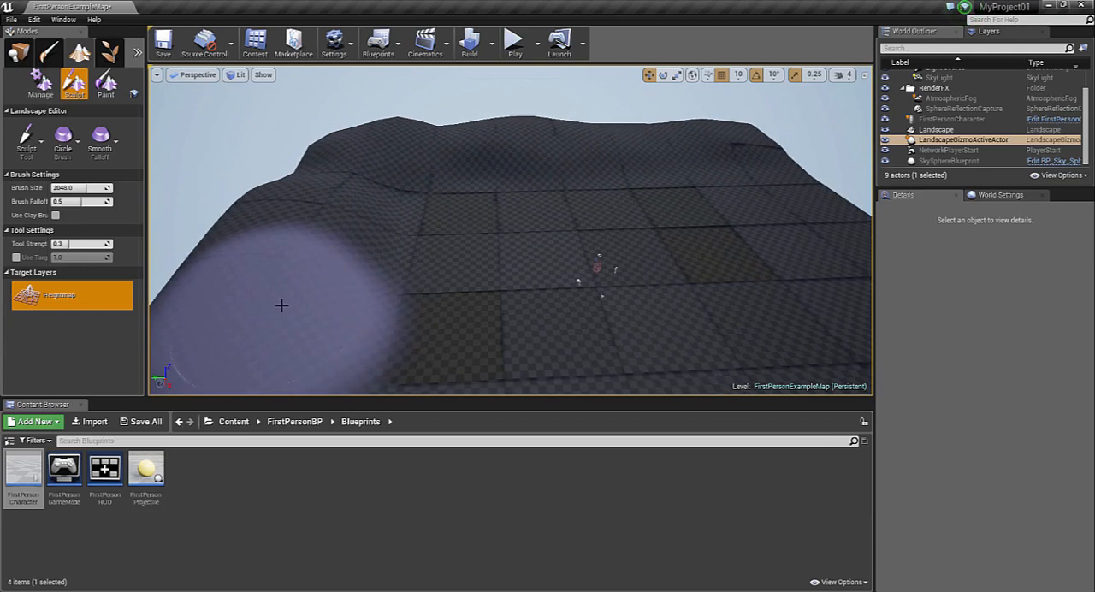
Raise hills along the landscape's remaining flat edges so that the terrain encloses the central play area
{"action": "mouse_move", "coordinate": [437, 256]}
{"action": "right_mouse_down"}
{"action": "mouse_move", "coordinate": [470, 333]}
{"action": "mouse_move", "coordinate": [522, 338]}
{"action": "mouse_move", "coordinate": [504, 282]}
{"action": "right_mouse_up"}
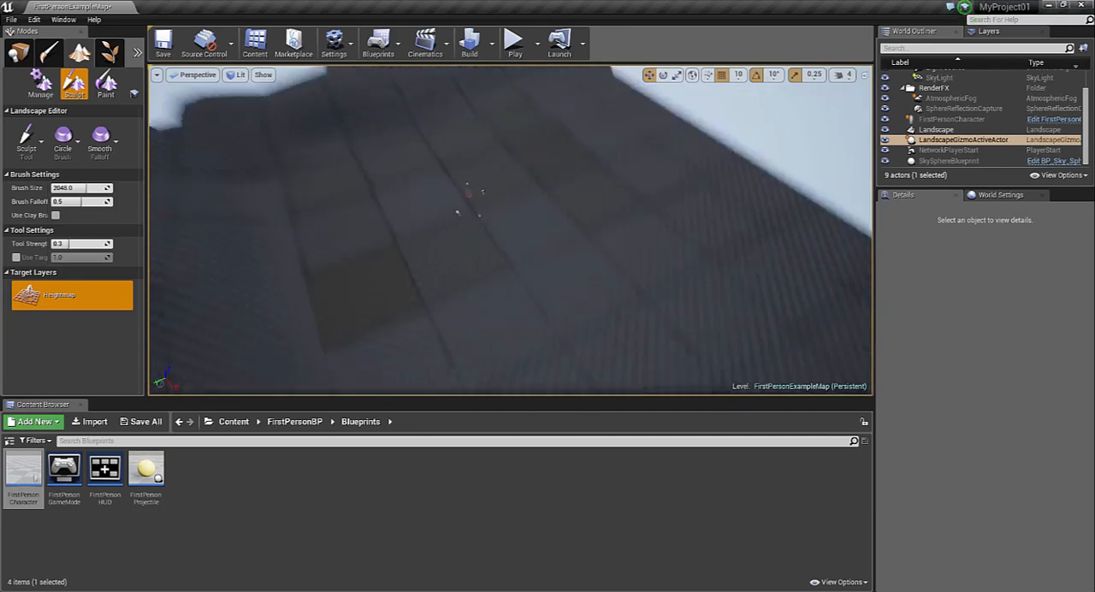
{"action": "right_click_drag", "start_coordinate": [468, 193], "coordinate": [407, 115]}
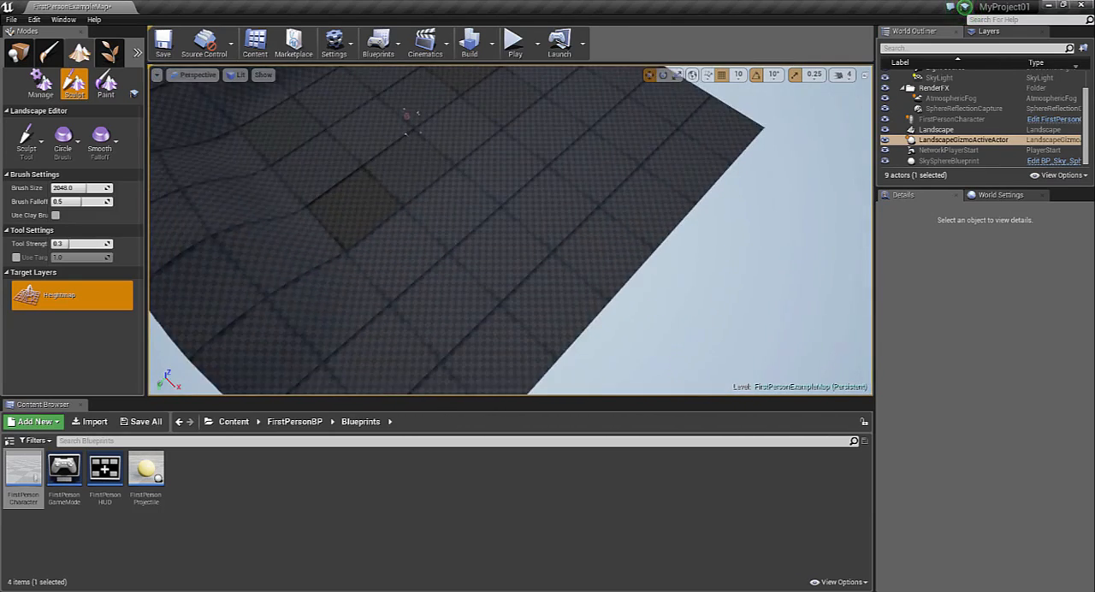
{"action": "right_click_drag", "start_coordinate": [466, 214], "coordinate": [465, 188]}
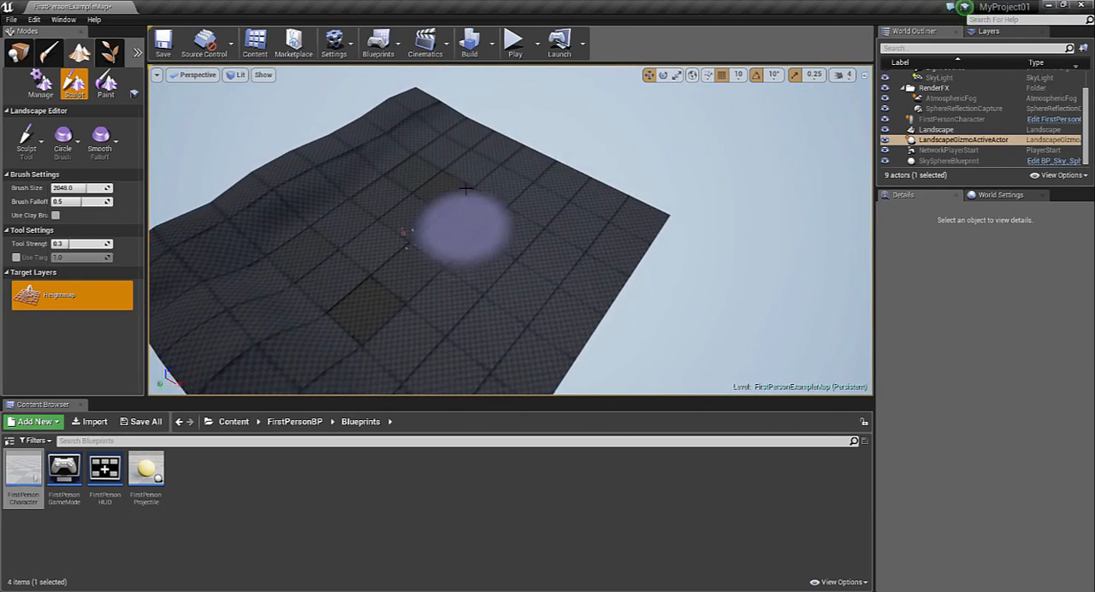
{"action": "mouse_move", "coordinate": [465, 188]}
{"action": "left_mouse_down"}
{"action": "mouse_move", "coordinate": [459, 122]}
{"action": "mouse_move", "coordinate": [499, 122]}
{"action": "mouse_move", "coordinate": [594, 171]}
{"action": "mouse_move", "coordinate": [647, 171]}
{"action": "mouse_move", "coordinate": [648, 217]}
{"action": "mouse_move", "coordinate": [616, 256]}
{"action": "mouse_move", "coordinate": [556, 390]}
{"action": "left_mouse_up"}
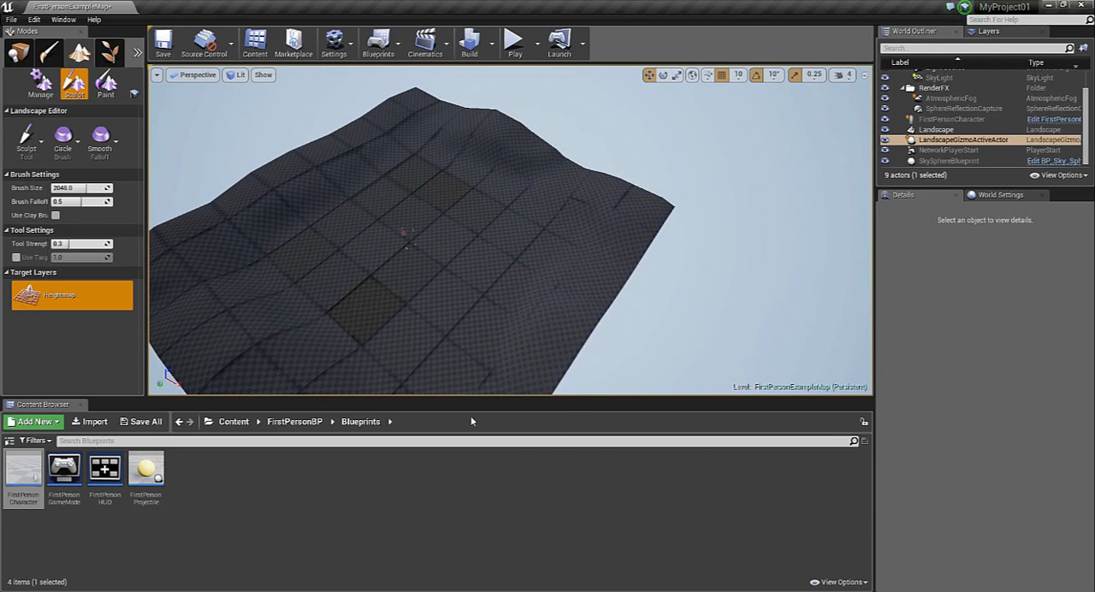
{"action": "scroll", "coordinate": [506, 361], "scroll_direction": "down", "scroll_amount": 6}
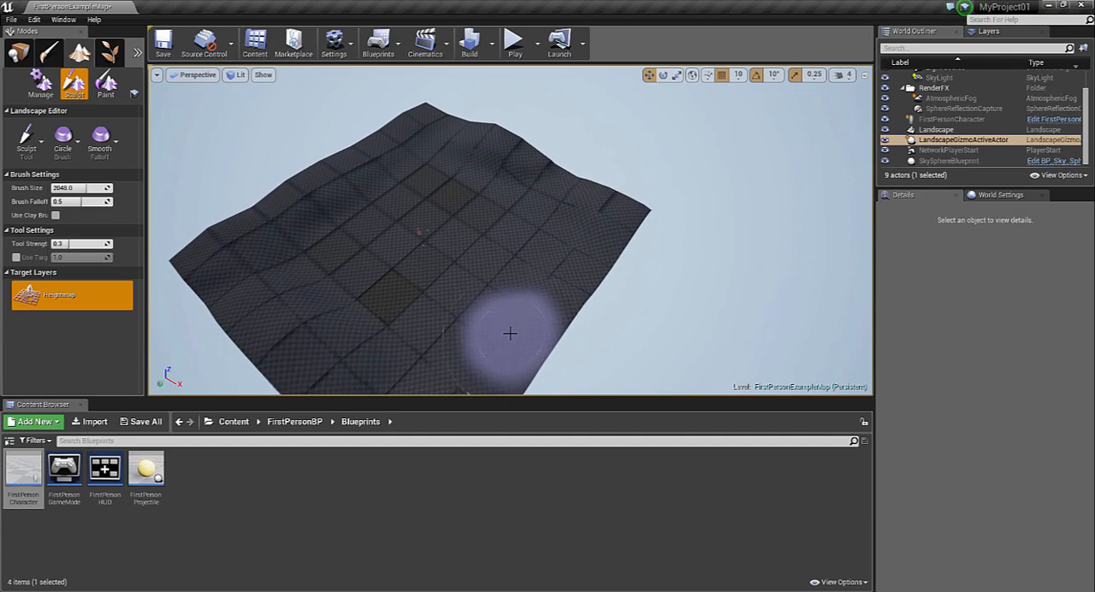
{"action": "mouse_move", "coordinate": [449, 238]}
{"action": "right_mouse_down"}
{"action": "mouse_move", "coordinate": [526, 342]}
{"action": "mouse_move", "coordinate": [543, 343]}
{"action": "right_mouse_up"}
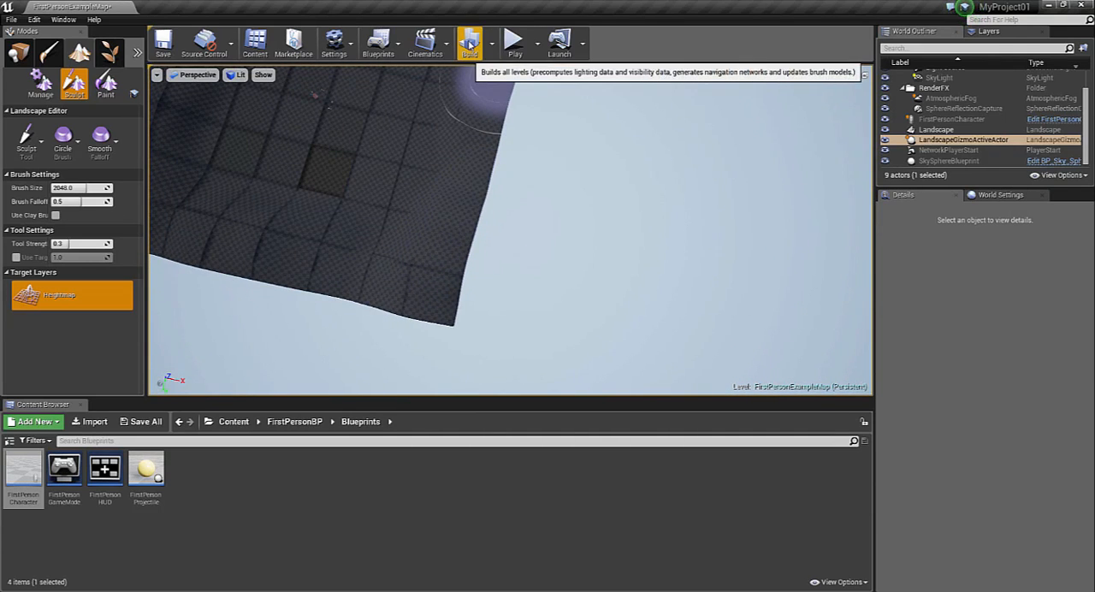
{"action": "mouse_move", "coordinate": [371, 173]}
{"action": "right_mouse_down"}
{"action": "mouse_move", "coordinate": [361, 141]}
{"action": "mouse_move", "coordinate": [291, 107]}
{"action": "right_mouse_up"}
{"action": "left_click_drag", "start_coordinate": [507, 183], "coordinate": [520, 177]}
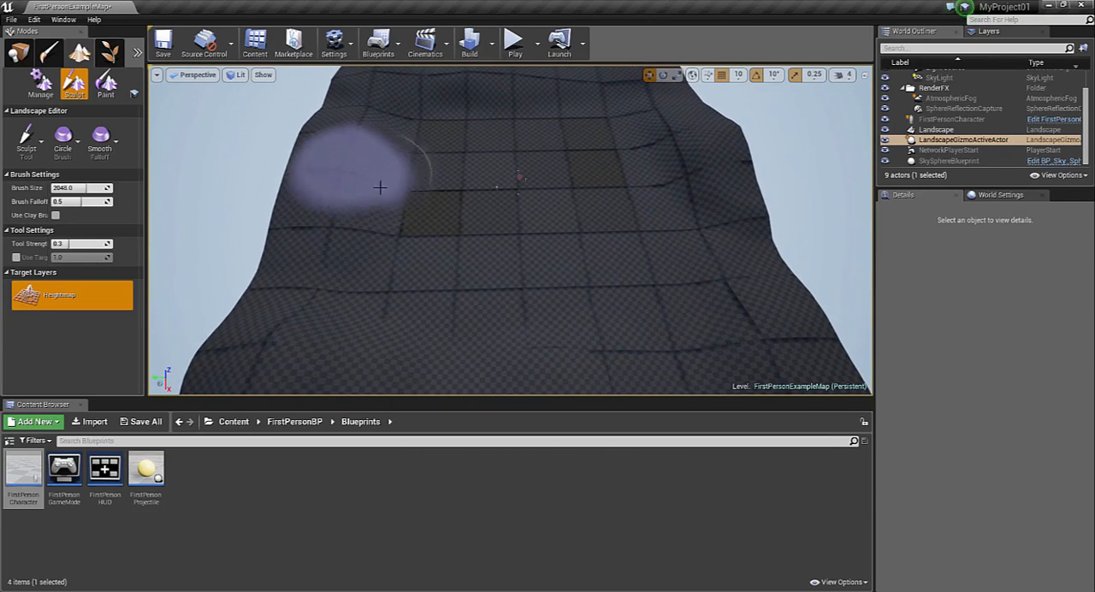
Create a folder named House in the project's root Content folder and open it
{"action": "left_click", "coordinate": [231, 424]}
{"action": "right_click", "coordinate": [269, 482]}
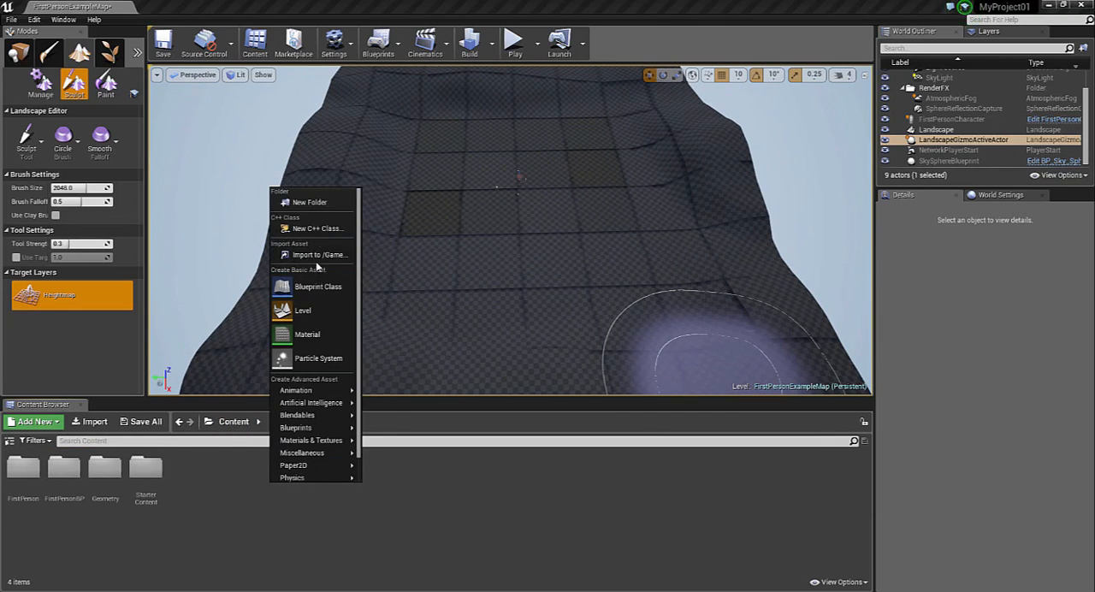
{"action": "left_click", "coordinate": [310, 203]}
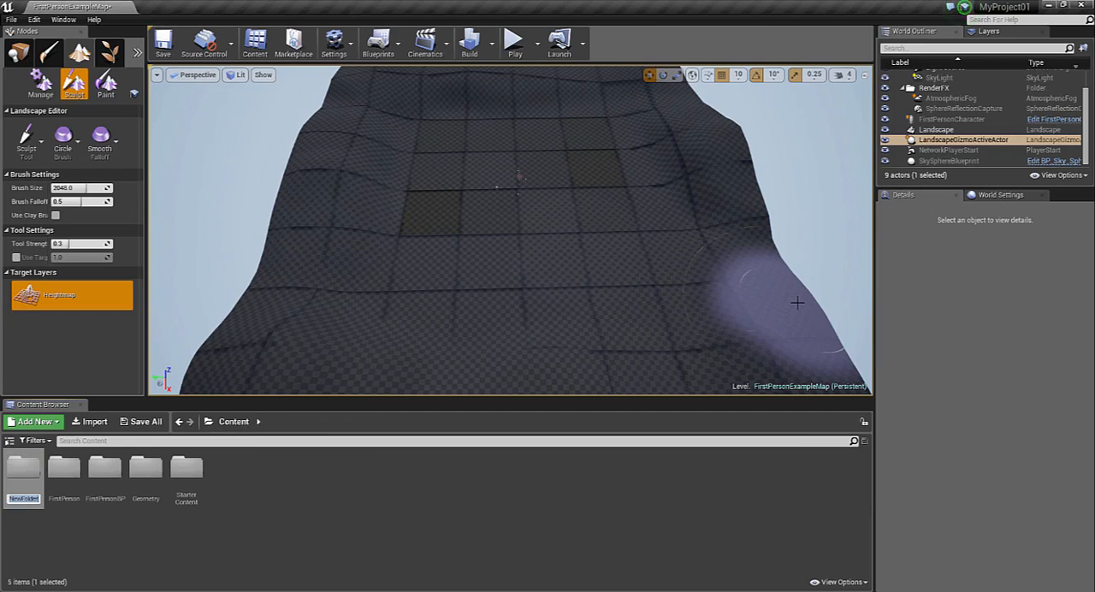
{"action": "key", "text": "Return"}
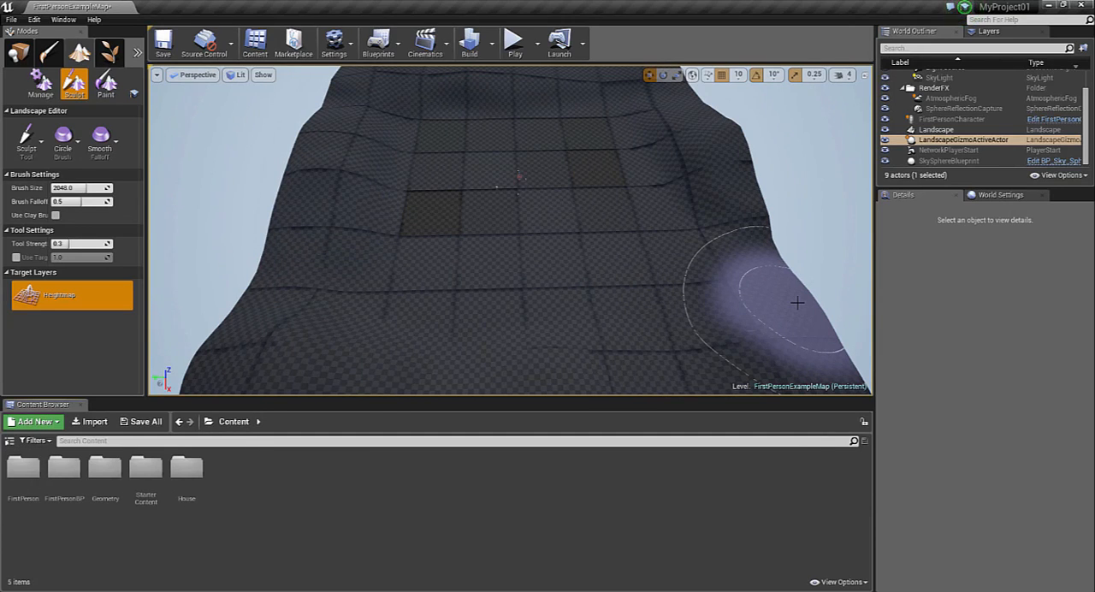
{"action": "double_click", "coordinate": [184, 479]}
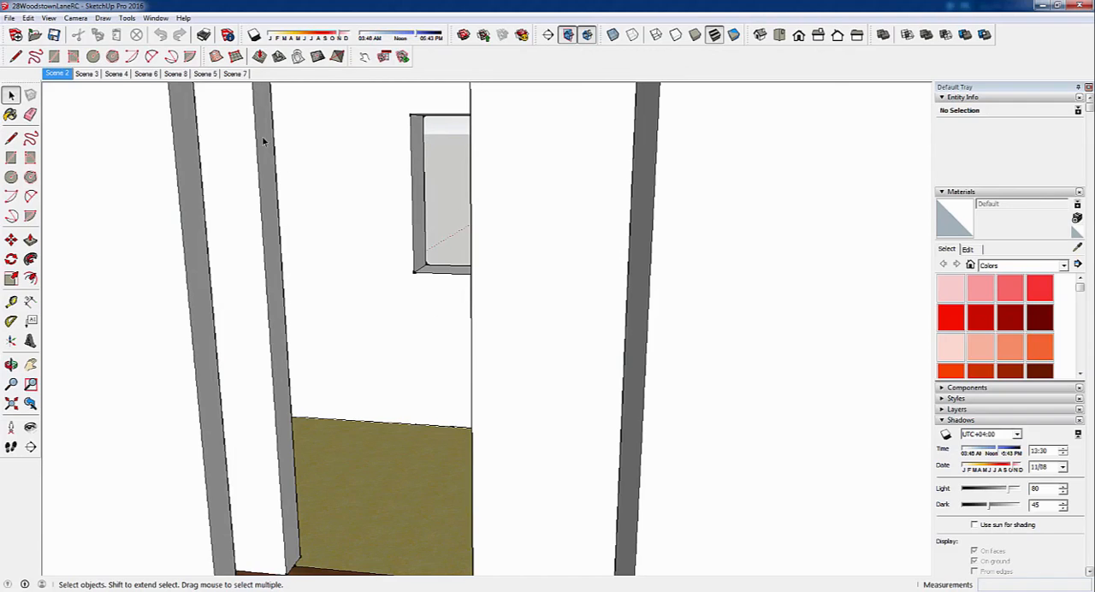
Switch to SketchUp, view the whole house from the front, look up the 3D Model export command, and return to Unreal
{"action": "left_click", "coordinate": [87, 74]}
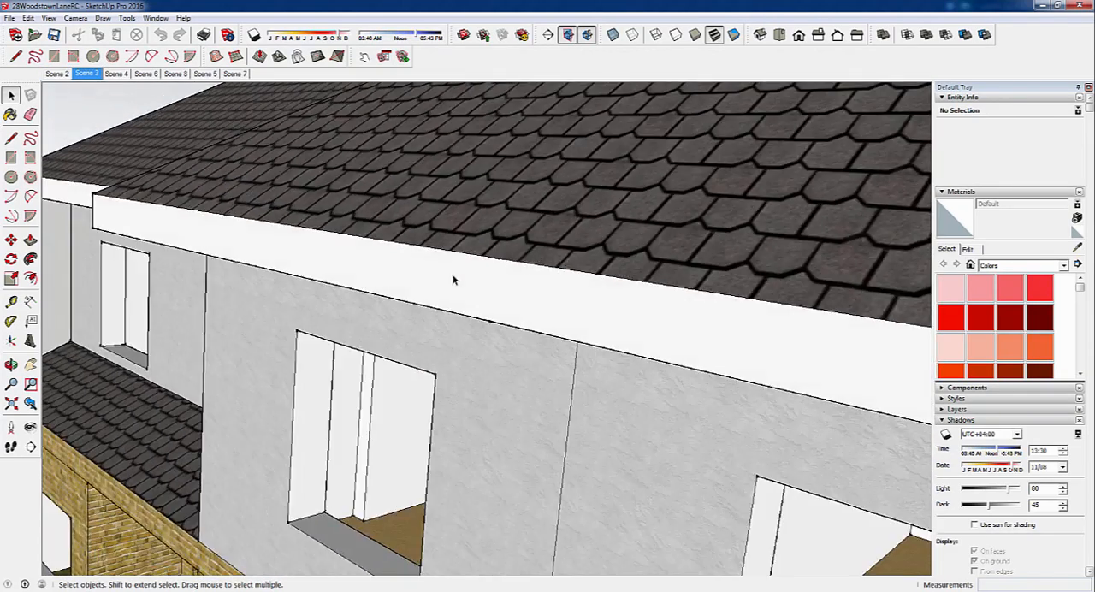
{"action": "scroll", "coordinate": [462, 428], "scroll_direction": "down", "scroll_amount": 5}
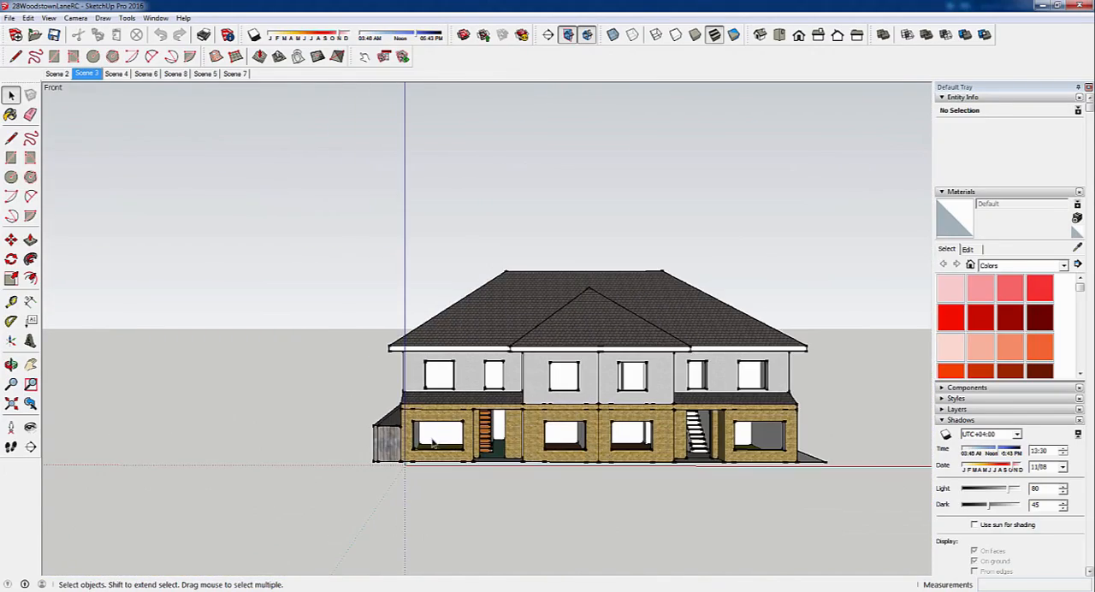
{"action": "left_click", "coordinate": [9, 18]}
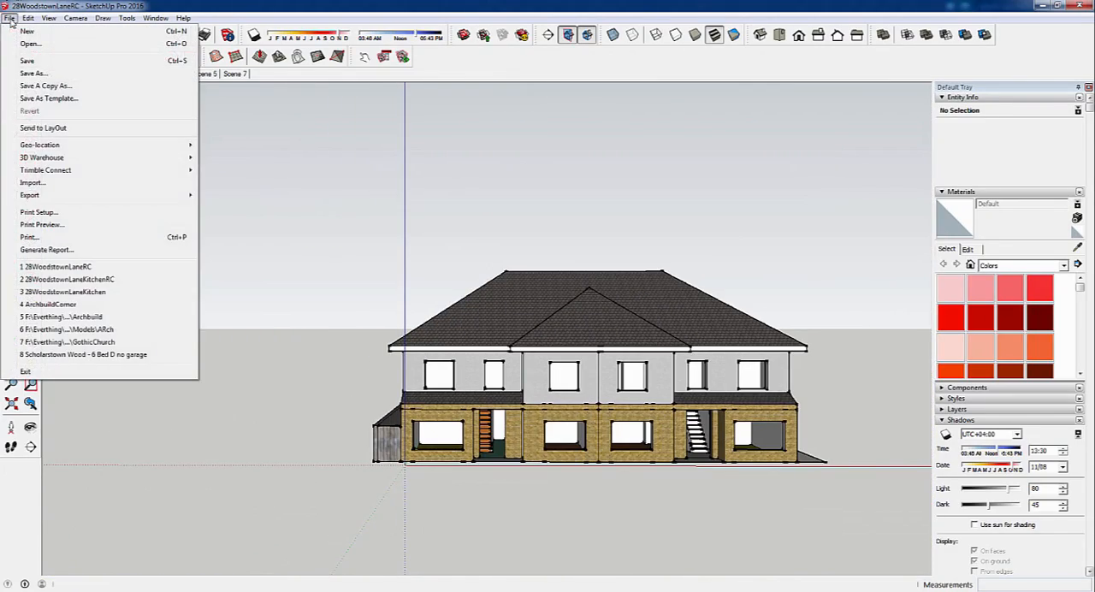
{"action": "mouse_move", "coordinate": [68, 195]}
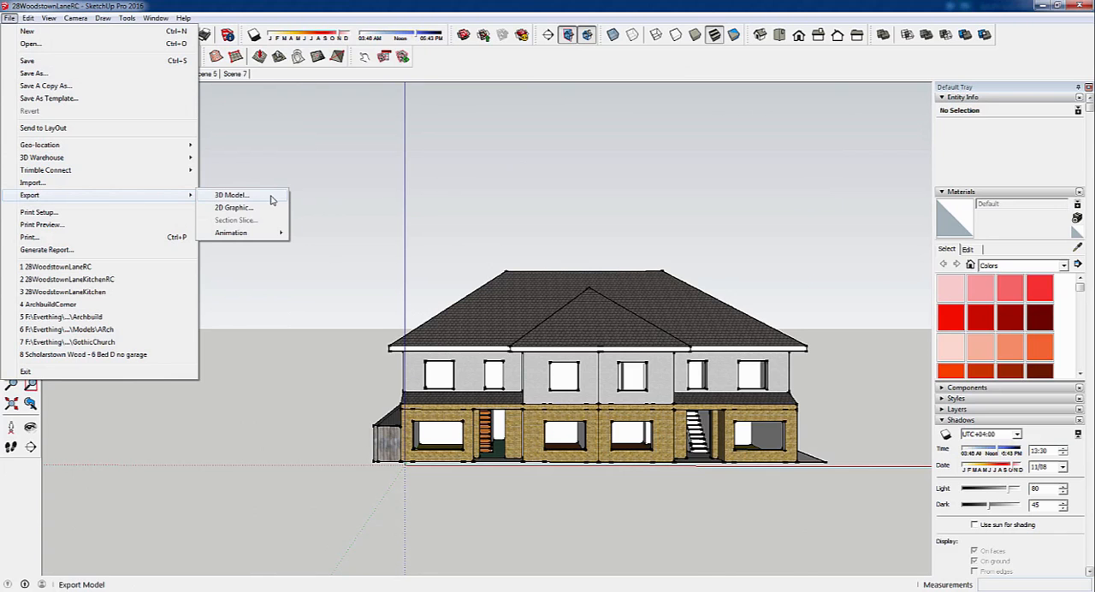
{"action": "left_click", "coordinate": [623, 124]}
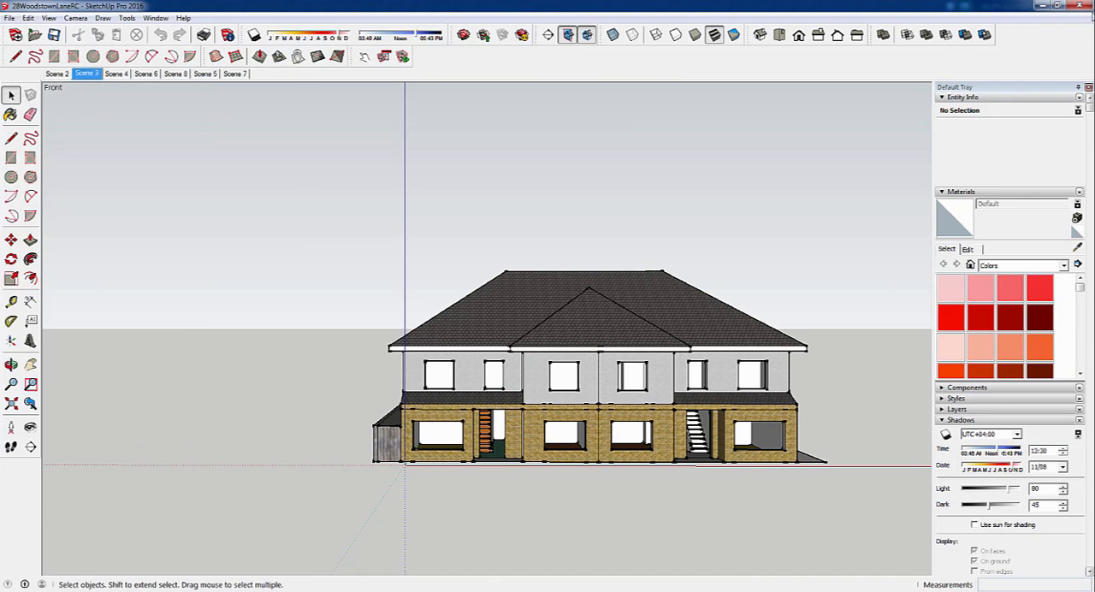
{"action": "left_click", "coordinate": [1040, 6]}
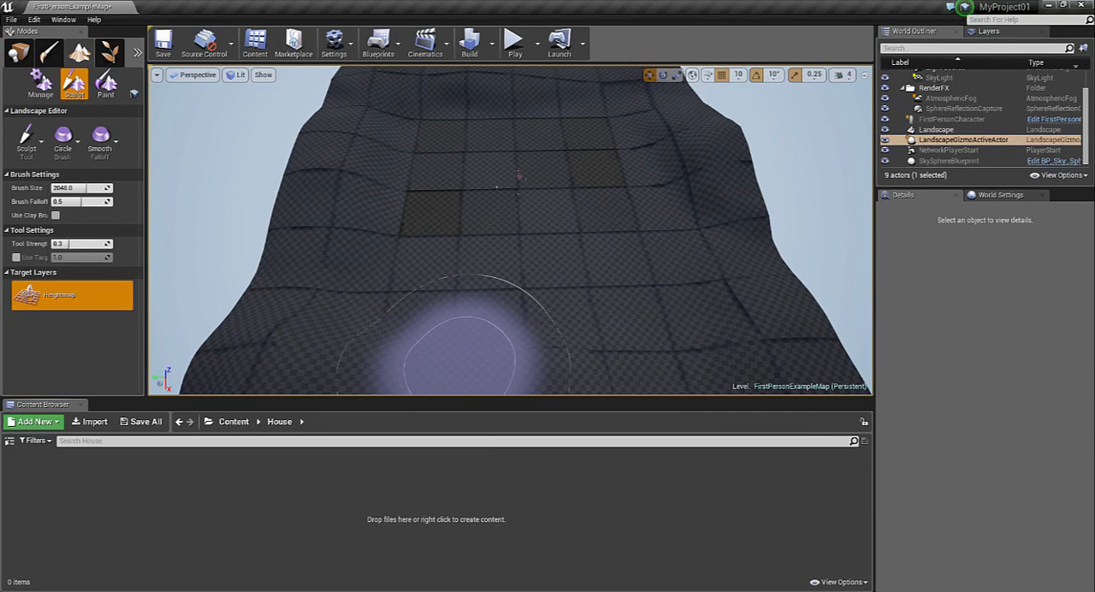
Import the kitchen house FBX file together with its matching texture folder from FBX Models into the House folder, importing all
{"action": "mouse_move", "coordinate": [237, 586]}
{"action": "left_click", "coordinate": [236, 540]}
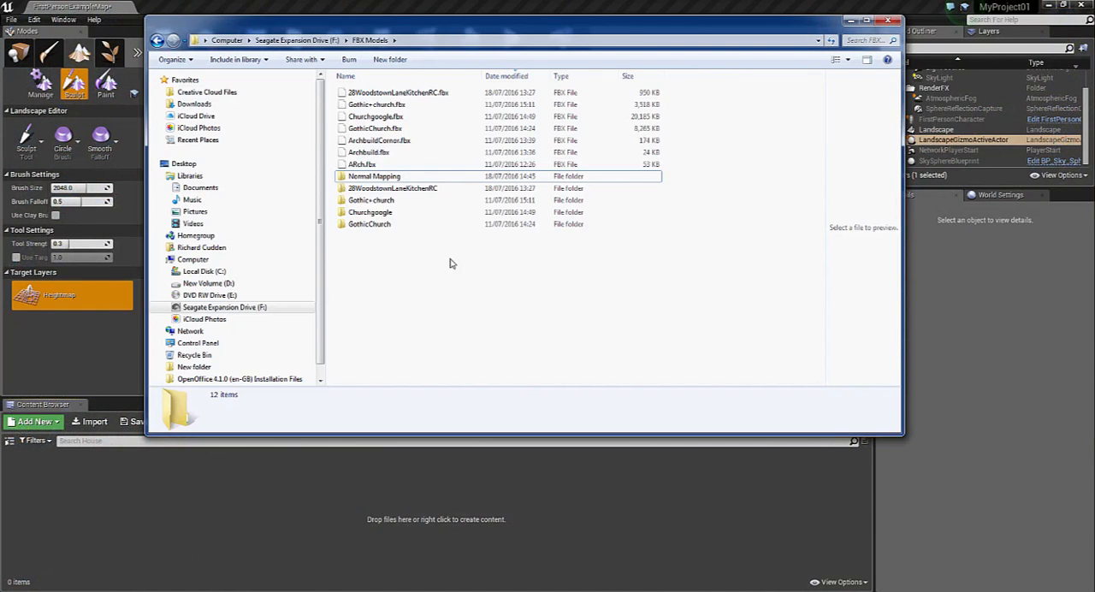
{"action": "left_click", "coordinate": [391, 189]}
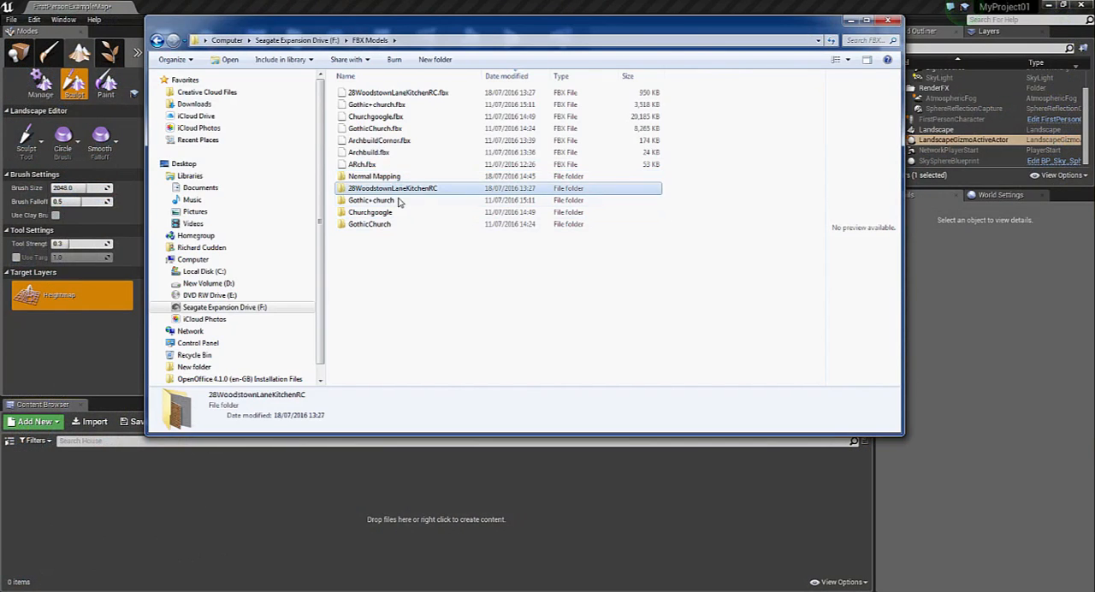
{"action": "left_click", "coordinate": [419, 94], "text": "ctrl"}
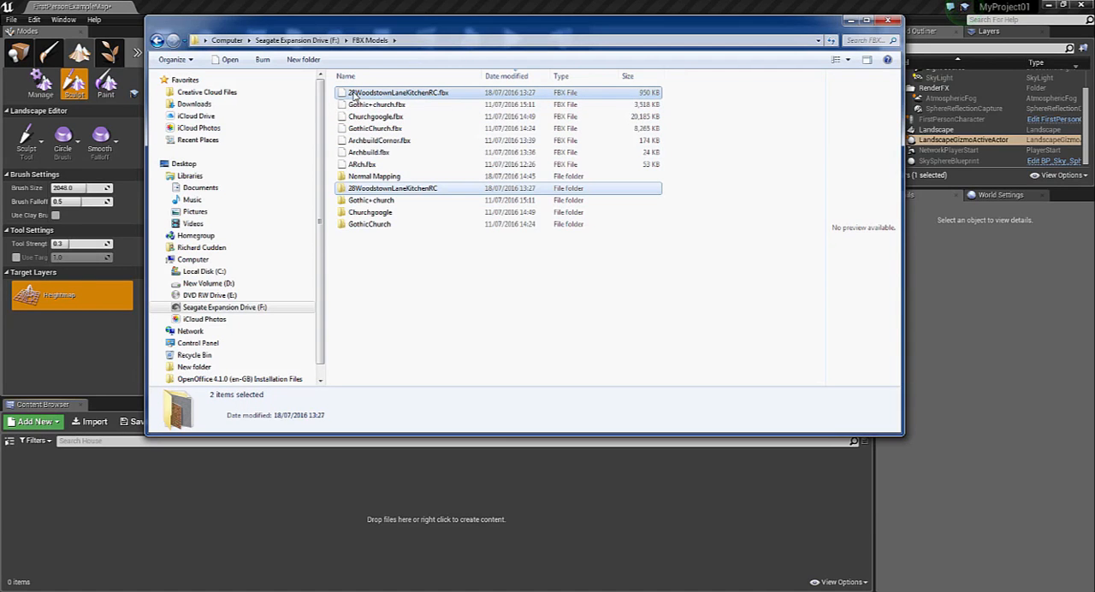
{"action": "left_click_drag", "start_coordinate": [353, 95], "coordinate": [475, 493]}
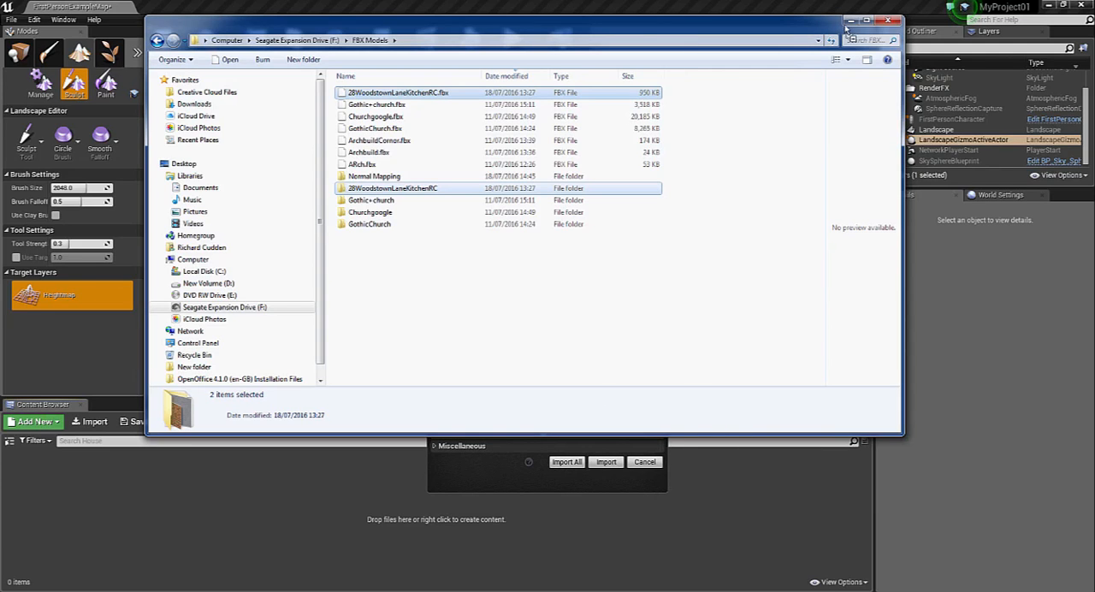
{"action": "left_click", "coordinate": [576, 463]}
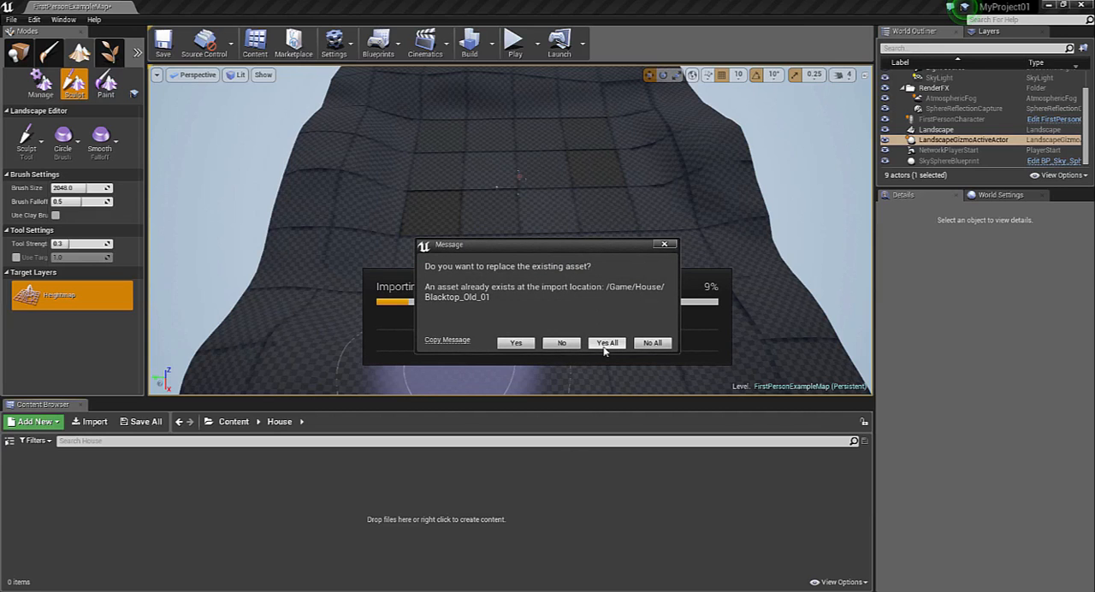
Replace all existing assets during the FBX import, acknowledge the failed-deletion message and close the Message Log
{"action": "left_click", "coordinate": [604, 344]}
{"action": "left_click", "coordinate": [676, 333]}
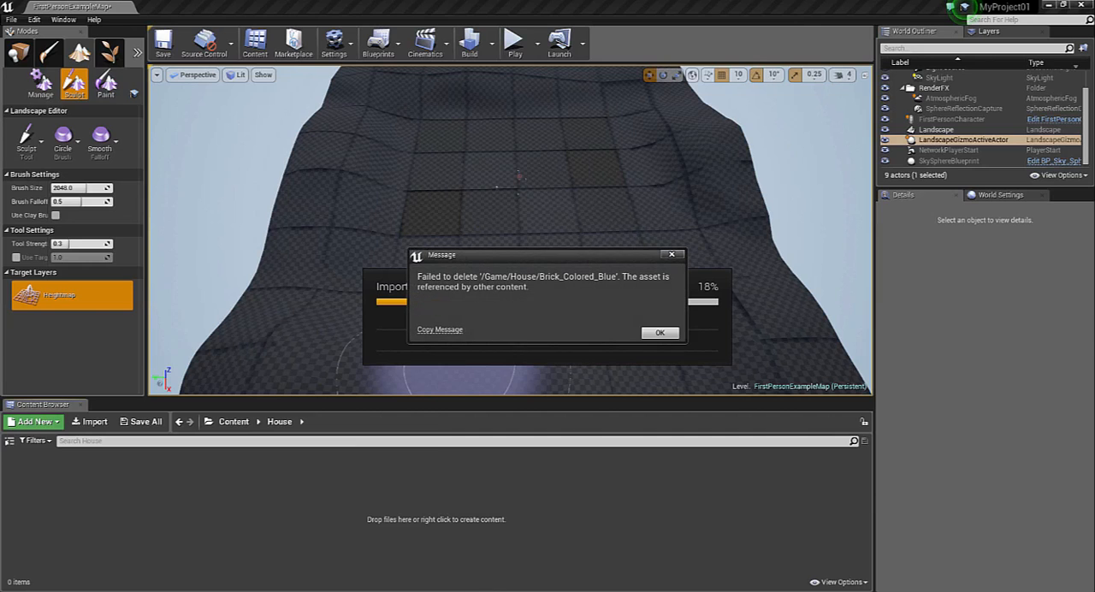
{"action": "left_click", "coordinate": [491, 591]}
{"action": "left_click", "coordinate": [387, 467]}
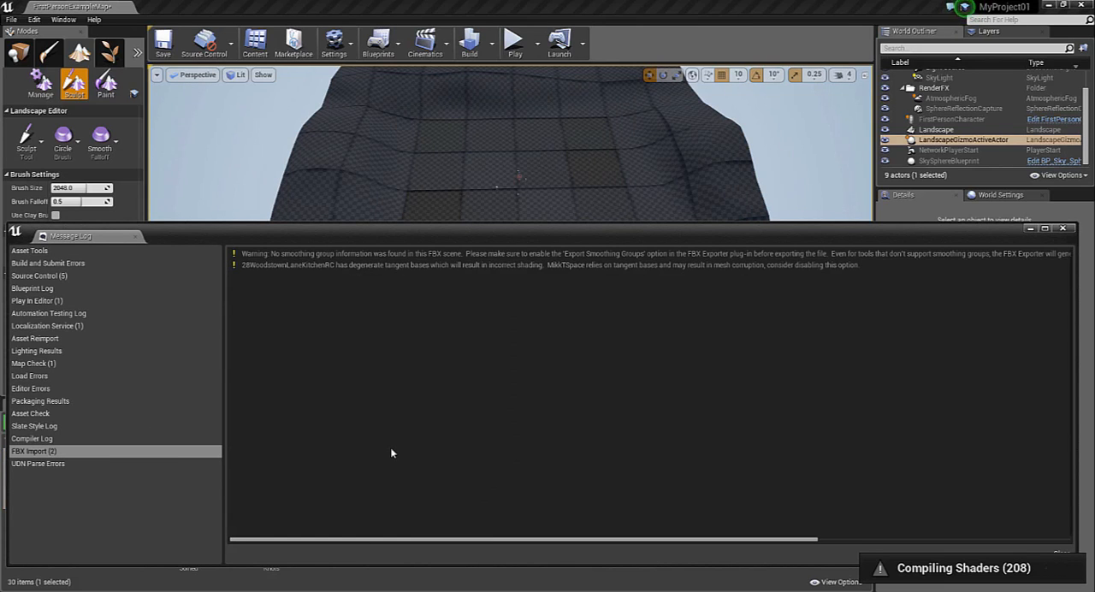
{"action": "left_click", "coordinate": [1064, 229]}
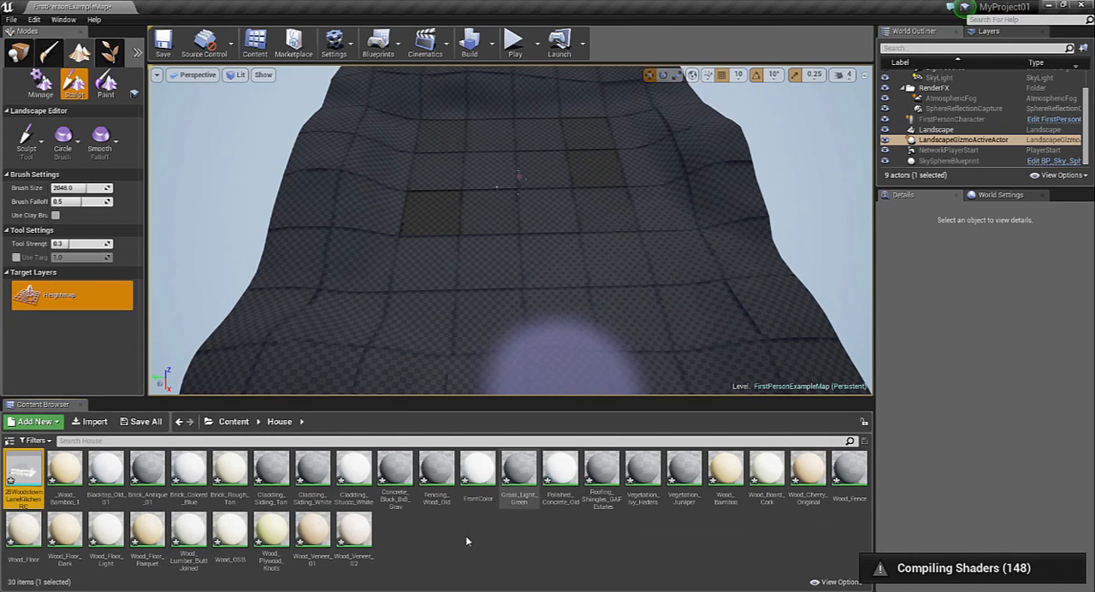
{"action": "mouse_move", "coordinate": [26, 484]}
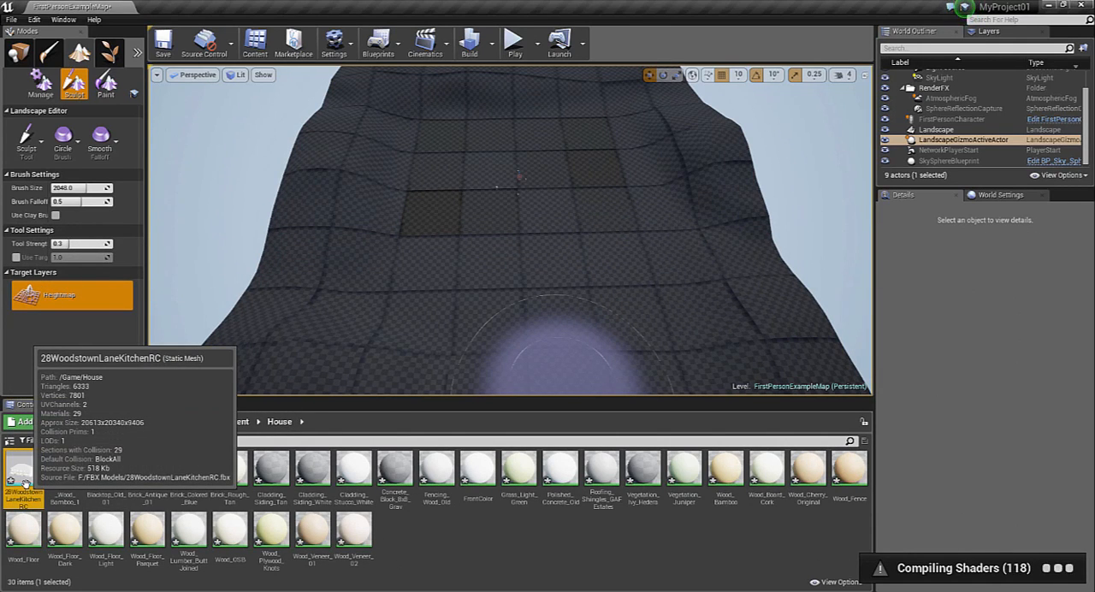
{"action": "left_click", "coordinate": [523, 537]}
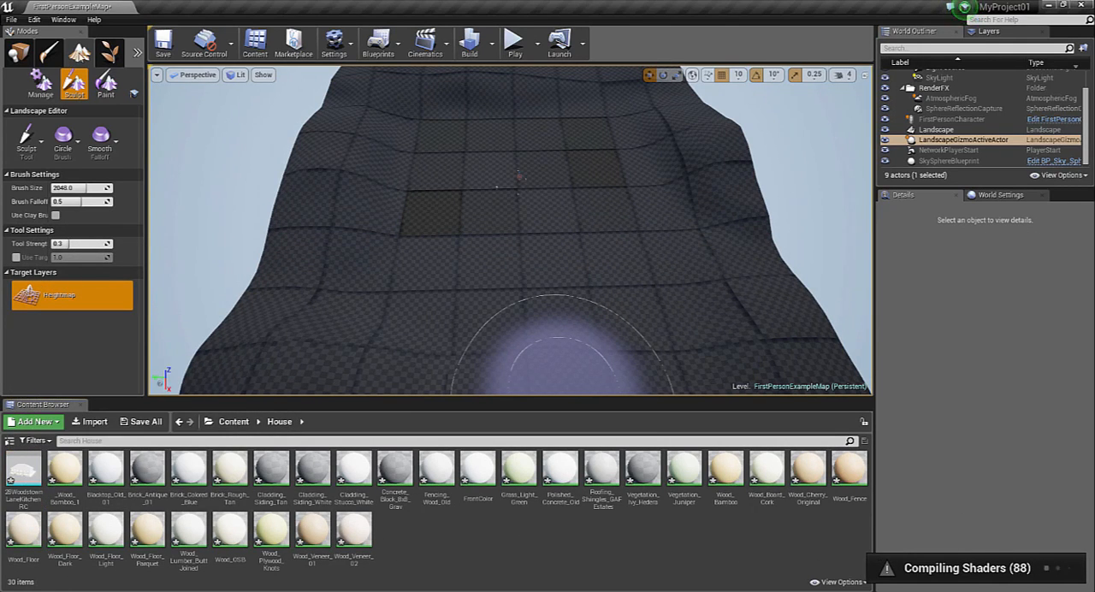
Switch from landscape editing to Place mode and place the imported house mesh in the central area of the landscape
{"action": "left_click", "coordinate": [109, 53]}
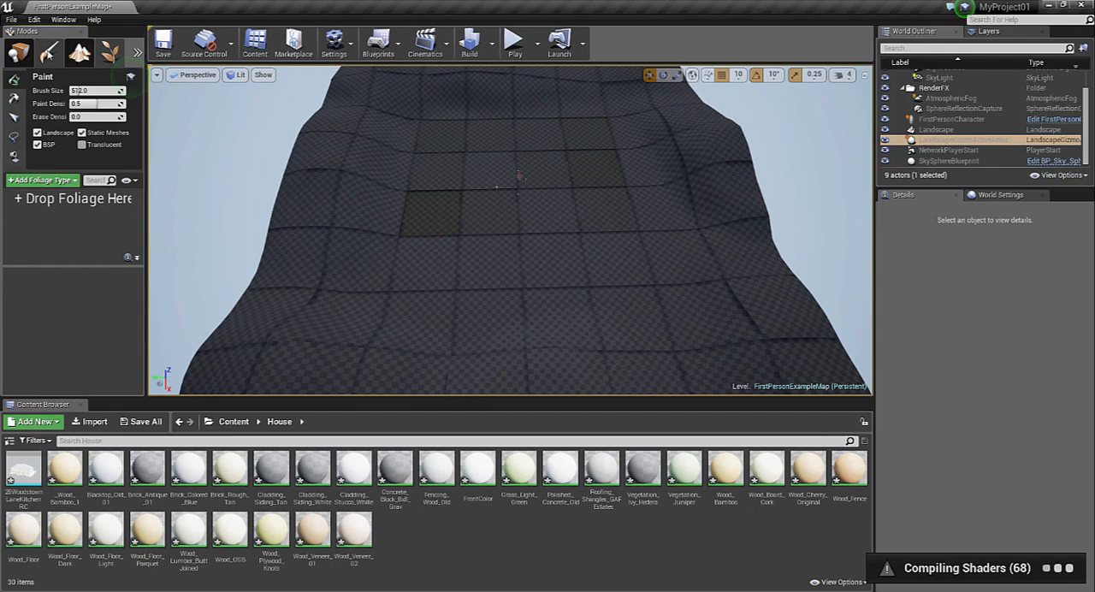
{"action": "left_click", "coordinate": [49, 53]}
{"action": "left_click", "coordinate": [21, 53]}
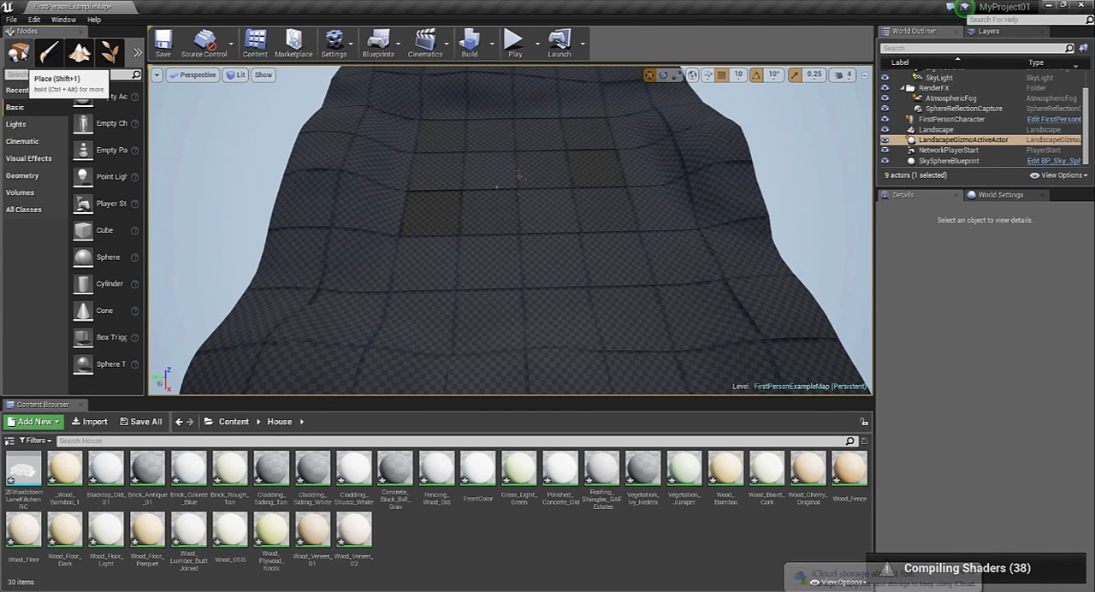
{"action": "mouse_move", "coordinate": [23, 473]}
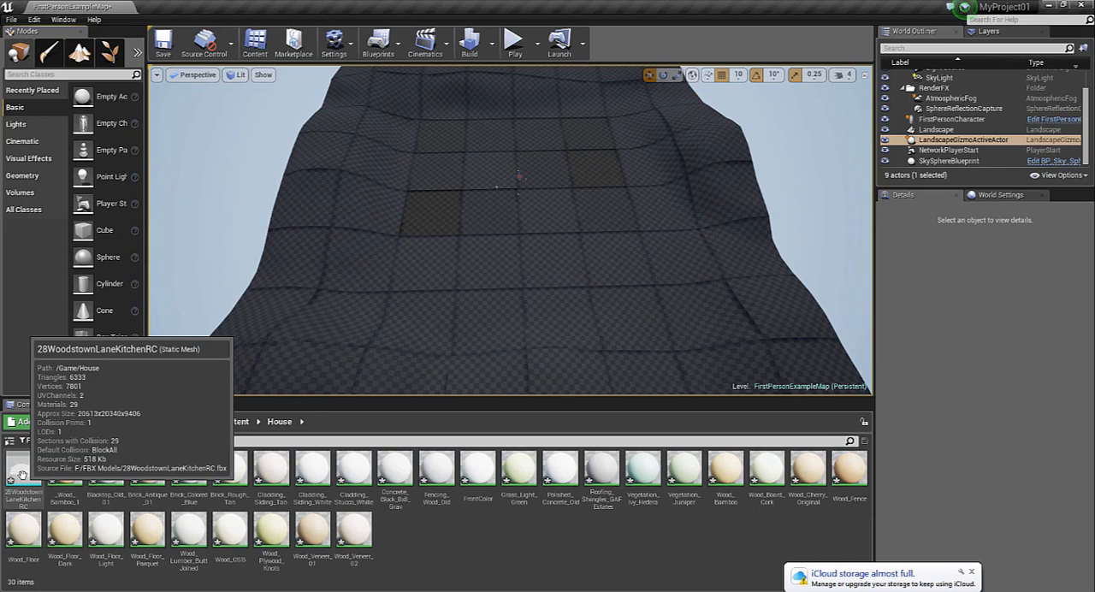
{"action": "left_click_drag", "start_coordinate": [23, 473], "coordinate": [488, 195]}
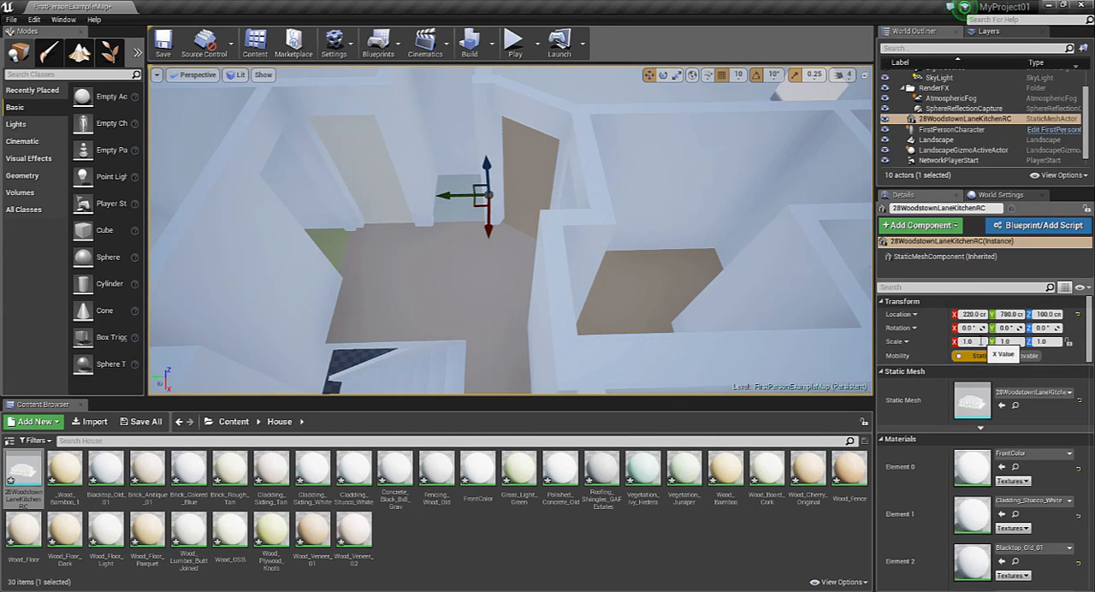
Set the placed house's X scale to 0.19
{"action": "left_click", "coordinate": [981, 342]}
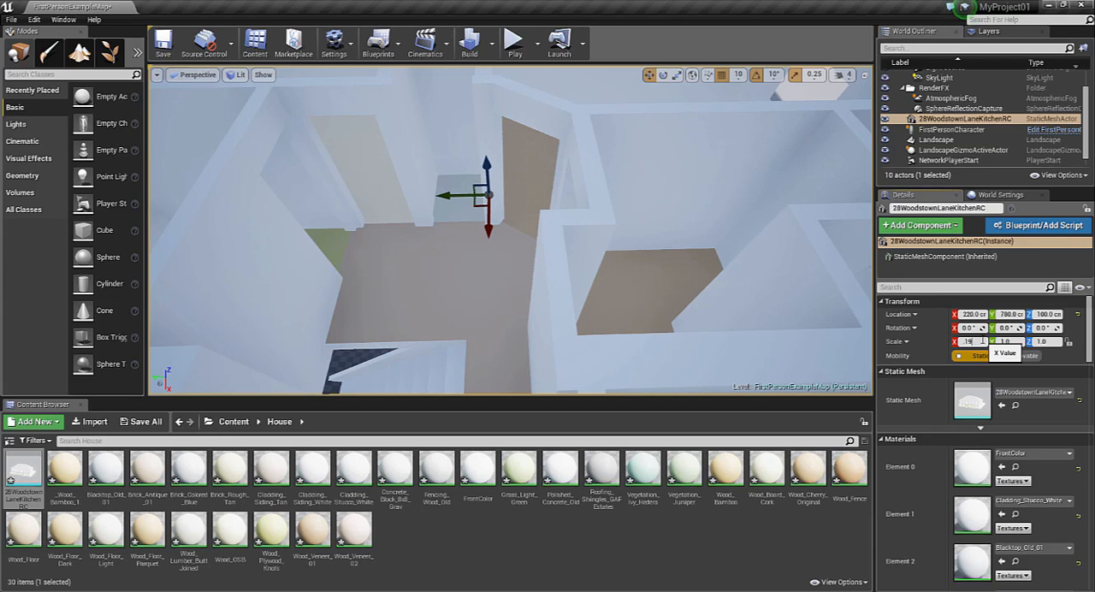
{"action": "type", "text": ".19"}
{"action": "key", "text": "Return"}
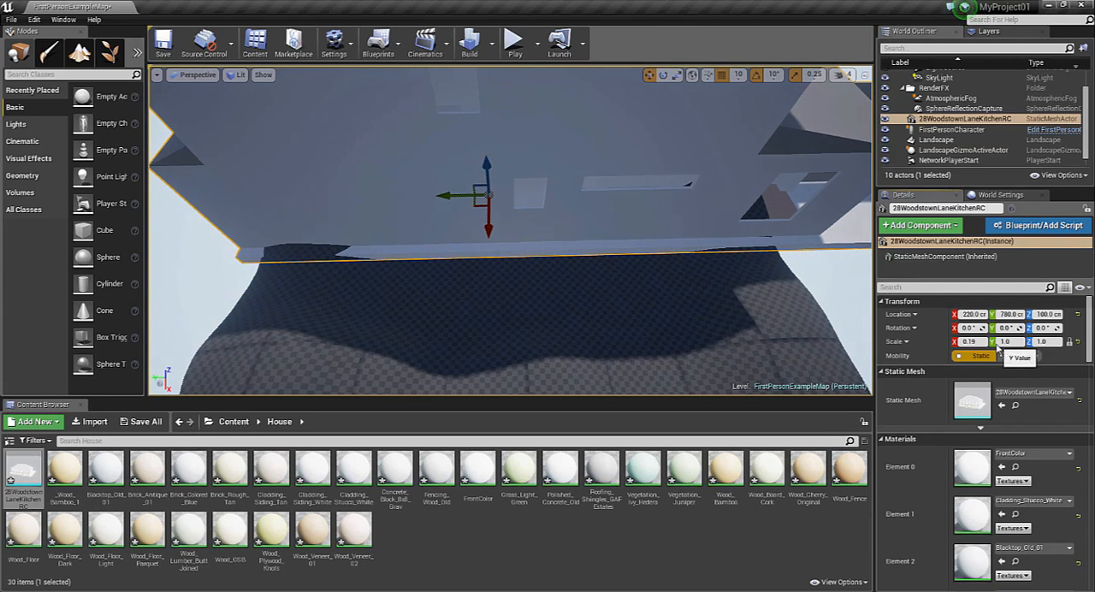
Try to set the house's Y scale to 0.19 with uniform scaling locked
{"action": "left_click", "coordinate": [972, 341]}
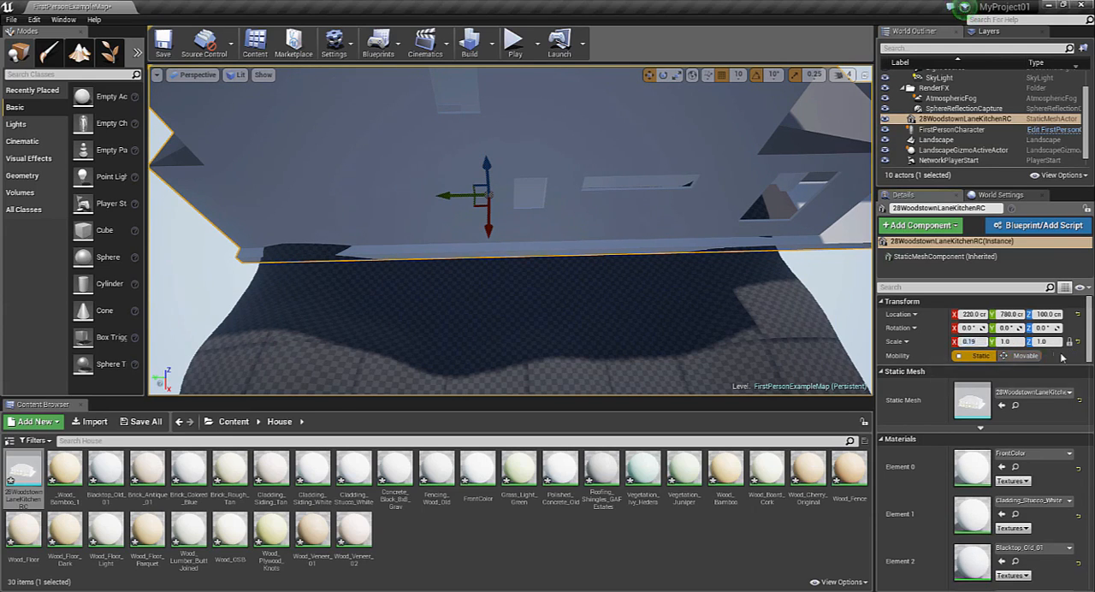
{"action": "left_click", "coordinate": [1019, 342]}
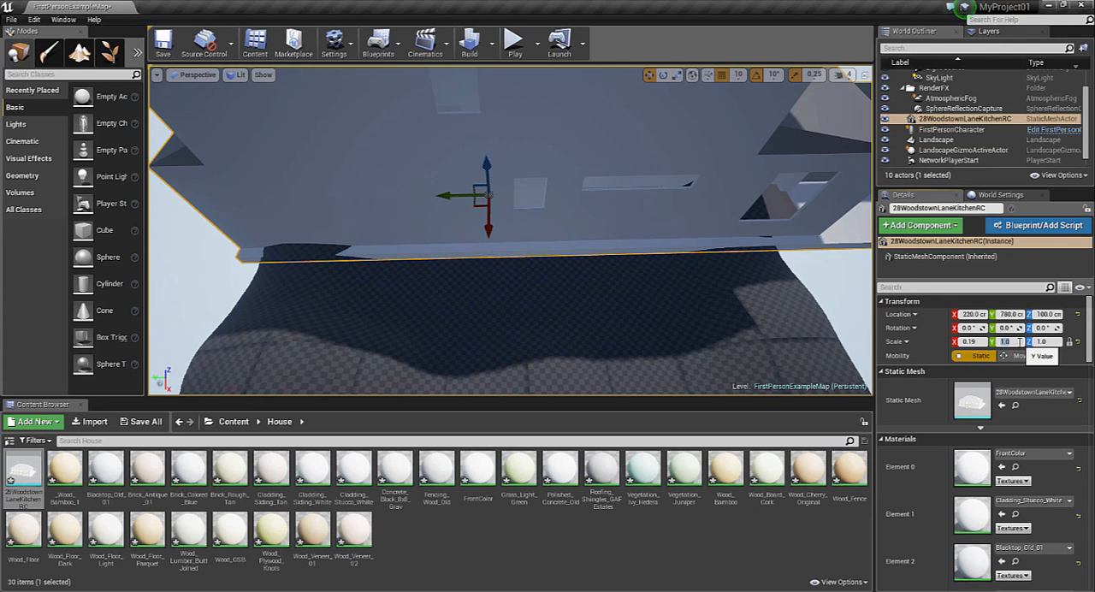
{"action": "type", "text": ".19"}
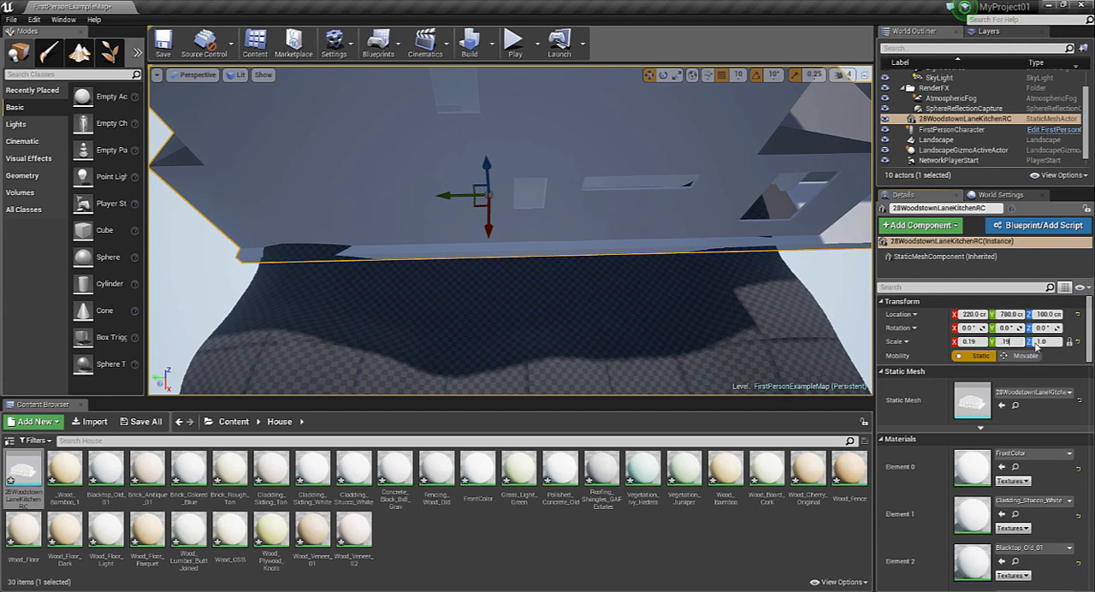
{"action": "key", "text": "Tab"}
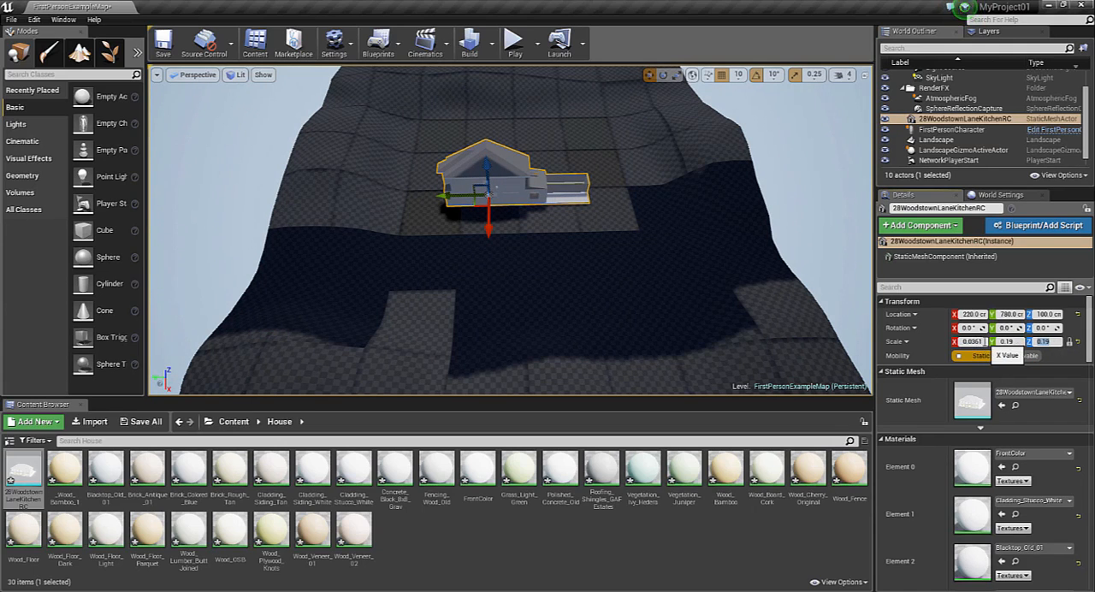
{"action": "left_click", "coordinate": [982, 341]}
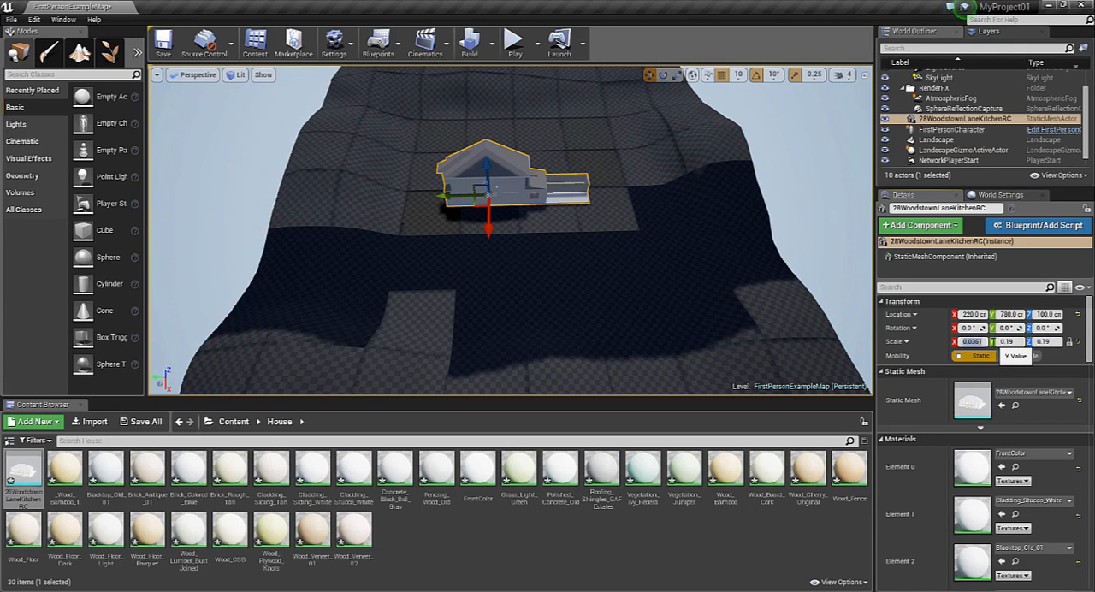
{"action": "key", "text": "Return"}
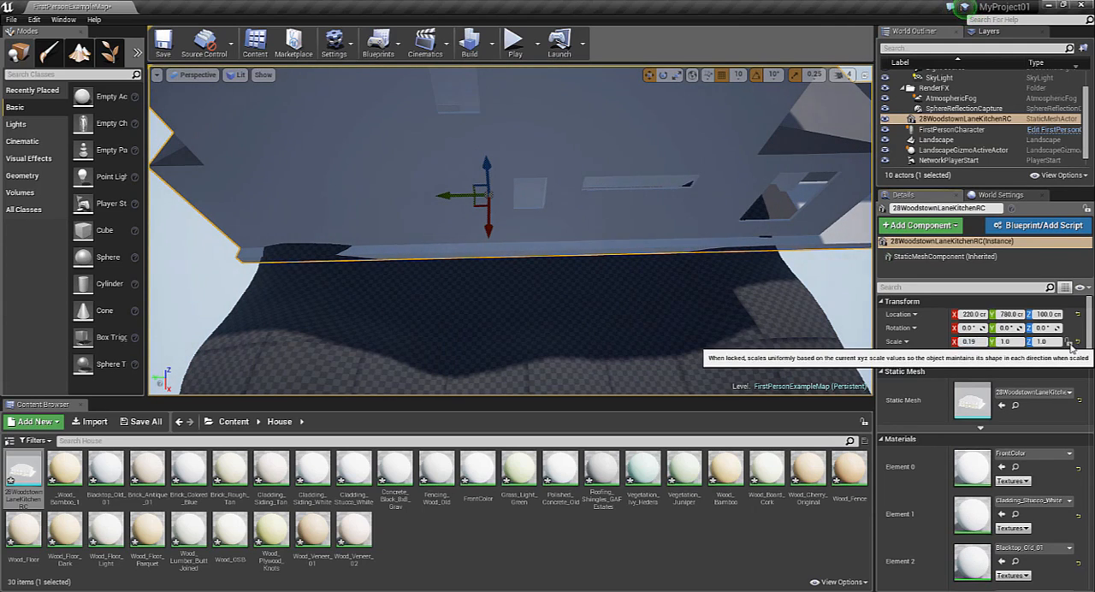
Set the house's Y and Z scales to 0.19 with uniform scaling unlocked
{"action": "left_click_drag", "start_coordinate": [1013, 341], "coordinate": [992, 342]}
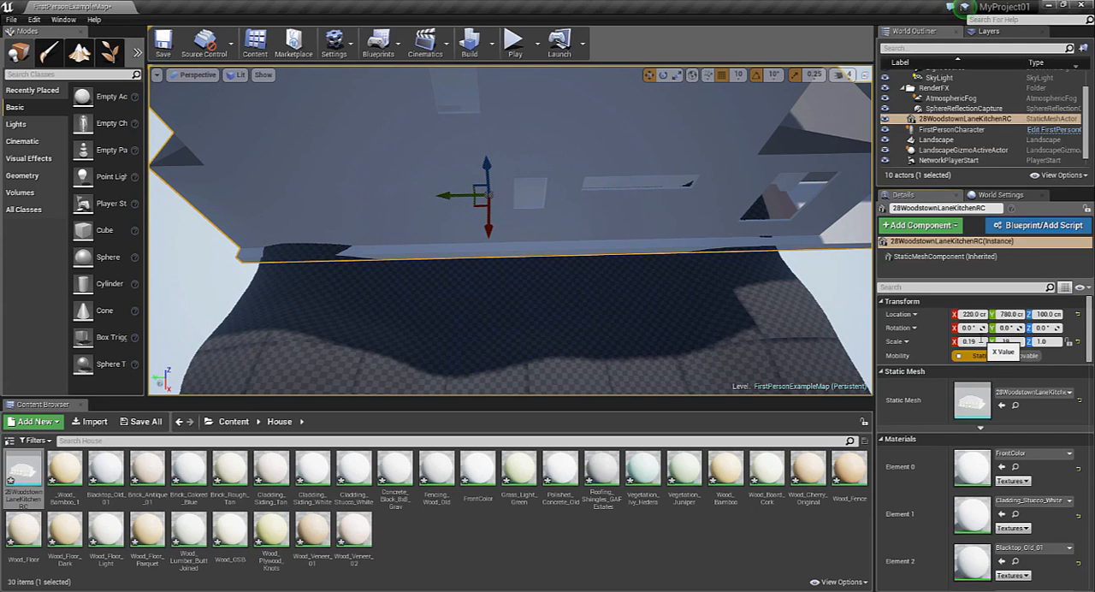
{"action": "left_click", "coordinate": [1046, 341]}
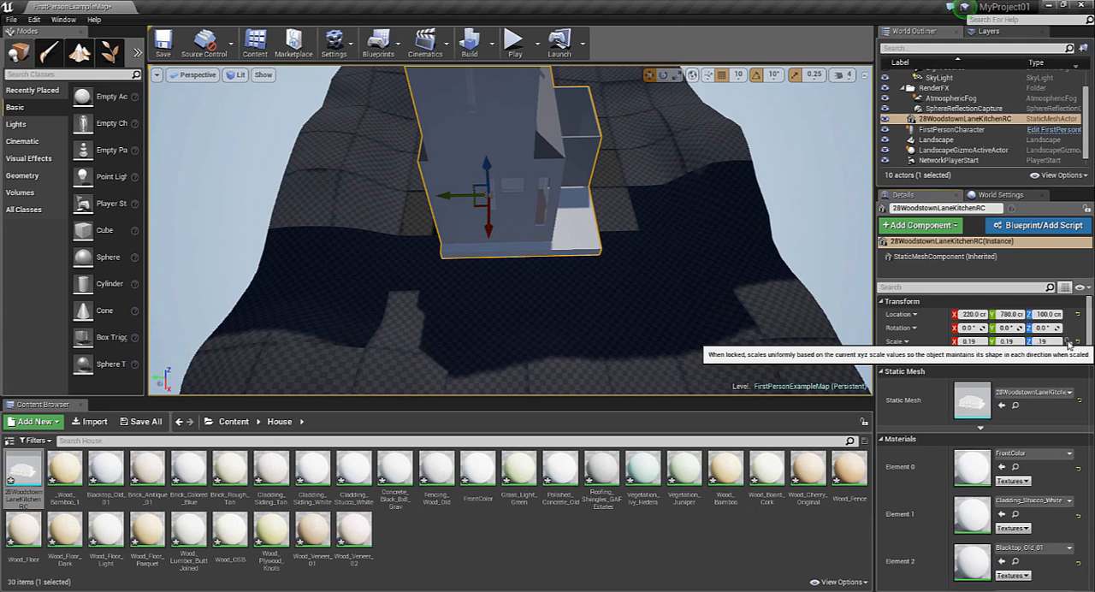
{"action": "type", "text": "0.19"}
{"action": "key", "text": "Return"}
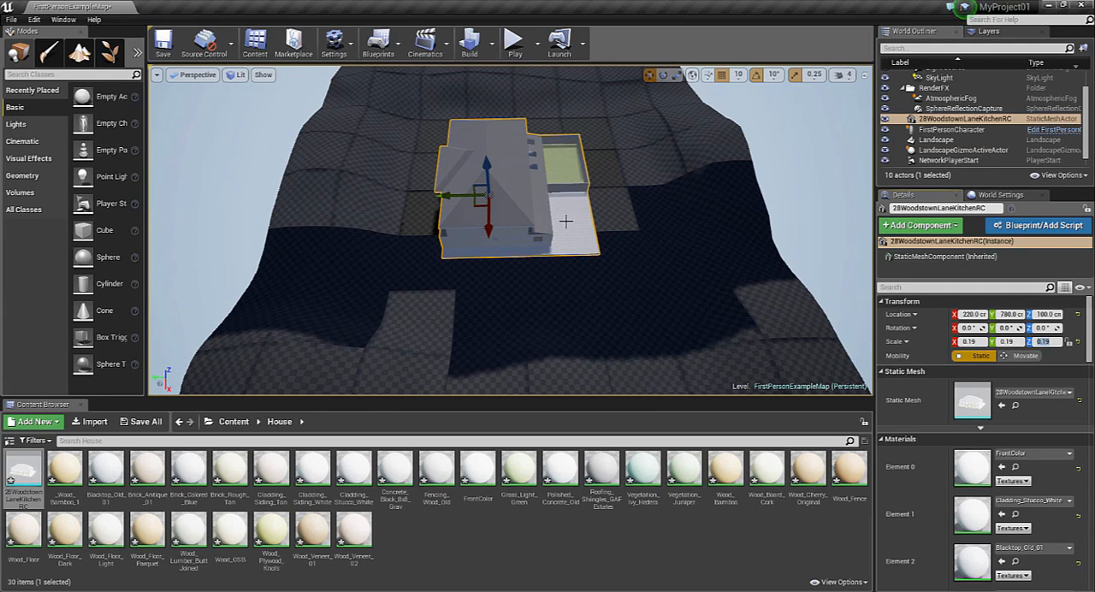
Raise the viewport camera speed to 6 and fly back to view the house within the whole landscape
{"action": "mouse_move", "coordinate": [509, 263]}
{"action": "right_mouse_down"}
{"action": "mouse_move", "coordinate": [559, 222]}
{"action": "mouse_move", "coordinate": [485, 291]}
{"action": "mouse_move", "coordinate": [521, 271]}
{"action": "right_mouse_up"}
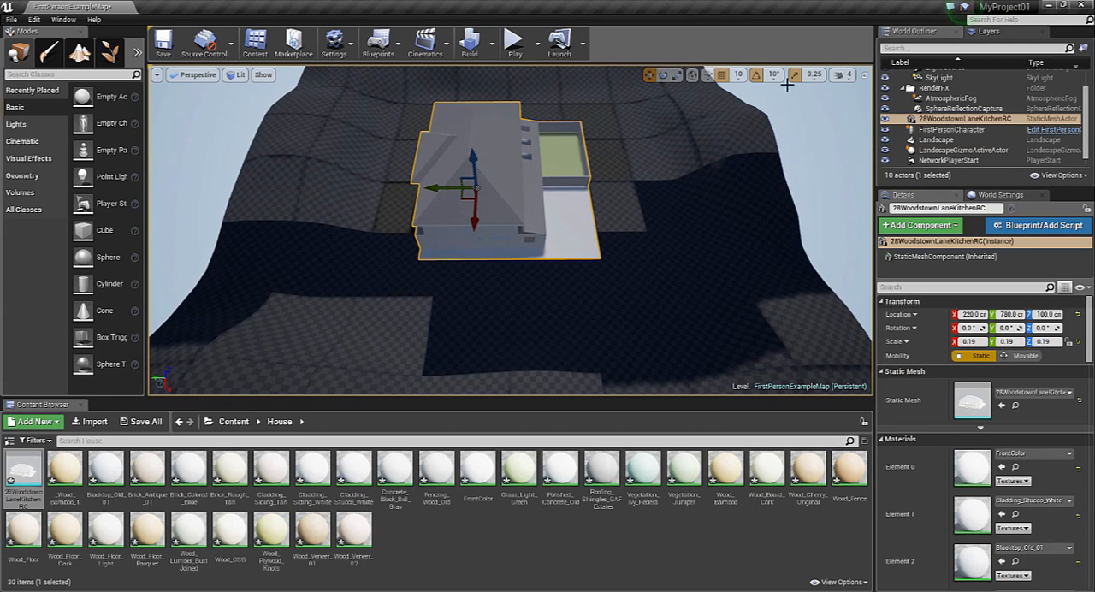
{"action": "left_click", "coordinate": [841, 75]}
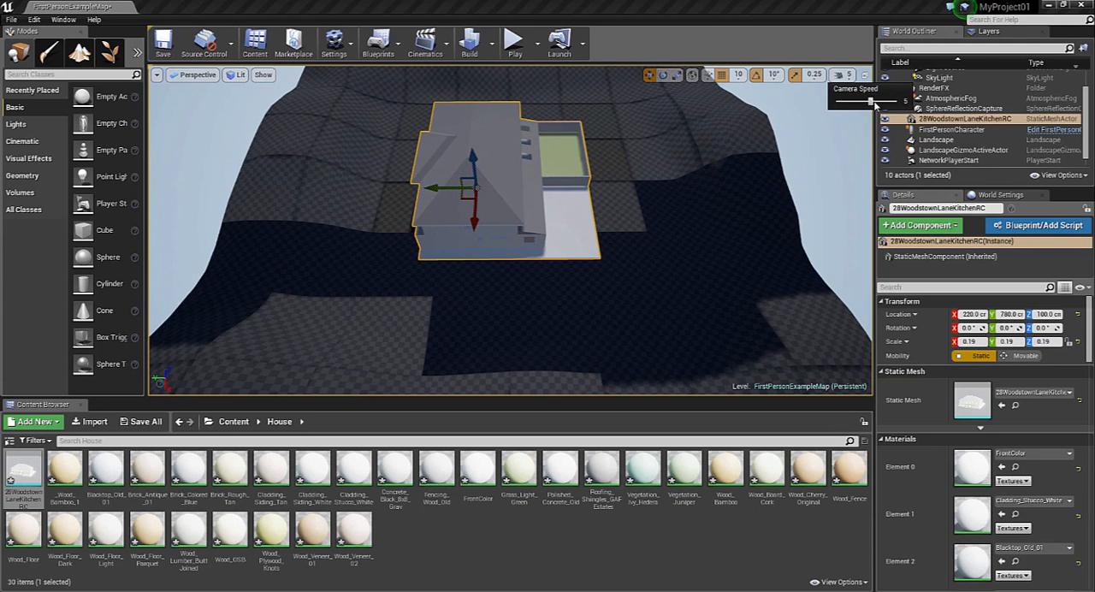
{"action": "right_click_drag", "start_coordinate": [547, 239], "coordinate": [633, 201]}
{"action": "key", "text": "w"}
{"action": "key", "text": "s"}
{"action": "key", "text": "a"}
{"action": "right_click_drag", "start_coordinate": [509, 205], "coordinate": [509, 238]}
{"action": "key", "text": "s"}
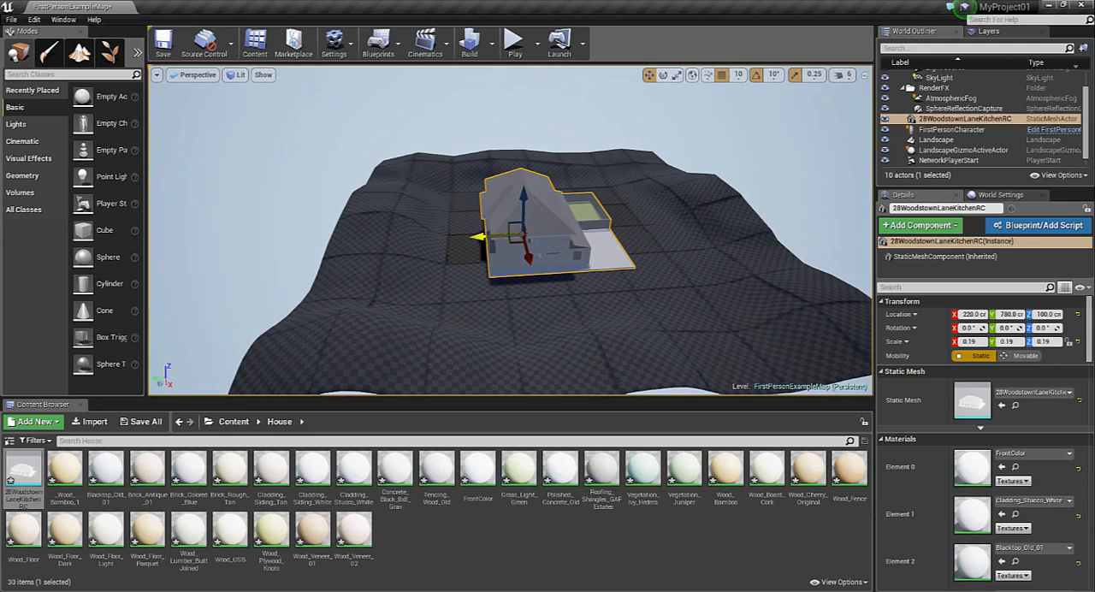
Move the house along the Y axis to -350 cm and lower it to a Z location of 80 cm
{"action": "left_click_drag", "start_coordinate": [512, 235], "coordinate": [541, 233]}
{"action": "key", "text": "w"}
{"action": "right_click_drag", "start_coordinate": [515, 243], "coordinate": [663, 225]}
{"action": "key", "text": "w"}
{"action": "key", "text": "s"}
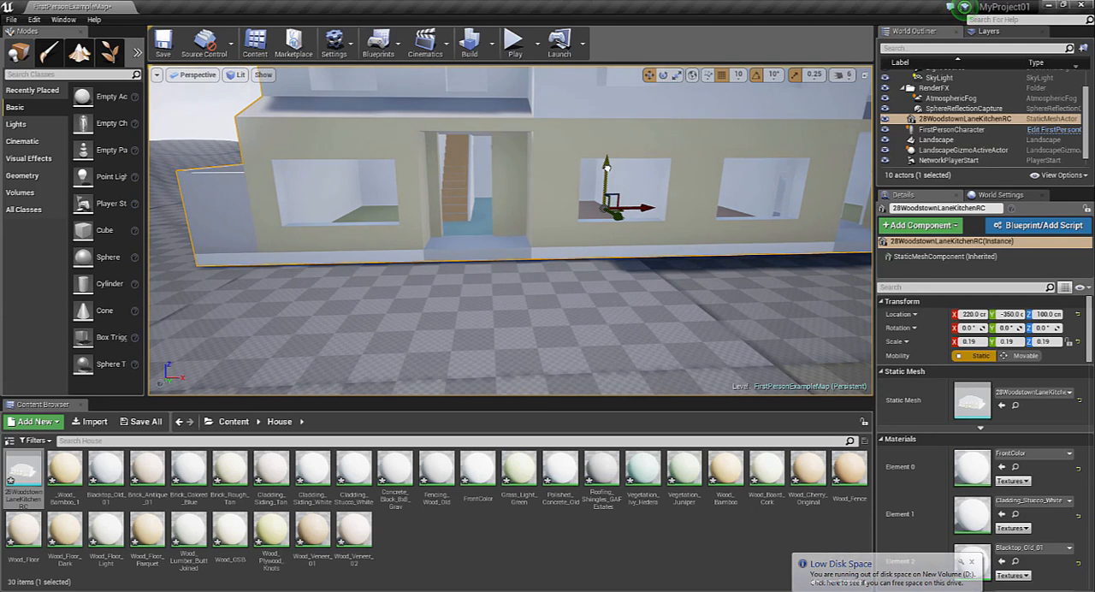
{"action": "left_click_drag", "start_coordinate": [606, 167], "coordinate": [606, 170]}
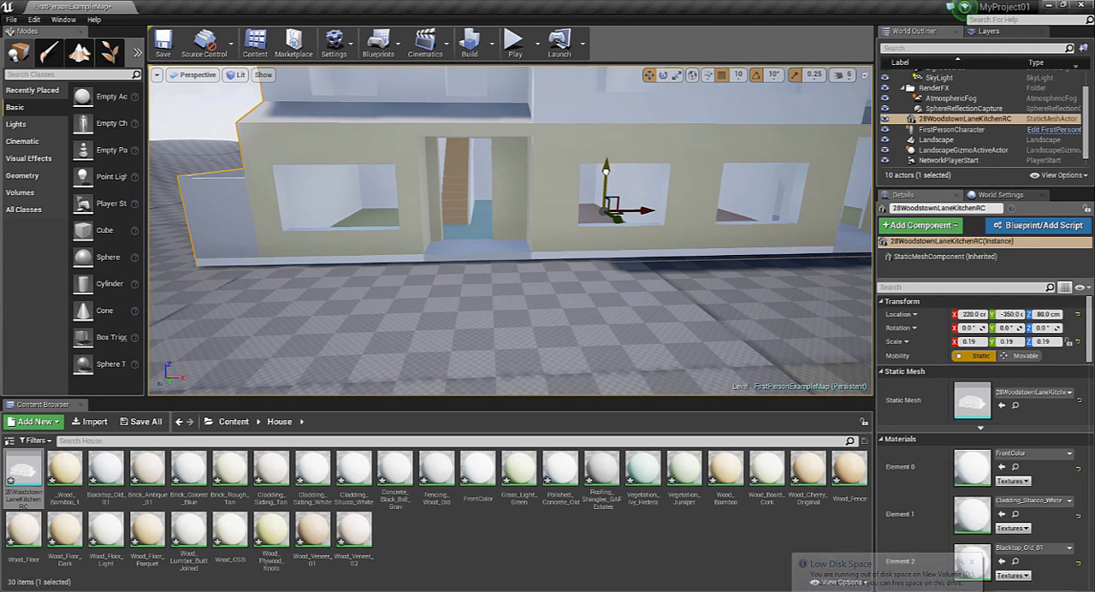
{"action": "right_click_drag", "start_coordinate": [366, 268], "coordinate": [314, 235]}
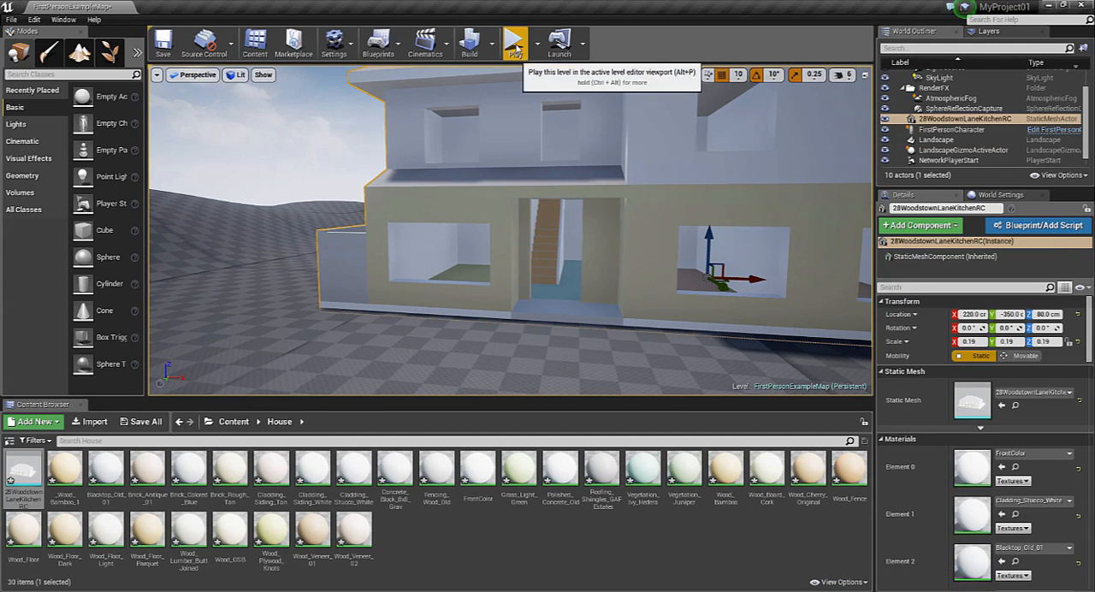
Open the house's static mesh for editing and create NewPhysicalMaterial in Content as its simple collision physical material
{"action": "double_click", "coordinate": [28, 476]}
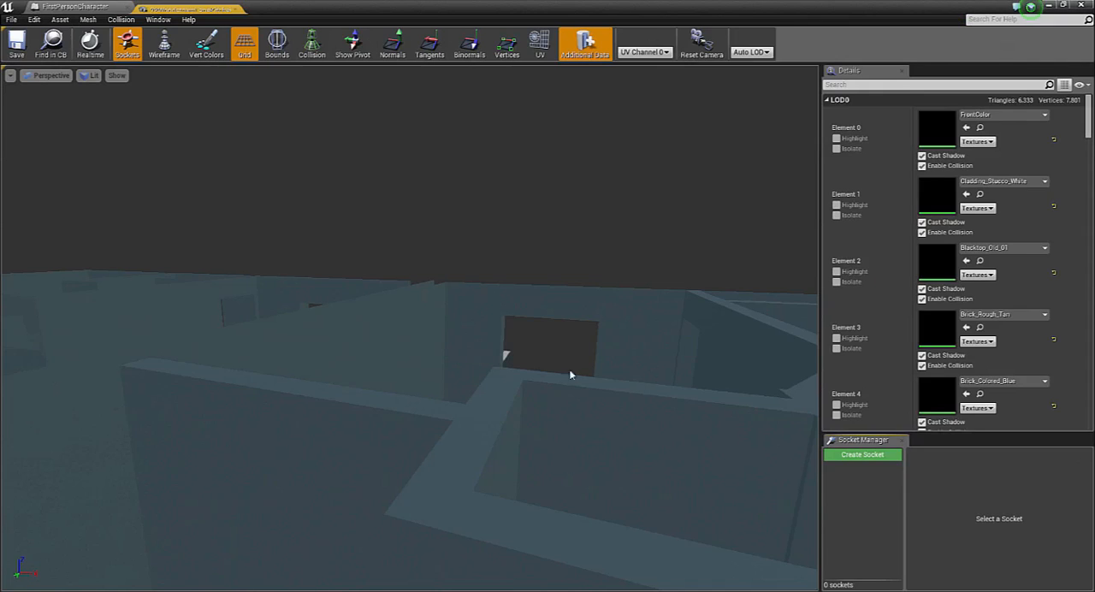
{"action": "left_click_drag", "start_coordinate": [1088, 121], "coordinate": [1089, 230]}
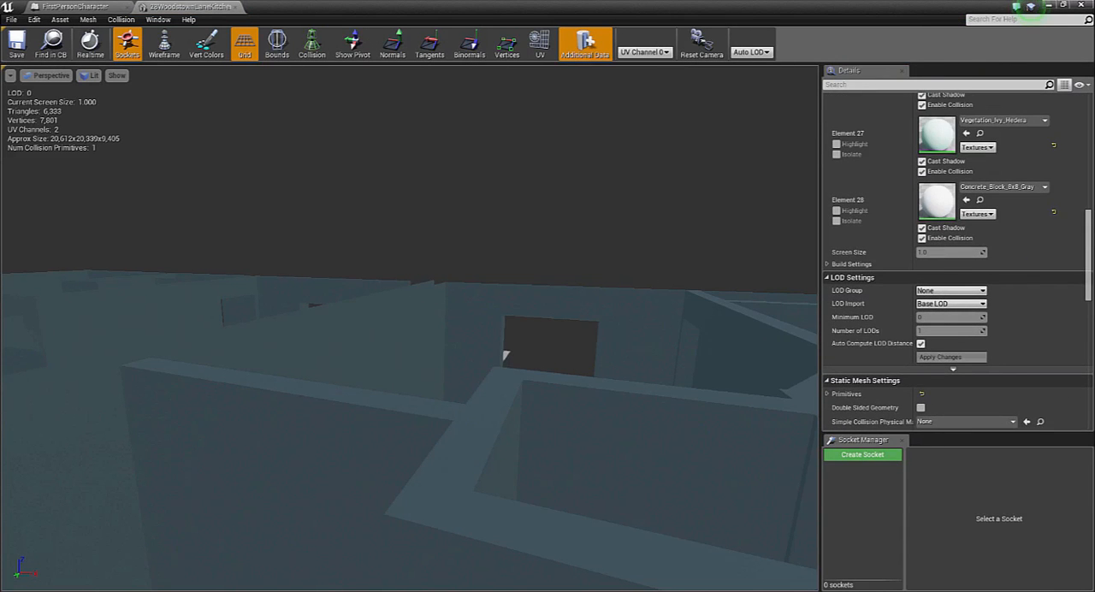
{"action": "right_click_drag", "start_coordinate": [410, 328], "coordinate": [454, 291]}
{"action": "key", "text": "s"}
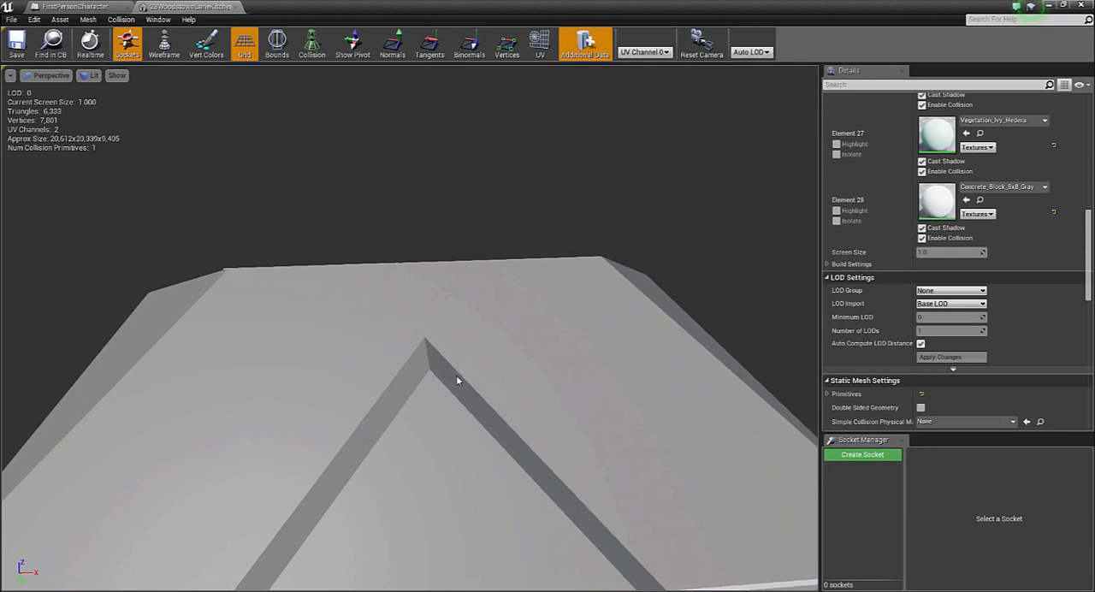
{"action": "right_click_drag", "start_coordinate": [462, 389], "coordinate": [457, 438]}
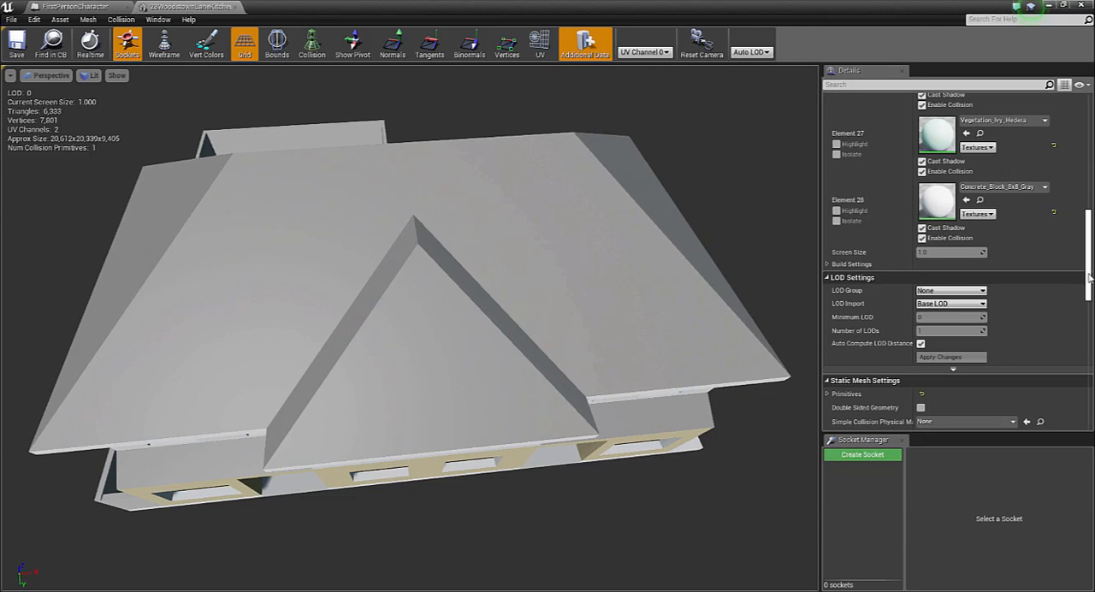
{"action": "scroll", "coordinate": [866, 218], "scroll_direction": "down", "scroll_amount": 5}
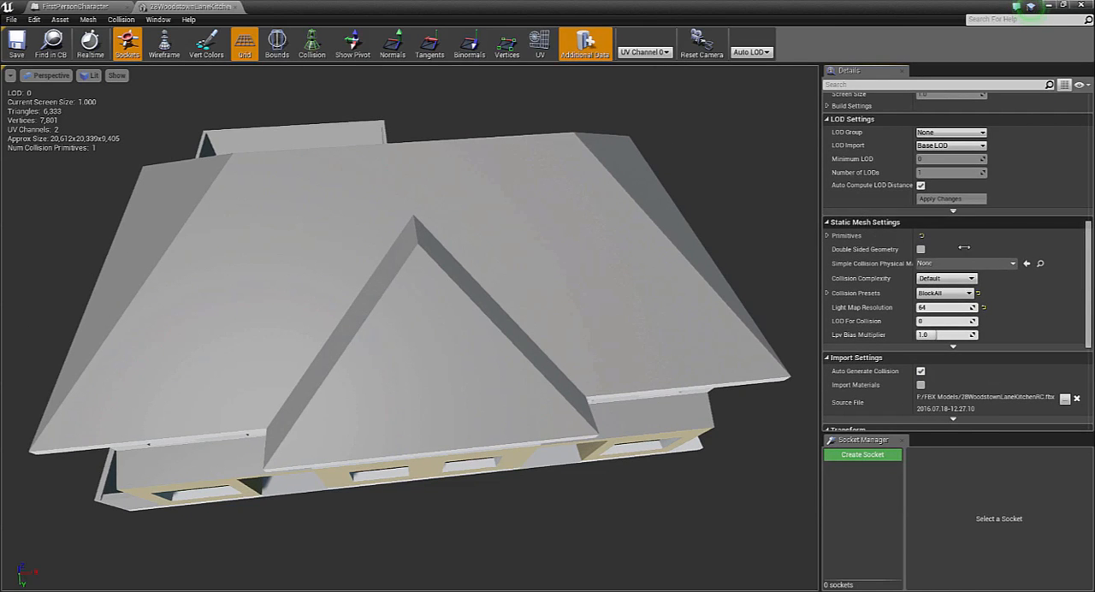
{"action": "left_click", "coordinate": [1012, 264]}
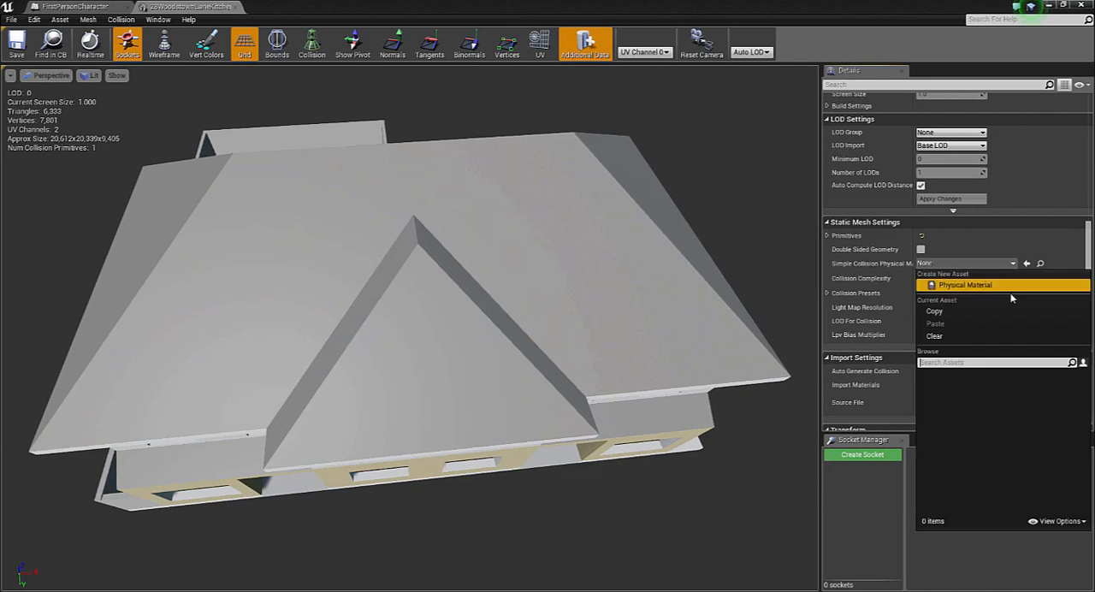
{"action": "left_click", "coordinate": [1011, 287]}
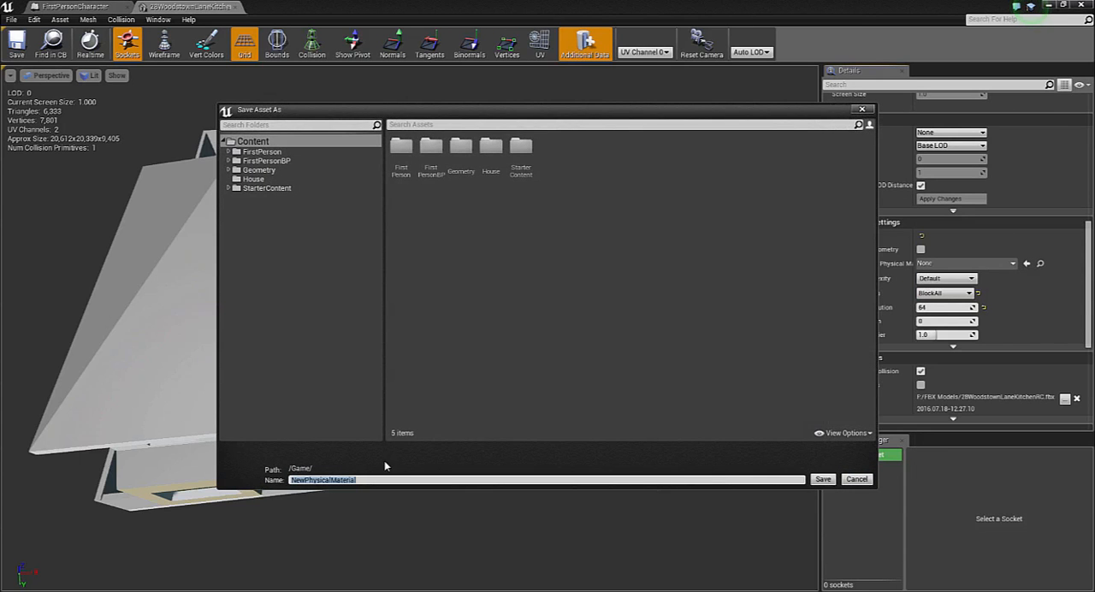
{"action": "left_click", "coordinate": [822, 479]}
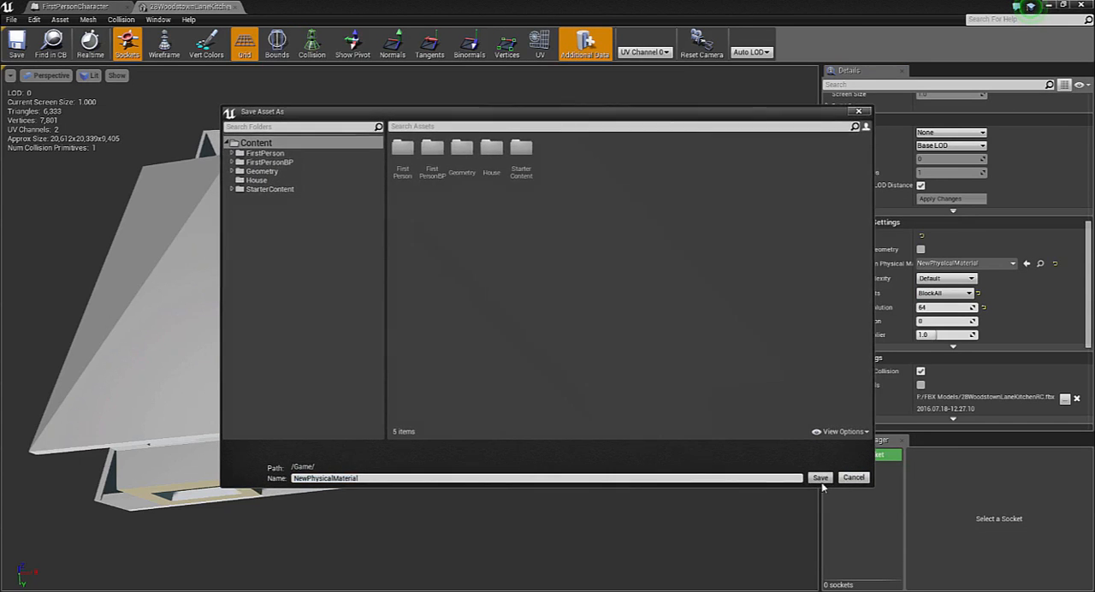
Set the house mesh's collision complexity to Use Complex Collision As Simple and save the asset
{"action": "left_click", "coordinate": [972, 279]}
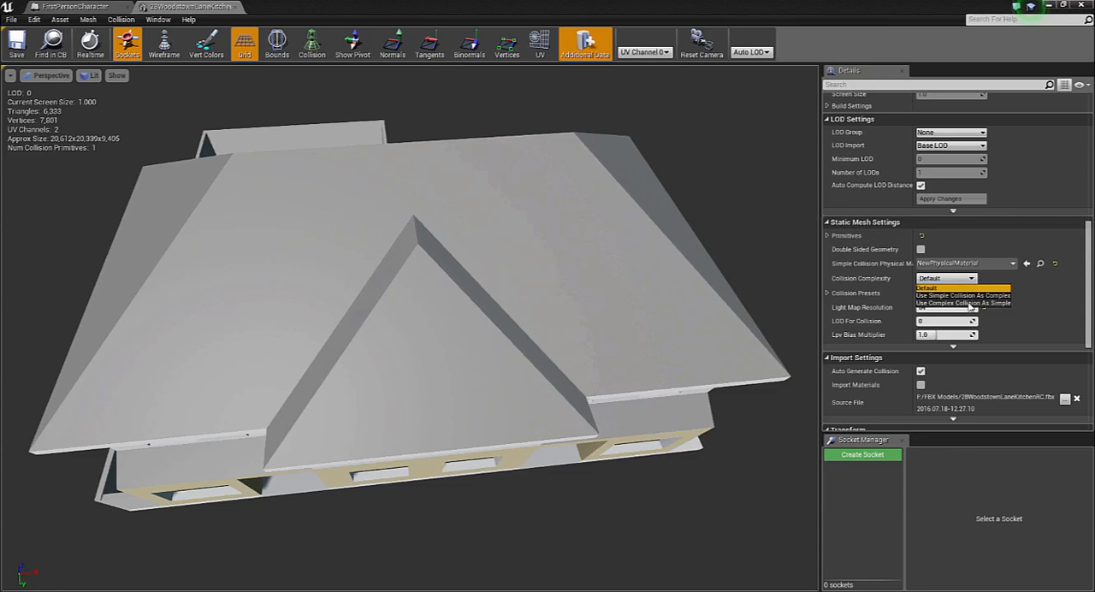
{"action": "left_click", "coordinate": [967, 303]}
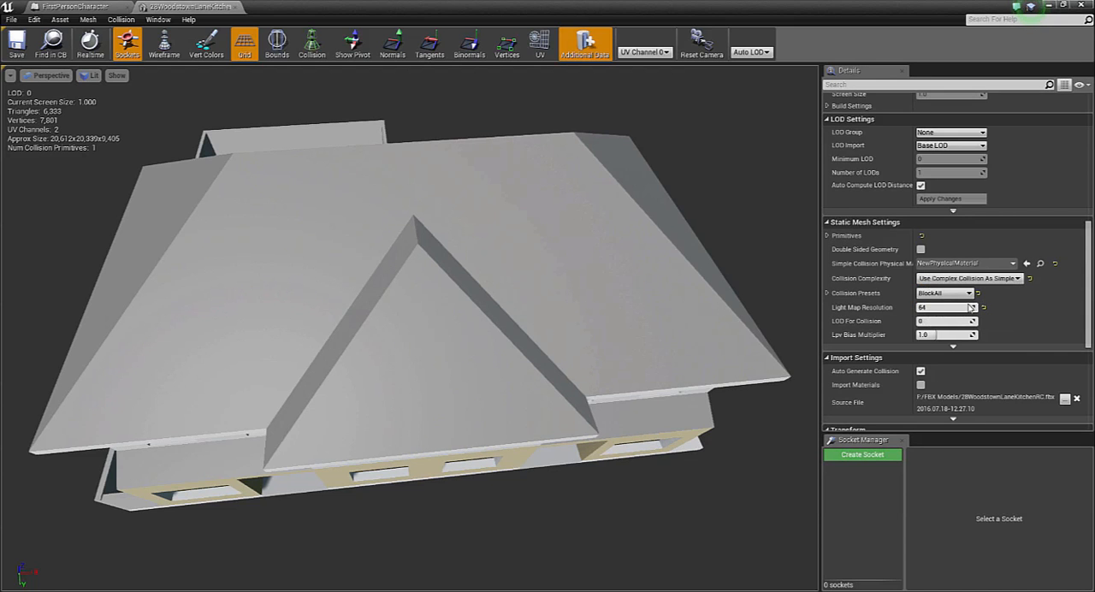
{"action": "left_click", "coordinate": [17, 55]}
Select UV Channel 1 for the house mesh, save the asset and close the mesh editor
{"action": "left_click", "coordinate": [661, 53]}
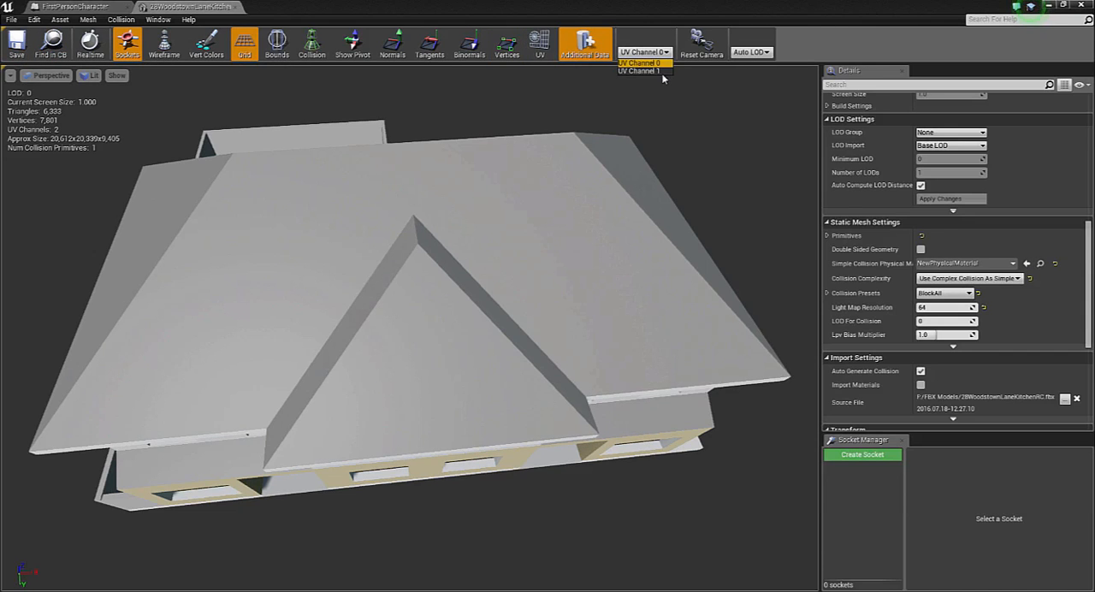
{"action": "left_click", "coordinate": [663, 73]}
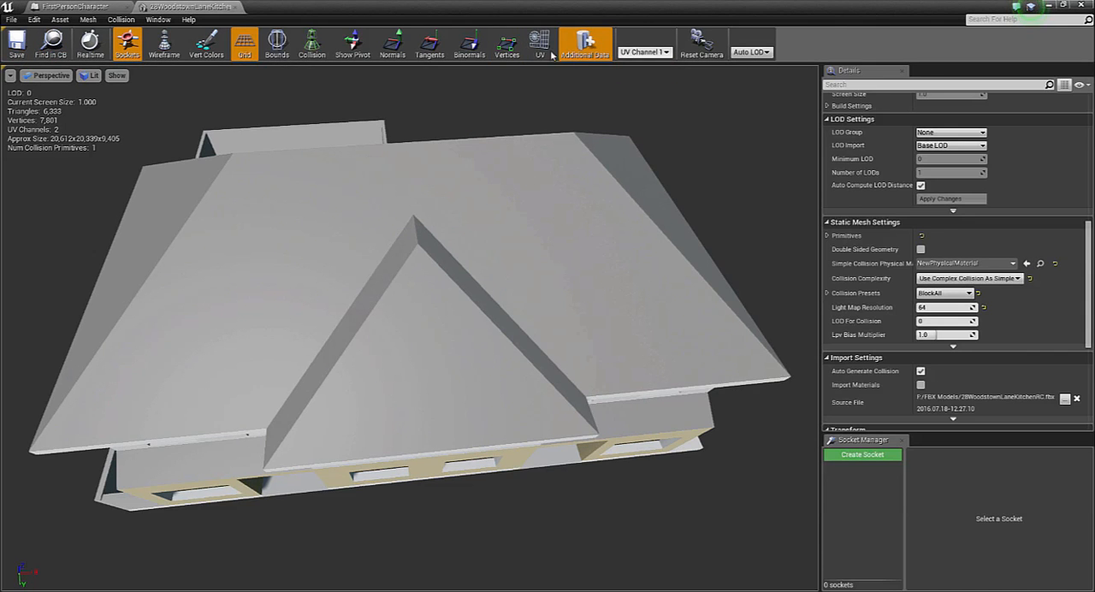
{"action": "left_click", "coordinate": [19, 50]}
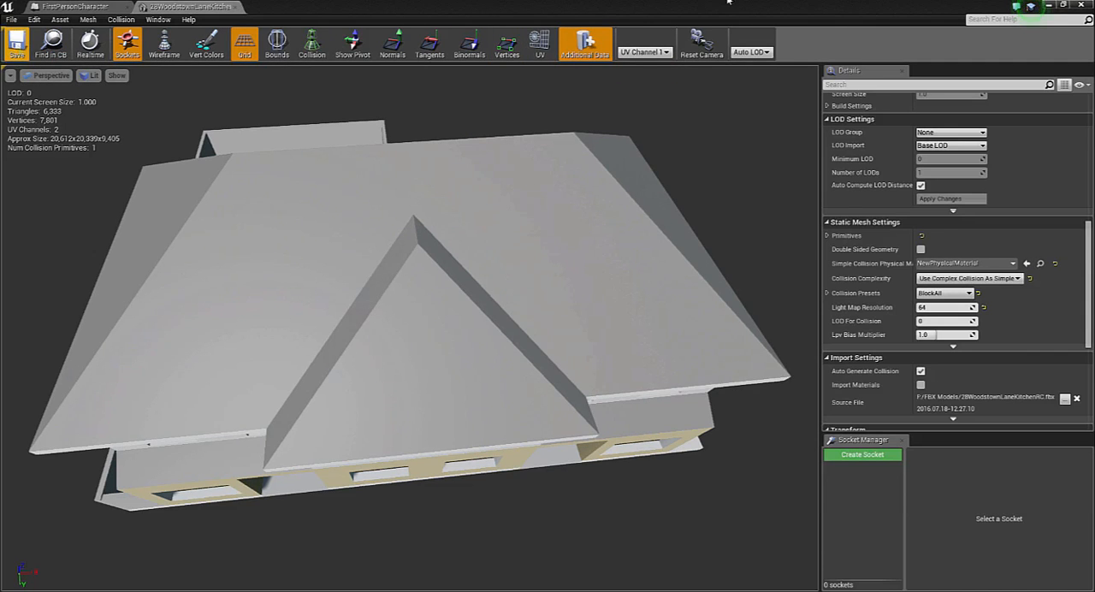
{"action": "left_click", "coordinate": [1079, 6]}
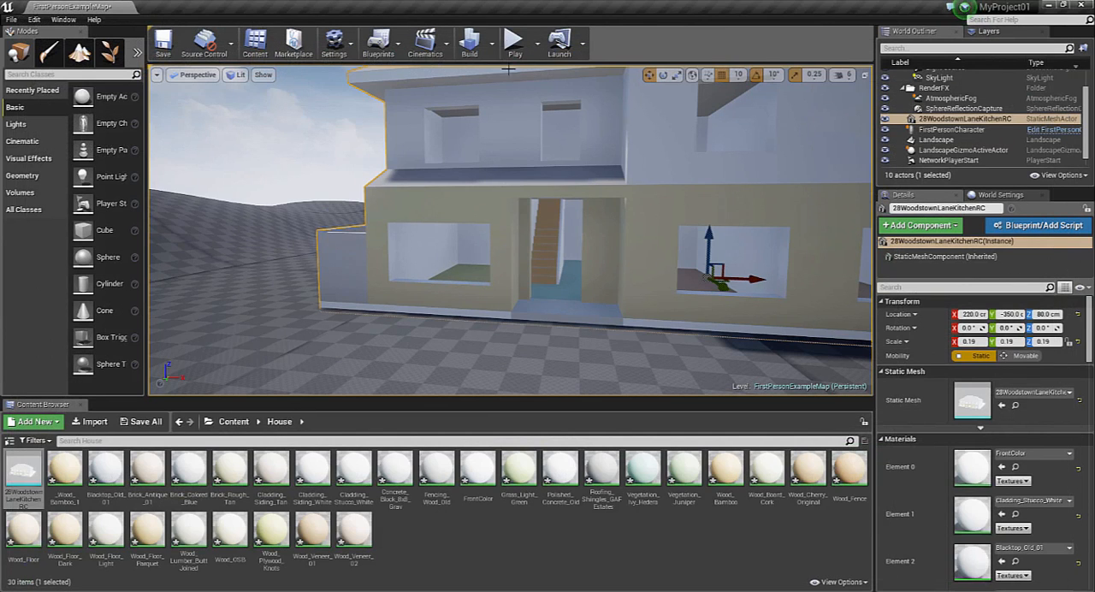
Play the level and walk in through the house's front door and up the stairs to test collision
{"action": "left_click", "coordinate": [515, 42]}
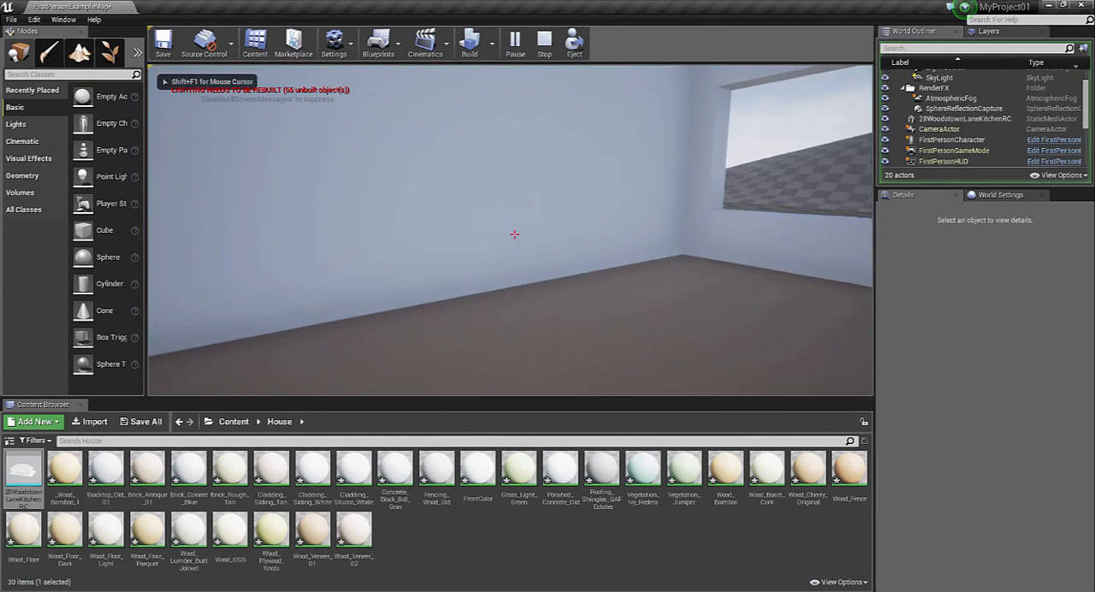
{"action": "key", "text": "w"}
{"action": "key", "text": "w"}
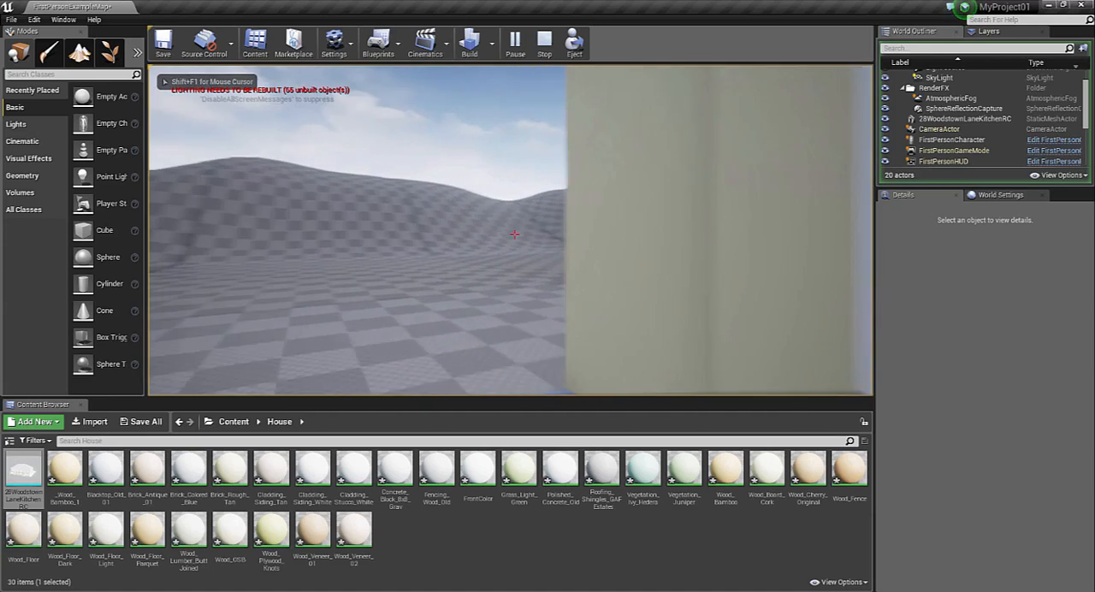
{"action": "key", "text": "s"}
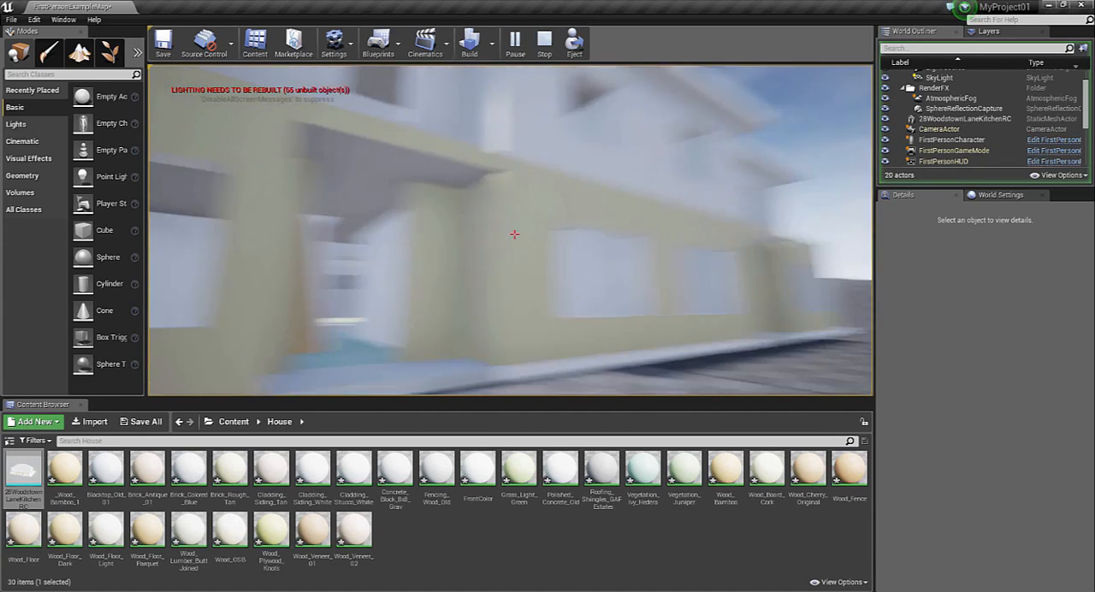
{"action": "key", "text": "w"}
{"action": "key", "text": "w"}
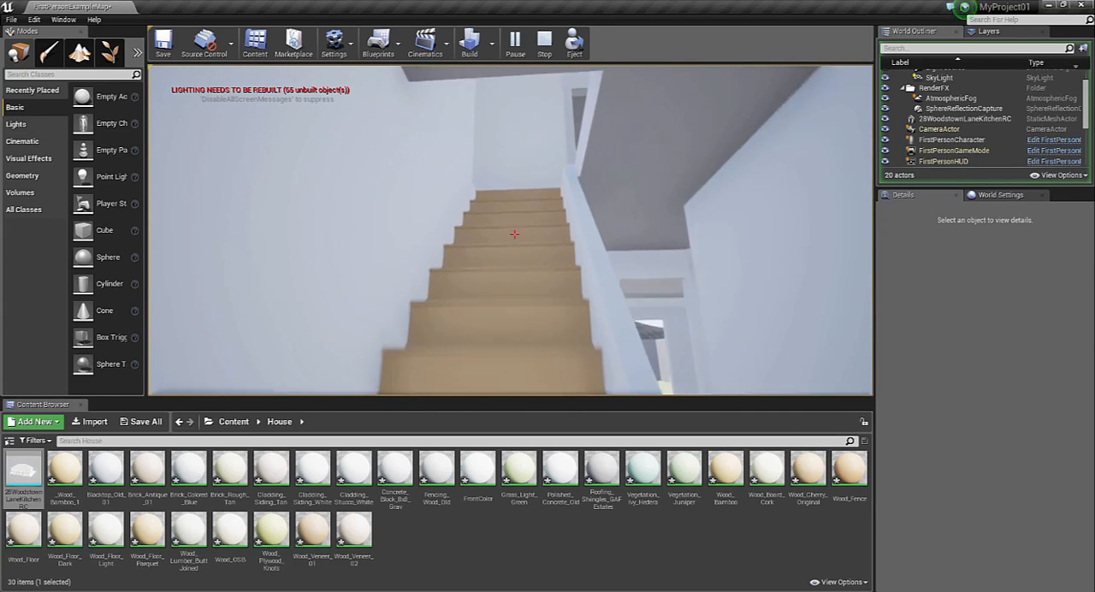
{"action": "key", "text": "w"}
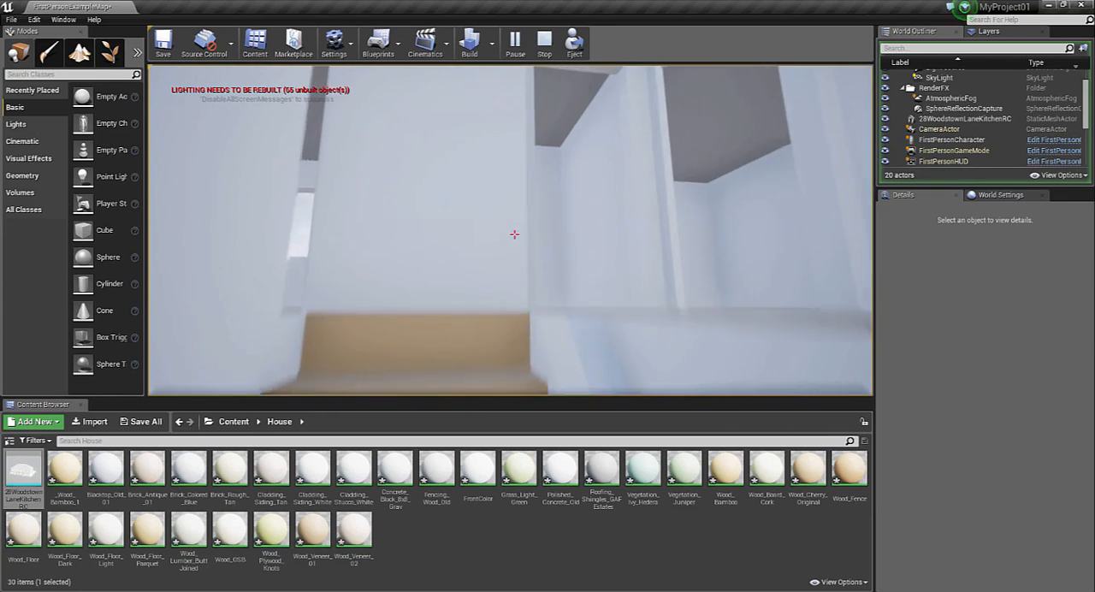
{"action": "key", "text": "w"}
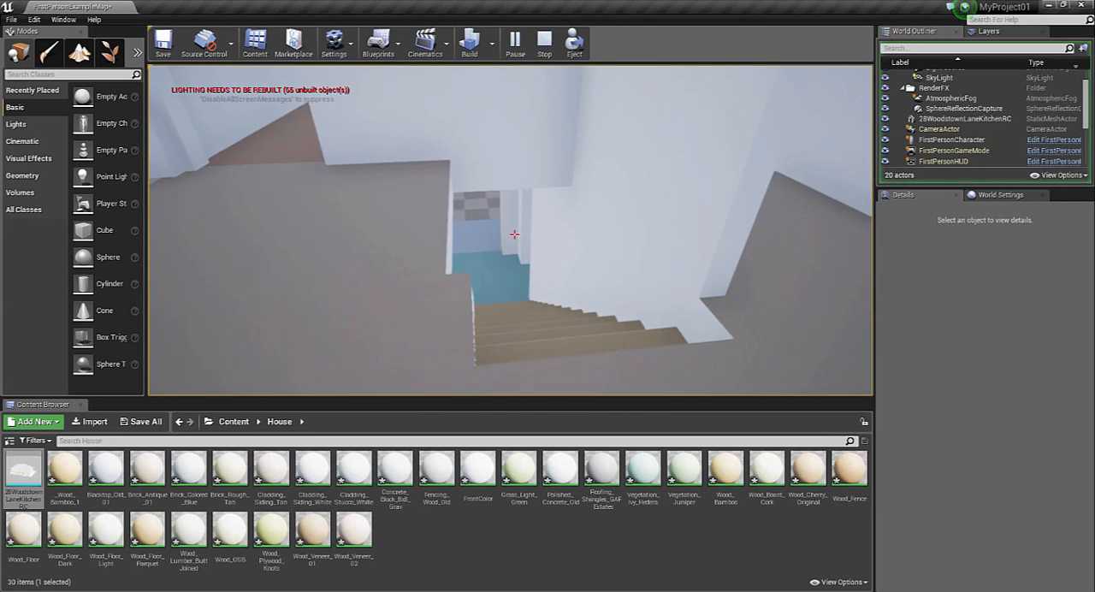
Walk back down and out of the house, back away to view its facade, and stop the play session
{"action": "key", "text": "w"}
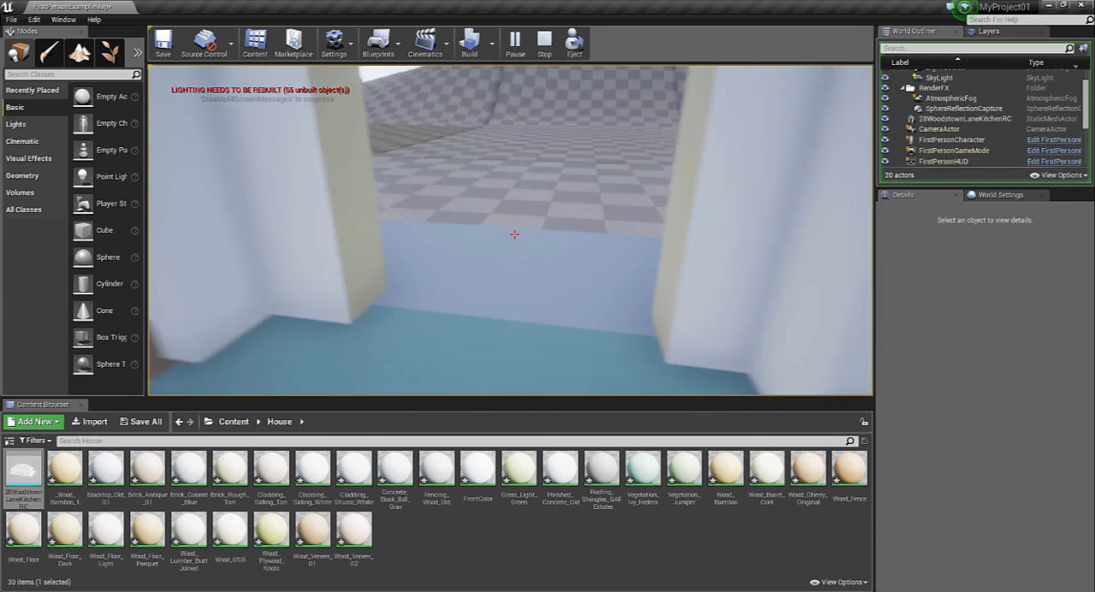
{"action": "key", "text": "w"}
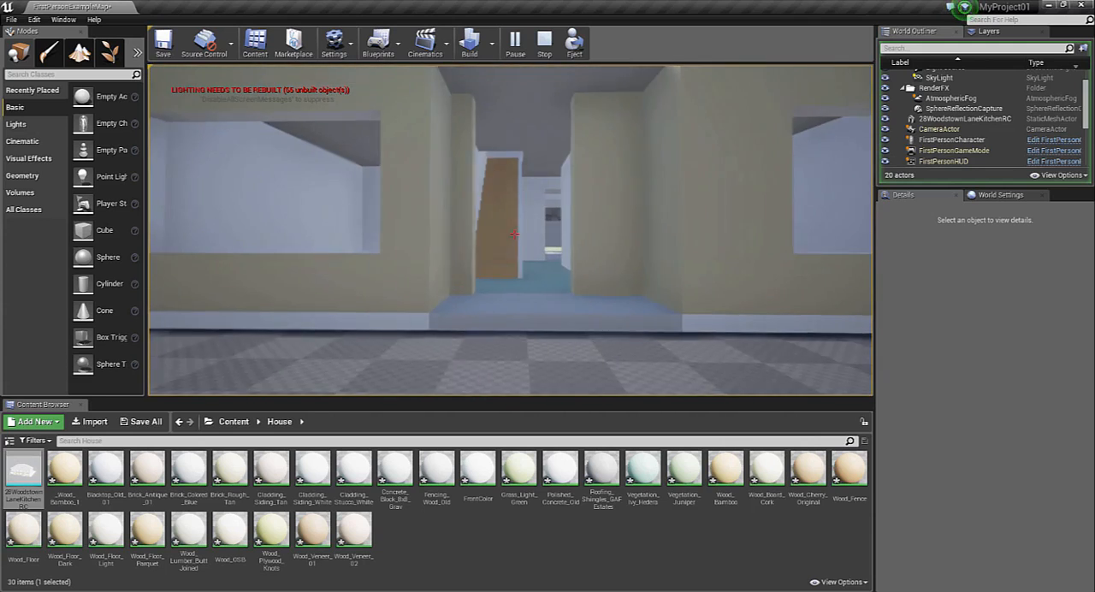
{"action": "key", "text": "s"}
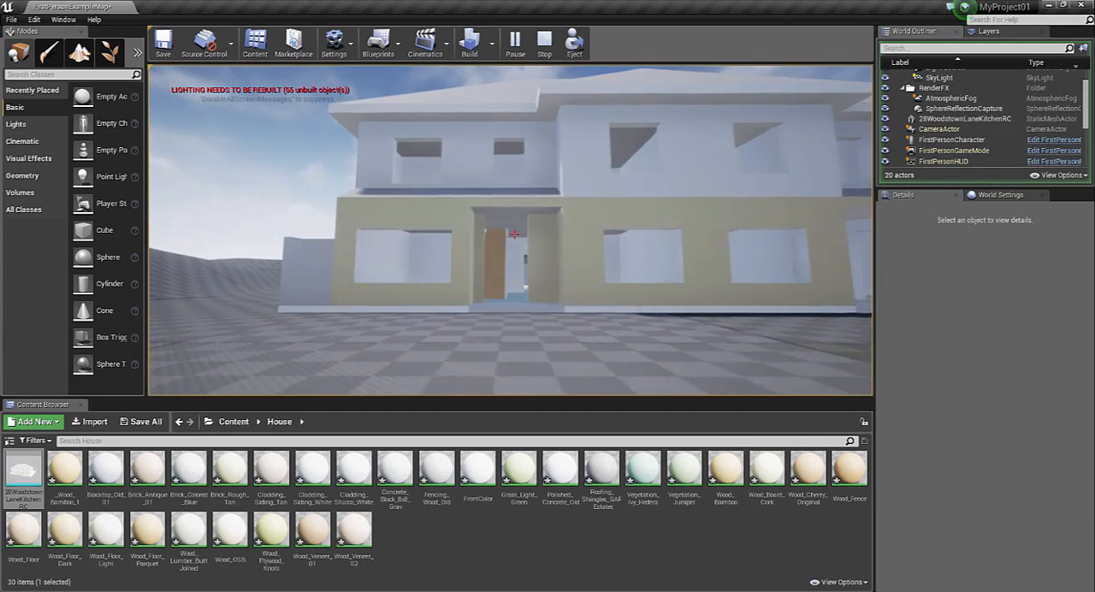
{"action": "key", "text": "s"}
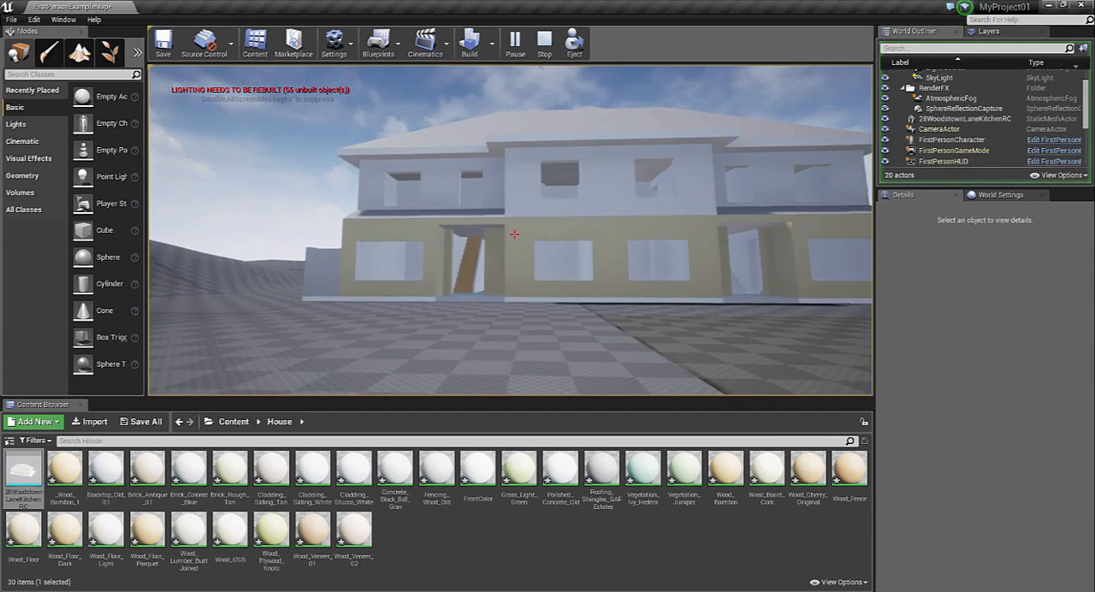
{"action": "key", "text": "Escape"}
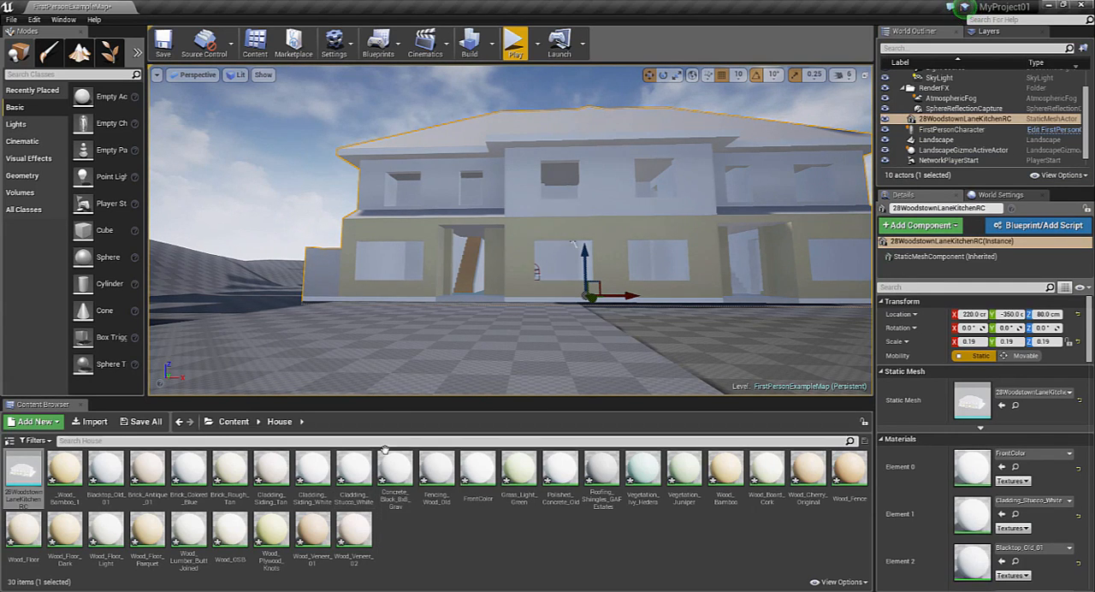
Create a folder named Materials inside the House content folder and open it
{"action": "right_click", "coordinate": [419, 531]}
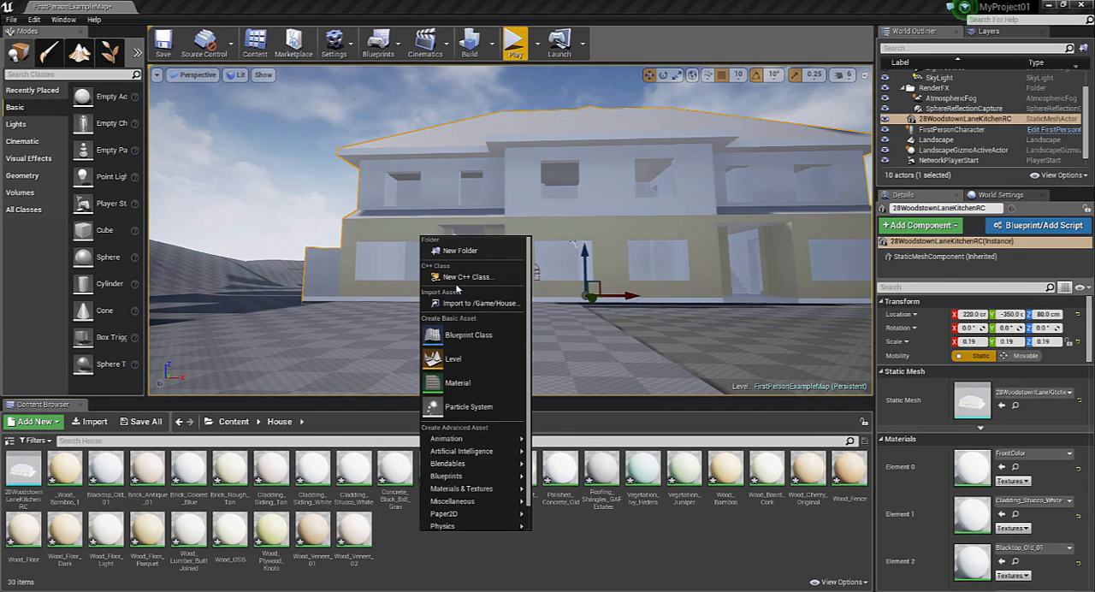
{"action": "left_click", "coordinate": [460, 250]}
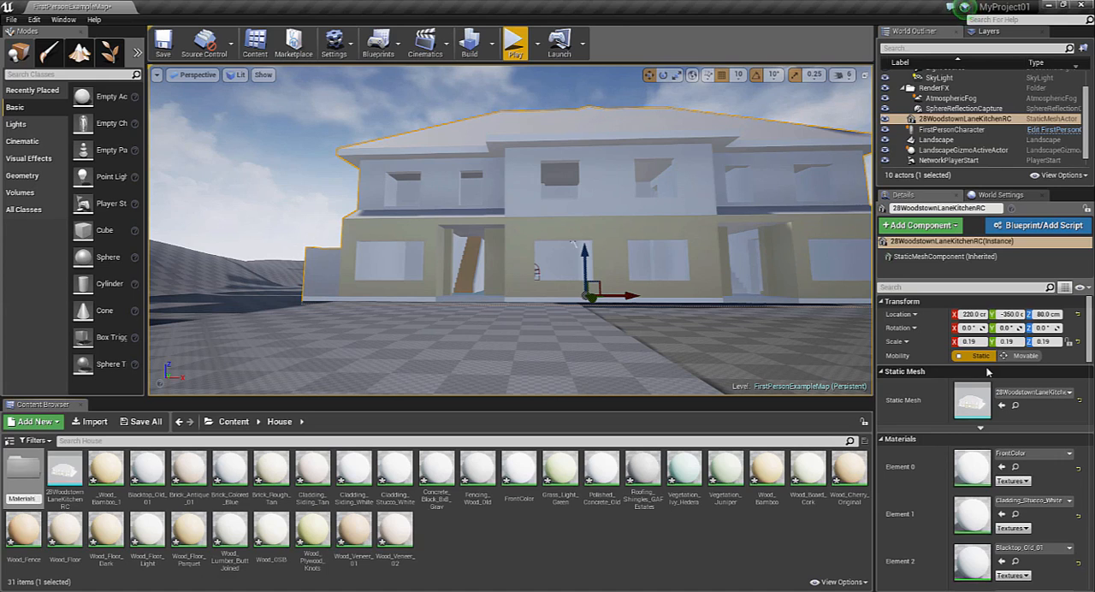
{"action": "key", "text": "Return"}
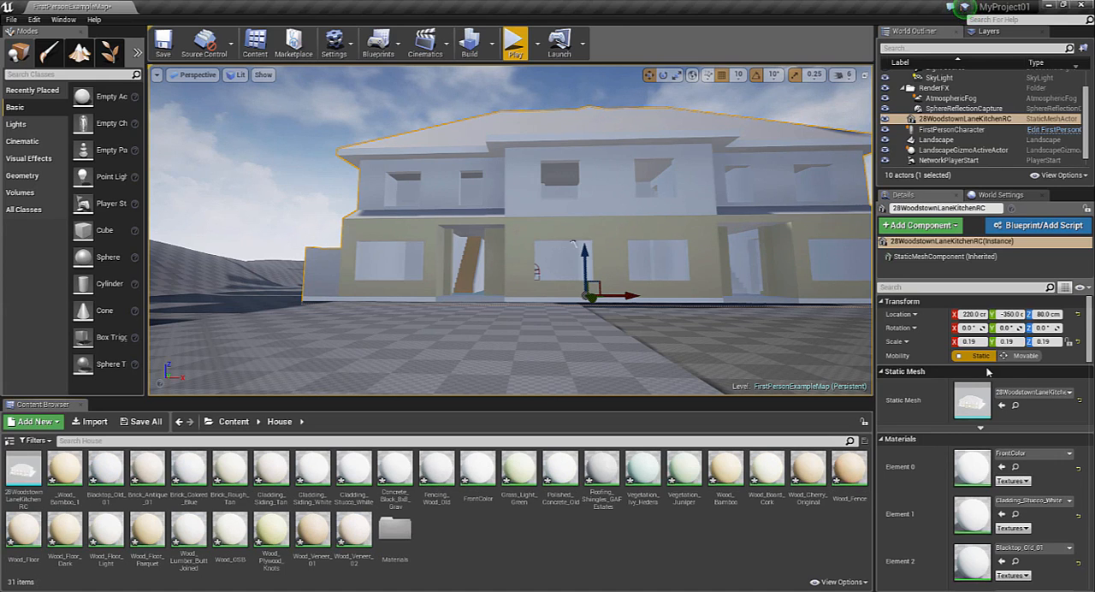
{"action": "left_click", "coordinate": [392, 533]}
{"action": "double_click", "coordinate": [392, 533]}
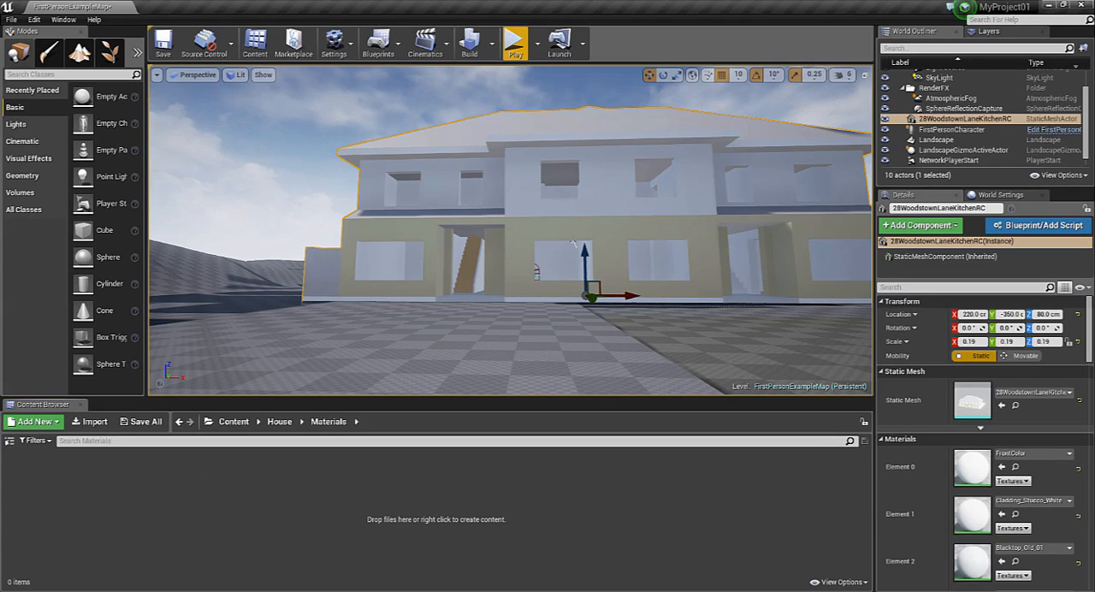
Switch to the NormalMap-Online page and examine the enlarged 3D preview of the brick texture's maps
{"action": "left_click_drag", "start_coordinate": [274, 295], "coordinate": [279, 3]}
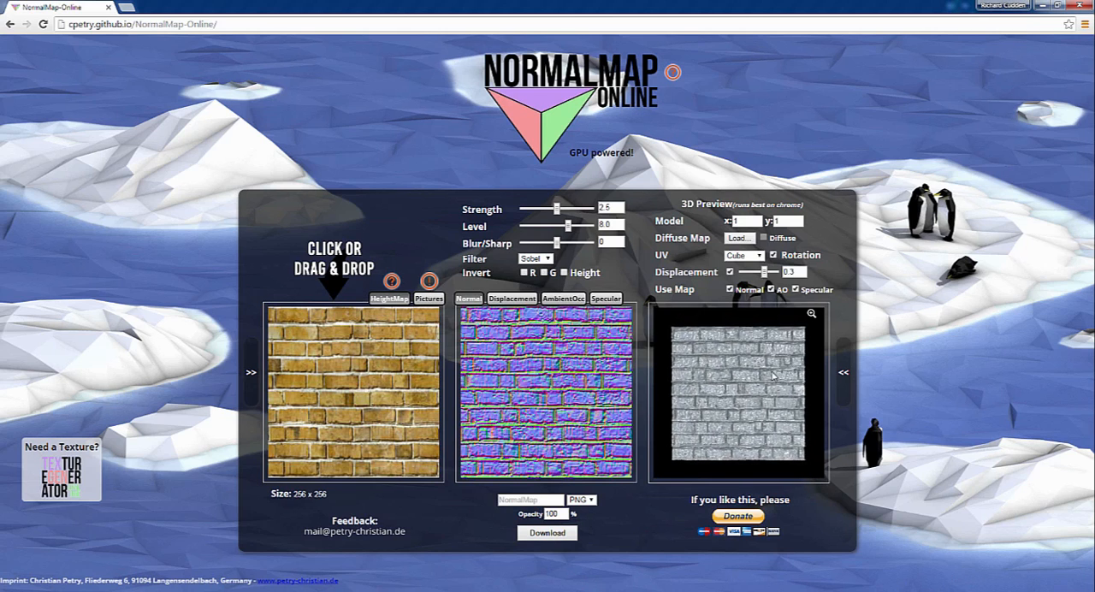
{"action": "left_click", "coordinate": [811, 314]}
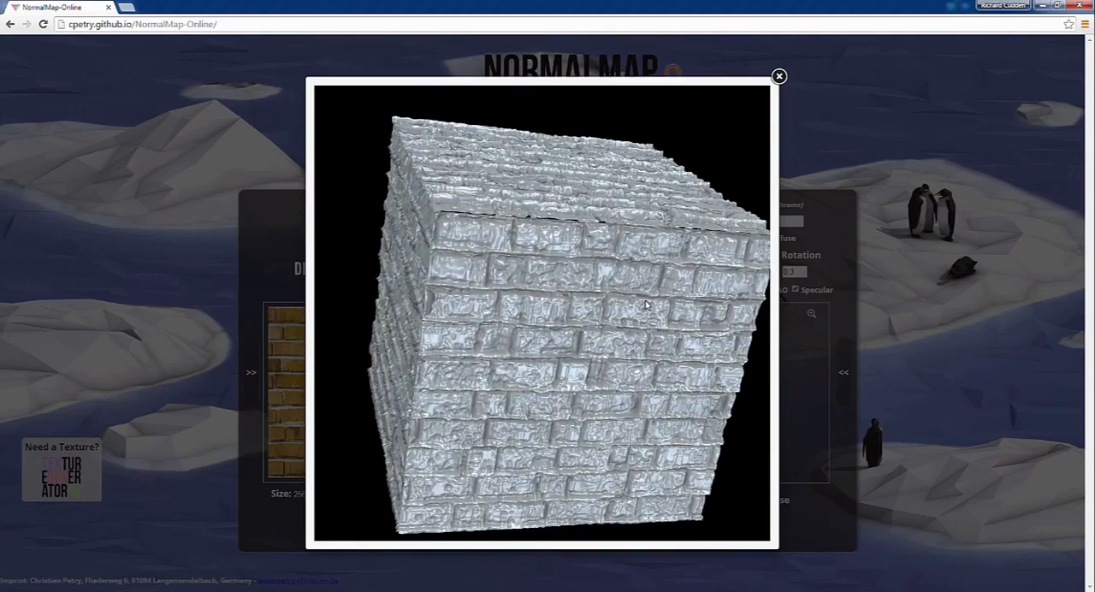
{"action": "left_click", "coordinate": [778, 76]}
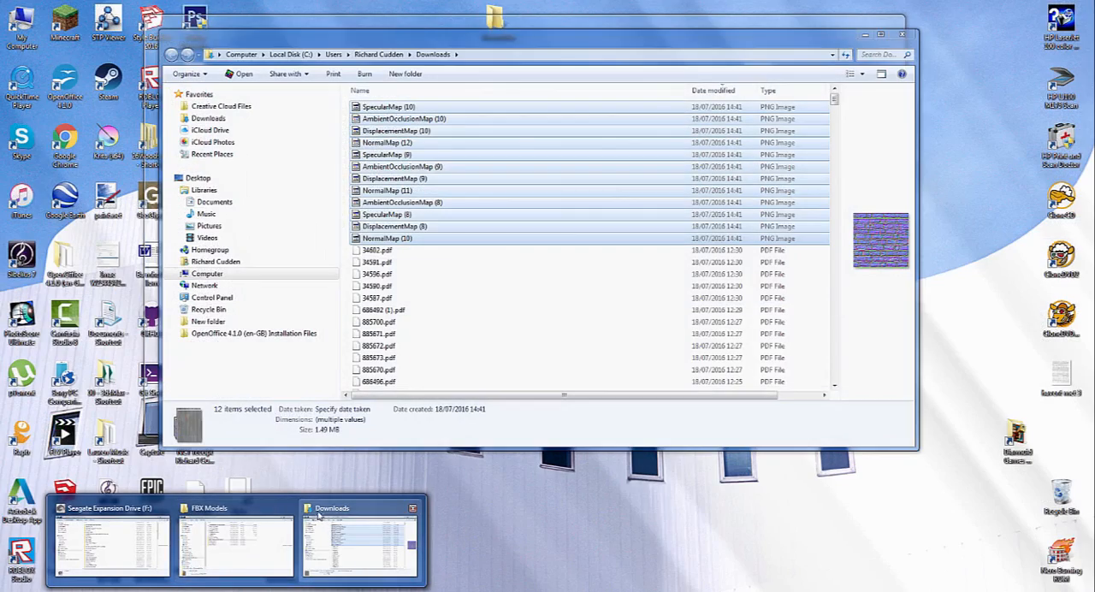
Switch to the FBX Models file window and open its Normal Mapping folder
{"action": "left_click", "coordinate": [318, 515]}
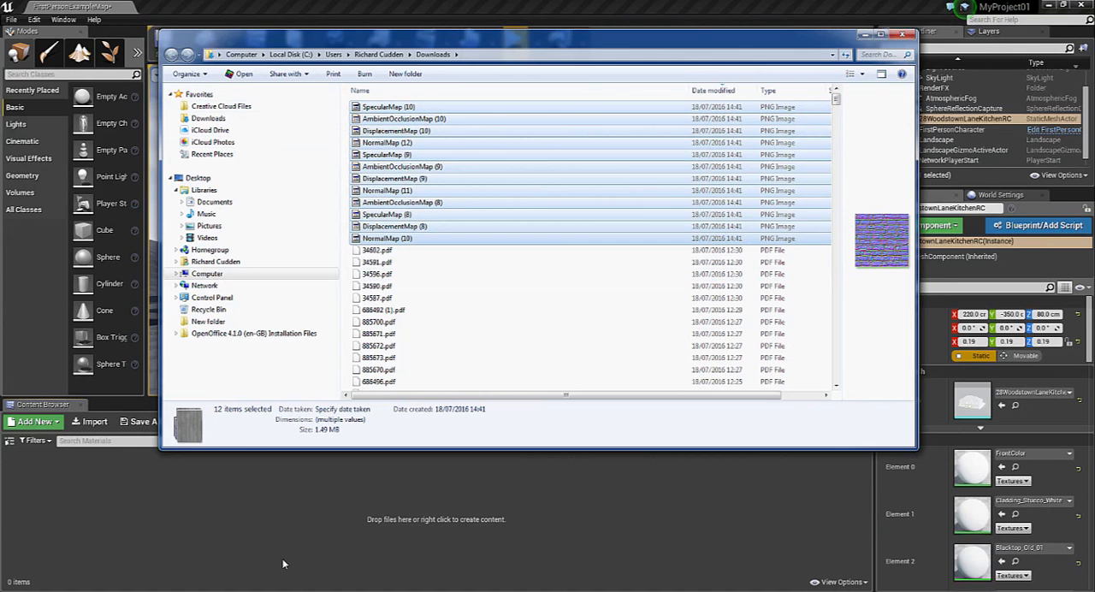
{"action": "mouse_move", "coordinate": [286, 561]}
{"action": "left_click", "coordinate": [247, 556]}
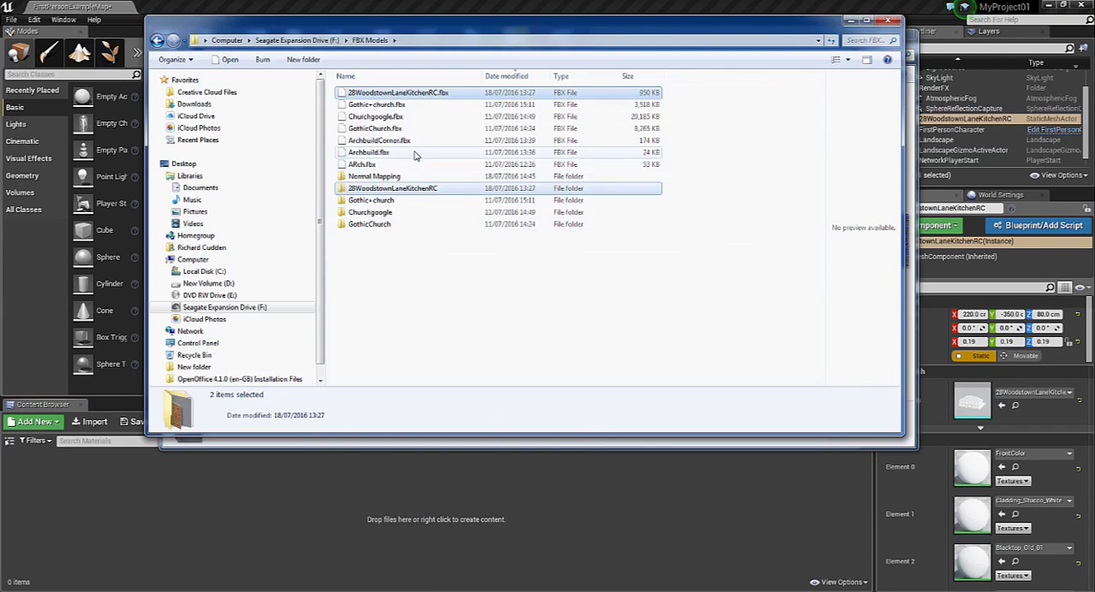
{"action": "left_click", "coordinate": [418, 302]}
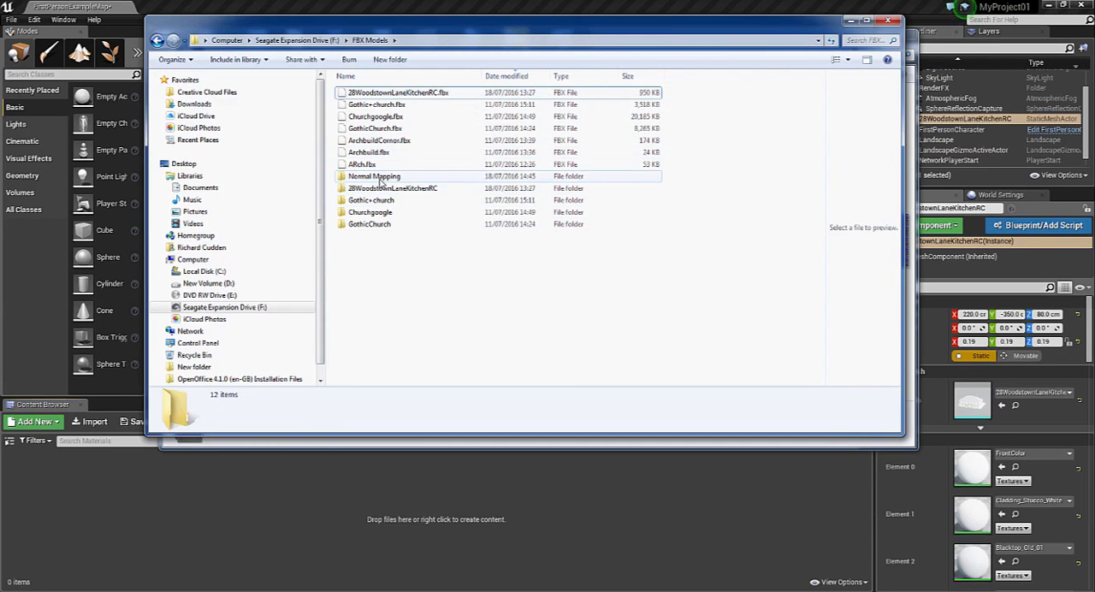
{"action": "left_click", "coordinate": [383, 178]}
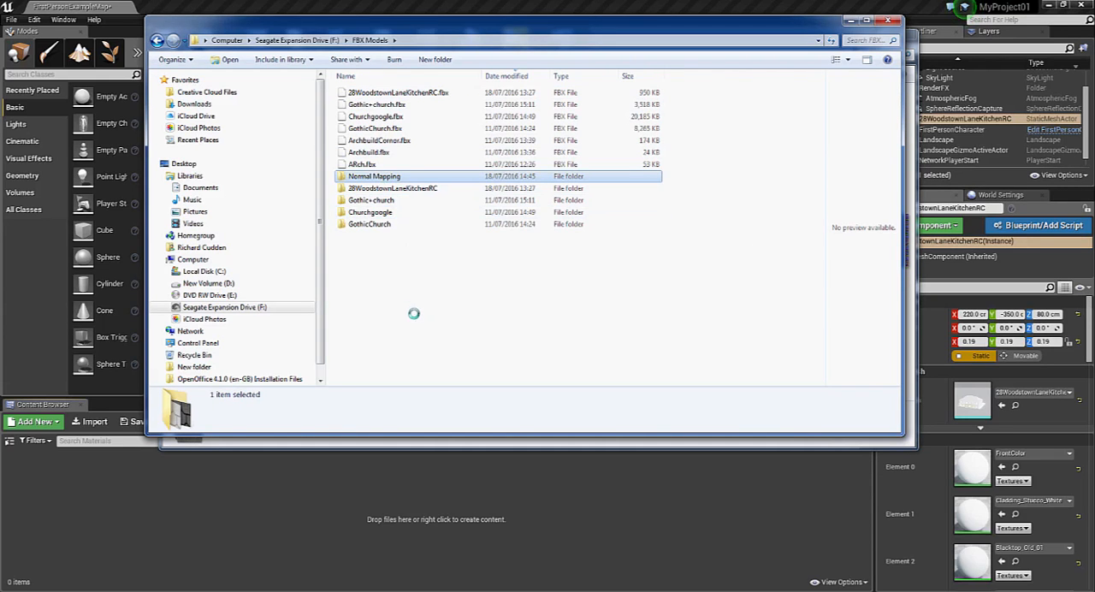
{"action": "double_click", "coordinate": [381, 176]}
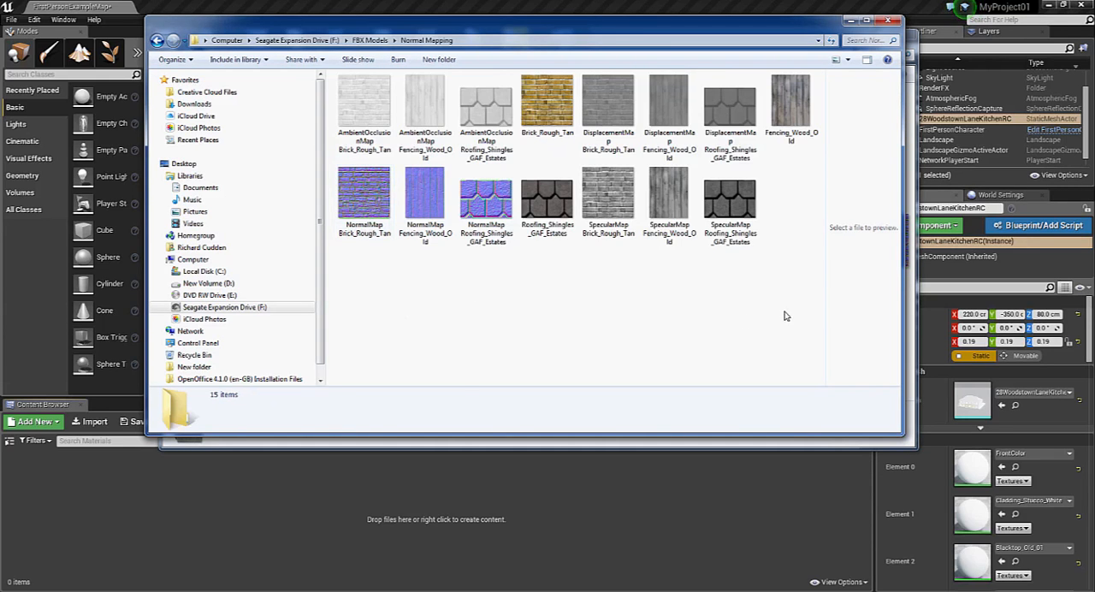
Import every texture from the Normal Mapping folder into the project's Materials folder and accept the normal map settings
{"action": "left_click_drag", "start_coordinate": [790, 316], "coordinate": [358, 96]}
{"action": "left_click_drag", "start_coordinate": [387, 152], "coordinate": [449, 528]}
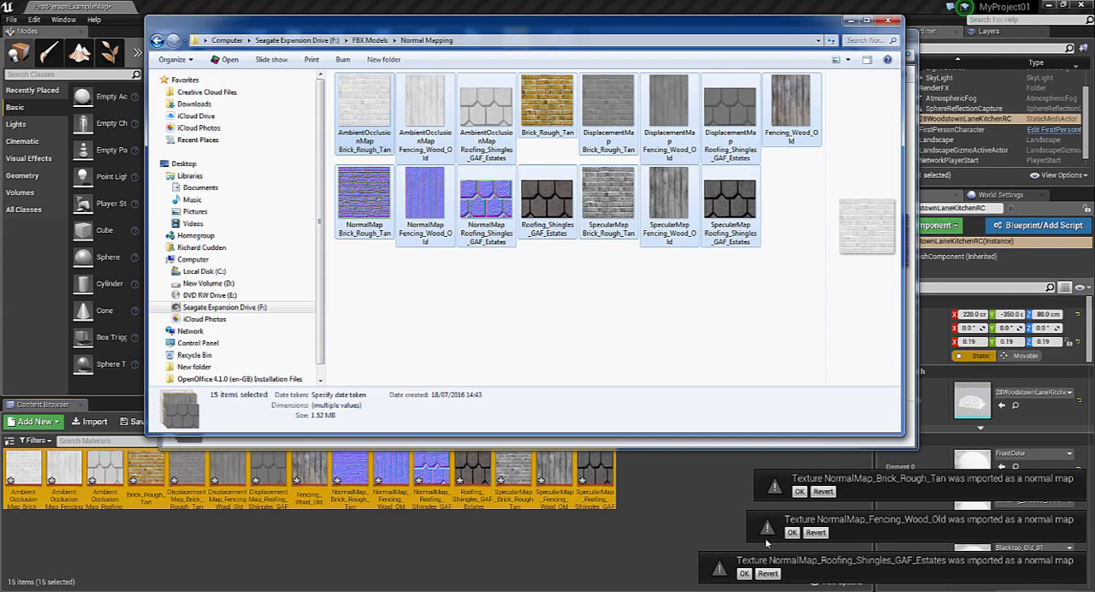
{"action": "left_click", "coordinate": [744, 573]}
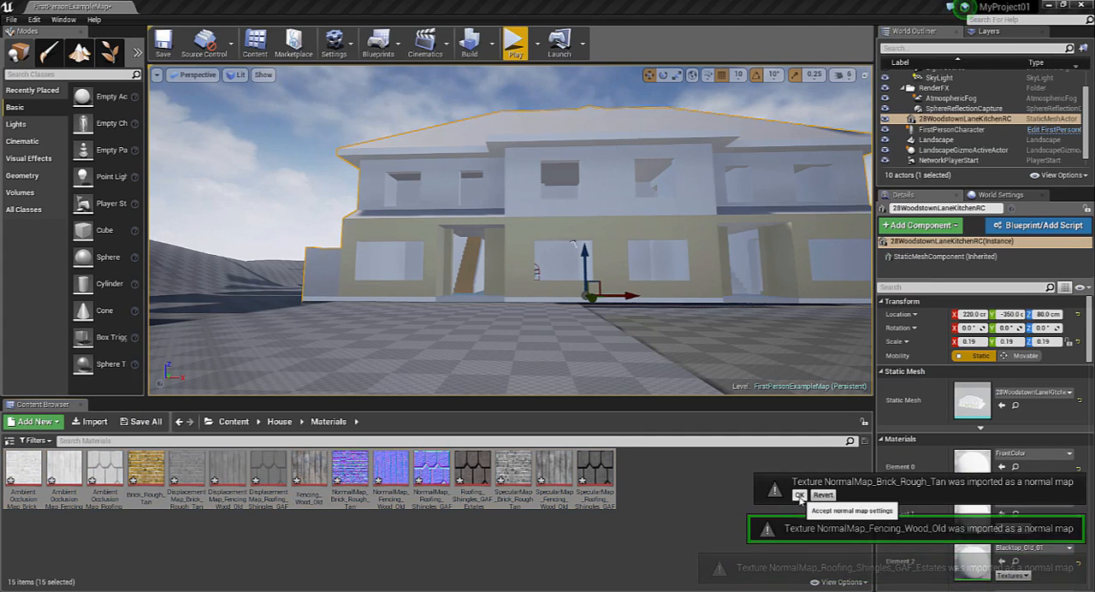
{"action": "left_click", "coordinate": [674, 496]}
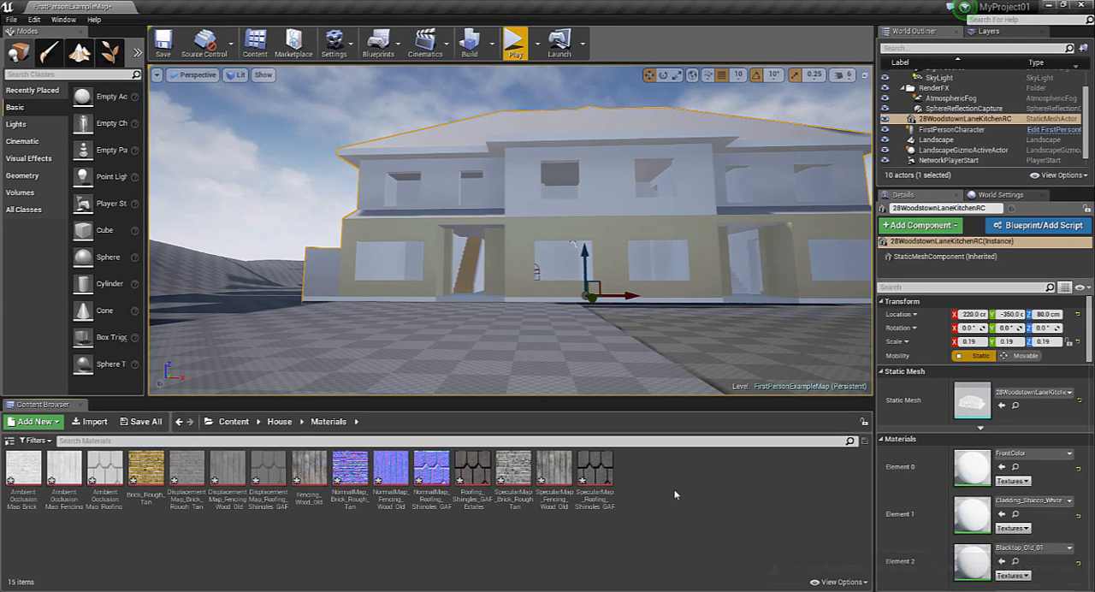
Create a material named Wall in the Materials folder and open it in a reduced editor window beside the textures
{"action": "right_click", "coordinate": [671, 485]}
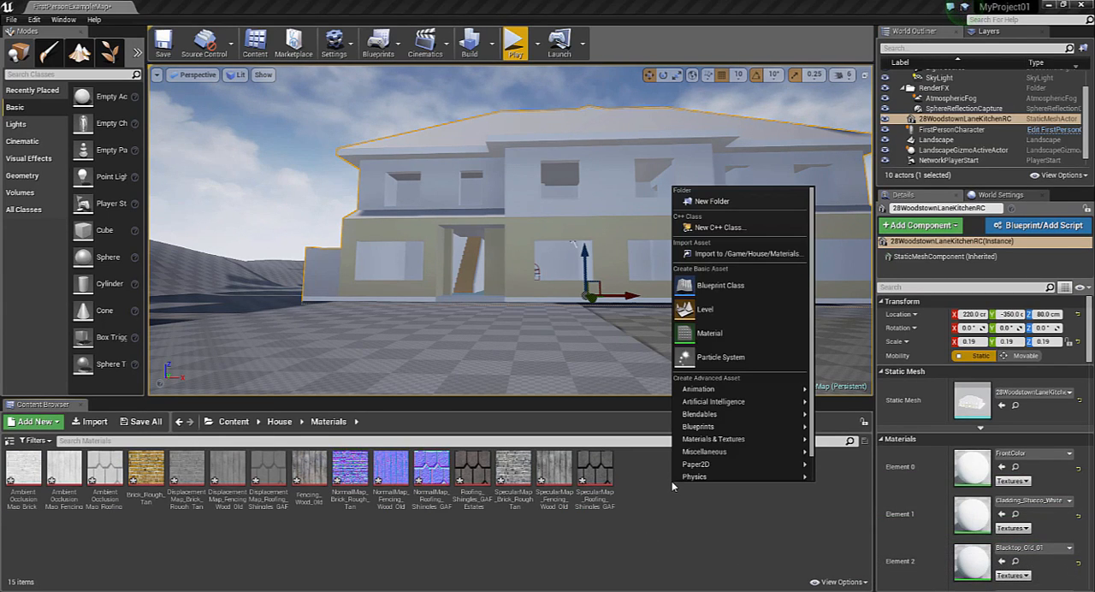
{"action": "left_click", "coordinate": [722, 333]}
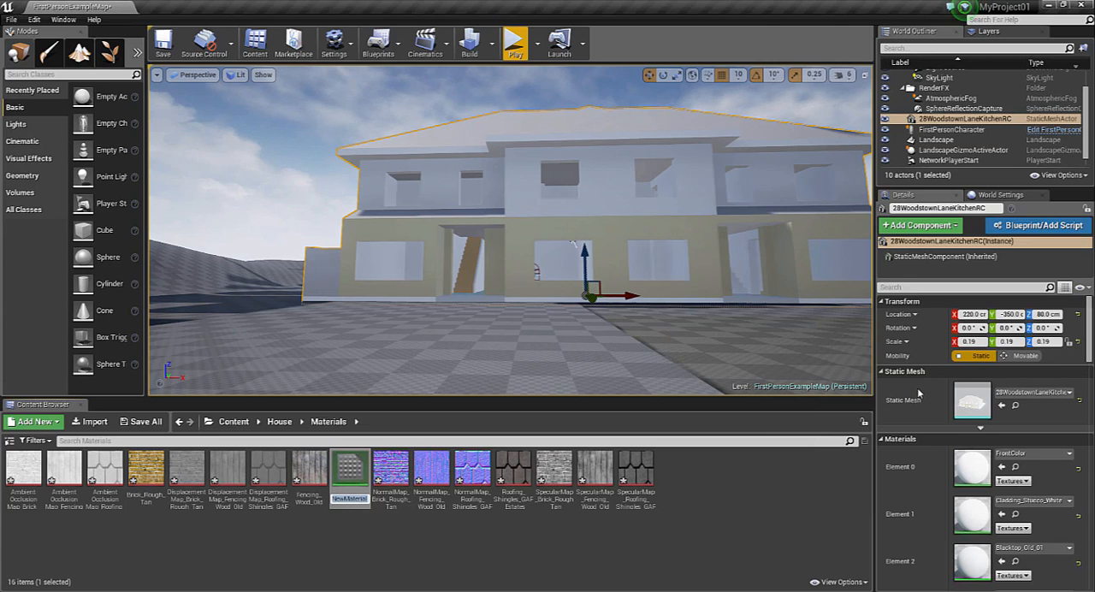
{"action": "key", "text": "Return"}
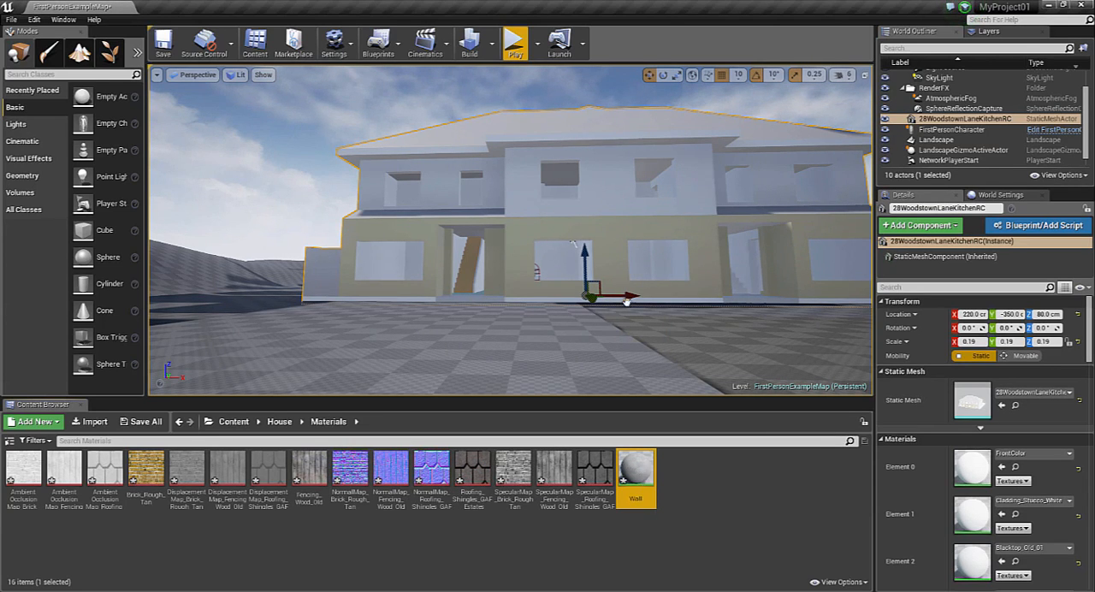
{"action": "double_click", "coordinate": [638, 475]}
{"action": "left_click", "coordinate": [1063, 5]}
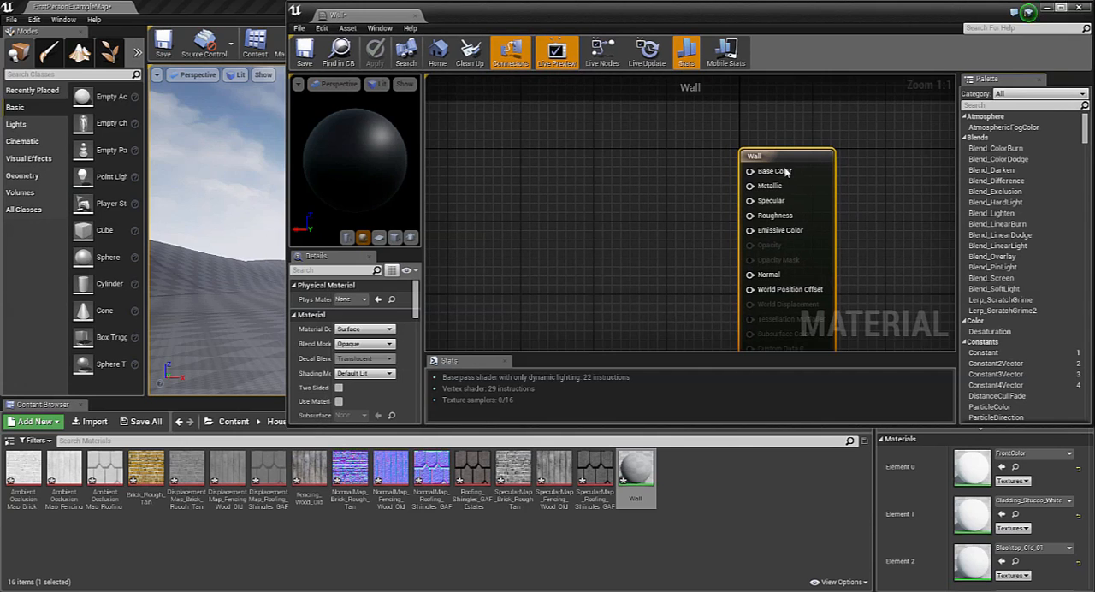
Add the ambient occlusion, colour, displacement, normal and specular Brick_Rough_Tan textures to the Wall graph and maximize the material editor
{"action": "left_click", "coordinate": [39, 473]}
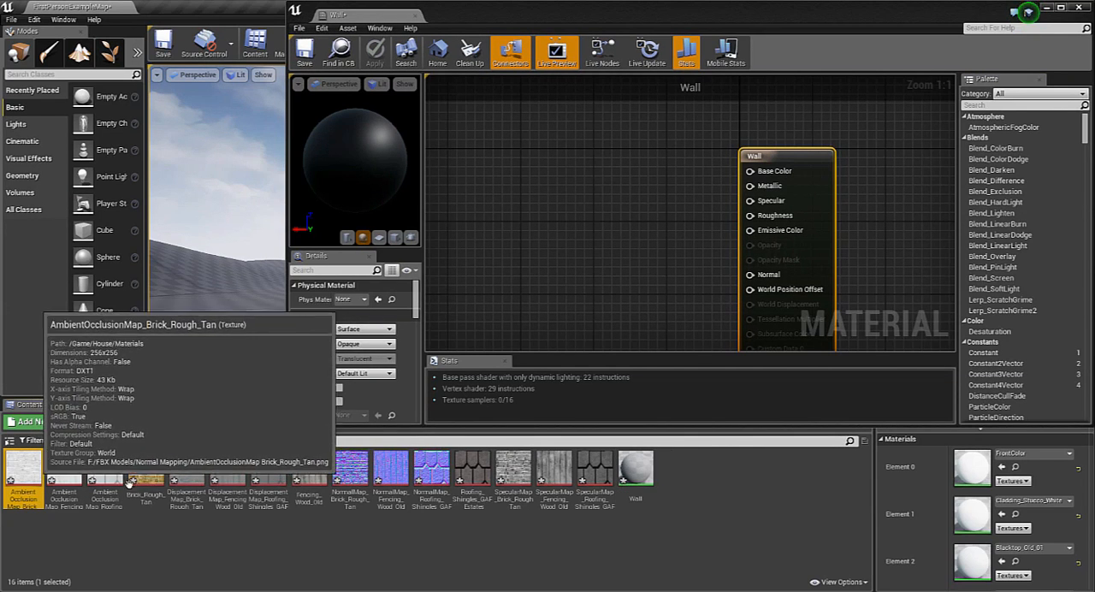
{"action": "left_click", "coordinate": [153, 482], "text": "ctrl"}
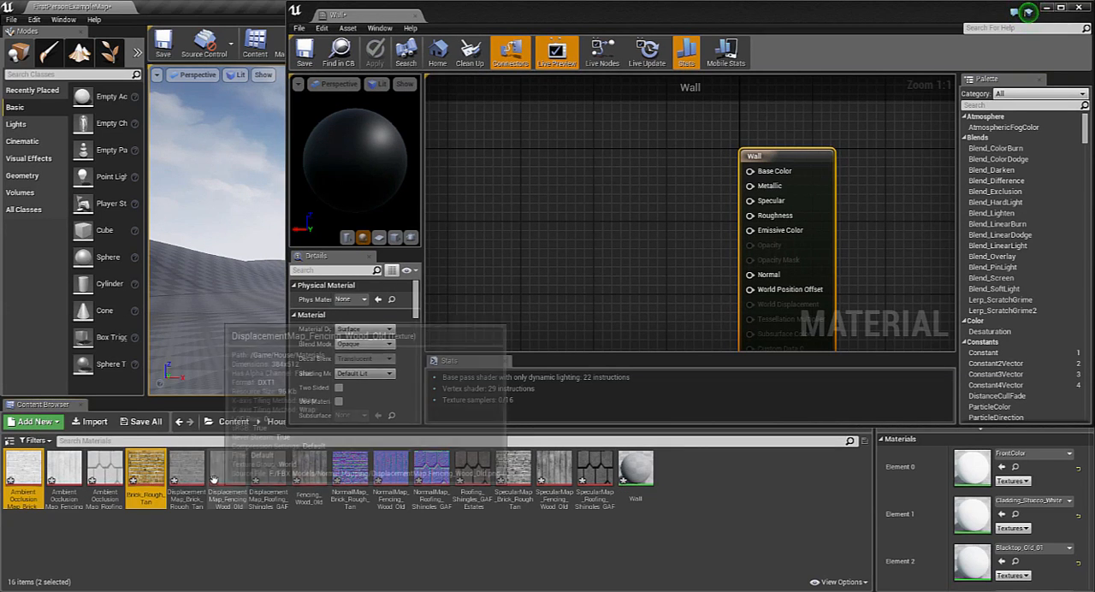
{"action": "left_click", "coordinate": [185, 469], "text": "ctrl"}
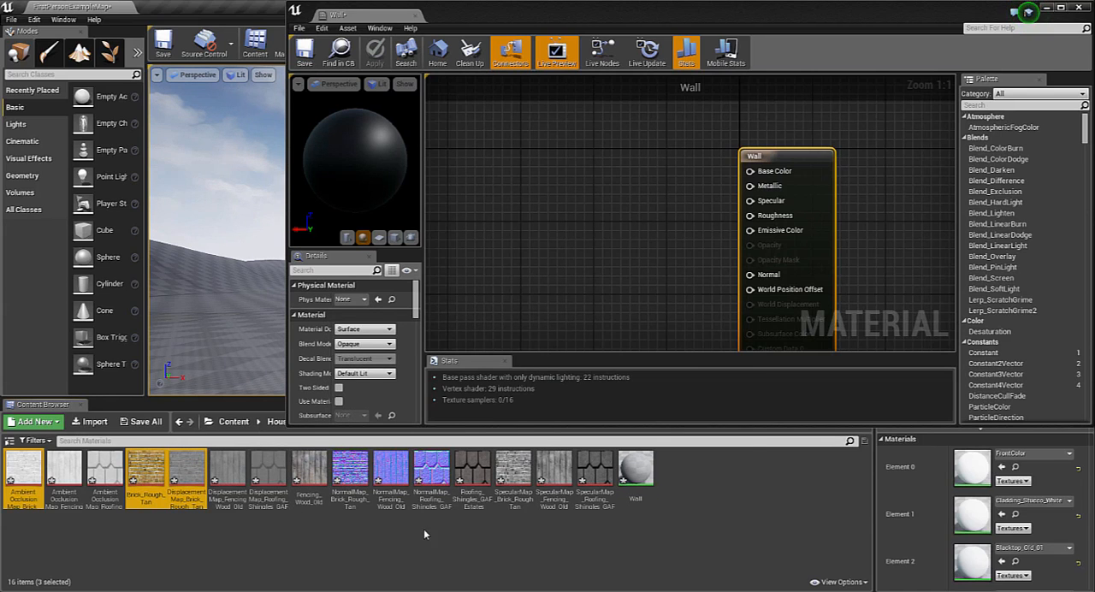
{"action": "left_click", "coordinate": [353, 471], "text": "ctrl"}
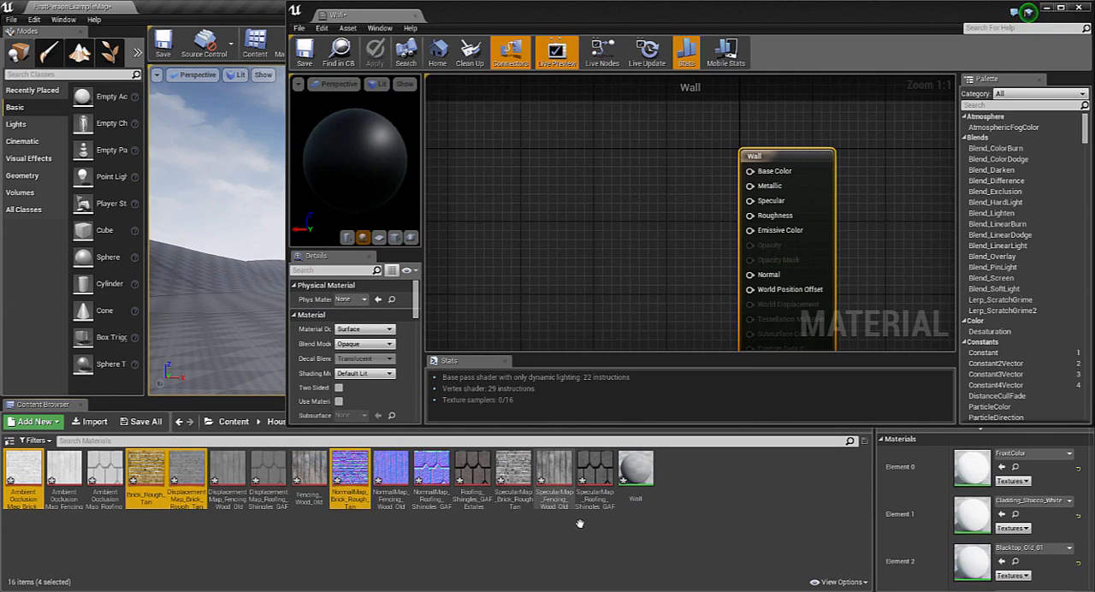
{"action": "left_click", "coordinate": [514, 470], "text": "ctrl"}
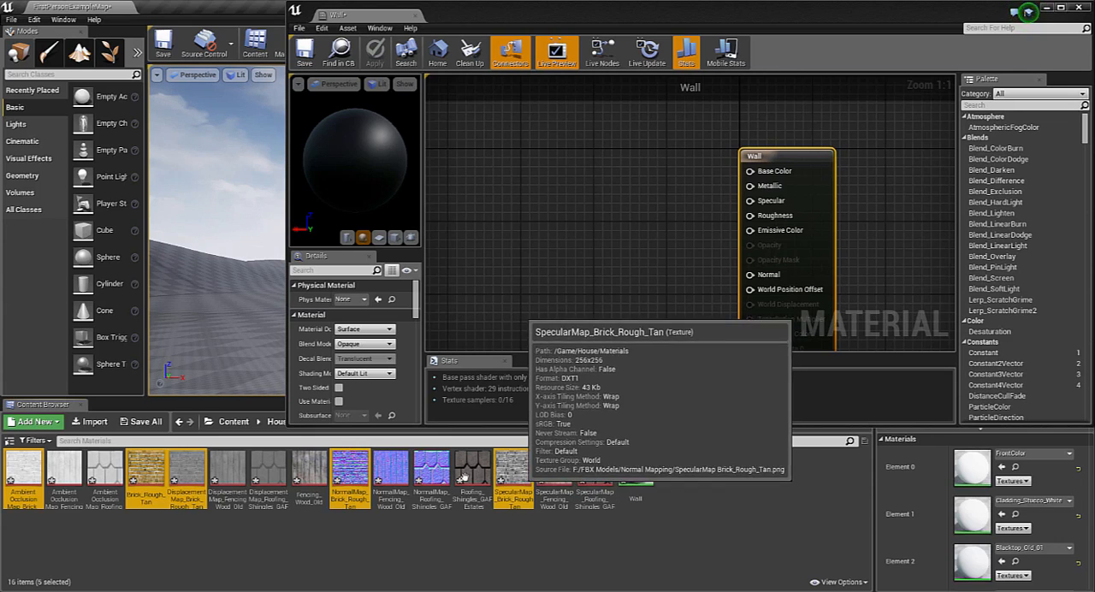
{"action": "left_click_drag", "start_coordinate": [354, 470], "coordinate": [551, 170]}
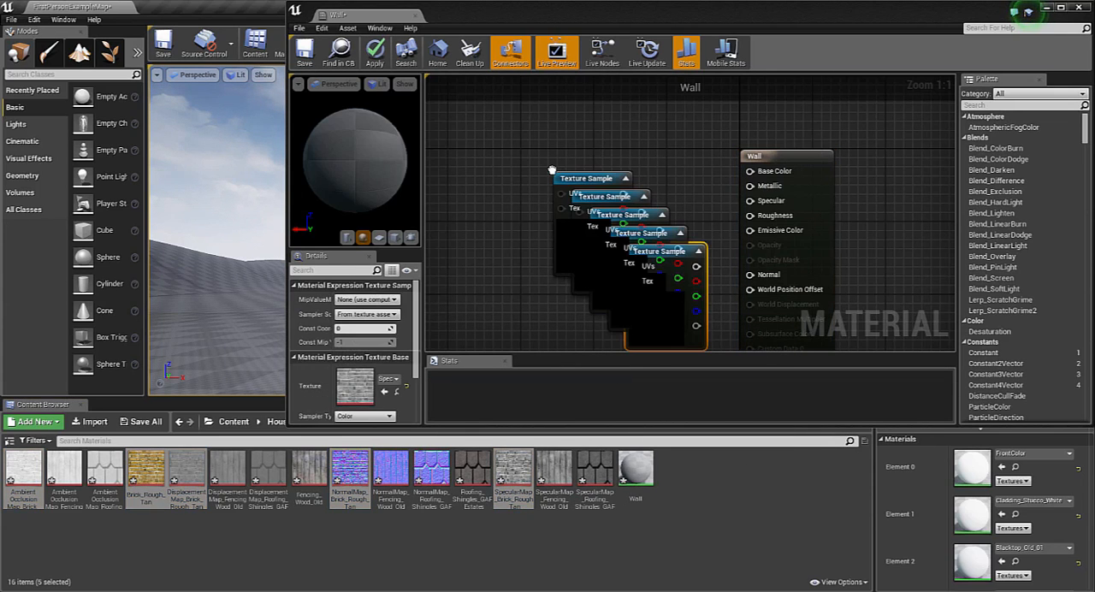
{"action": "left_click", "coordinate": [1062, 8]}
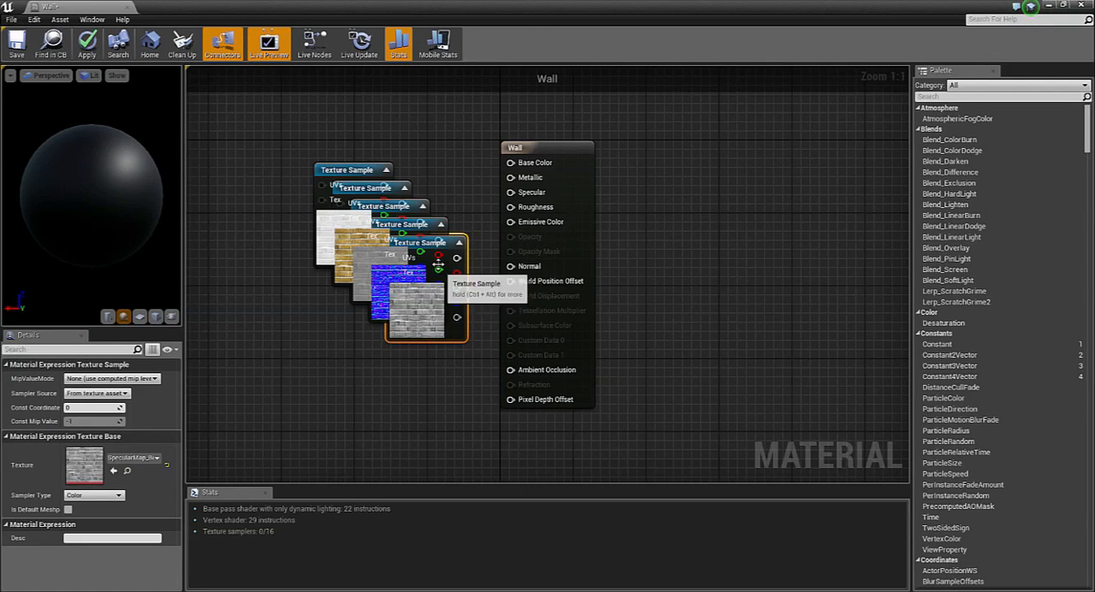
Spread out the overlapping texture samples, connecting the normal map to Normal and the tan brick texture to Base Color
{"action": "left_click_drag", "start_coordinate": [438, 263], "coordinate": [274, 377]}
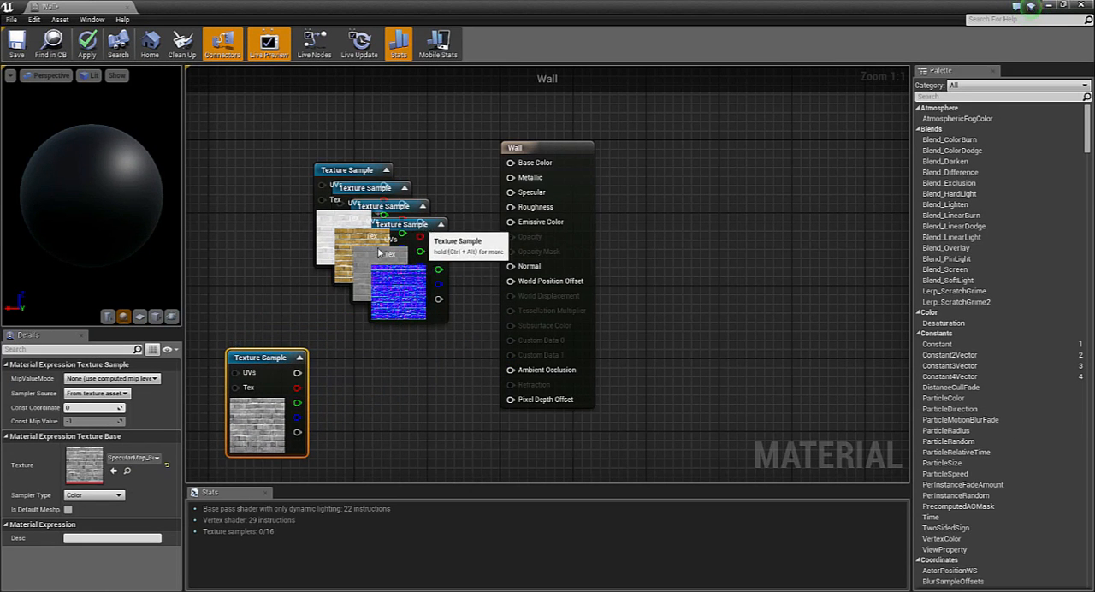
{"action": "left_click_drag", "start_coordinate": [379, 252], "coordinate": [258, 289]}
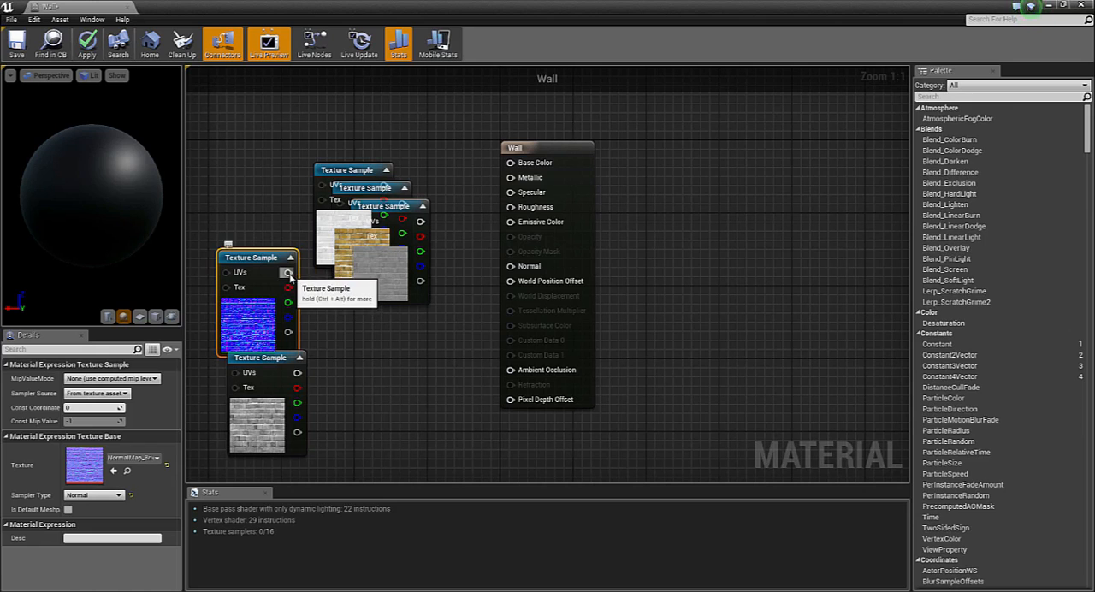
{"action": "left_click_drag", "start_coordinate": [289, 272], "coordinate": [524, 274]}
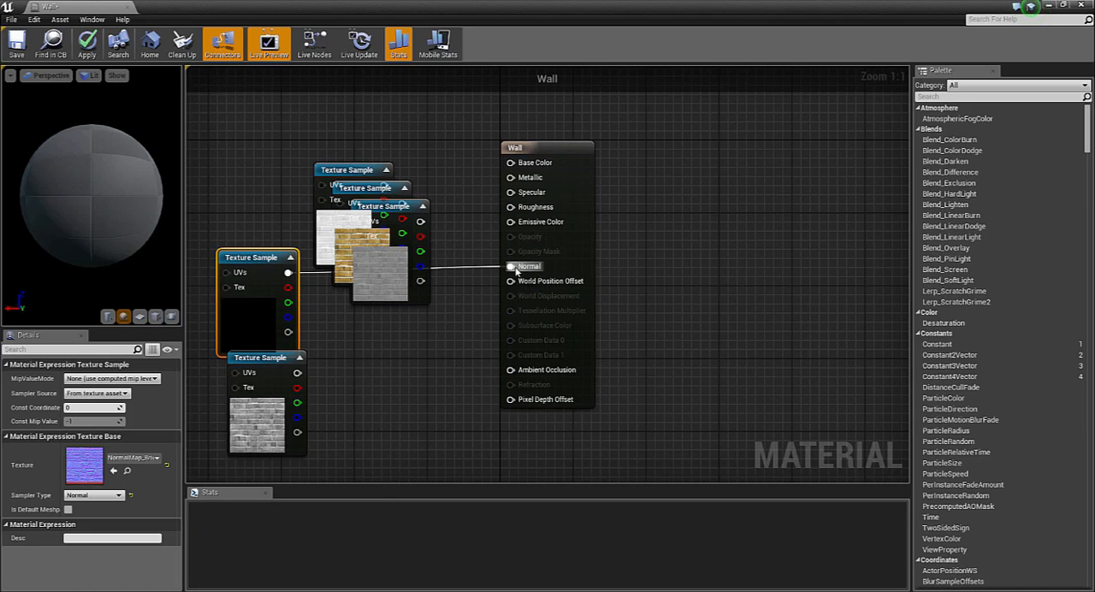
{"action": "left_click_drag", "start_coordinate": [390, 188], "coordinate": [511, 162]}
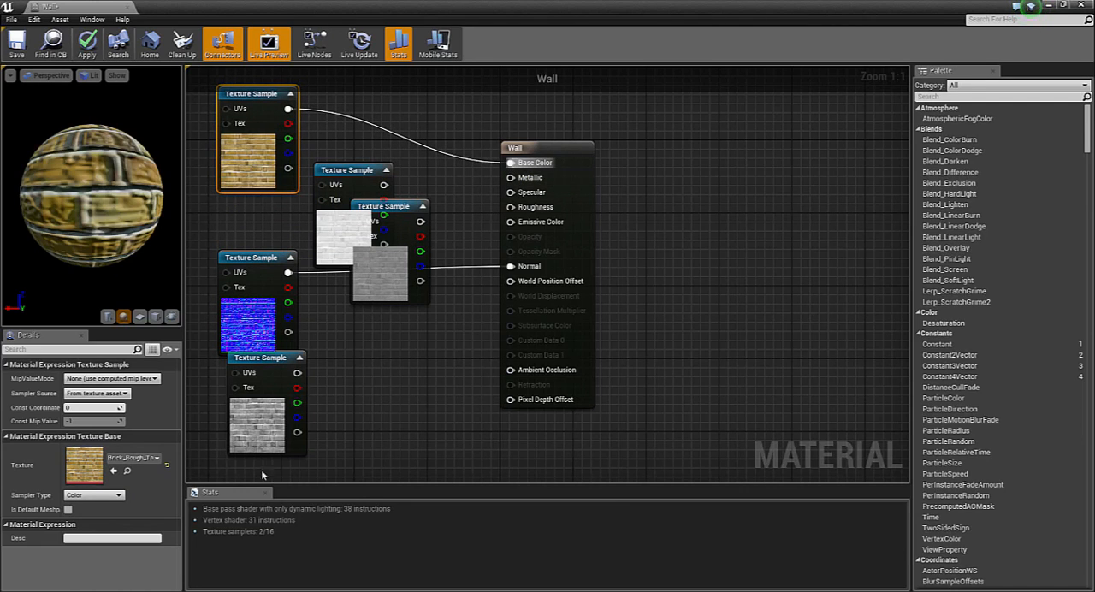
Connect the specular map to Specular and the ambient occlusion map to Ambient Occlusion, moving the displacement sample aside
{"action": "left_click", "coordinate": [274, 370]}
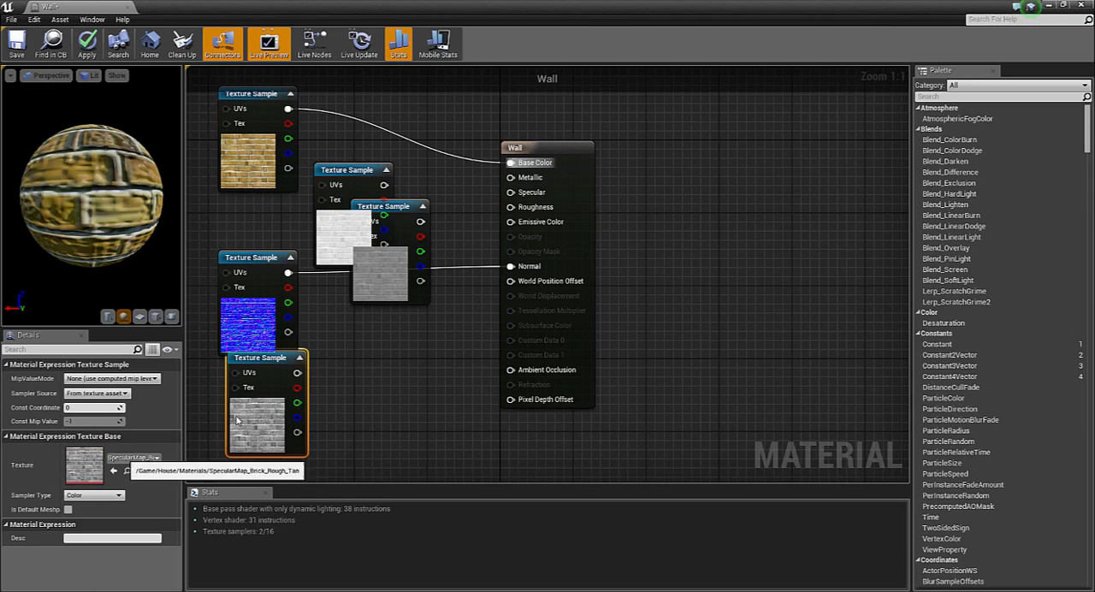
{"action": "left_click_drag", "start_coordinate": [297, 373], "coordinate": [511, 194]}
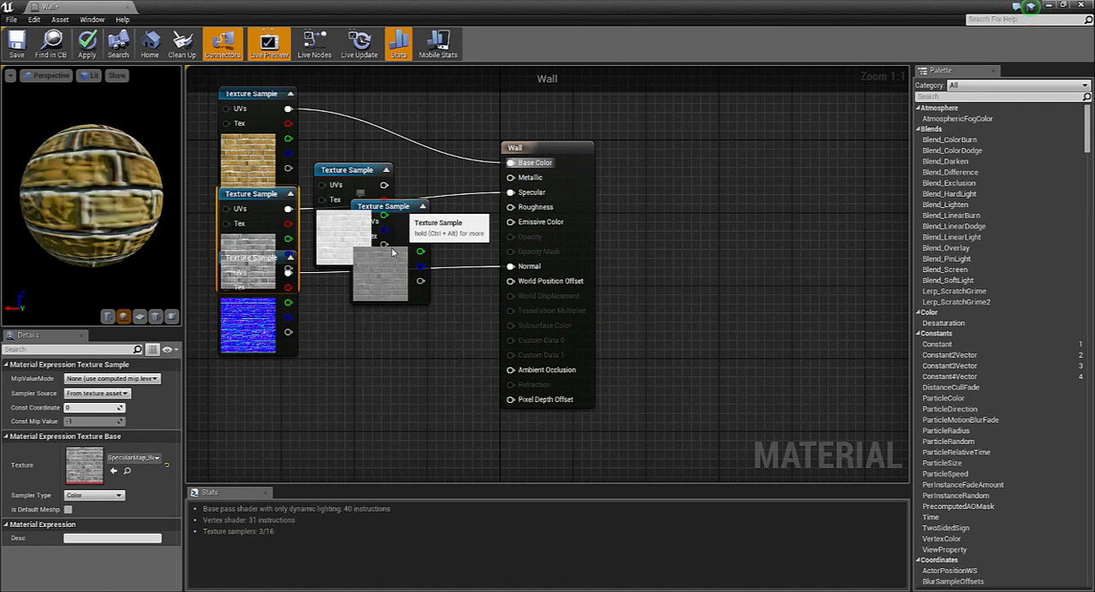
{"action": "left_click_drag", "start_coordinate": [400, 208], "coordinate": [384, 375]}
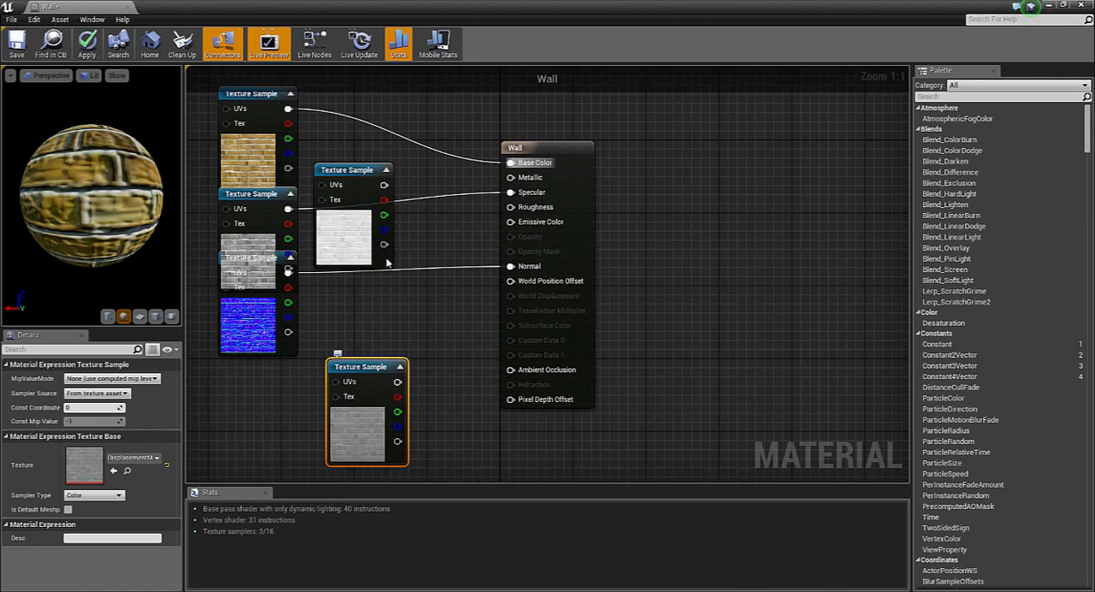
{"action": "left_click_drag", "start_coordinate": [363, 171], "coordinate": [260, 436]}
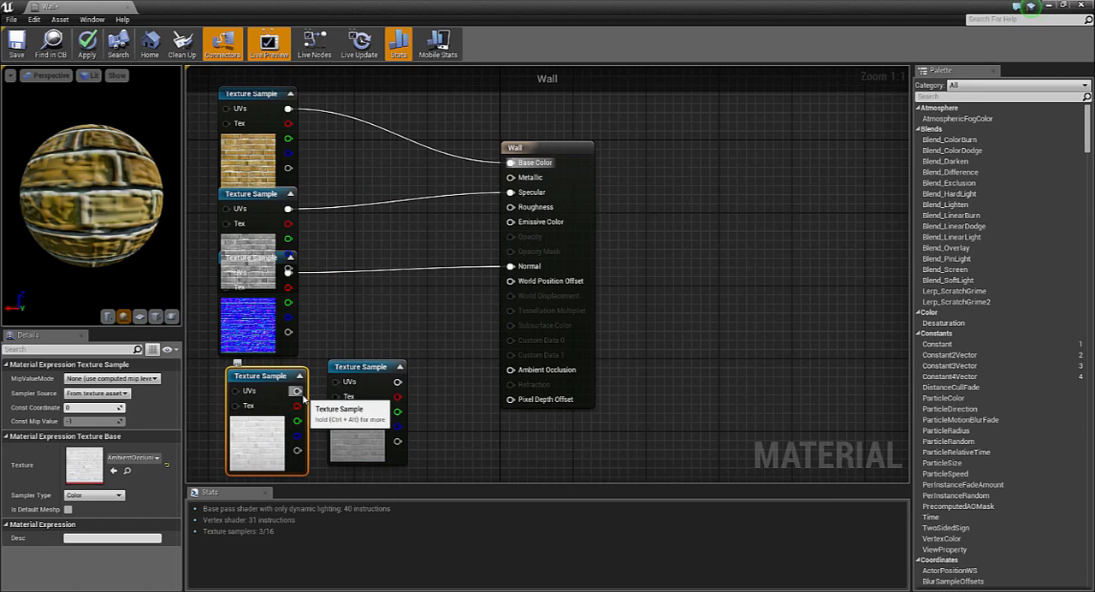
{"action": "left_click_drag", "start_coordinate": [294, 390], "coordinate": [518, 373]}
Arrange the five texture samples in one evenly spaced column beside the Wall node, with the displacement map at the bottom
{"action": "left_click_drag", "start_coordinate": [385, 369], "coordinate": [316, 439]}
{"action": "scroll", "coordinate": [410, 334], "scroll_direction": "down", "scroll_amount": 5}
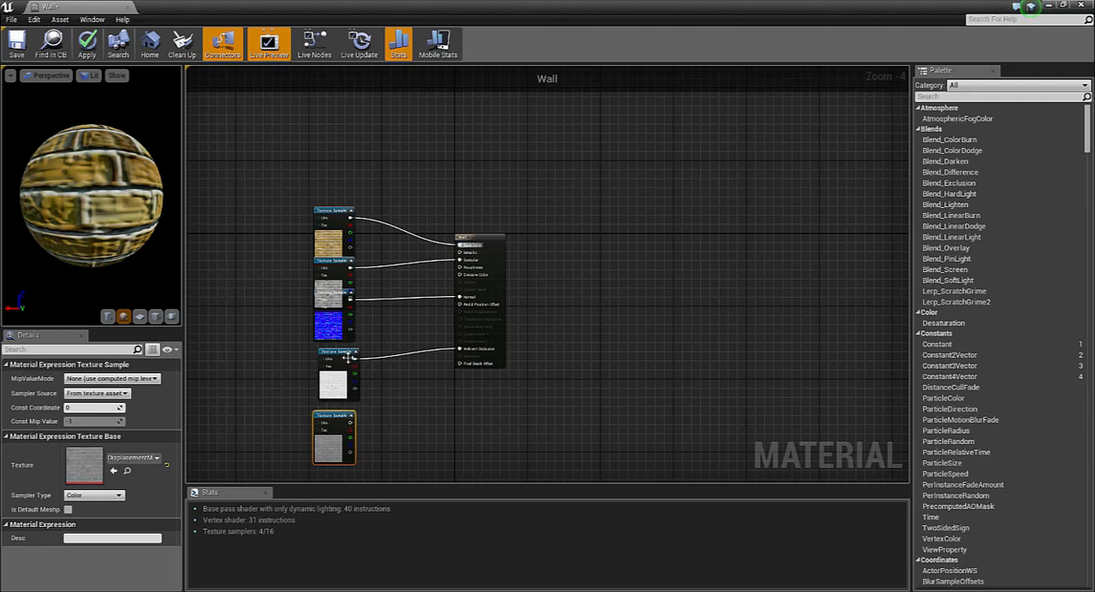
{"action": "left_click_drag", "start_coordinate": [334, 300], "coordinate": [339, 304]}
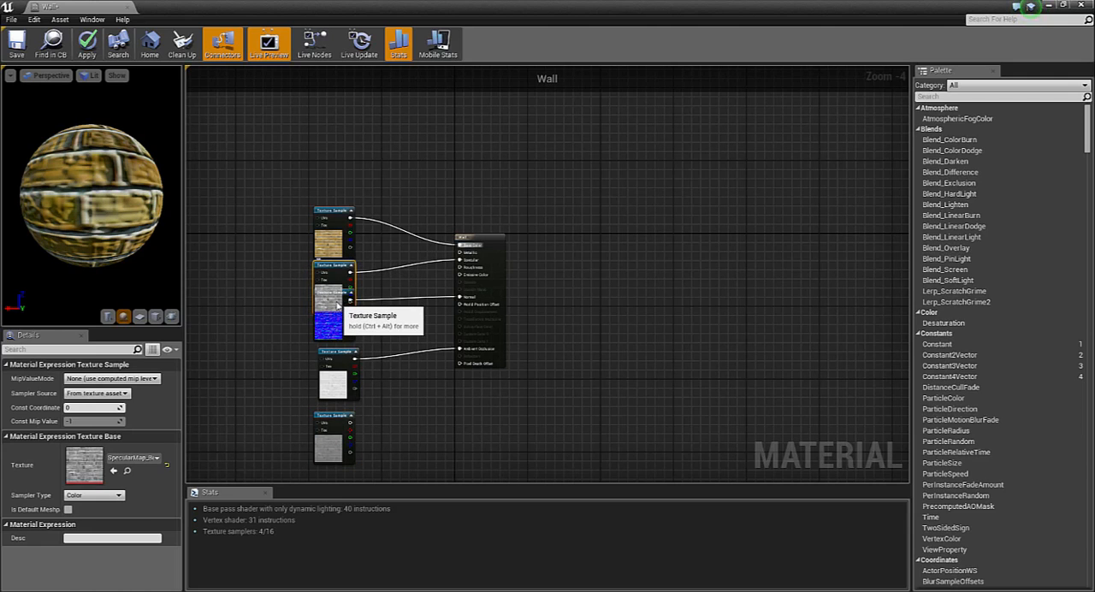
{"action": "left_click", "coordinate": [342, 417]}
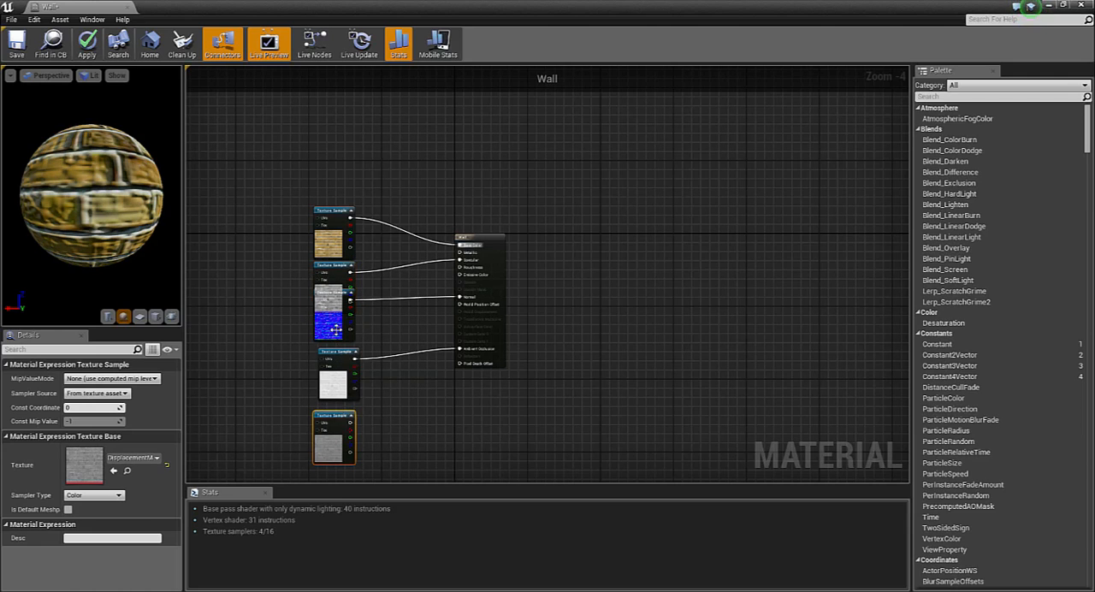
{"action": "left_click_drag", "start_coordinate": [336, 338], "coordinate": [346, 395]}
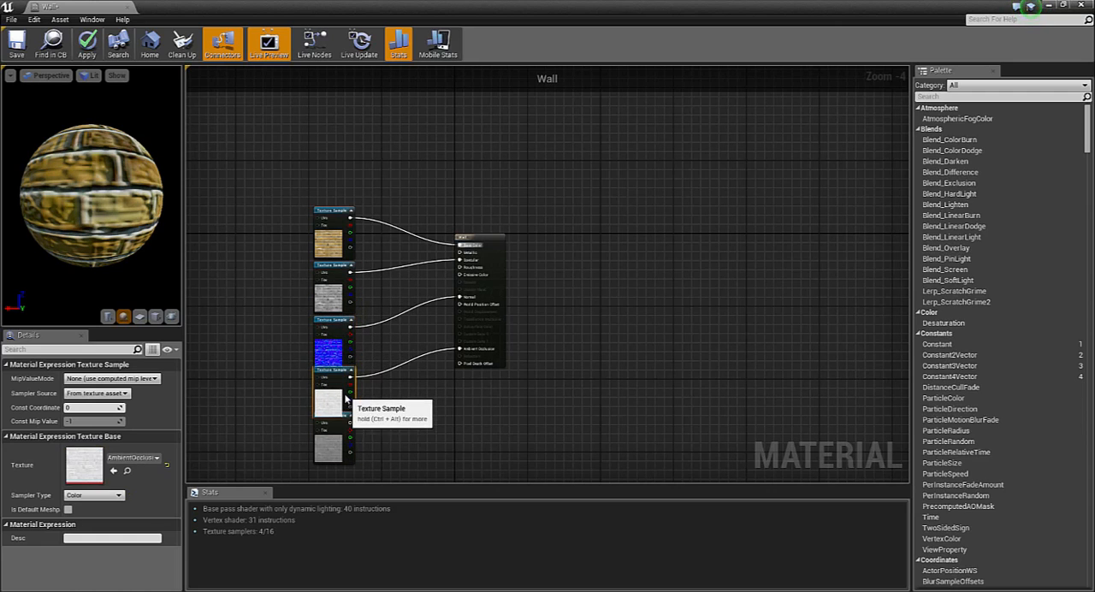
{"action": "left_click", "coordinate": [342, 354], "text": "ctrl"}
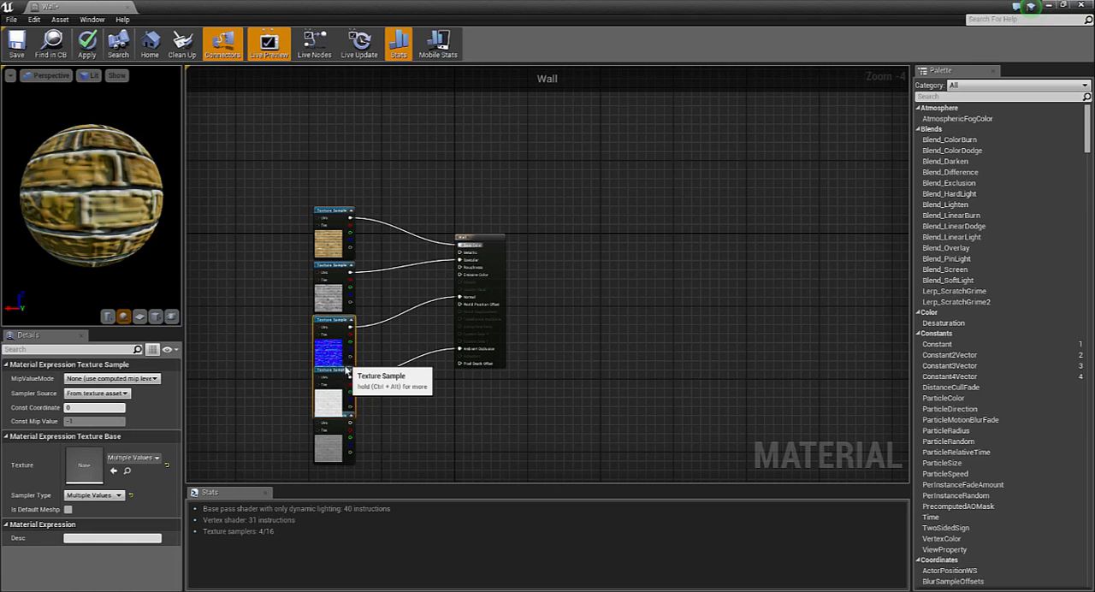
{"action": "left_click_drag", "start_coordinate": [344, 364], "coordinate": [344, 375]}
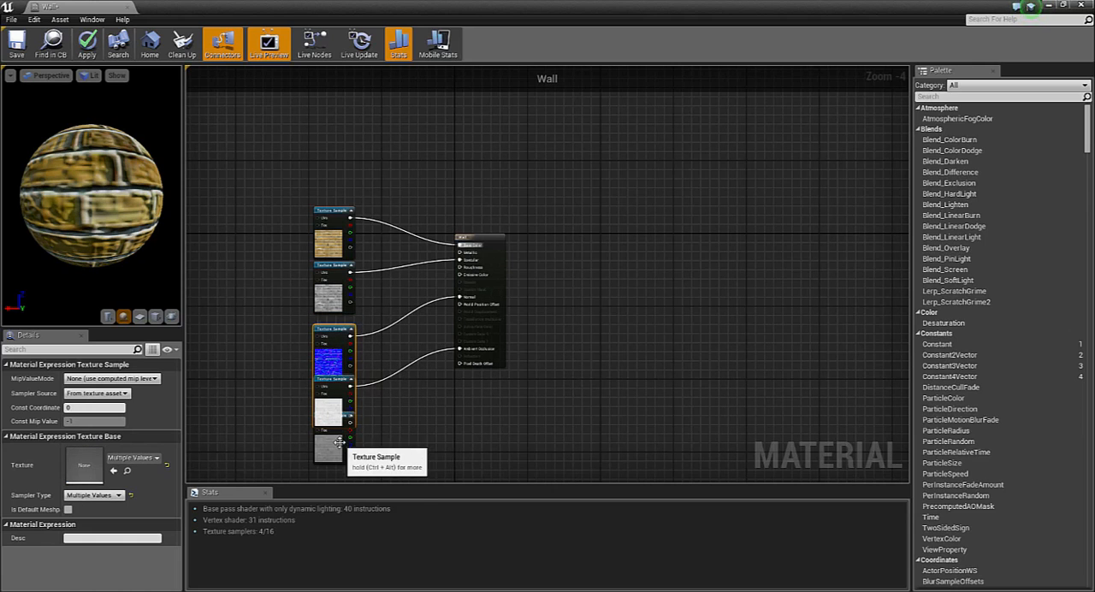
{"action": "left_click_drag", "start_coordinate": [338, 448], "coordinate": [339, 466]}
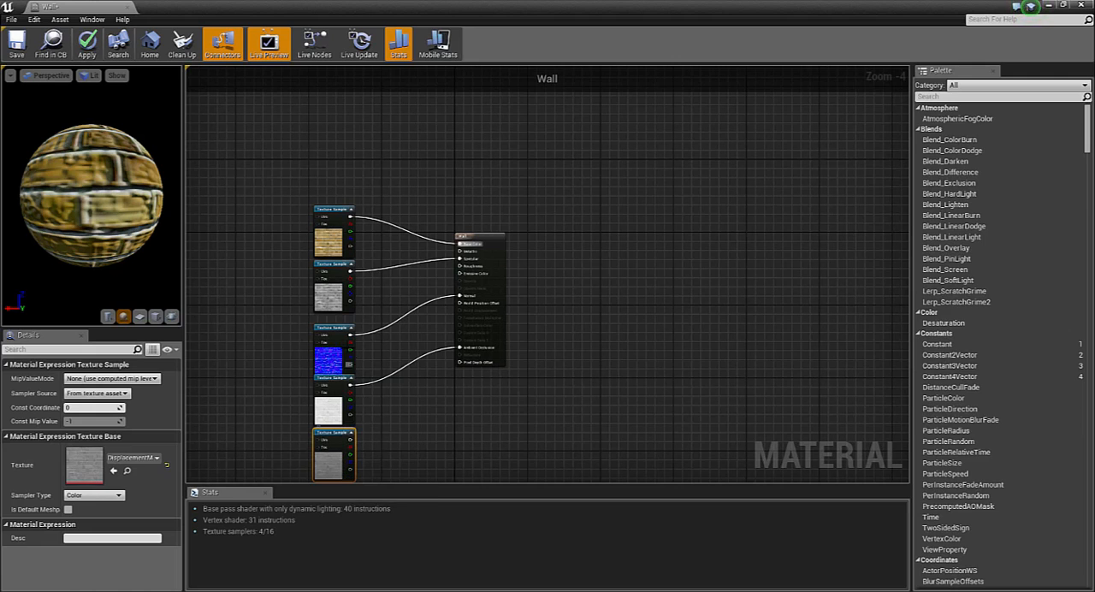
{"action": "left_click_drag", "start_coordinate": [339, 336], "coordinate": [339, 332]}
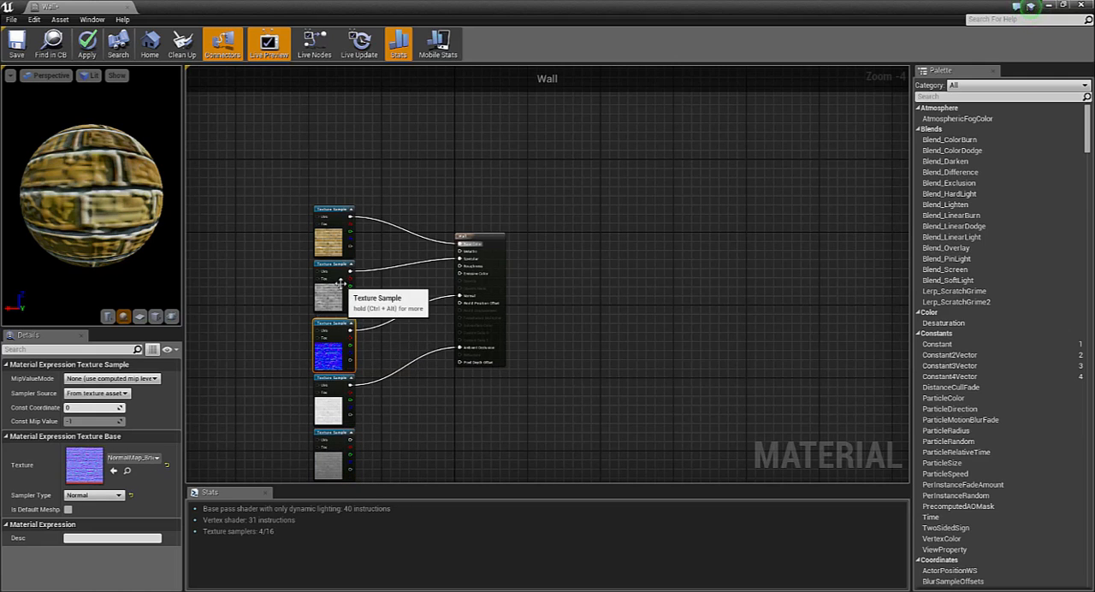
Add a Texture Coordinate node to the Wall graph and place it beside the column of texture samples, on their input side
{"action": "left_click_drag", "start_coordinate": [340, 283], "coordinate": [340, 288]}
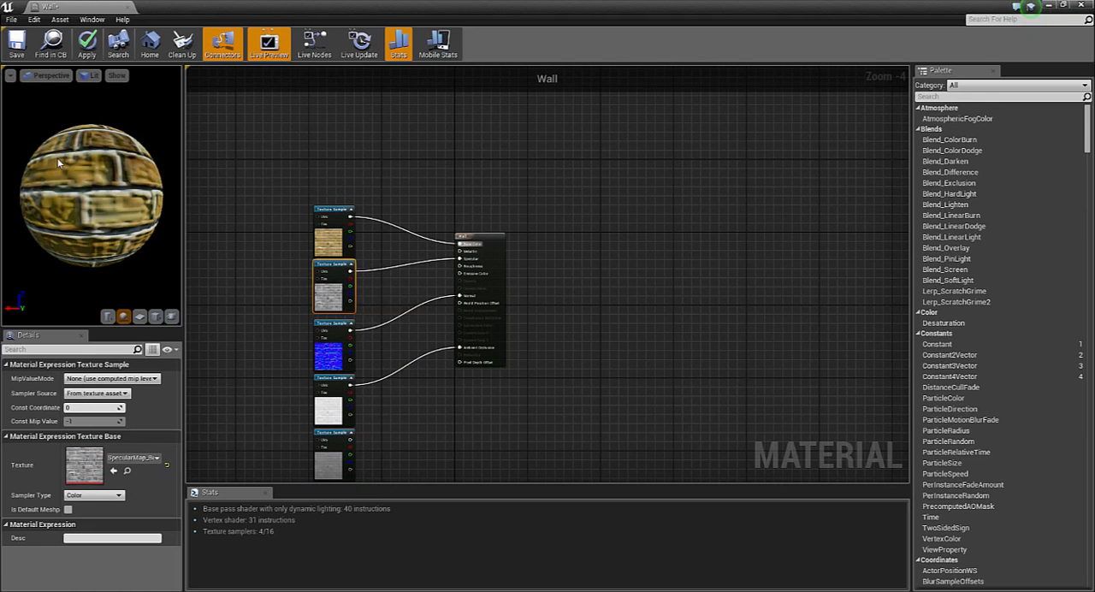
{"action": "left_click_drag", "start_coordinate": [57, 160], "coordinate": [120, 179]}
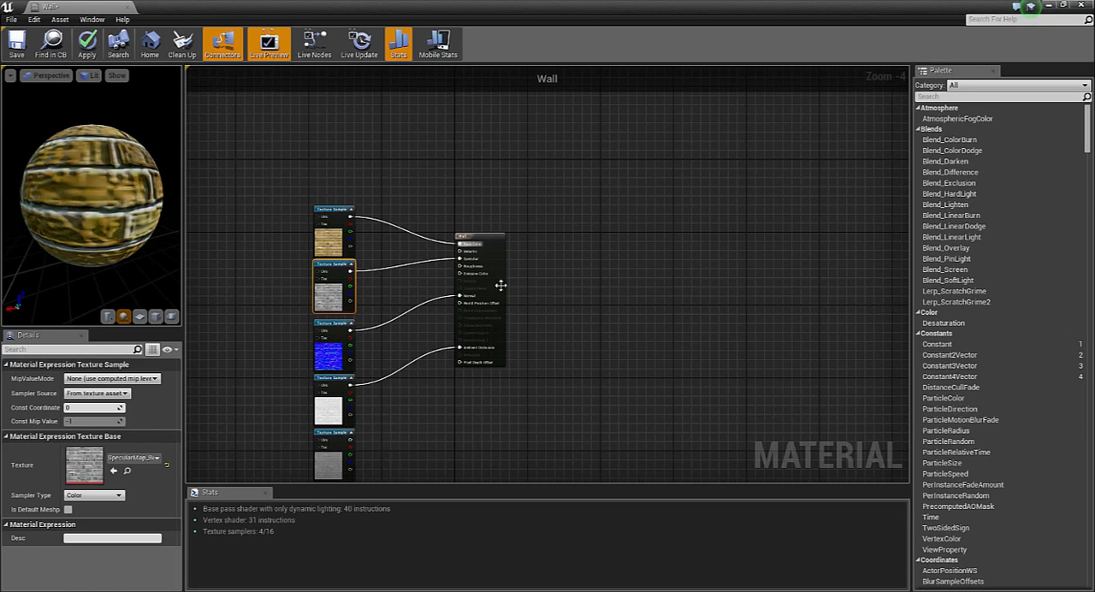
{"action": "right_click", "coordinate": [262, 340]}
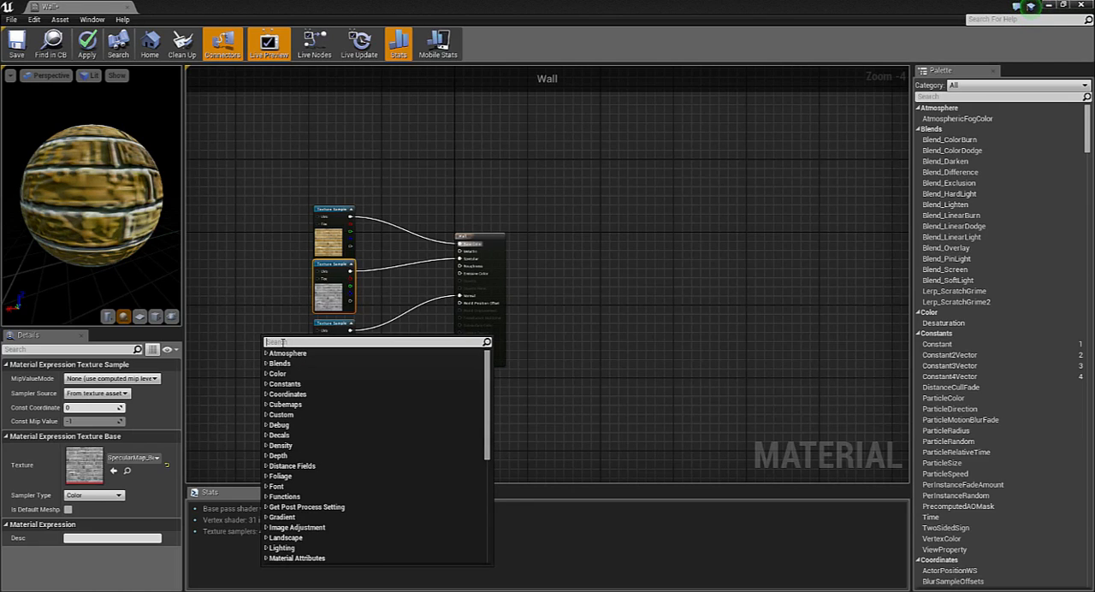
{"action": "type", "text": "te"}
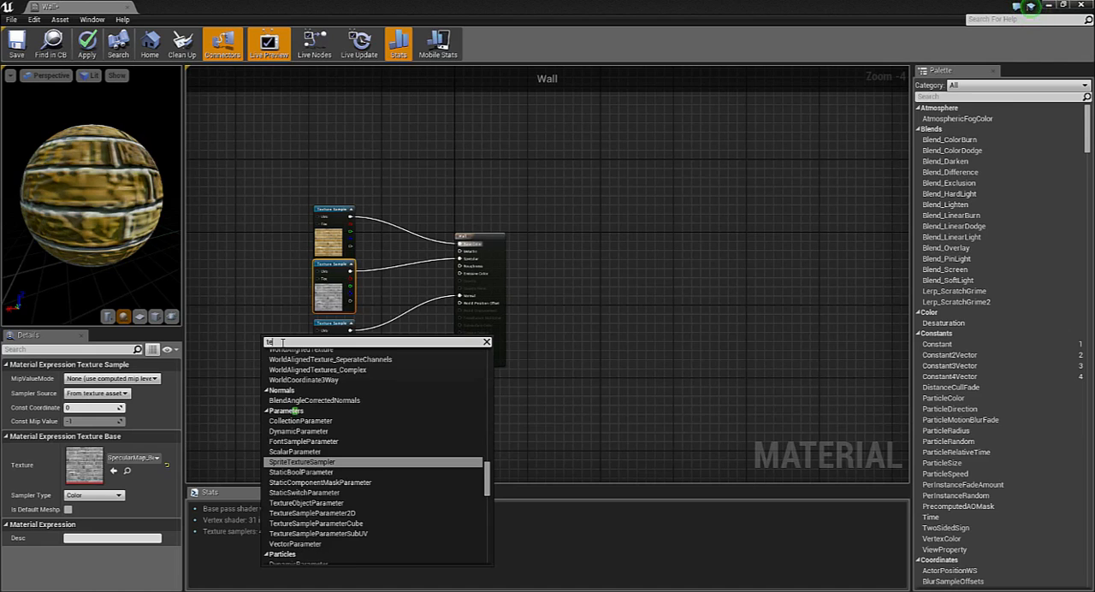
{"action": "type", "text": "xtc"}
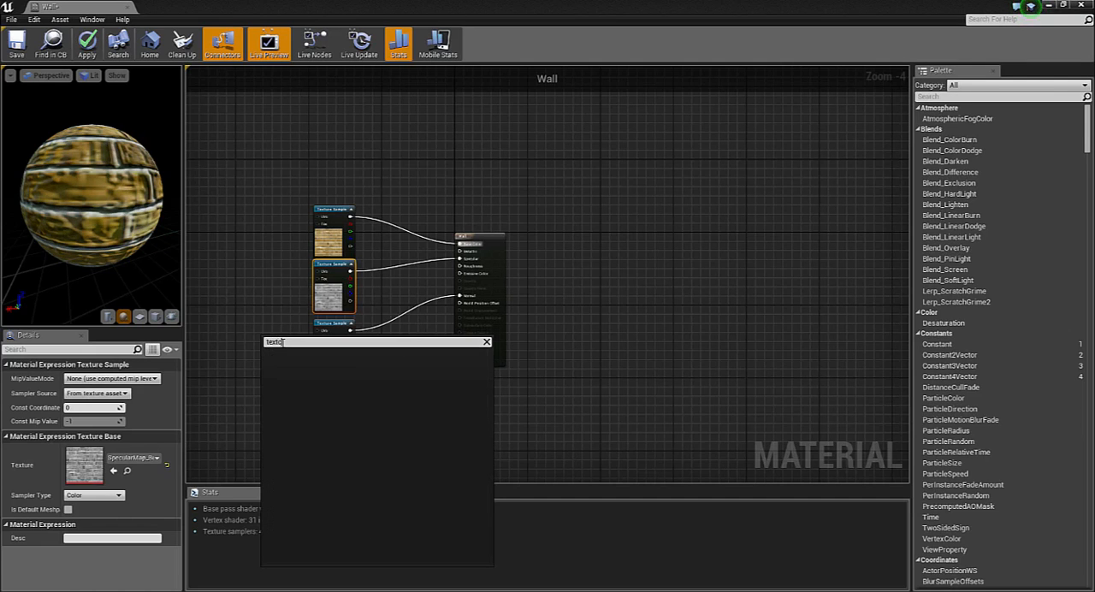
{"action": "key", "text": "BackSpace"}
{"action": "key", "text": "BackSpace"}
{"action": "key", "text": "BackSpace"}
{"action": "key", "text": "BackSpace"}
{"action": "key", "text": "BackSpace"}
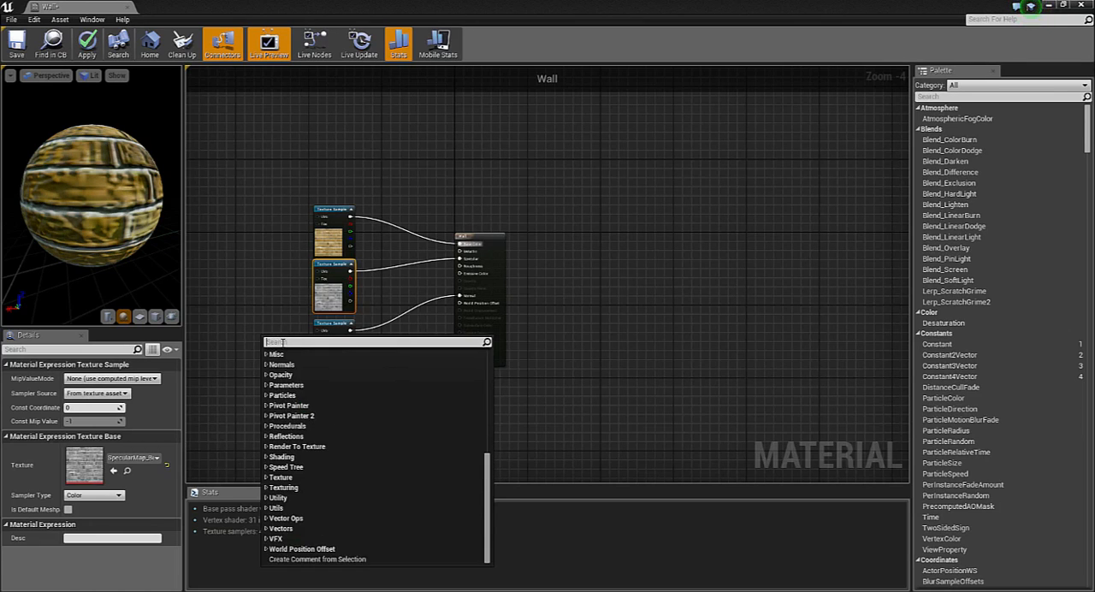
{"action": "type", "text": "coor"}
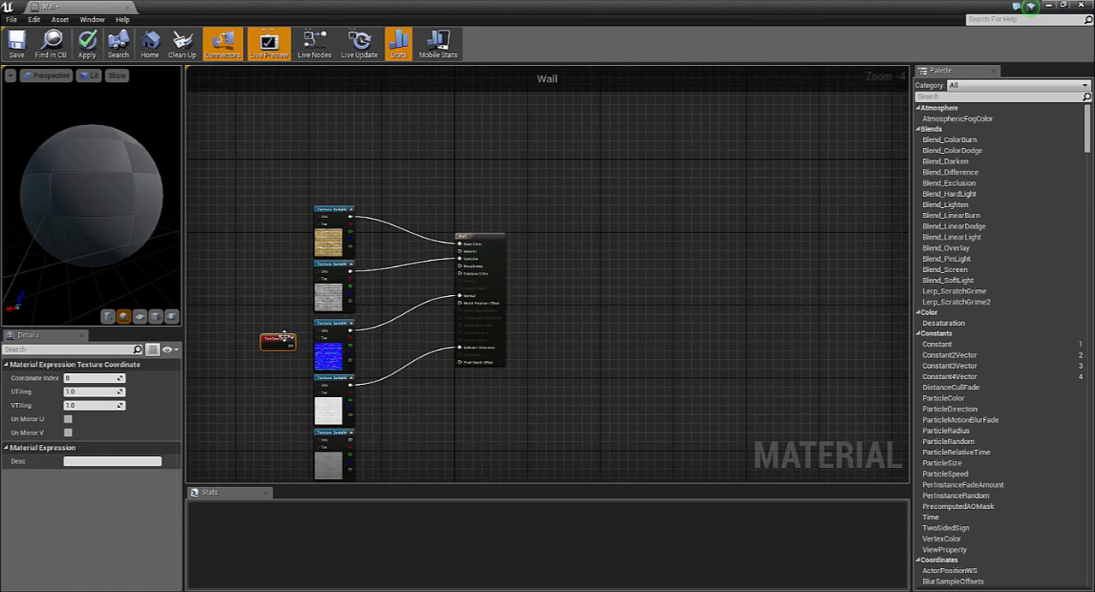
{"action": "left_click_drag", "start_coordinate": [279, 341], "coordinate": [255, 310]}
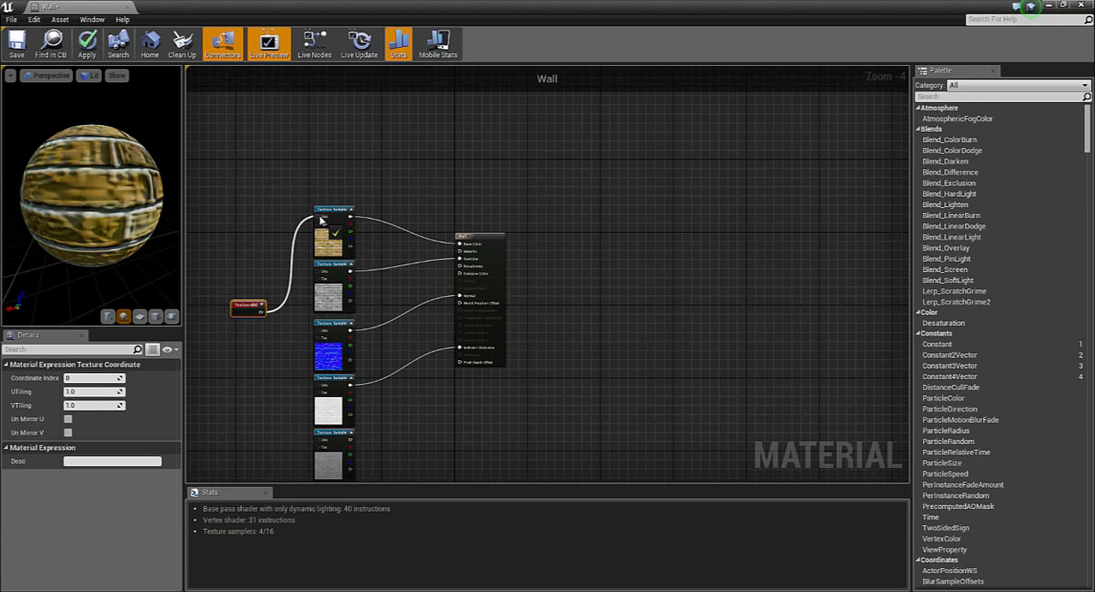
Connect the Texture Coordinate node to the UVs of the colour, specular, normal and ambient occlusion samples, and save the Wall material
{"action": "left_click_drag", "start_coordinate": [321, 220], "coordinate": [321, 221]}
{"action": "left_click_drag", "start_coordinate": [261, 312], "coordinate": [318, 333]}
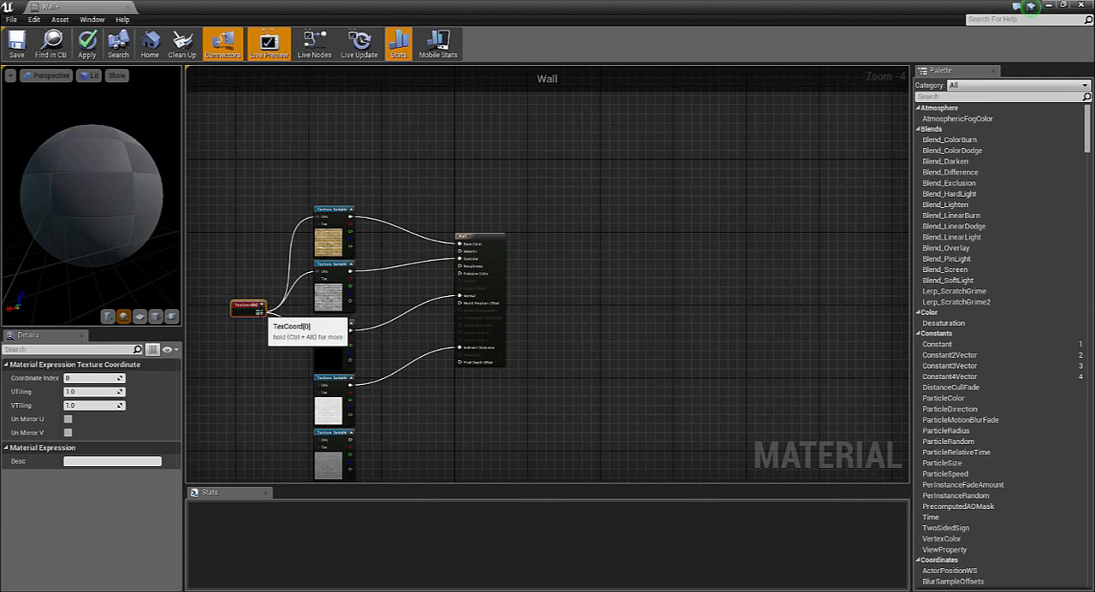
{"action": "left_click_drag", "start_coordinate": [309, 388], "coordinate": [316, 385]}
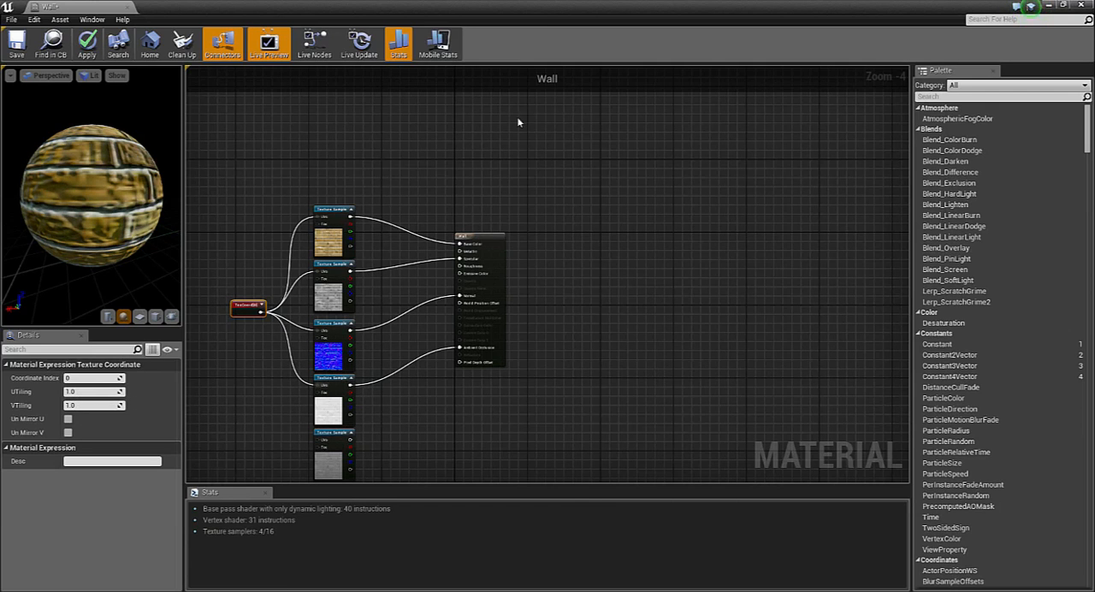
{"action": "left_click", "coordinate": [22, 53]}
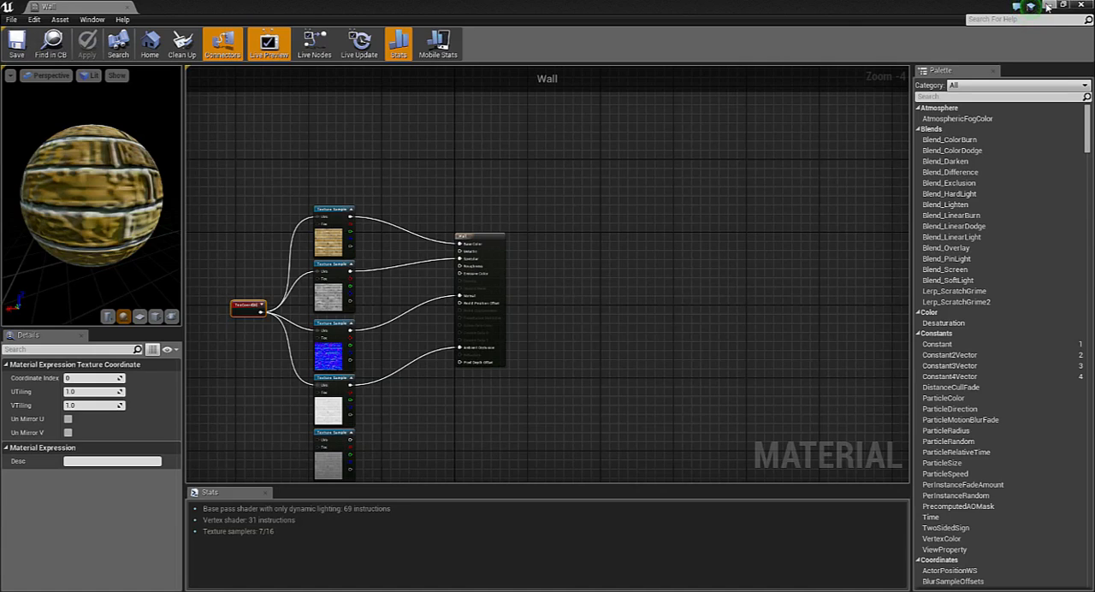
Return to the level, apply the Wall material to the house's ground-floor front walls and view the brickwork from closer up
{"action": "left_click", "coordinate": [1048, 7]}
{"action": "left_click", "coordinate": [639, 544]}
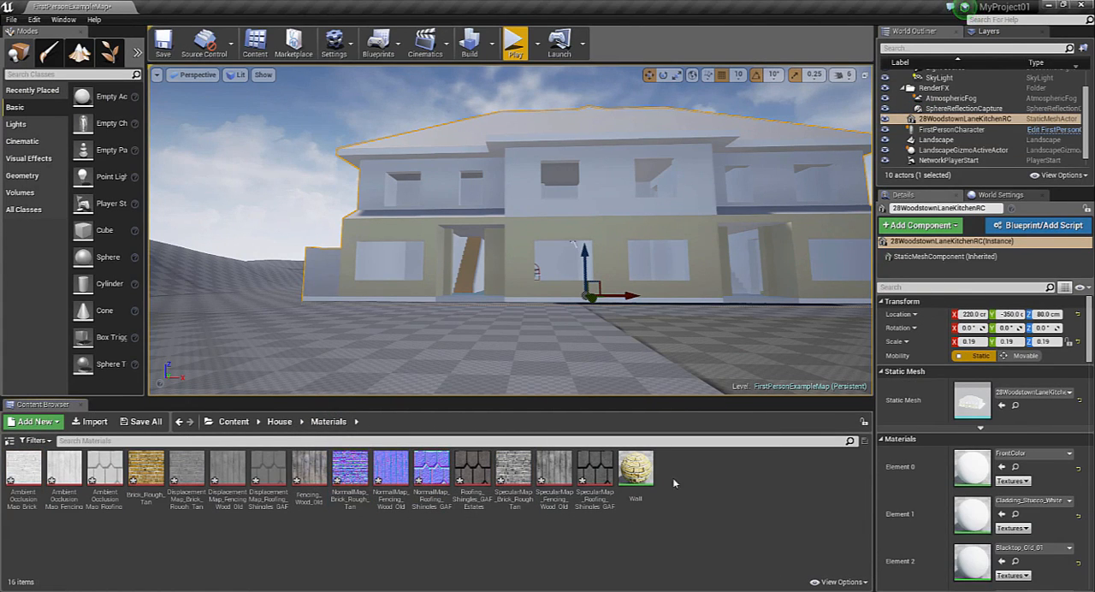
{"action": "left_click_drag", "start_coordinate": [640, 470], "coordinate": [524, 256]}
{"action": "key", "text": "w"}
{"action": "right_click_drag", "start_coordinate": [513, 273], "coordinate": [481, 315]}
{"action": "key", "text": "s"}
{"action": "key", "text": "w"}
{"action": "key", "text": "s"}
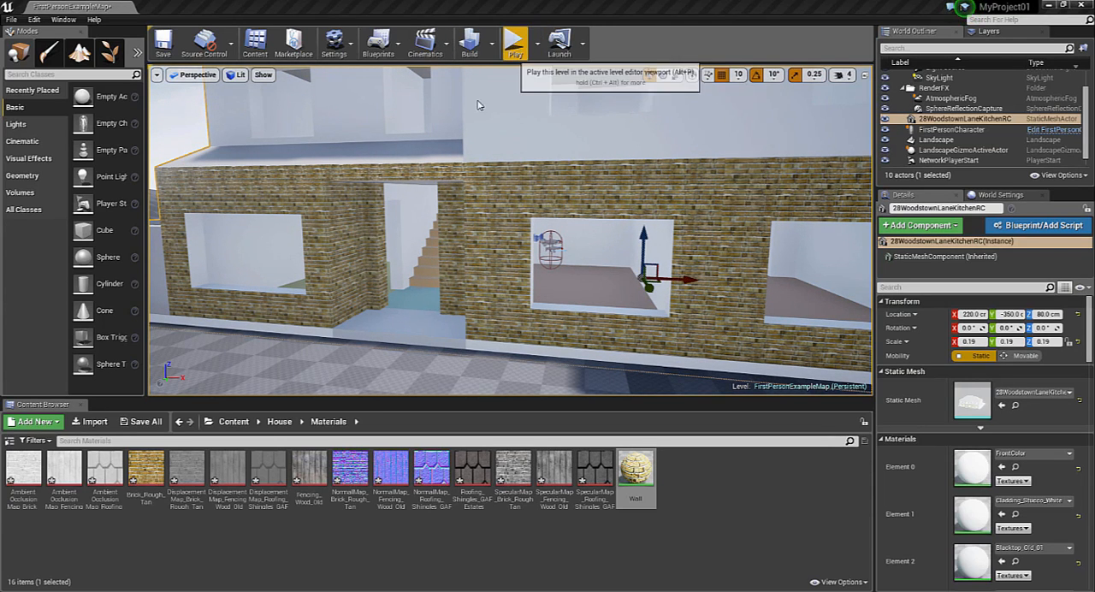
Play the level, walk out of the house to examine the brick walls from outside, and end the play session
{"action": "left_click", "coordinate": [515, 45]}
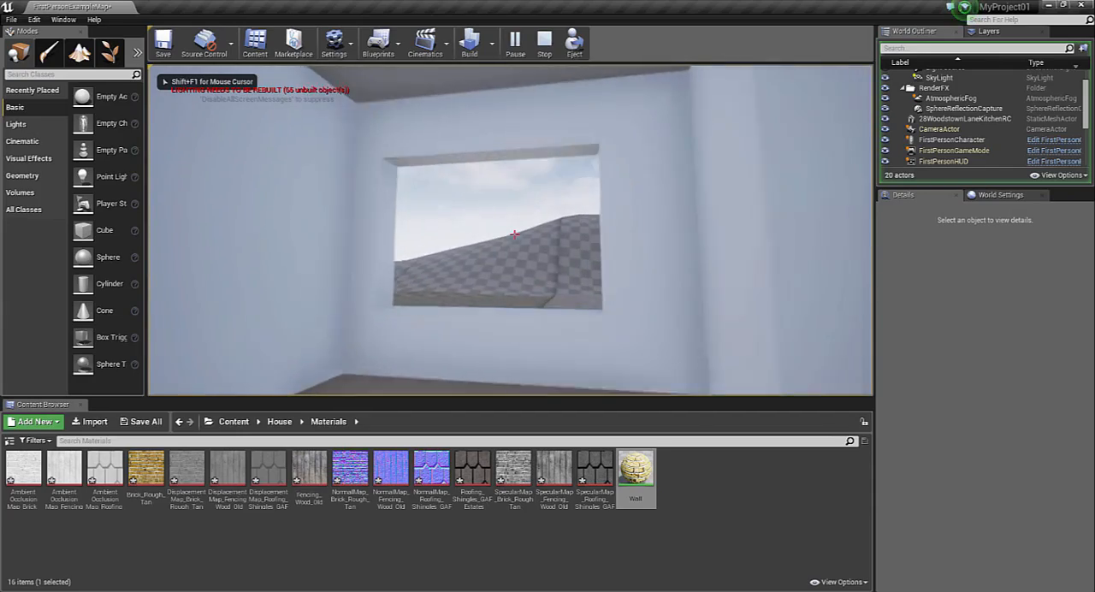
{"action": "key", "text": "w"}
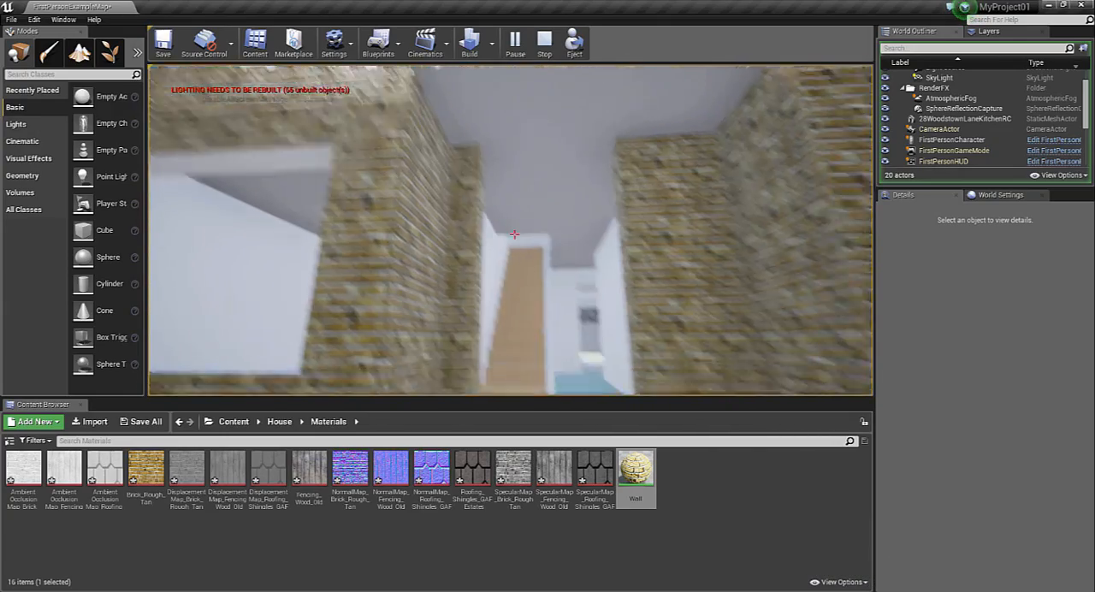
{"action": "key", "text": "a"}
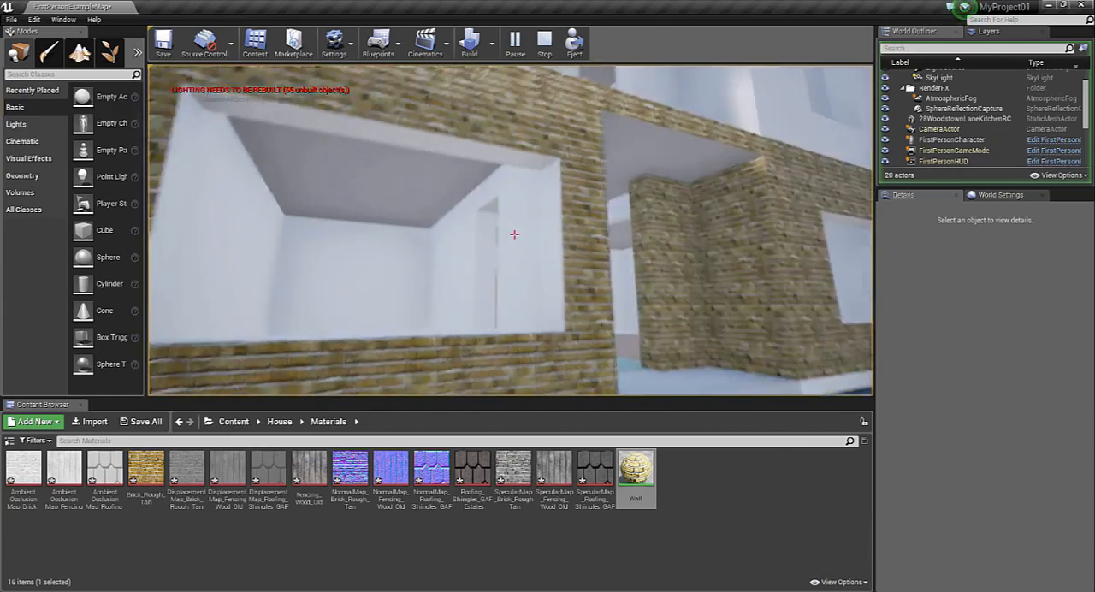
{"action": "key", "text": "s"}
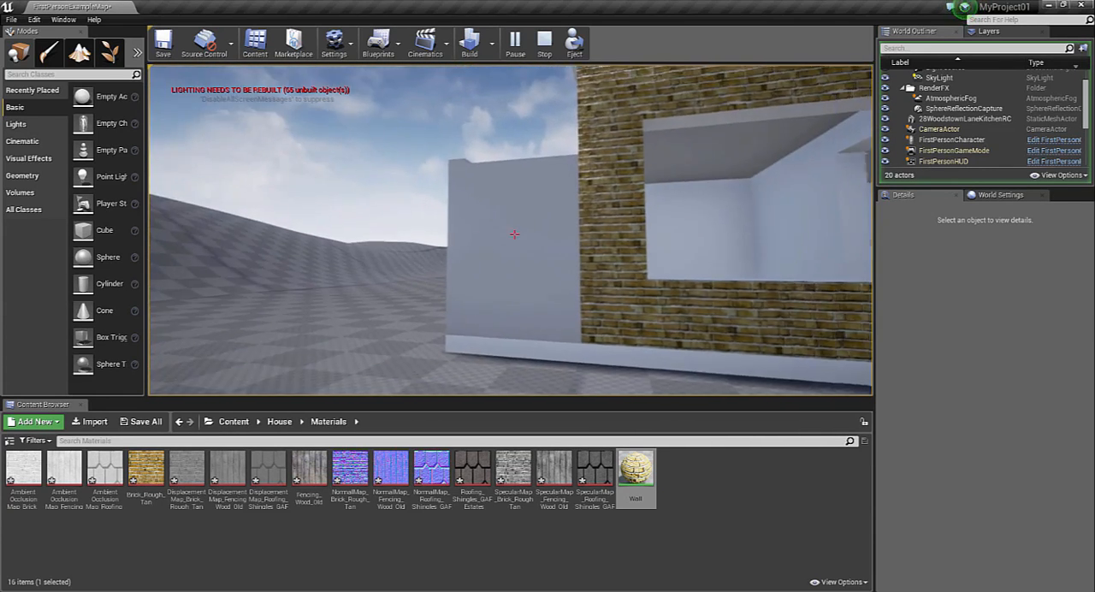
{"action": "key", "text": "Escape"}
{"action": "left_click", "coordinate": [603, 344]}
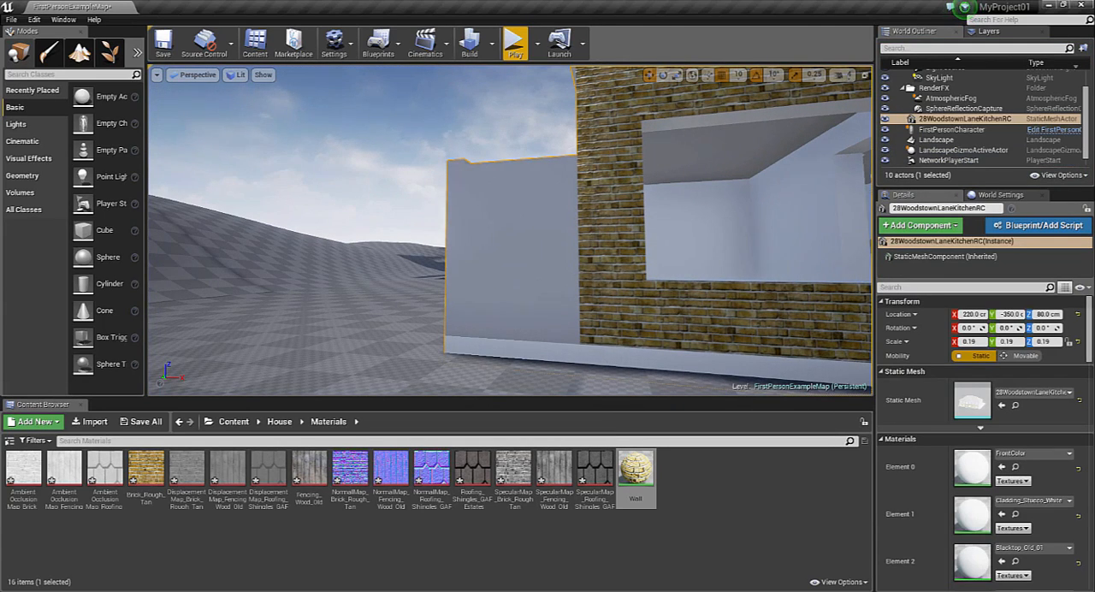
{"action": "left_click", "coordinate": [485, 590]}
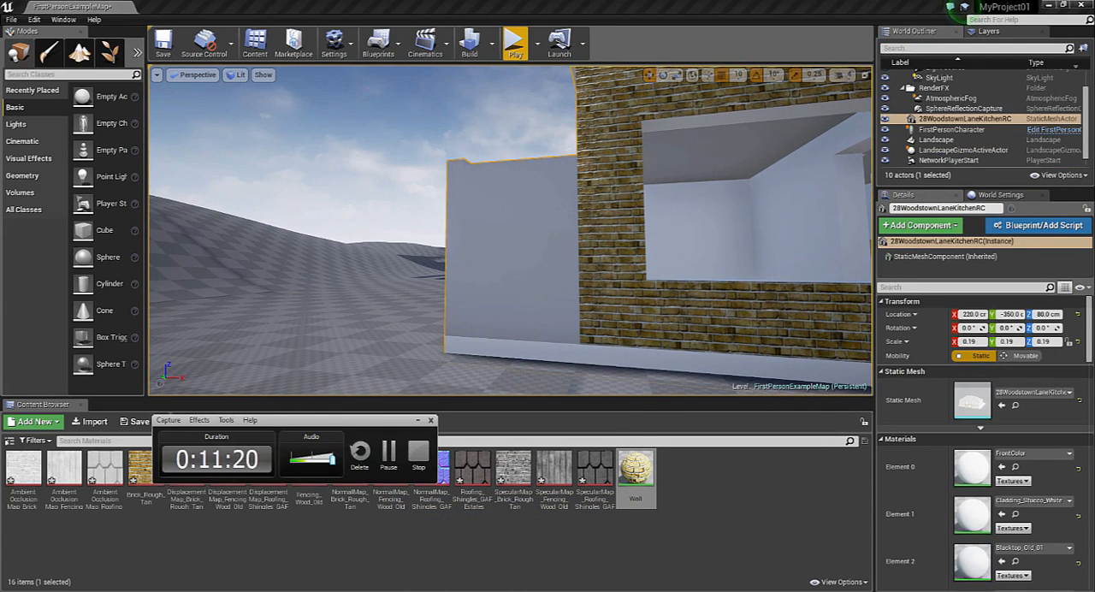
{"action": "left_click", "coordinate": [389, 455]}
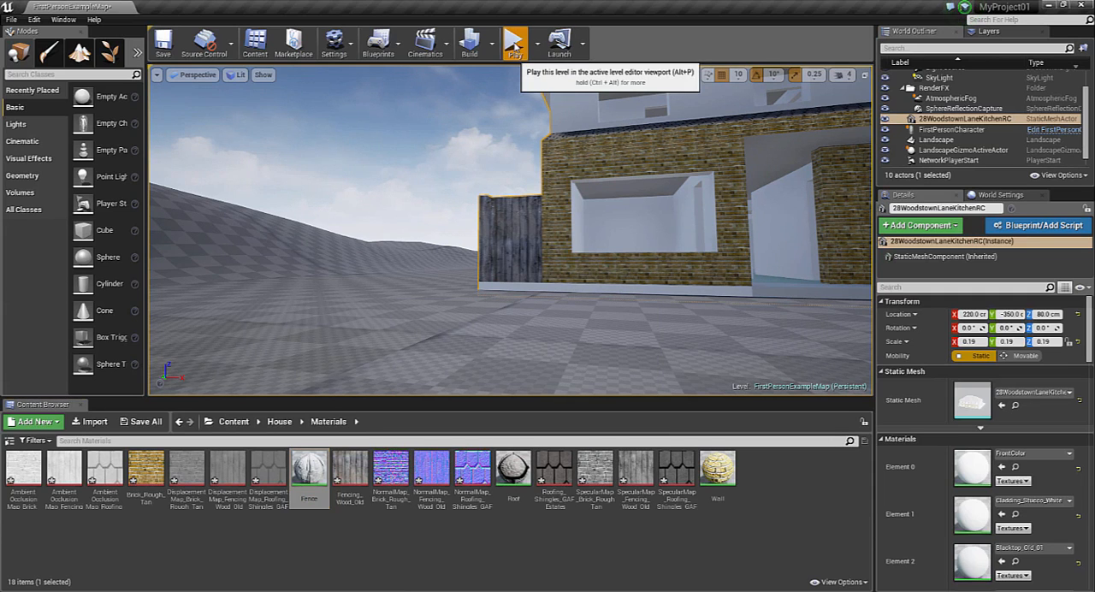
Playtest the level outside the house, stop at the side fence and examine its wood texture up close in the viewport
{"action": "left_click", "coordinate": [515, 48]}
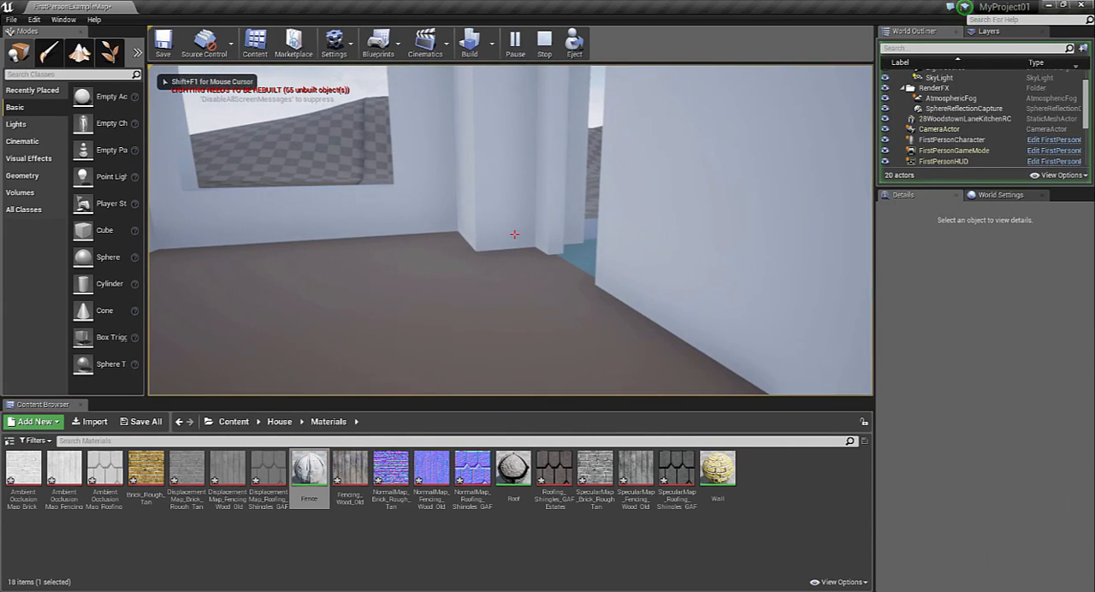
{"action": "key", "text": "w"}
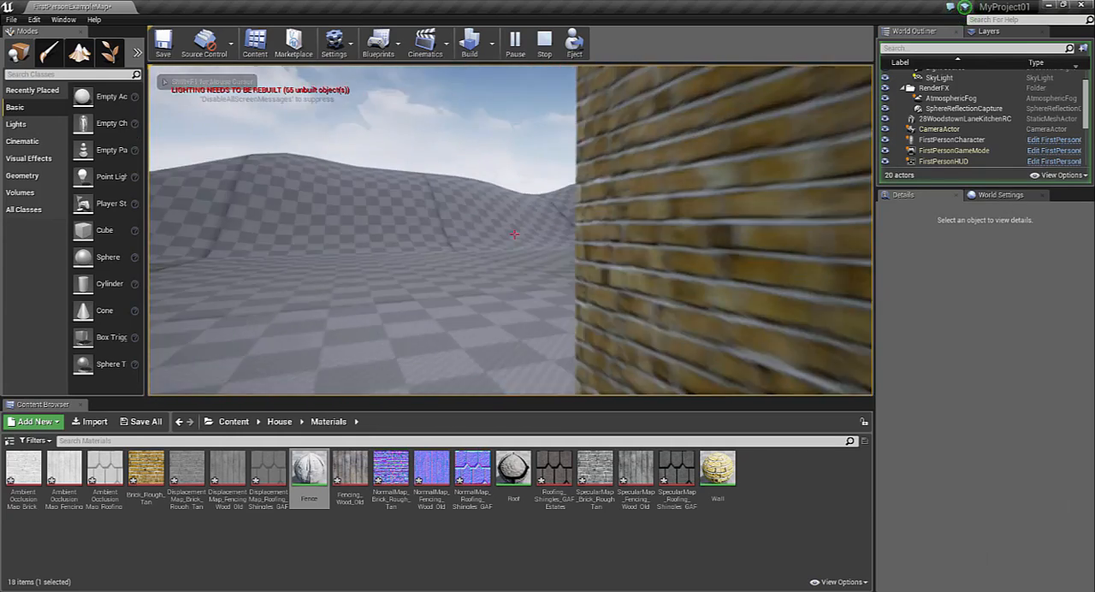
{"action": "key", "text": "w"}
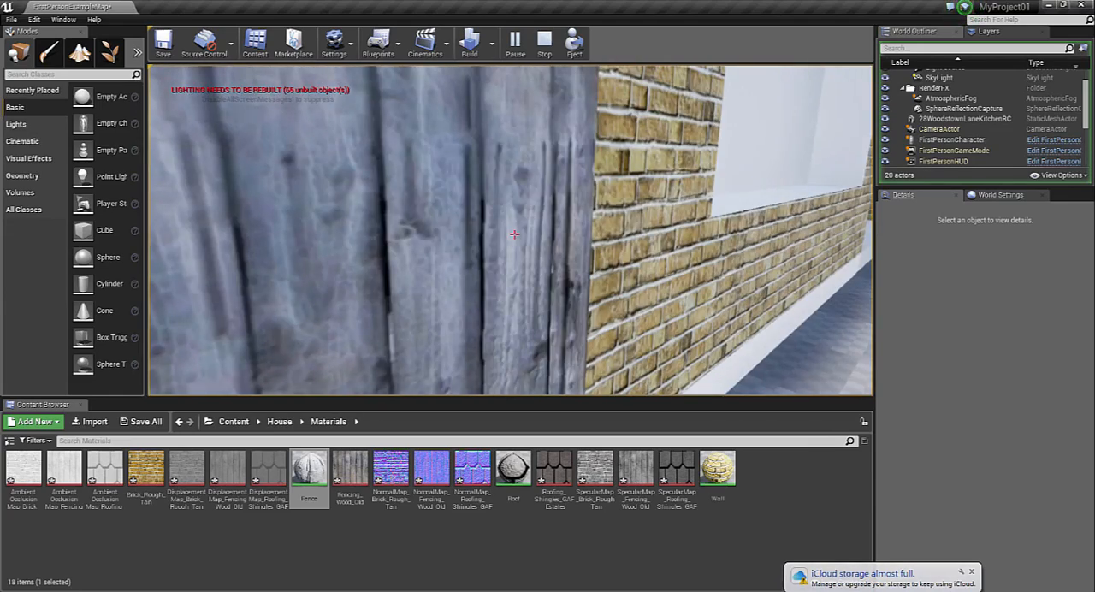
{"action": "key", "text": "Escape"}
{"action": "left_click", "coordinate": [971, 571]}
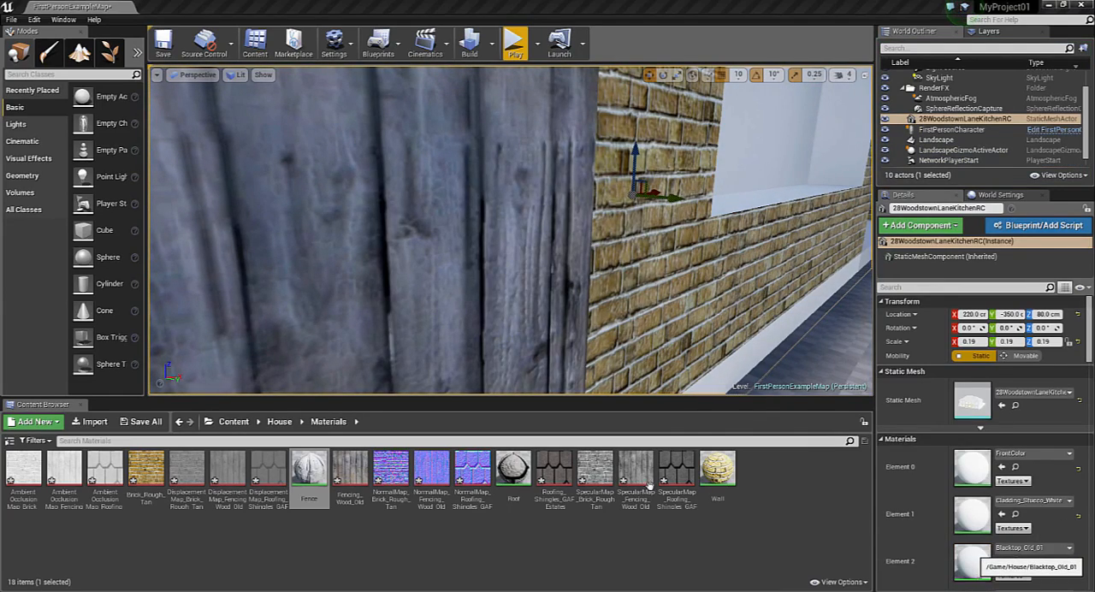
{"action": "right_click_drag", "start_coordinate": [511, 231], "coordinate": [342, 163]}
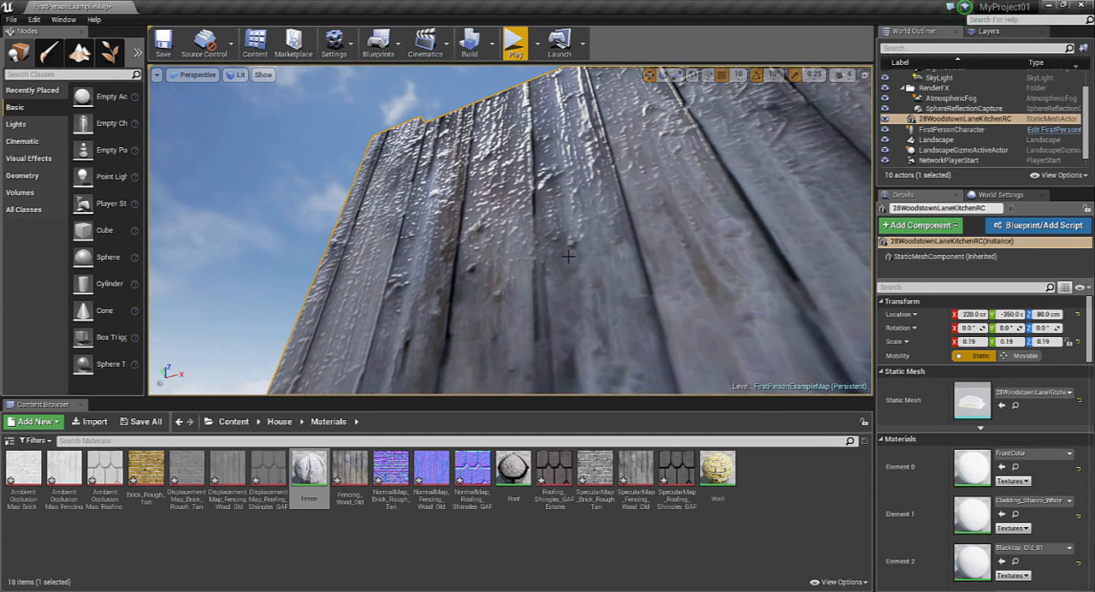
Playtest the level indoors, climb the stairs to examine the upstairs rooms, and end the session facing an upstairs doorway
{"action": "left_click", "coordinate": [514, 45]}
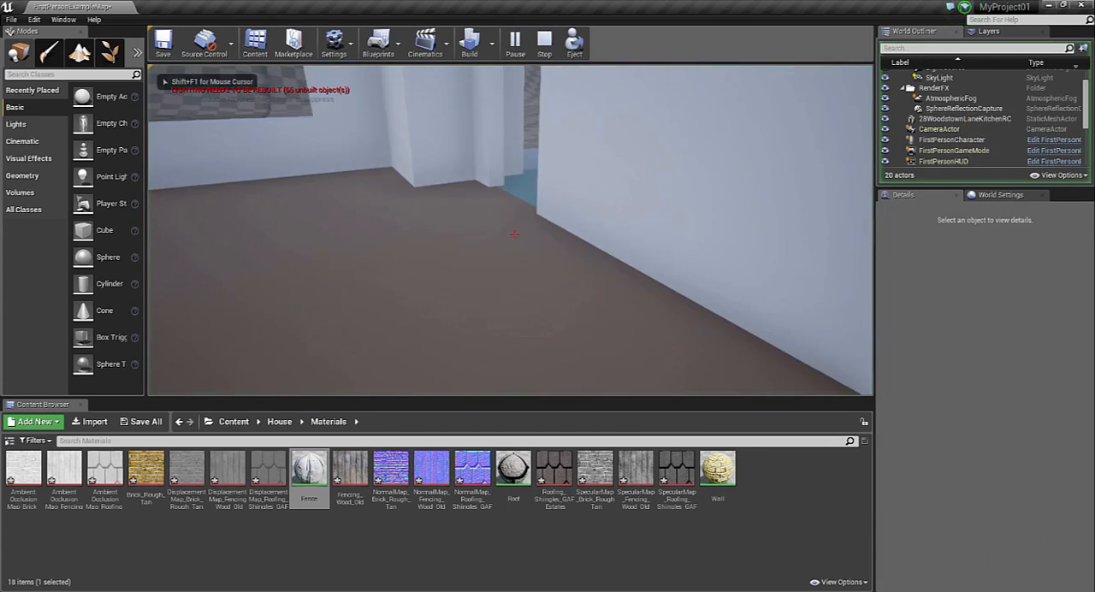
{"action": "key", "text": "w"}
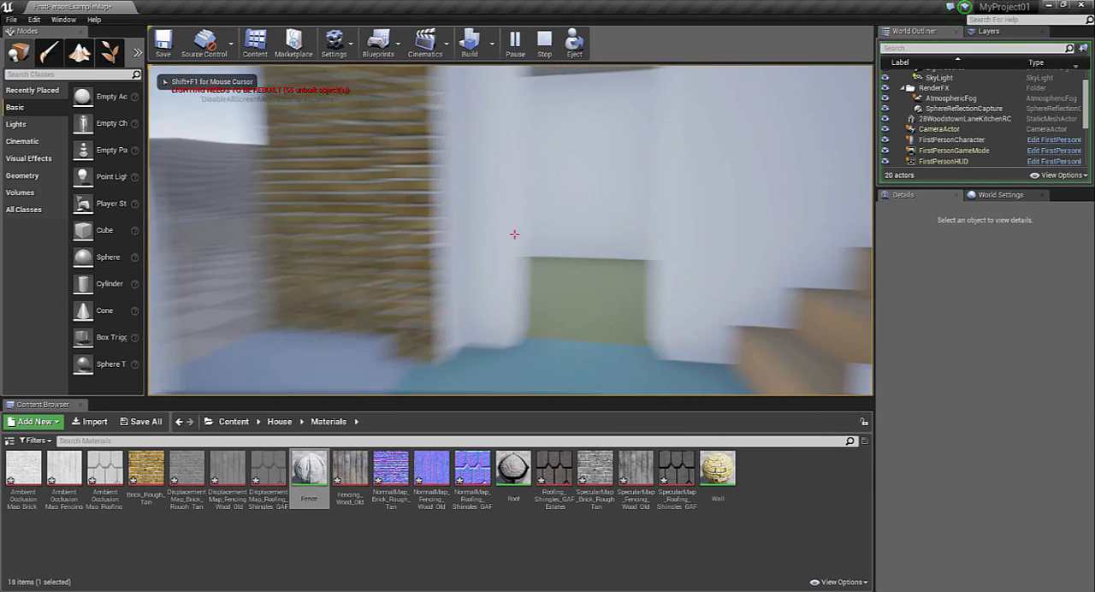
{"action": "key", "text": "w"}
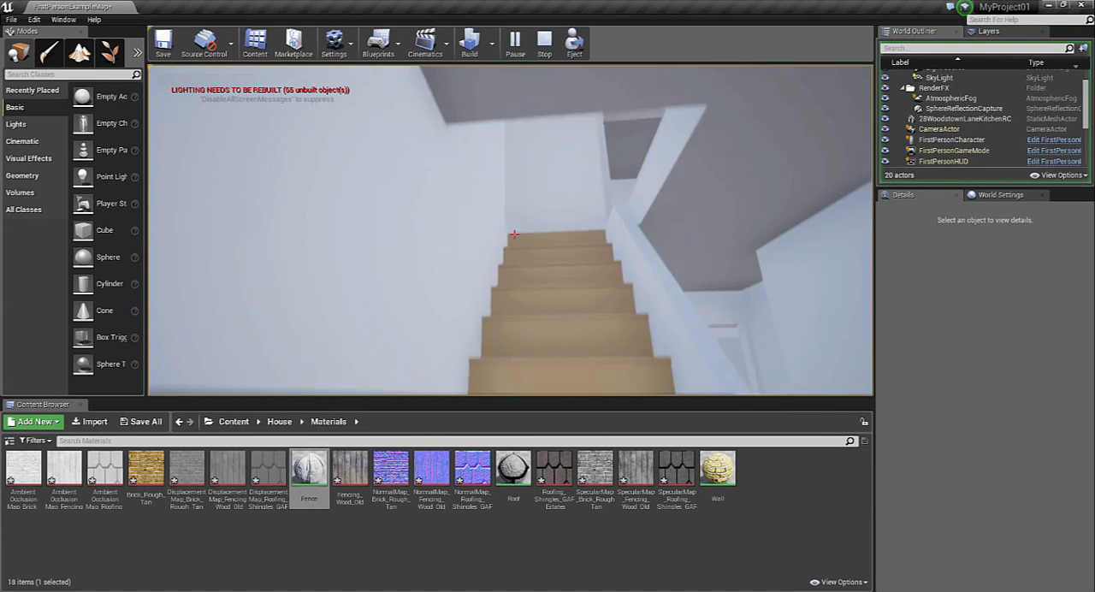
{"action": "key", "text": "w"}
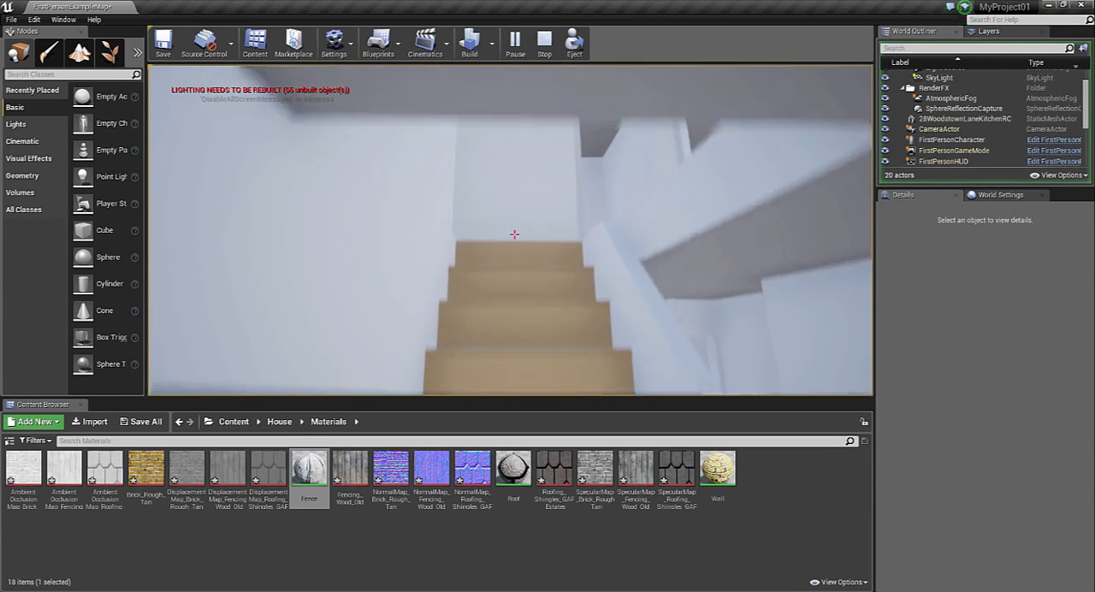
{"action": "key", "text": "w"}
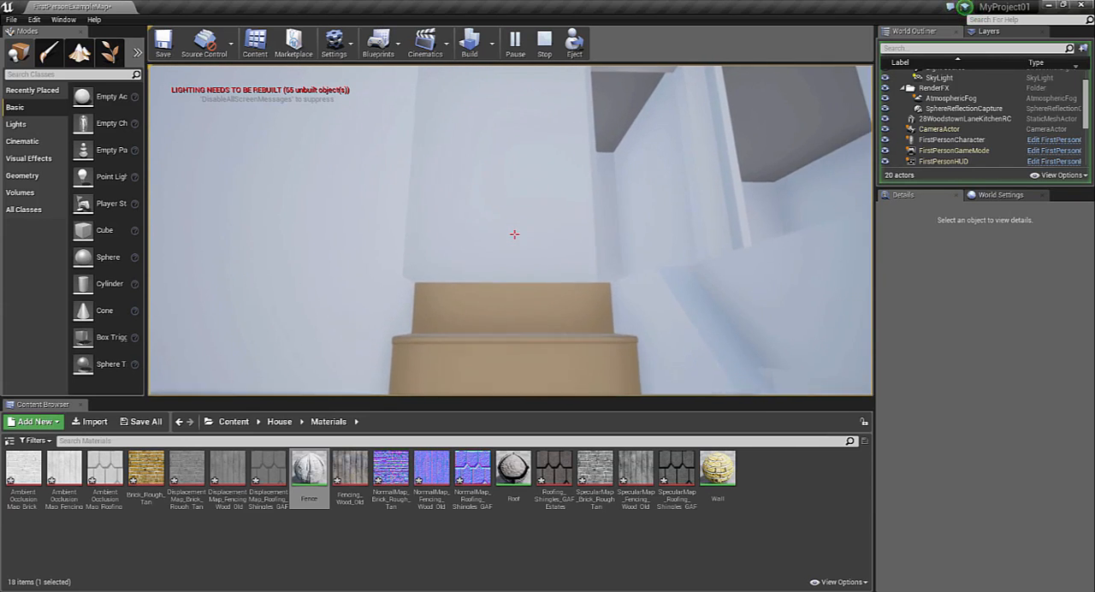
{"action": "key", "text": "w"}
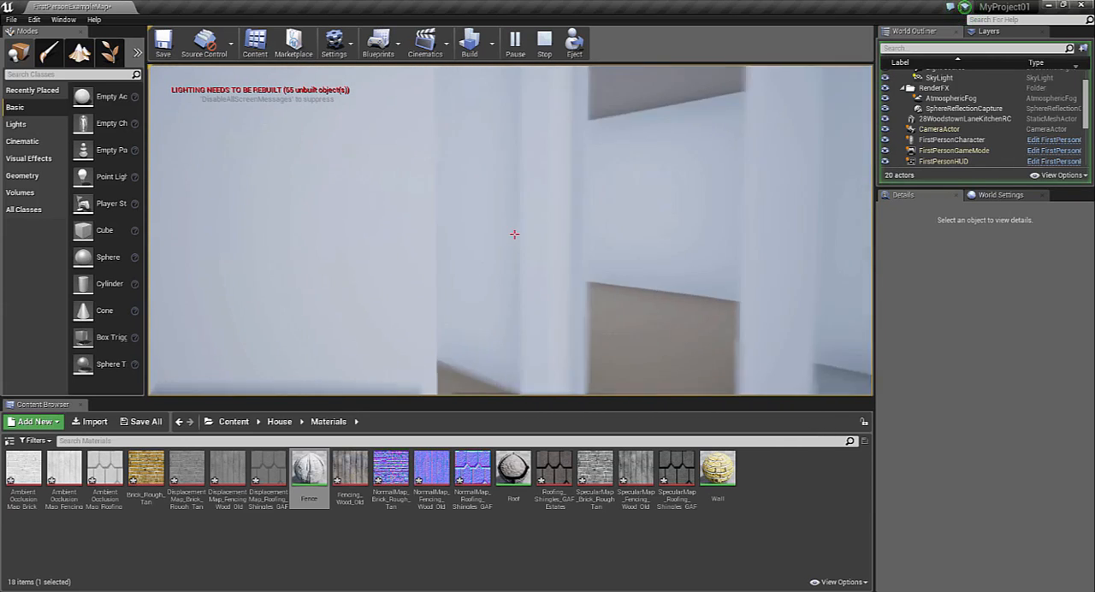
{"action": "key", "text": "w"}
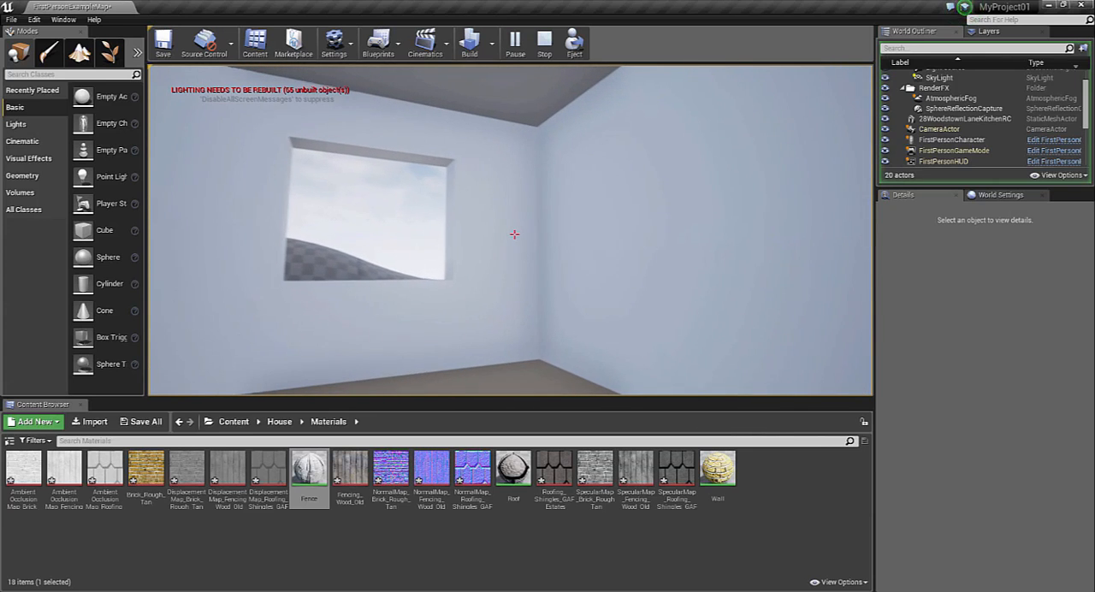
{"action": "key", "text": "w"}
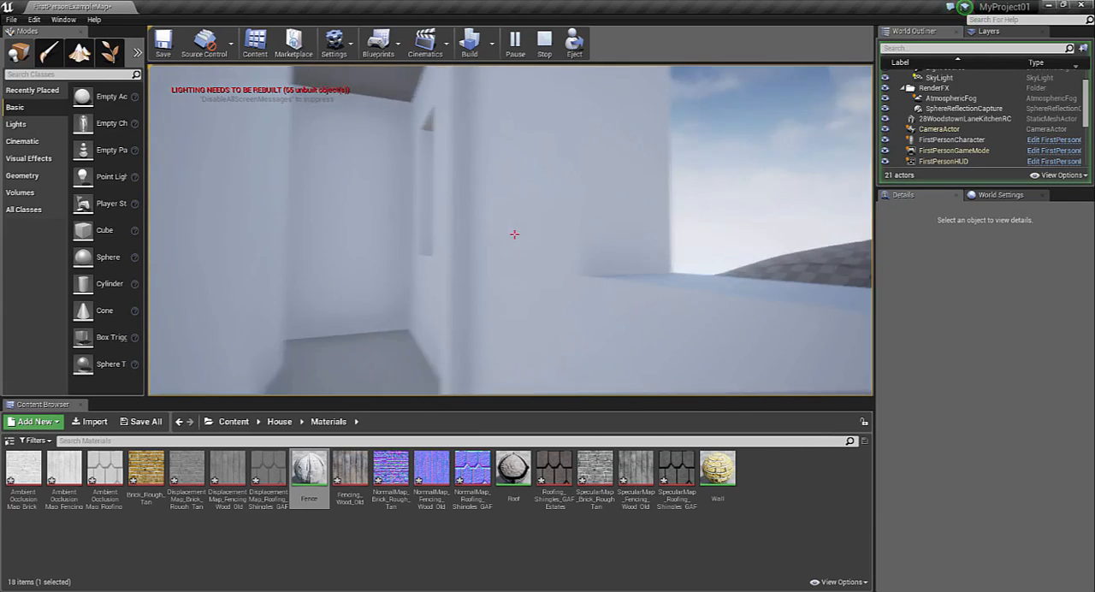
{"action": "key", "text": "w"}
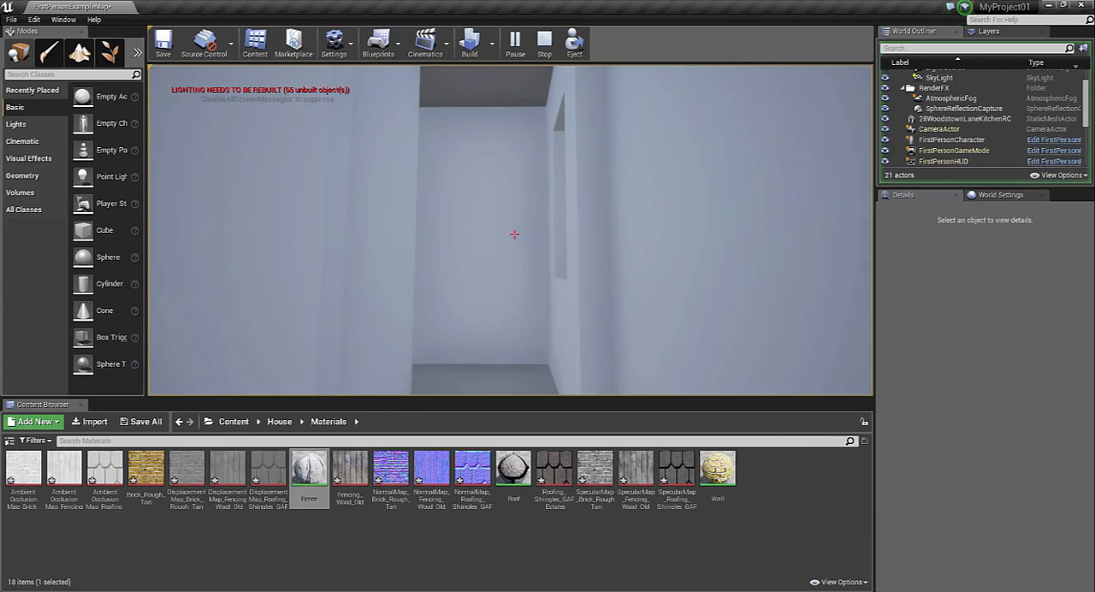
{"action": "left_click", "coordinate": [514, 233]}
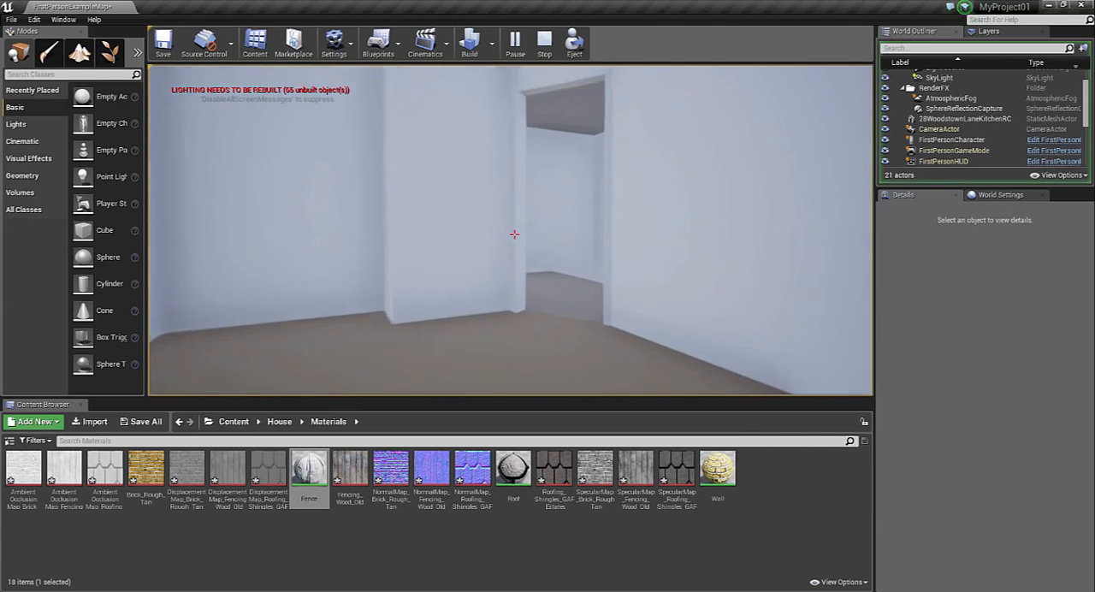
{"action": "key", "text": "Escape"}
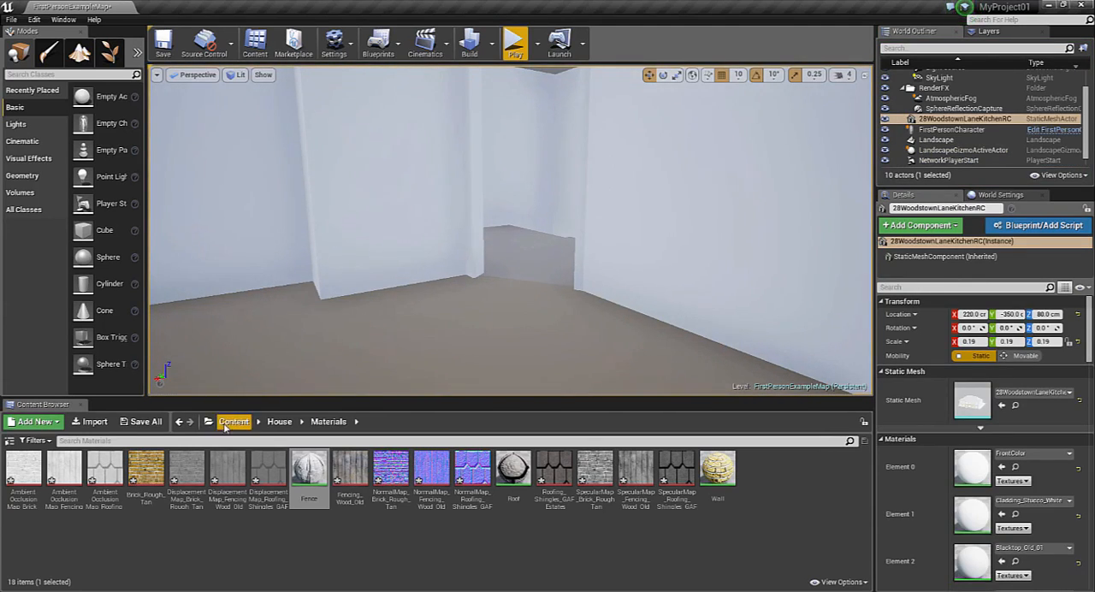
Apply the StarterContent material M_Wood_Floor_Walnut_Polished to the upstairs room floor and the floor beyond its doorway
{"action": "left_click", "coordinate": [233, 422]}
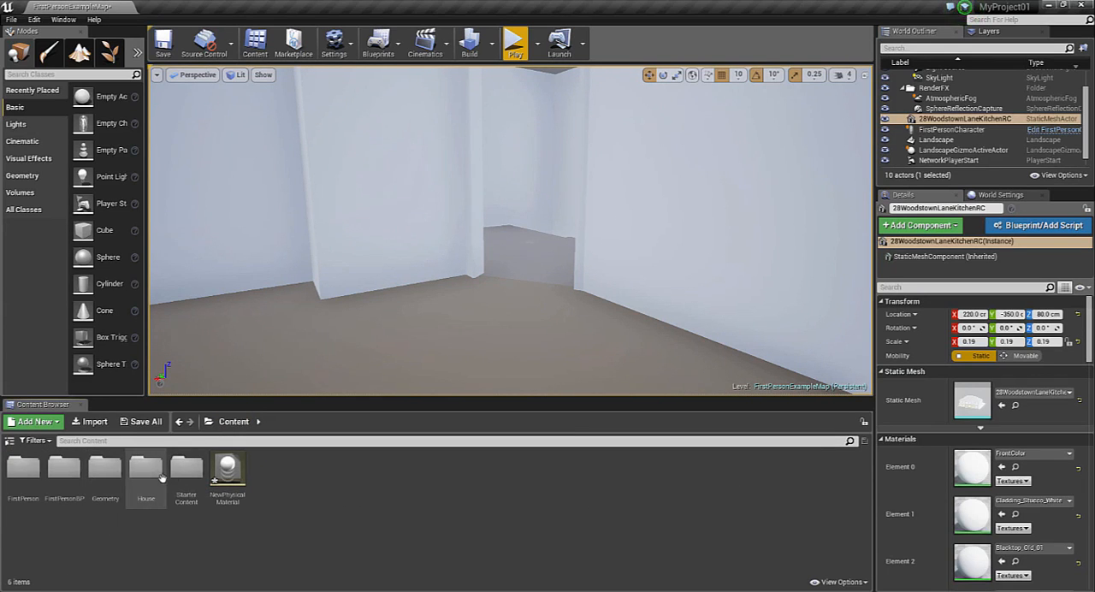
{"action": "double_click", "coordinate": [196, 480]}
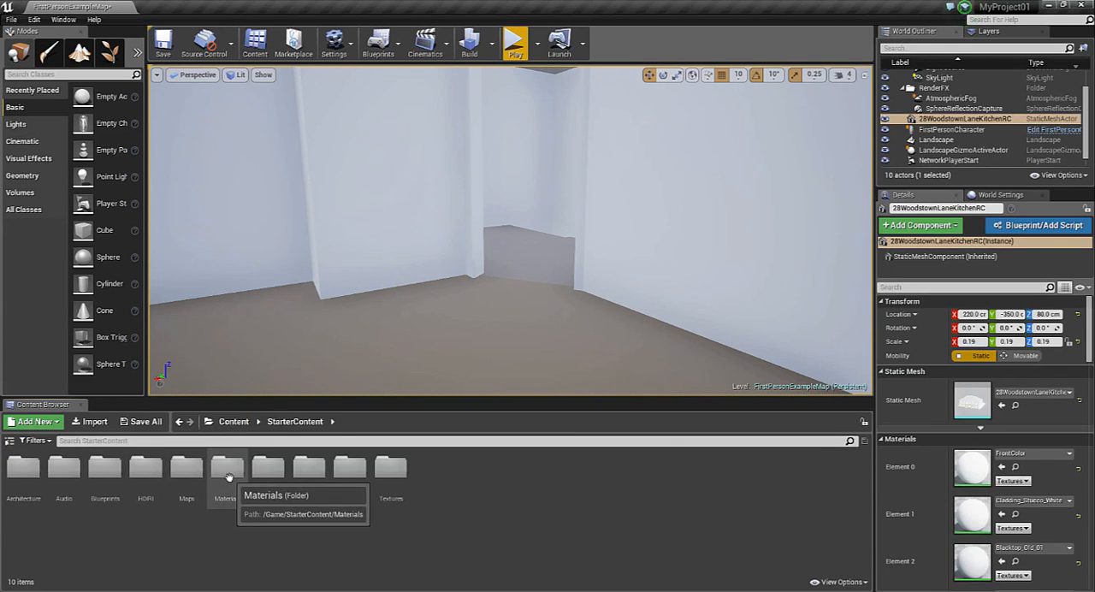
{"action": "double_click", "coordinate": [228, 469]}
{"action": "left_click_drag", "start_coordinate": [718, 530], "coordinate": [526, 344]}
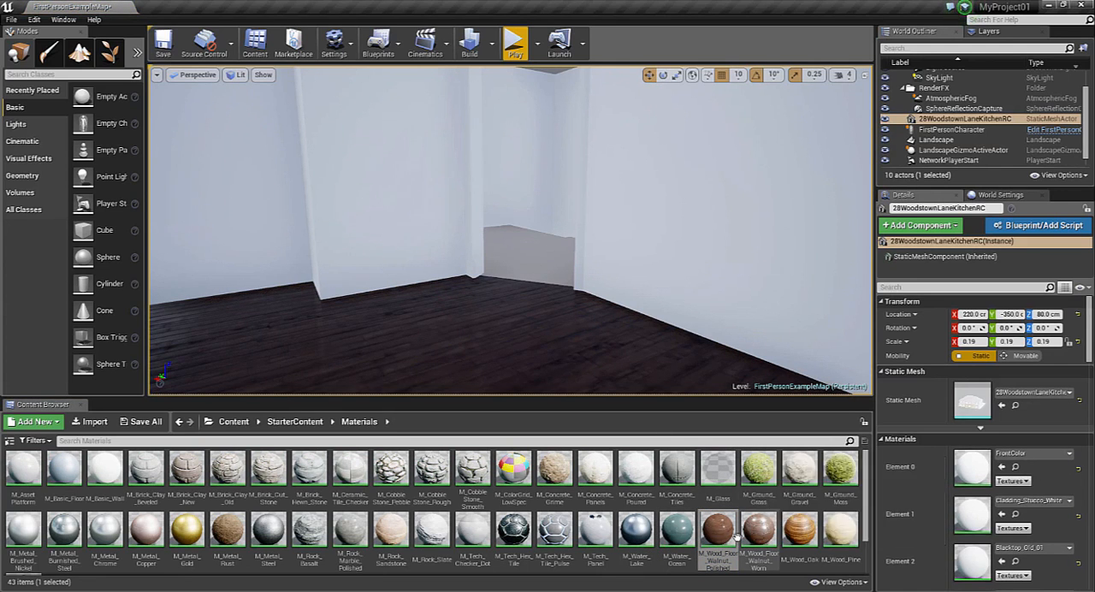
{"action": "left_click_drag", "start_coordinate": [718, 528], "coordinate": [519, 250]}
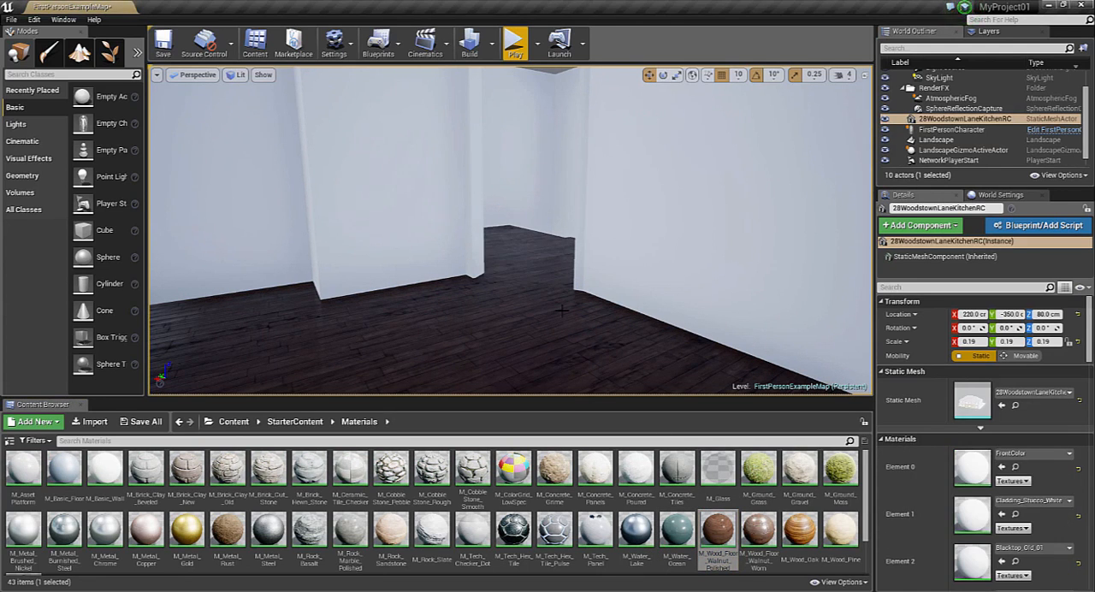
Playtest to the ground-floor hall doorway, stop there, and apply M_Wood_Floor_Walnut_Polished to the hall and front room floors
{"action": "left_click", "coordinate": [515, 43]}
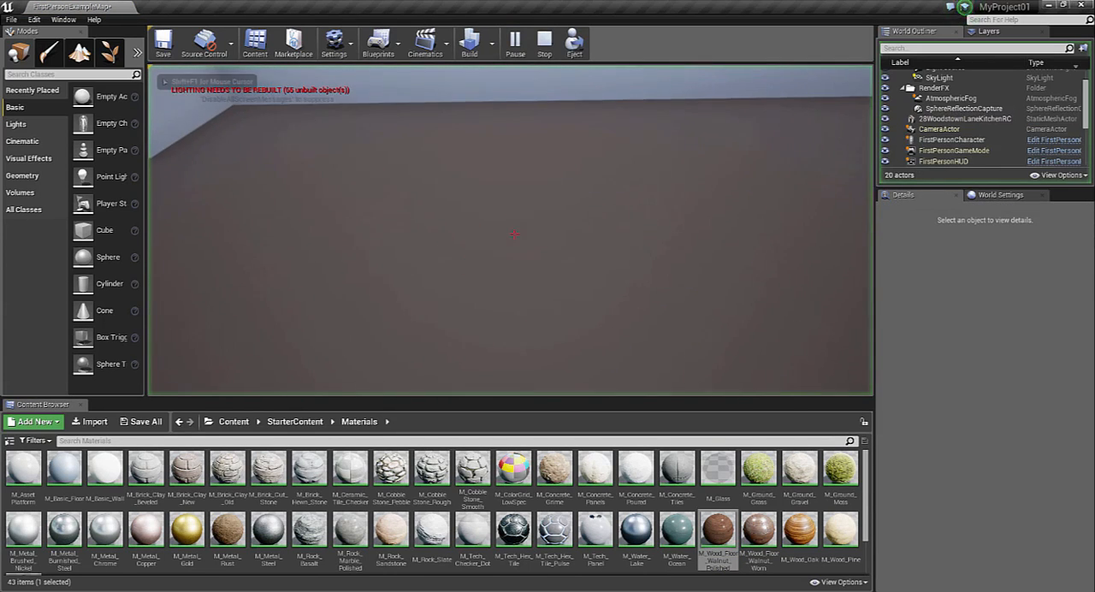
{"action": "key", "text": "F11"}
{"action": "left_click", "coordinate": [545, 226]}
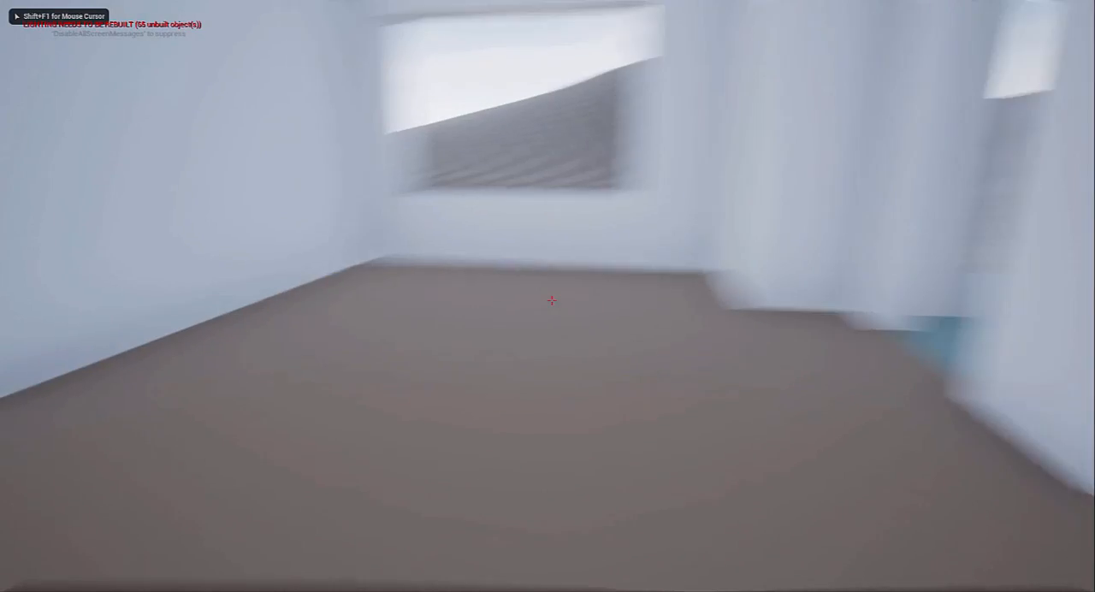
{"action": "key", "text": "w"}
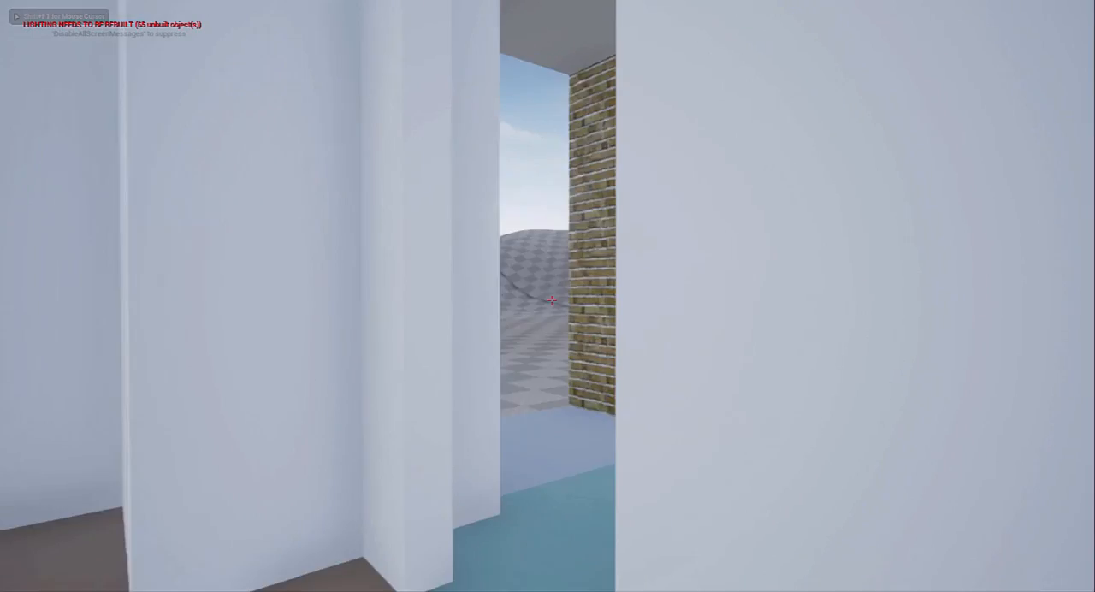
{"action": "key", "text": "F8"}
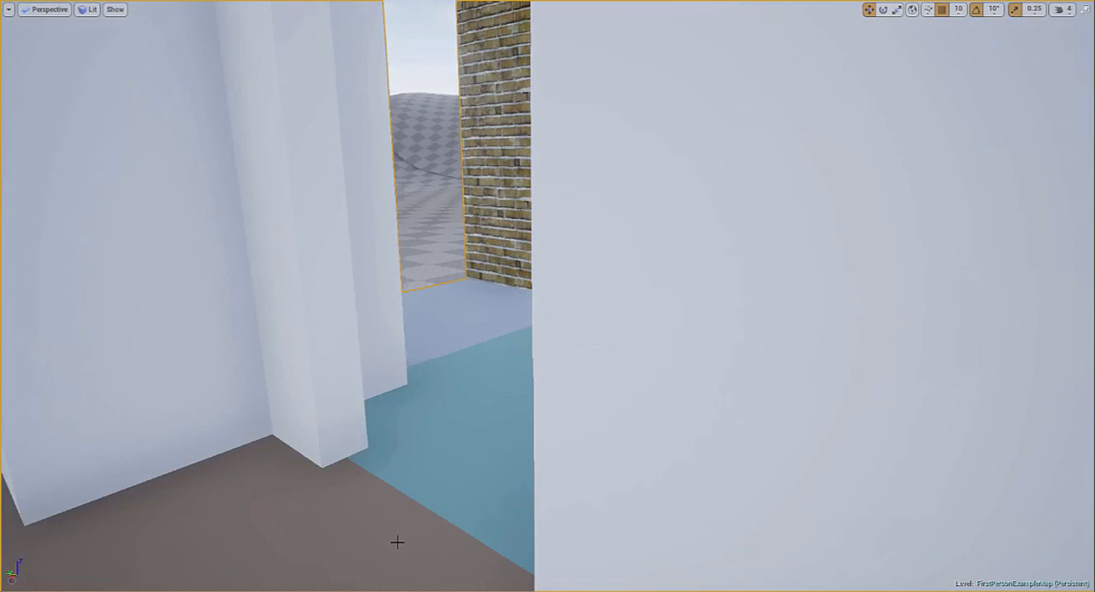
{"action": "key", "text": "F11"}
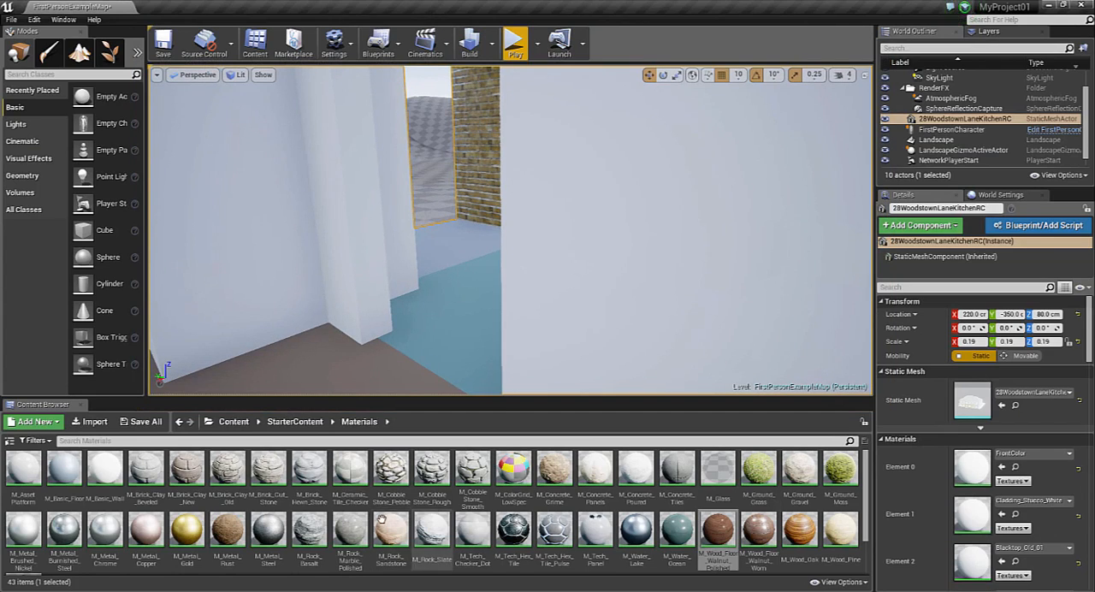
{"action": "left_click_drag", "start_coordinate": [715, 530], "coordinate": [458, 376]}
{"action": "left_click_drag", "start_coordinate": [716, 530], "coordinate": [302, 385]}
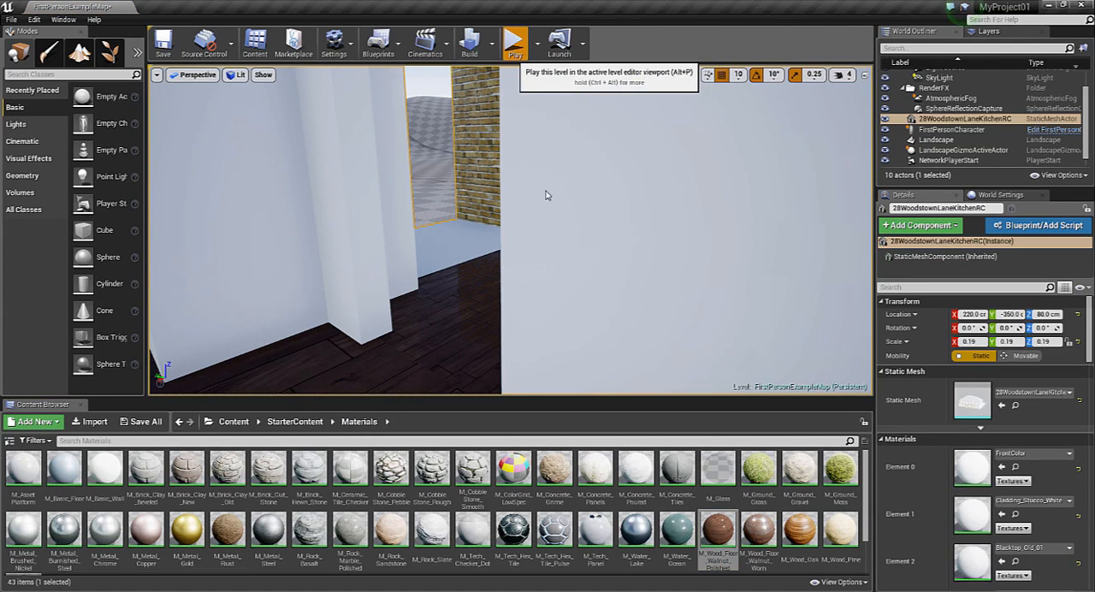
Play the level full screen, walk through the ground floor into the back garden, and end the session facing the rear of the house
{"action": "left_click", "coordinate": [515, 42]}
{"action": "key", "text": "F11"}
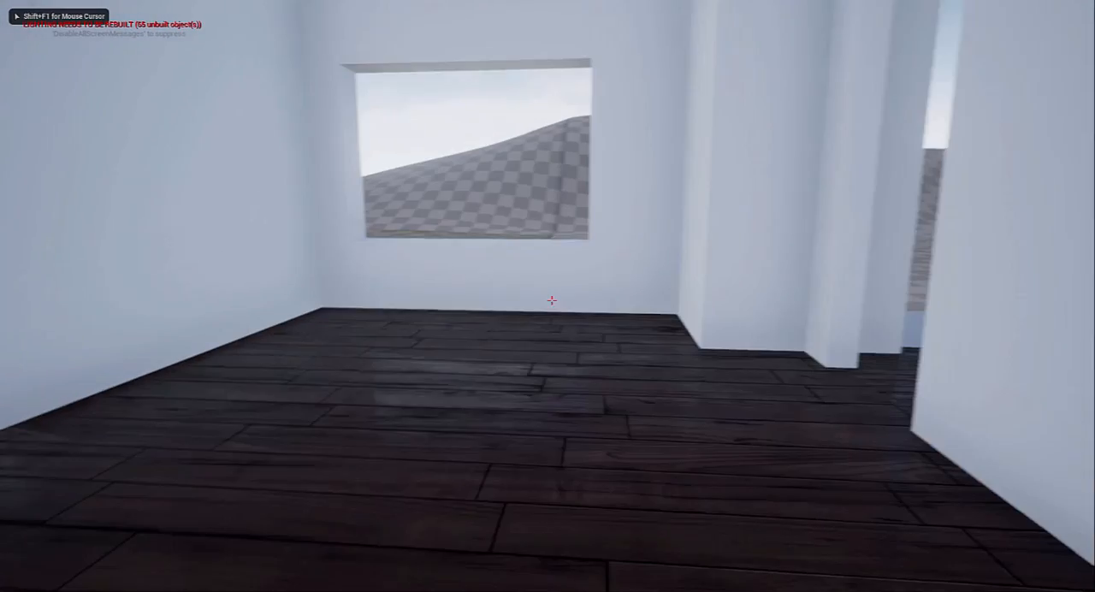
{"action": "key", "text": "w"}
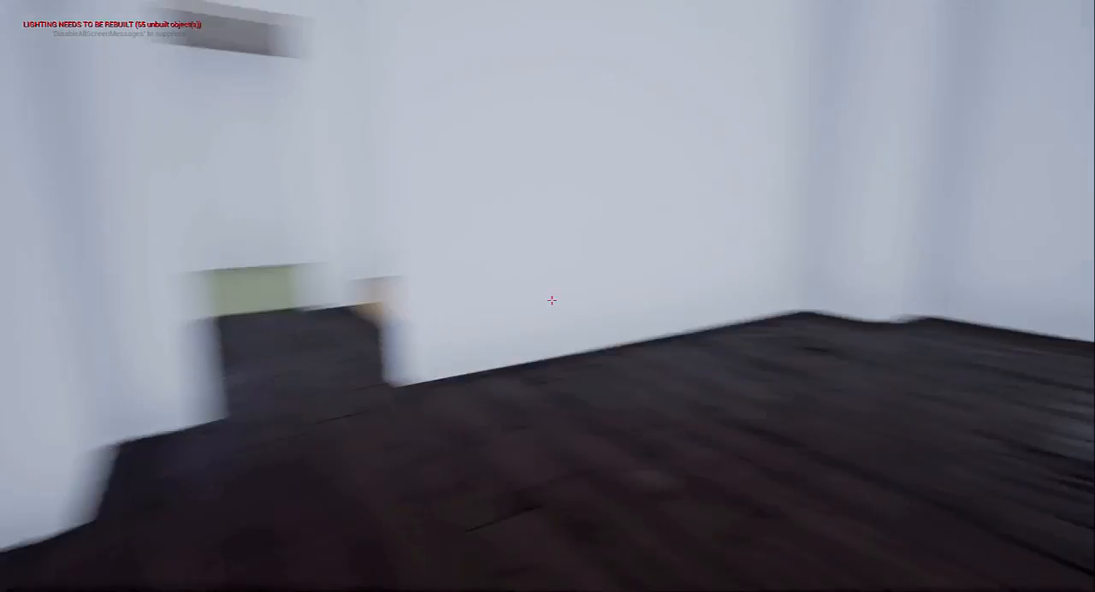
{"action": "key", "text": "w"}
{"action": "key", "text": "w"}
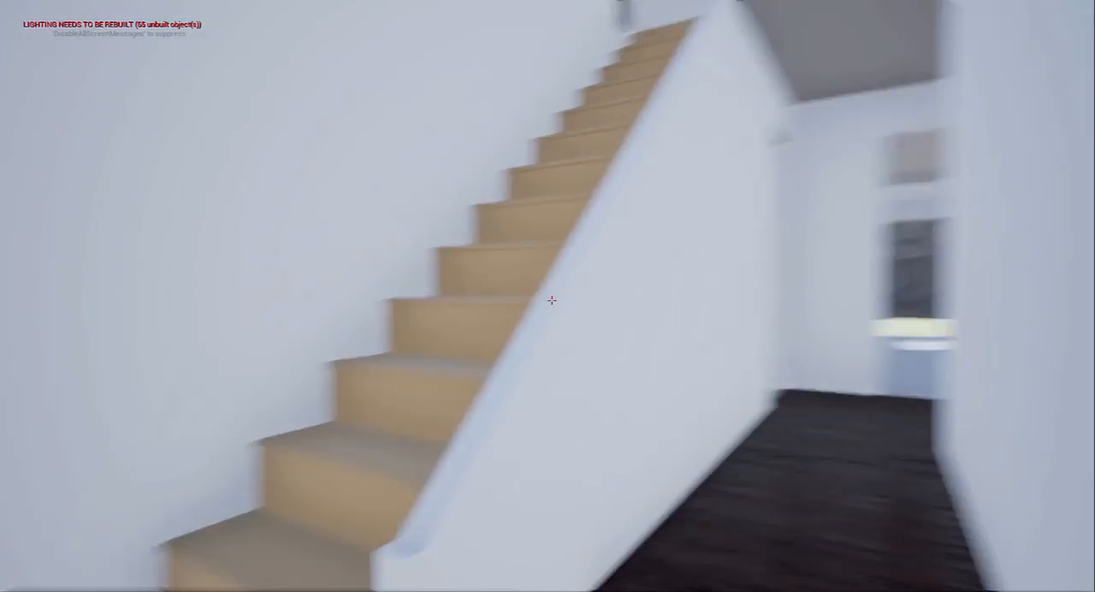
{"action": "key", "text": "w"}
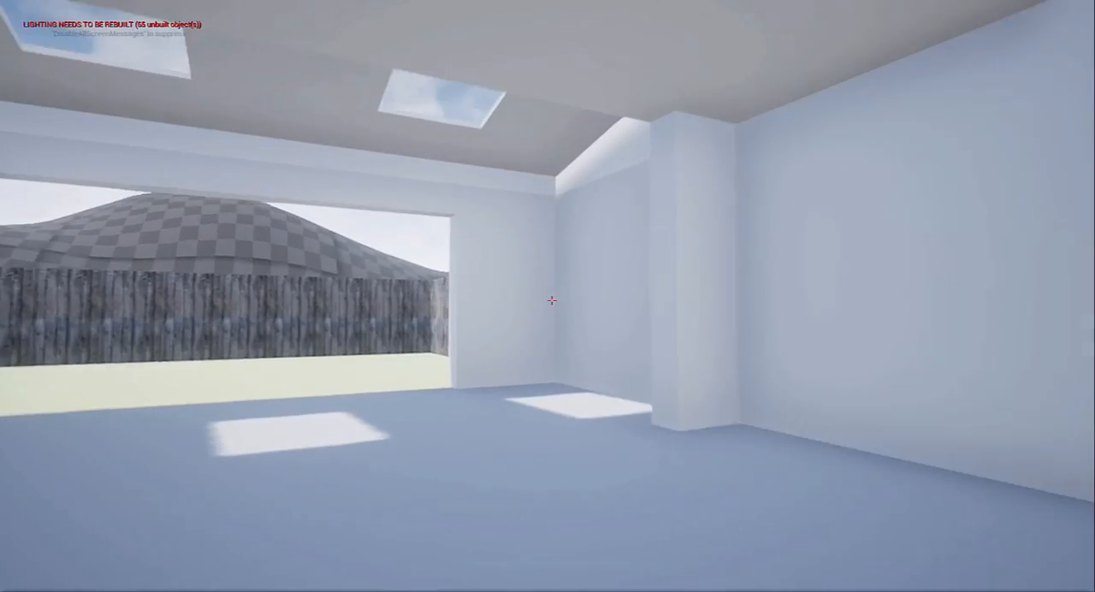
{"action": "key", "text": "w"}
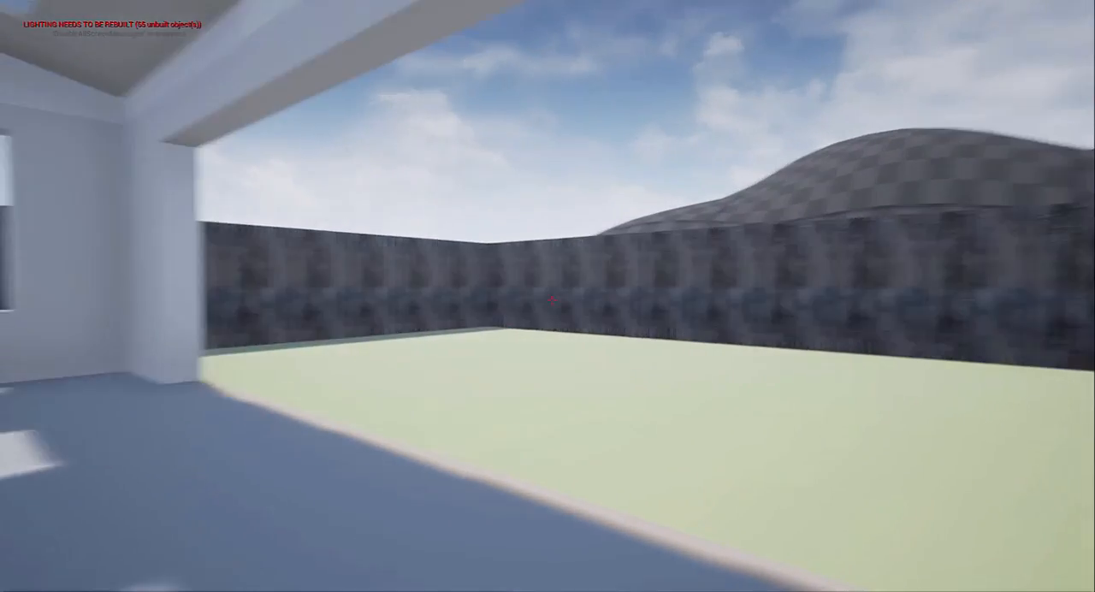
{"action": "key", "text": "w"}
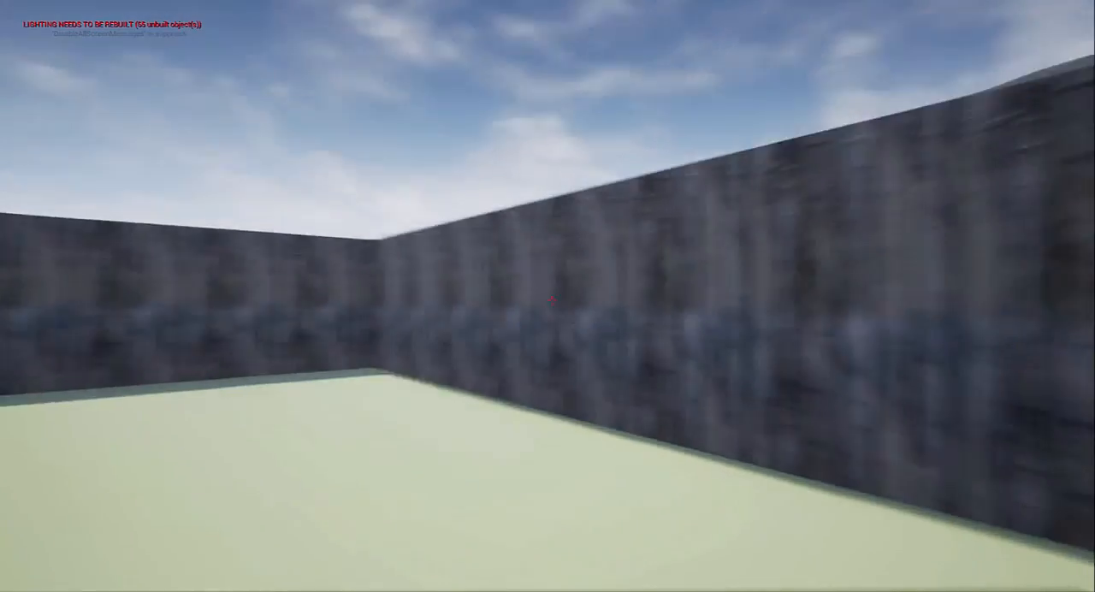
{"action": "key", "text": "d"}
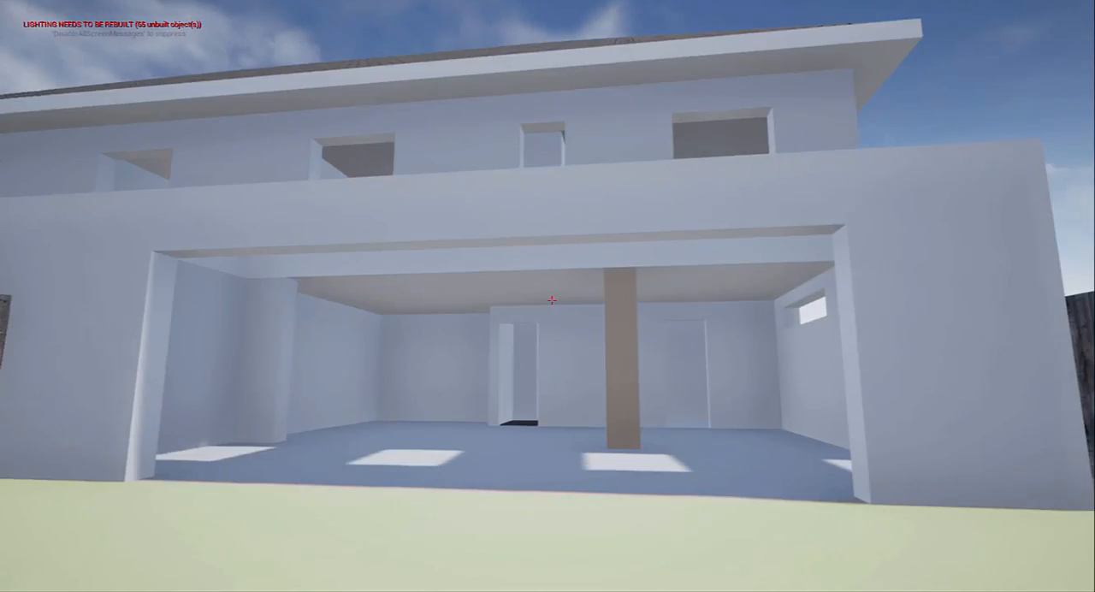
{"action": "key", "text": "Escape"}
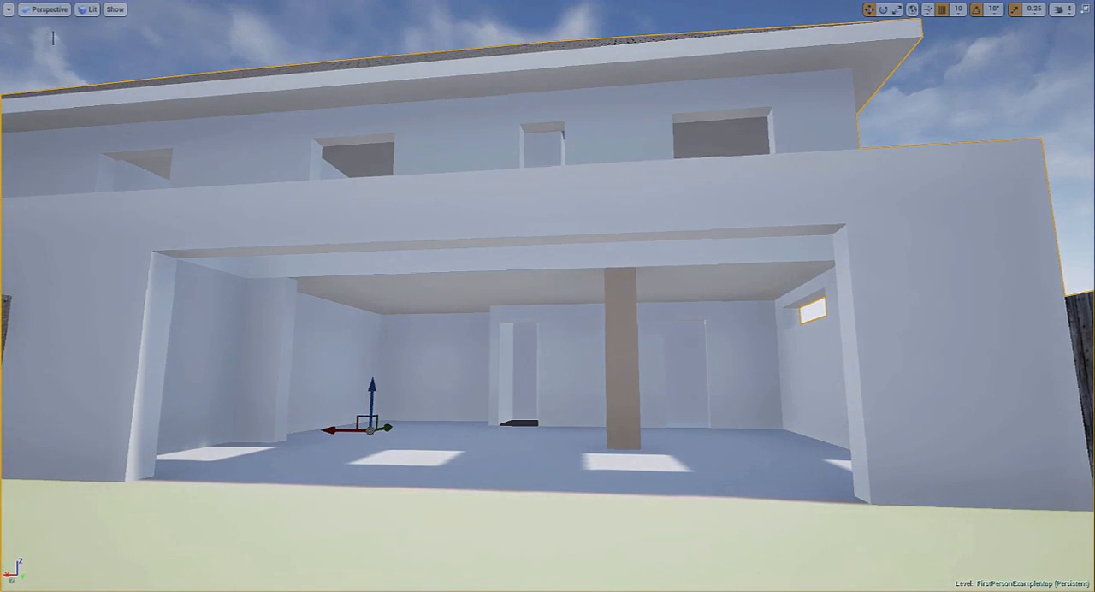
{"action": "key", "text": "F11"}
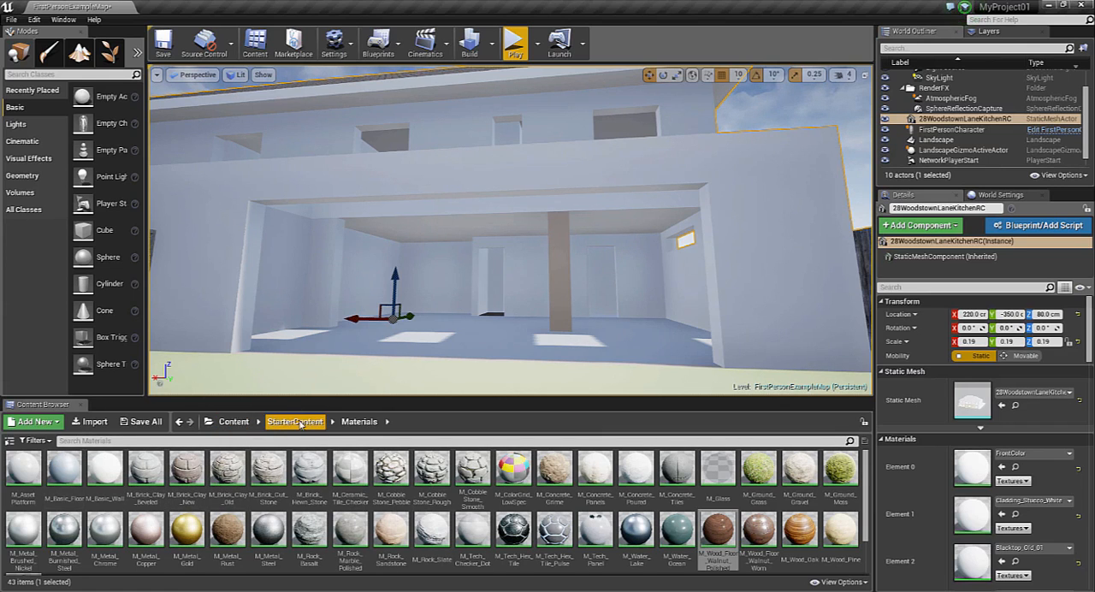
Apply the Wall material from the House Materials folder to the pillar in the open rear room
{"action": "left_click", "coordinate": [231, 422]}
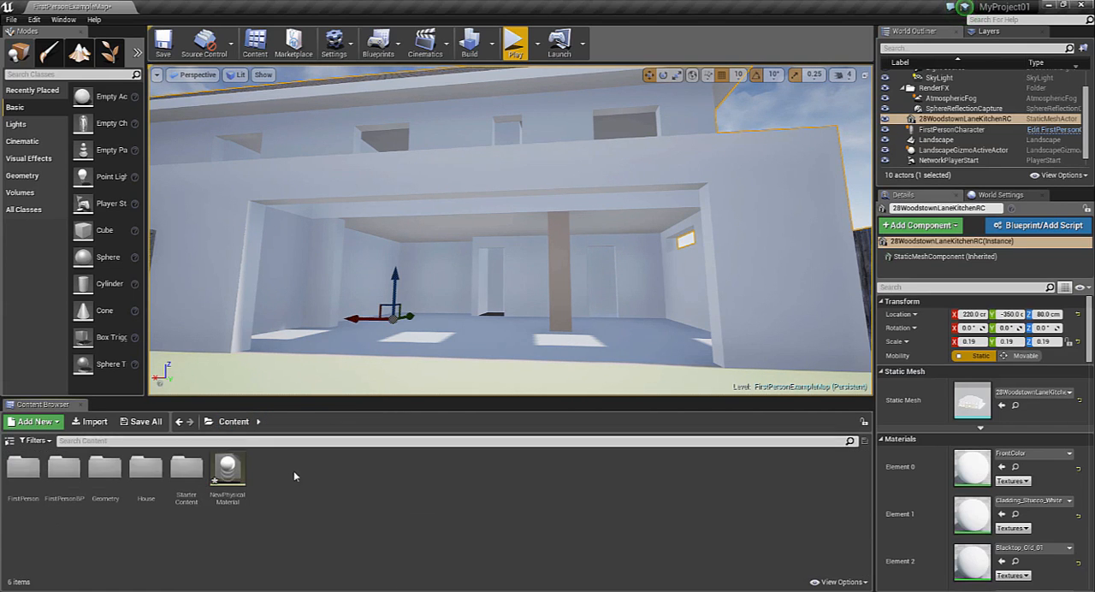
{"action": "double_click", "coordinate": [146, 469]}
{"action": "double_click", "coordinate": [24, 468]}
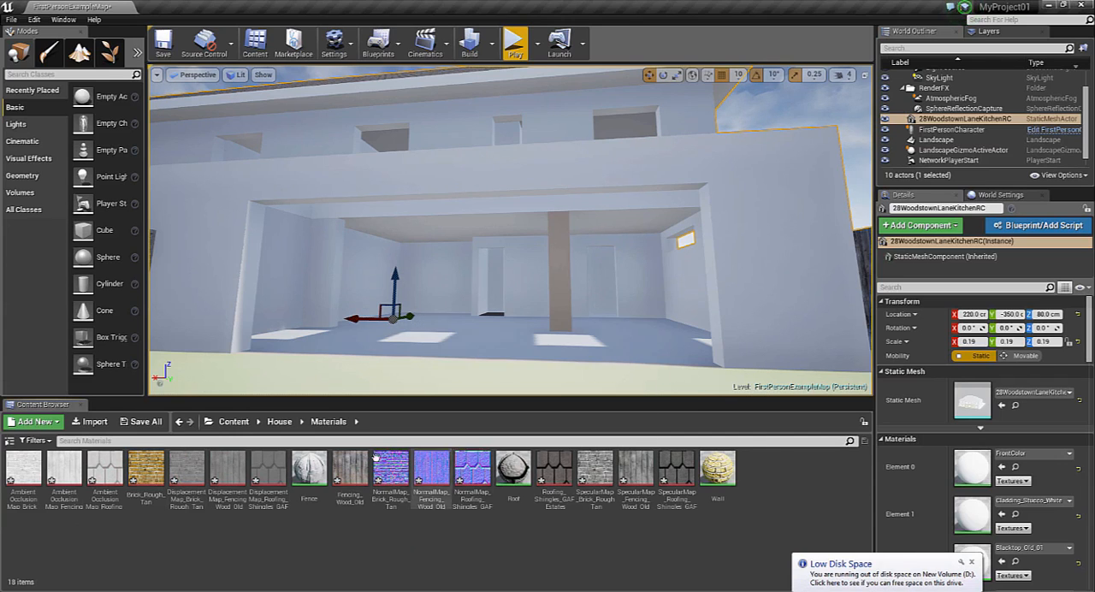
{"action": "left_click_drag", "start_coordinate": [716, 478], "coordinate": [560, 284]}
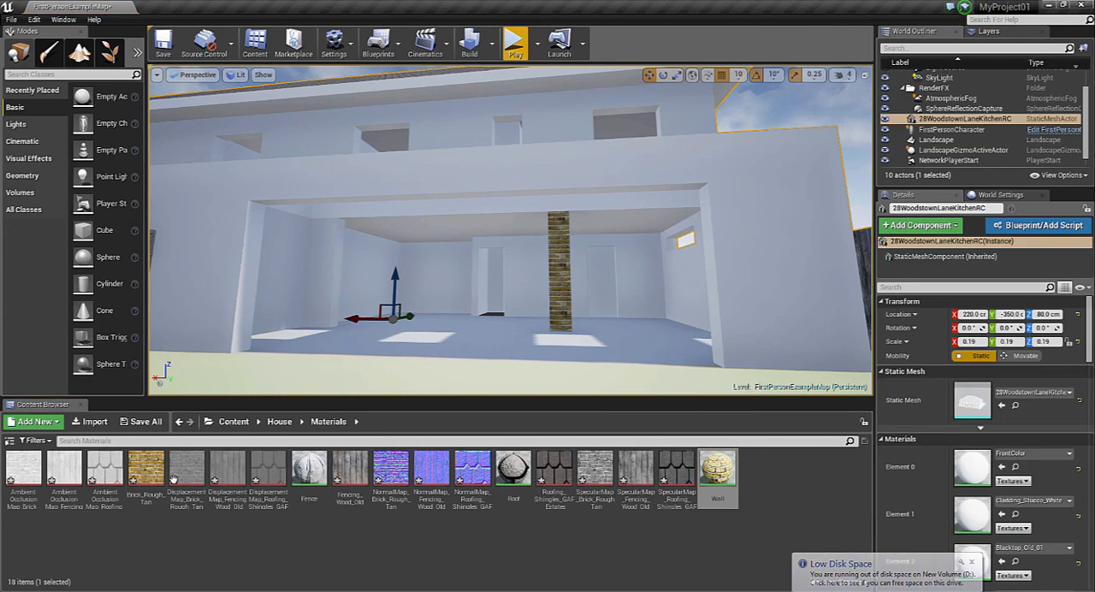
Apply the M_Concrete_Tiles material from the StarterContent Materials folder to the floor of the open rear room
{"action": "left_click", "coordinate": [231, 425]}
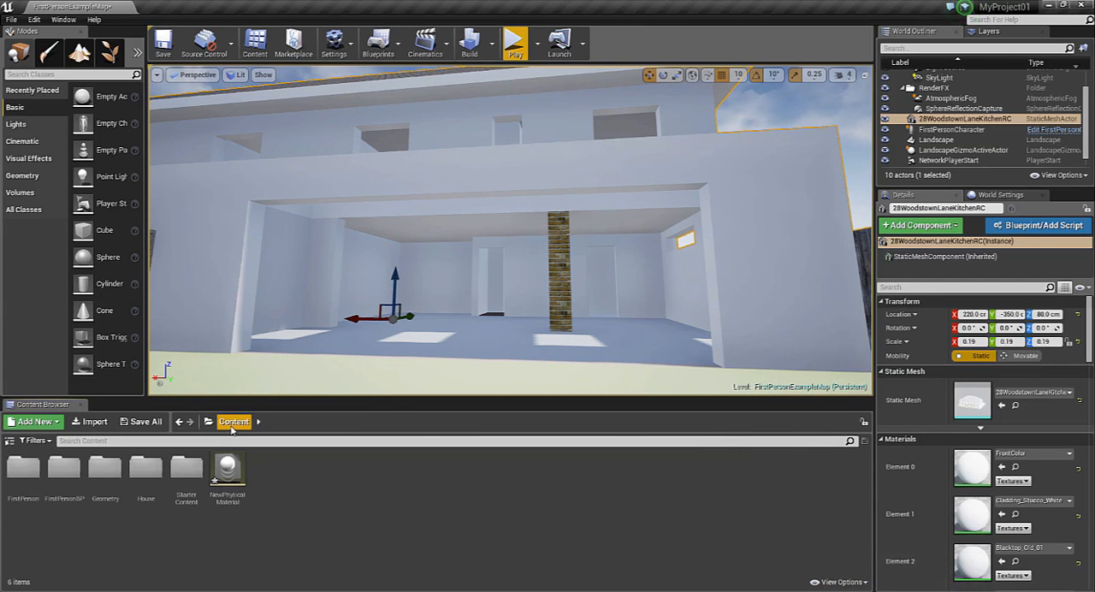
{"action": "double_click", "coordinate": [199, 473]}
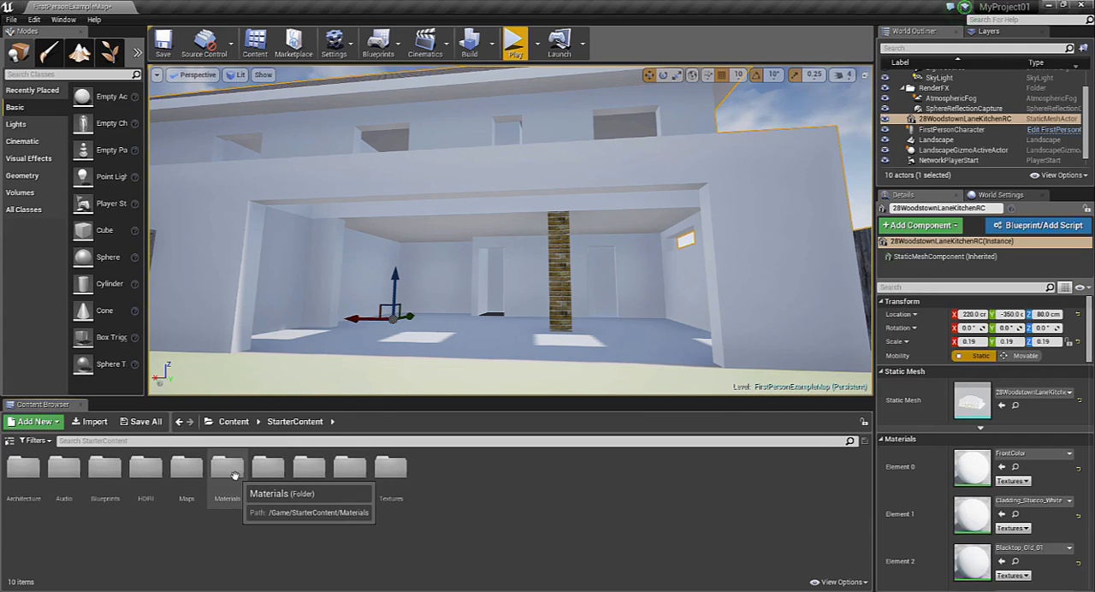
{"action": "double_click", "coordinate": [228, 469]}
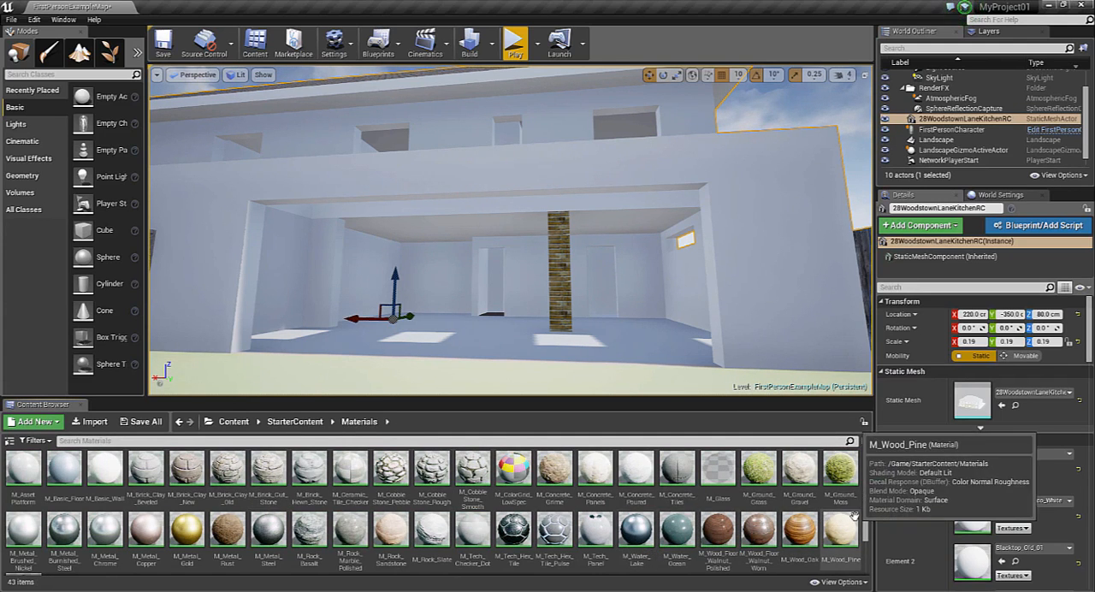
{"action": "left_click_drag", "start_coordinate": [677, 471], "coordinate": [603, 339]}
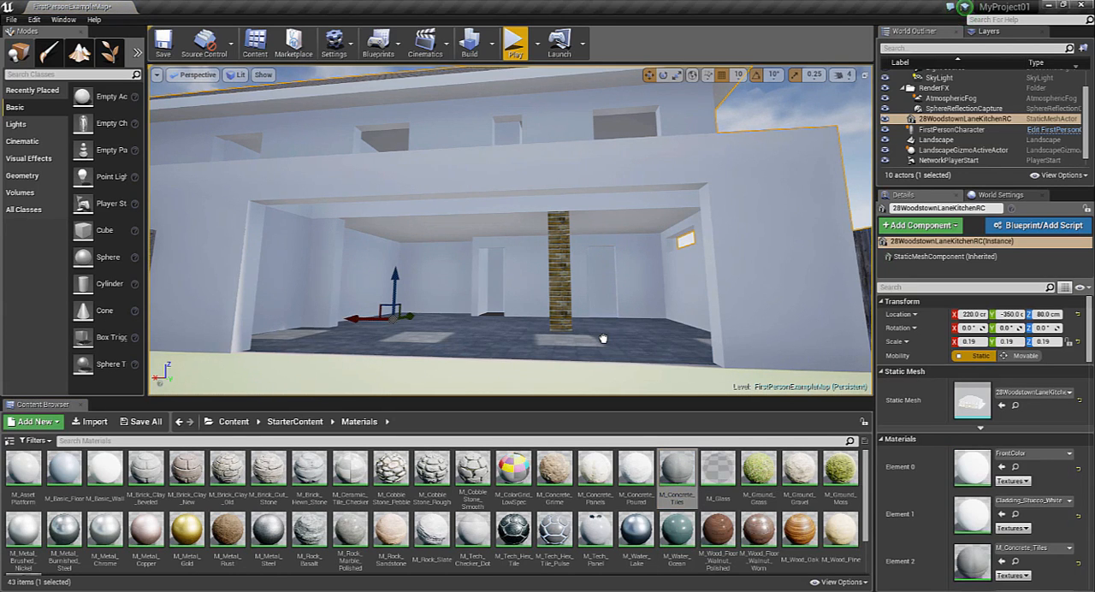
Play the level full screen and walk through the ground floor into the rear room to inspect its tiled floor and brick pillar
{"action": "left_click", "coordinate": [515, 42]}
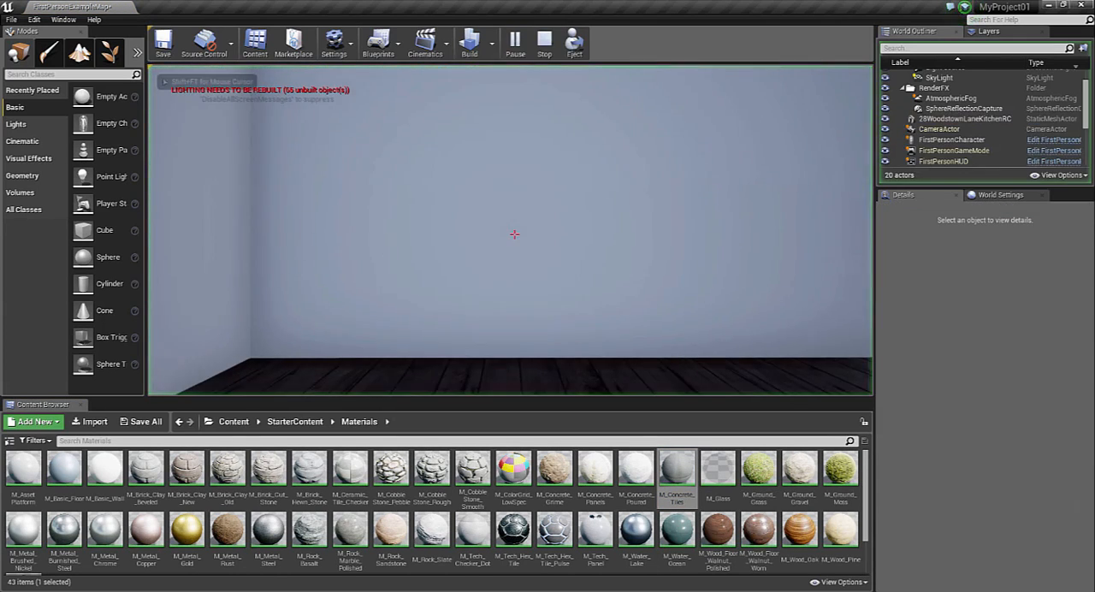
{"action": "key", "text": "F11"}
{"action": "key", "text": "w"}
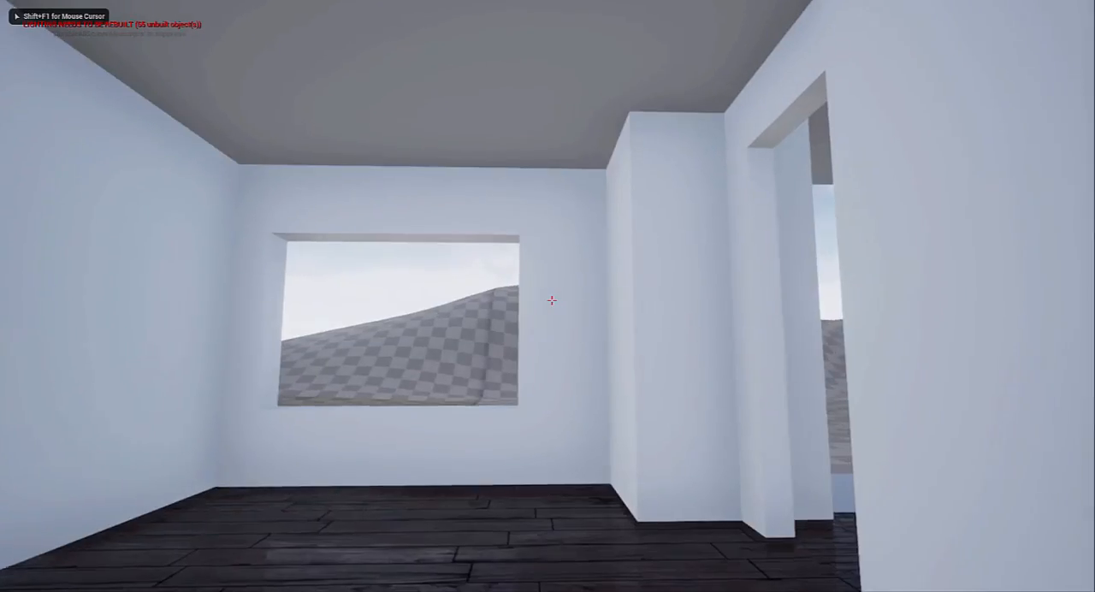
{"action": "key", "text": "w"}
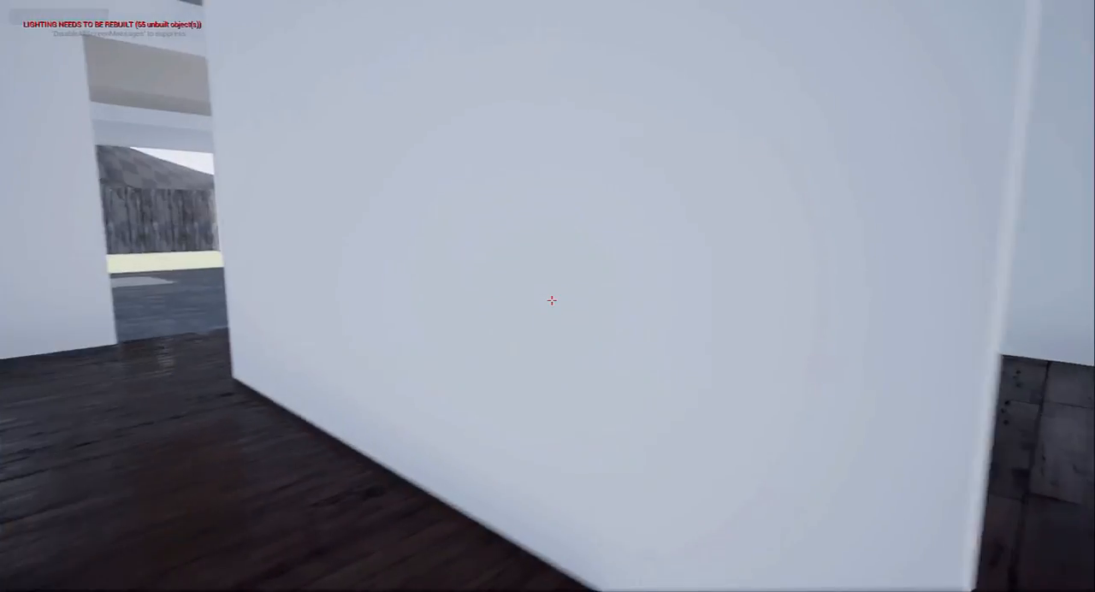
{"action": "key", "text": "w"}
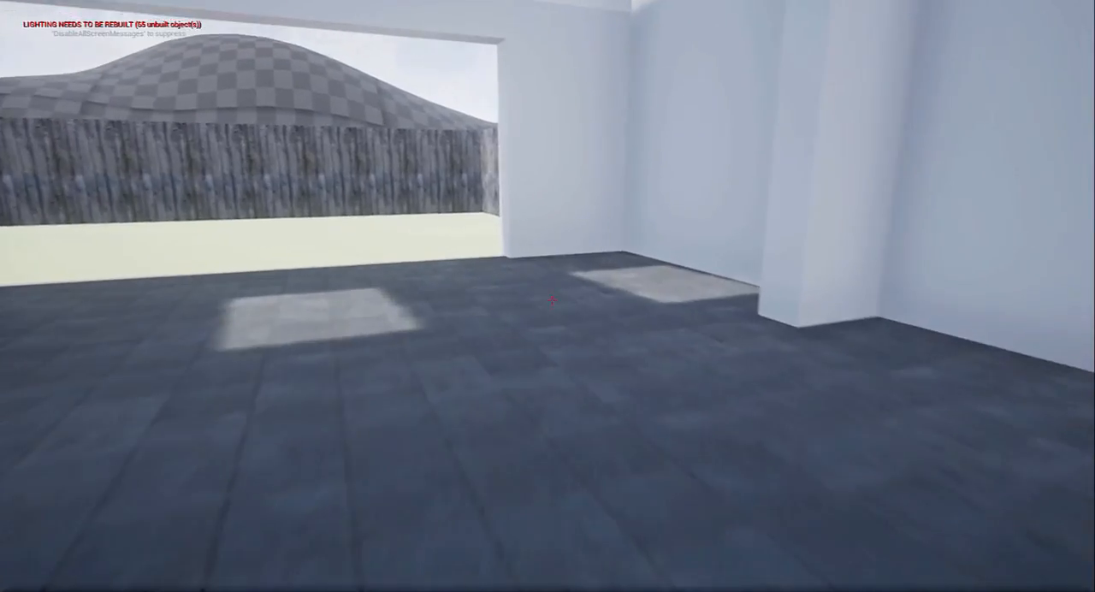
{"action": "key", "text": "w"}
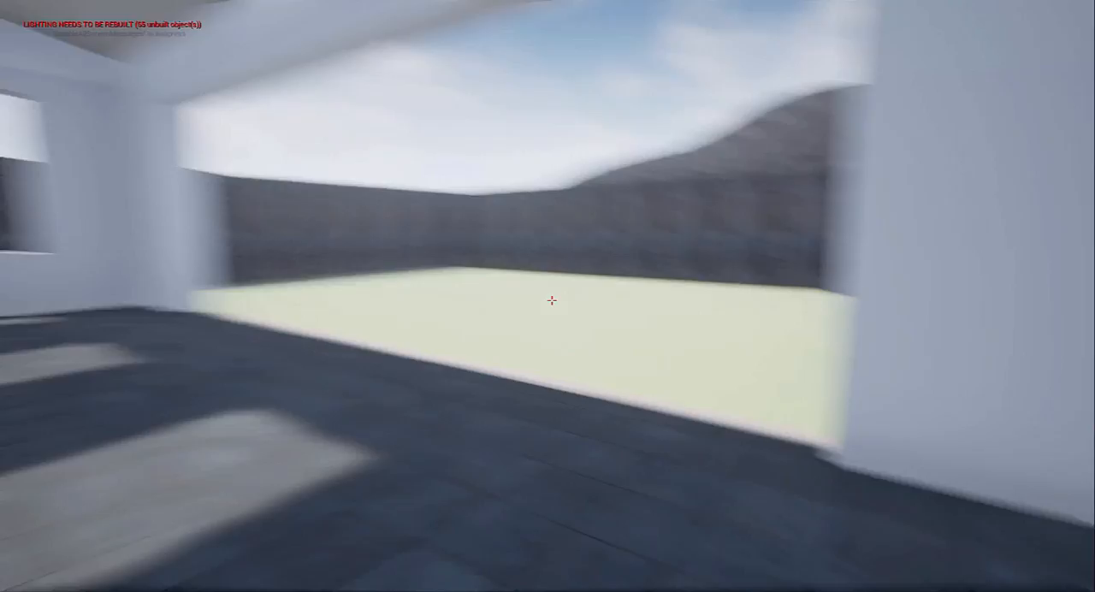
{"action": "key", "text": "w"}
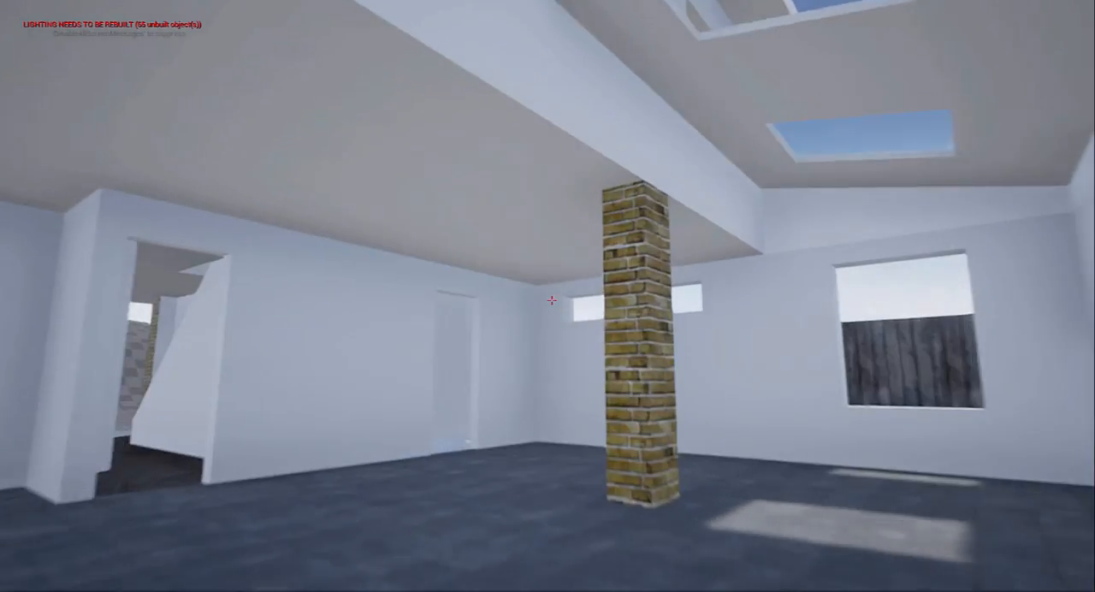
{"action": "key", "text": "w"}
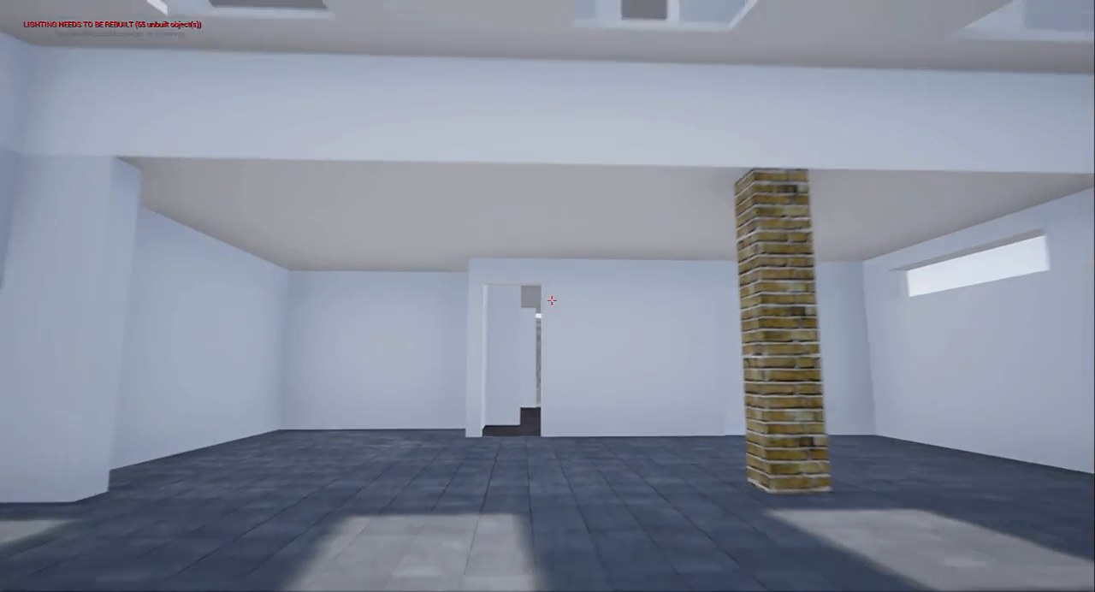
Walk outside along the fenced side passage and back, ending the full-screen session at the rear room's edge facing the garden lawn
{"action": "key", "text": "s"}
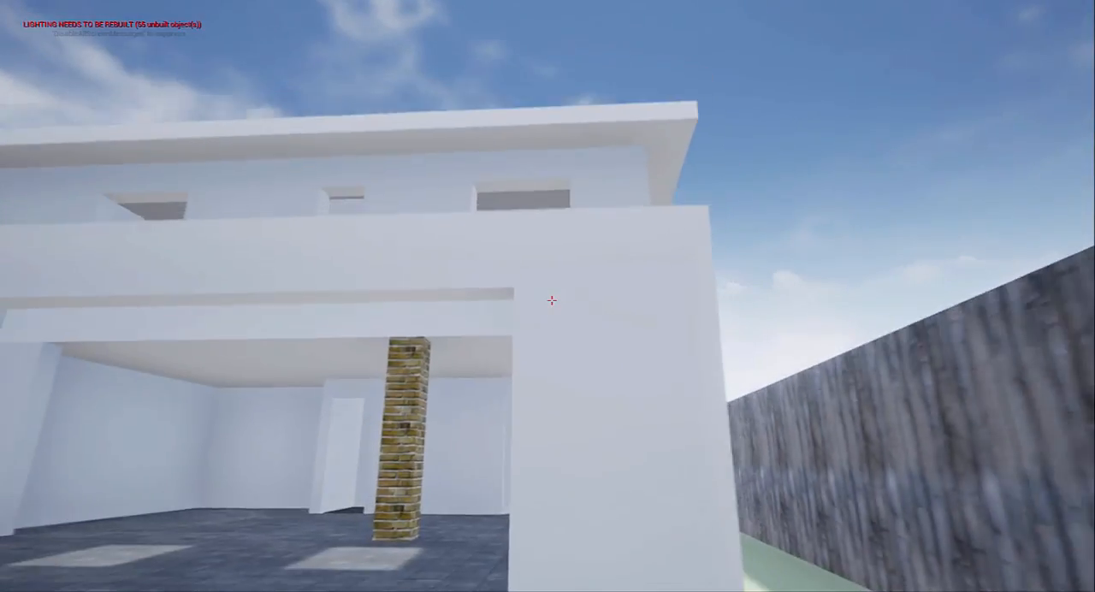
{"action": "key", "text": "w"}
{"action": "key", "text": "w"}
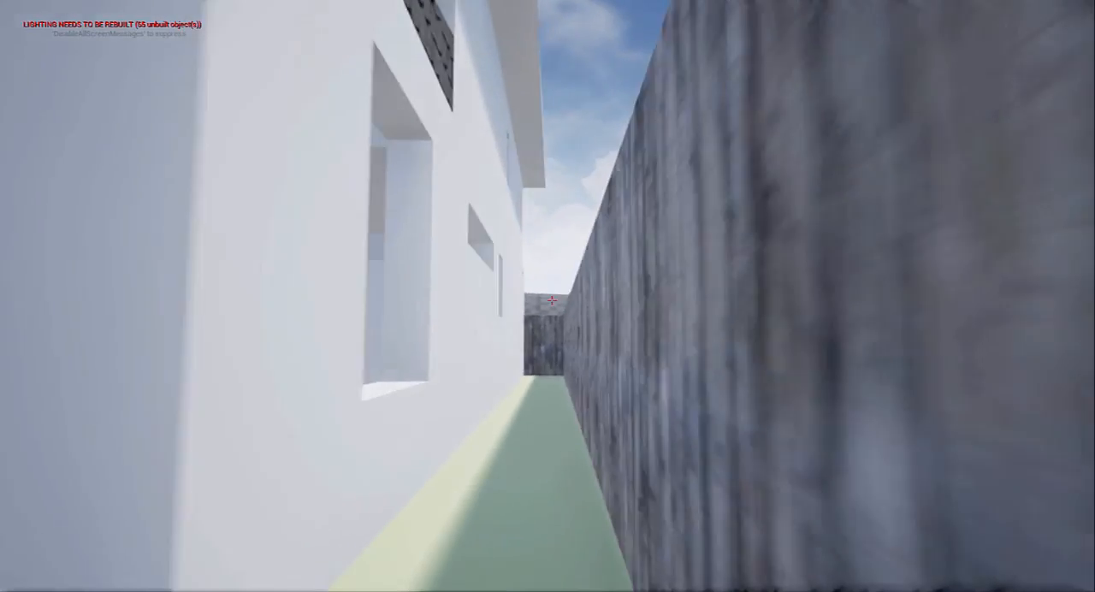
{"action": "key", "text": "w"}
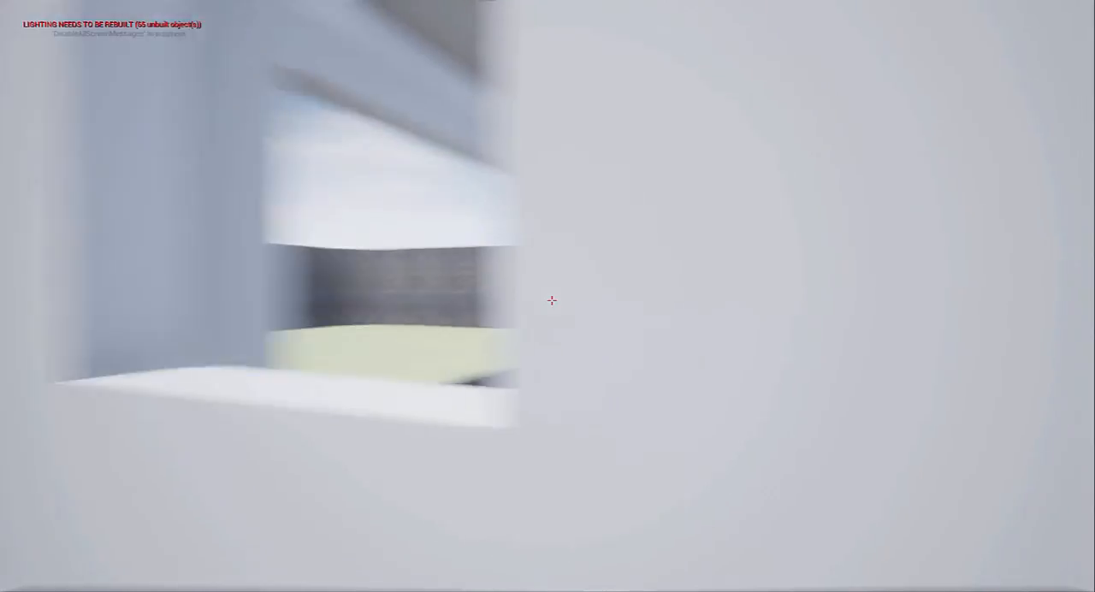
{"action": "key", "text": "w"}
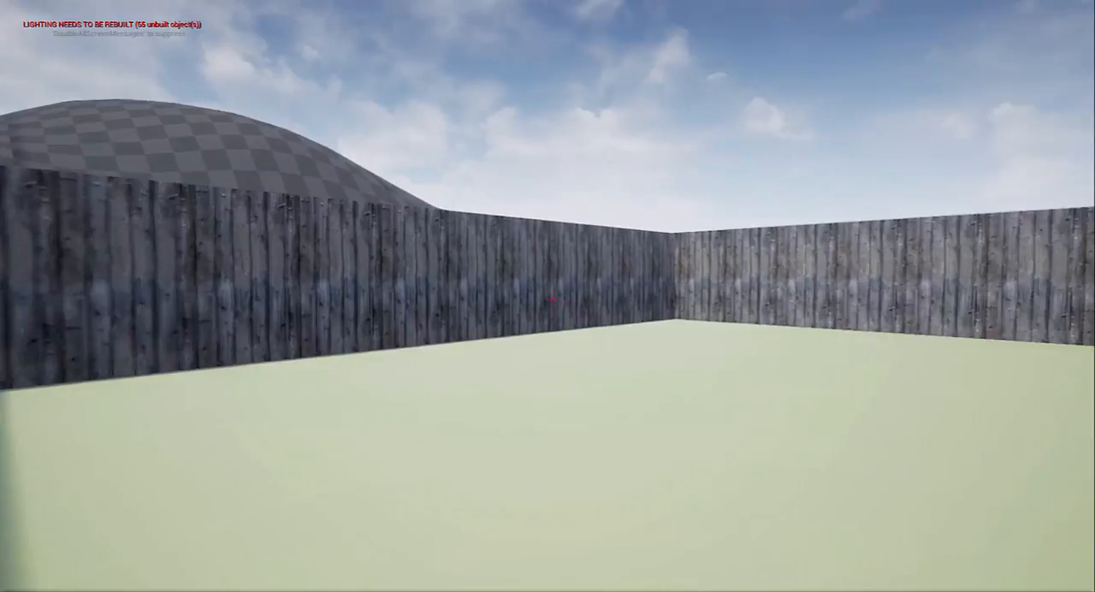
{"action": "key", "text": "w"}
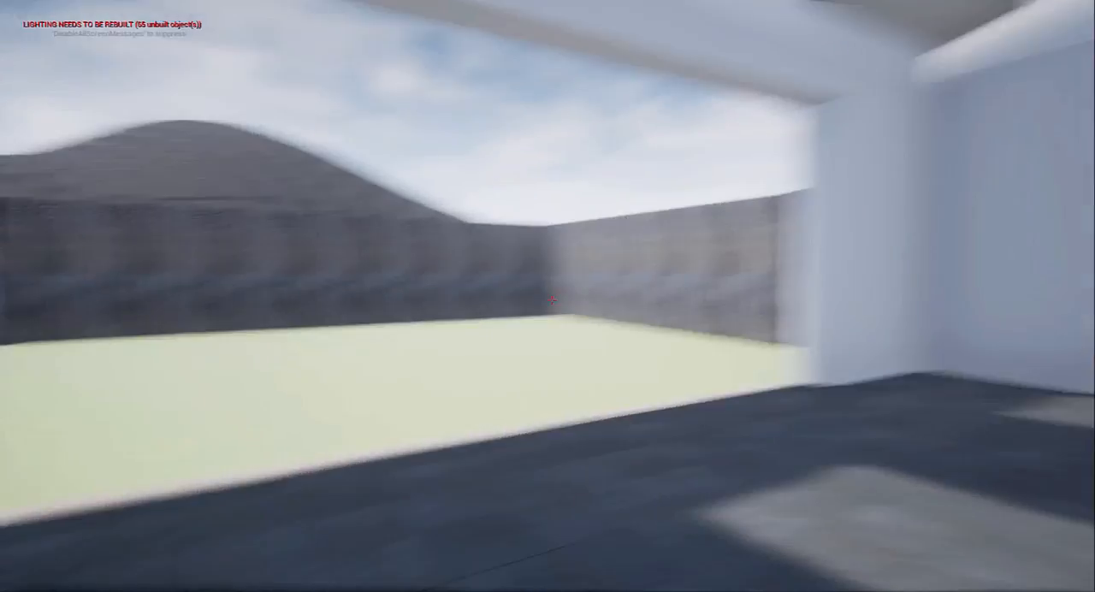
{"action": "key", "text": "Escape"}
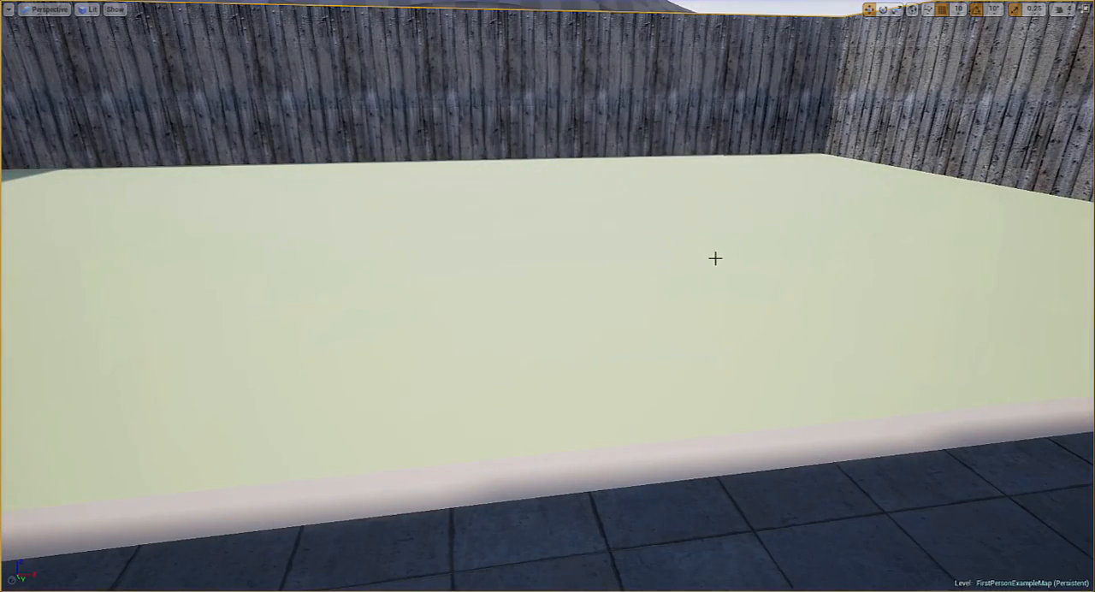
{"action": "key", "text": "F11"}
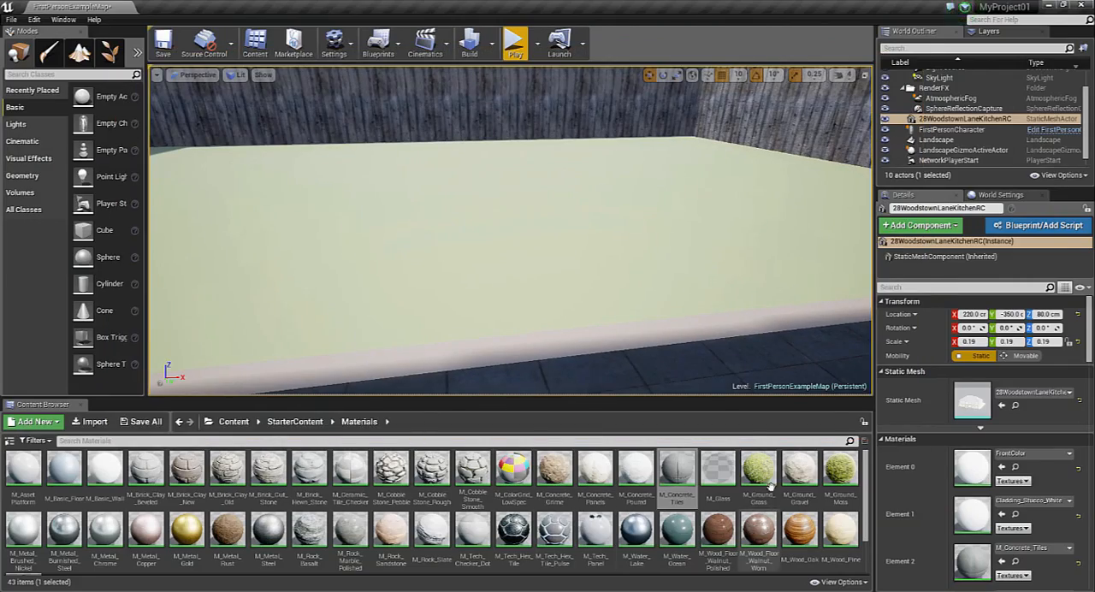
Try M_Ground_Grass and M_Ground_Moss on the back garden lawn and settle on M_Ground_Grass
{"action": "left_click_drag", "start_coordinate": [760, 474], "coordinate": [640, 285]}
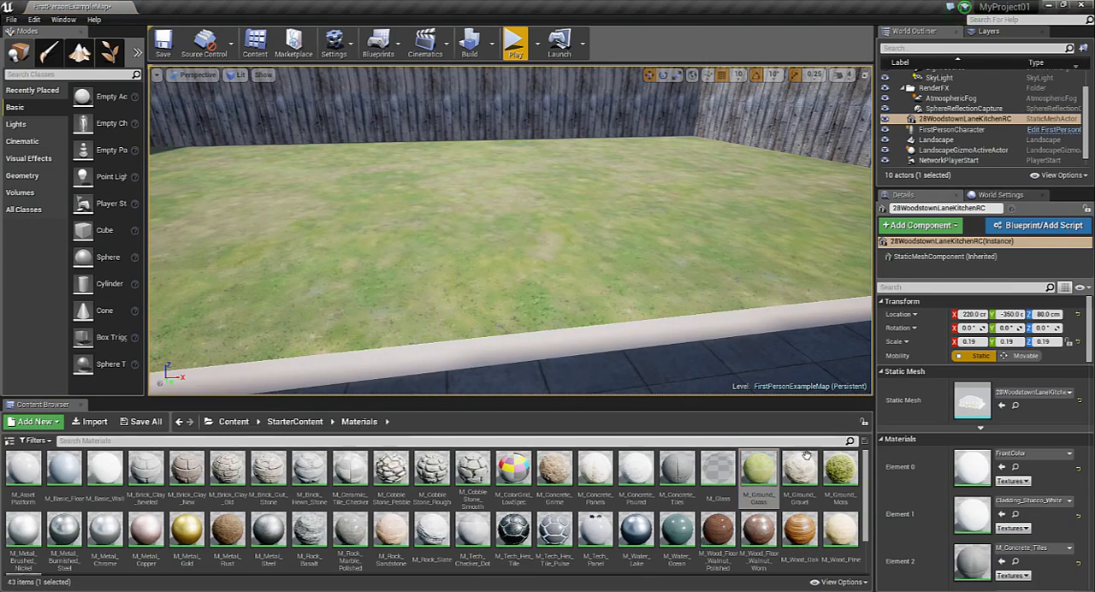
{"action": "left_click_drag", "start_coordinate": [840, 469], "coordinate": [571, 225]}
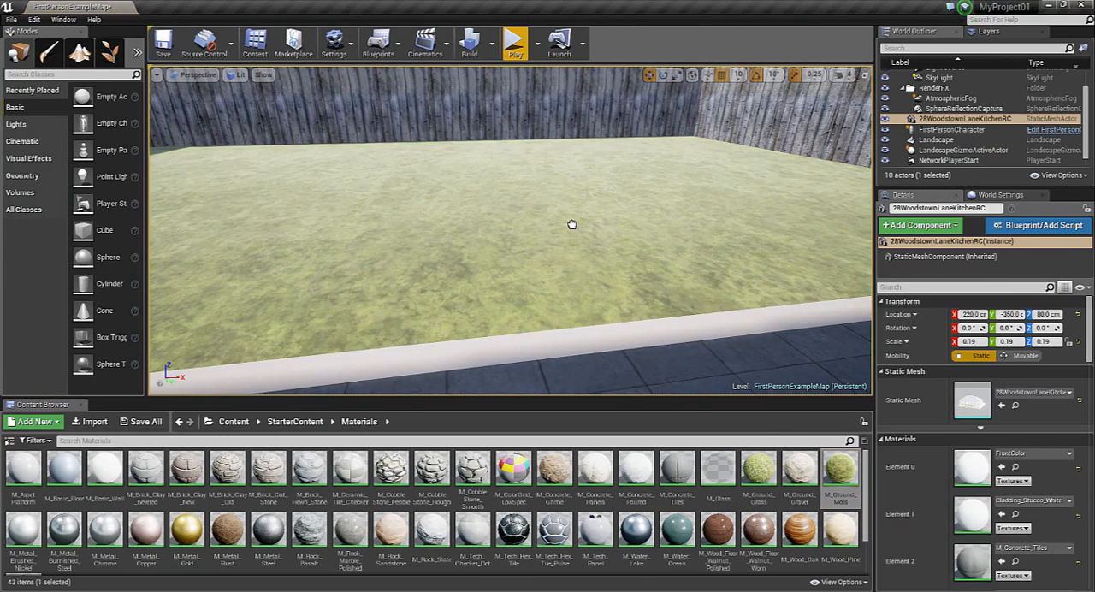
{"action": "left_click_drag", "start_coordinate": [759, 470], "coordinate": [558, 209]}
Try to apply M_Ground_Grass directly to the checkered landscape surface beyond the garden fence
{"action": "key", "text": "w"}
{"action": "right_click_drag", "start_coordinate": [552, 194], "coordinate": [610, 183]}
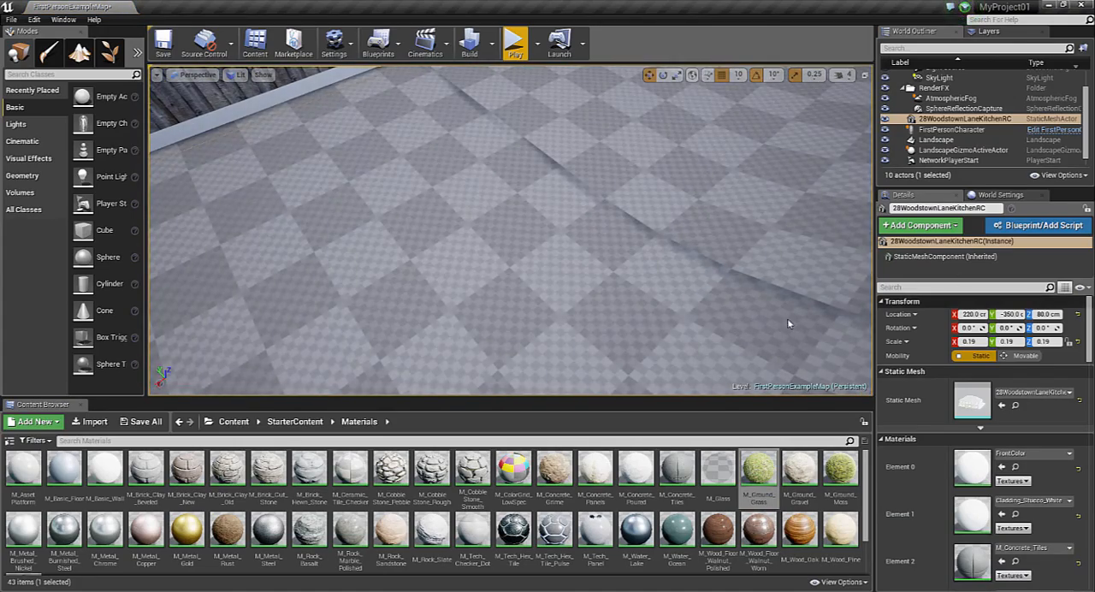
{"action": "left_click_drag", "start_coordinate": [759, 470], "coordinate": [719, 309]}
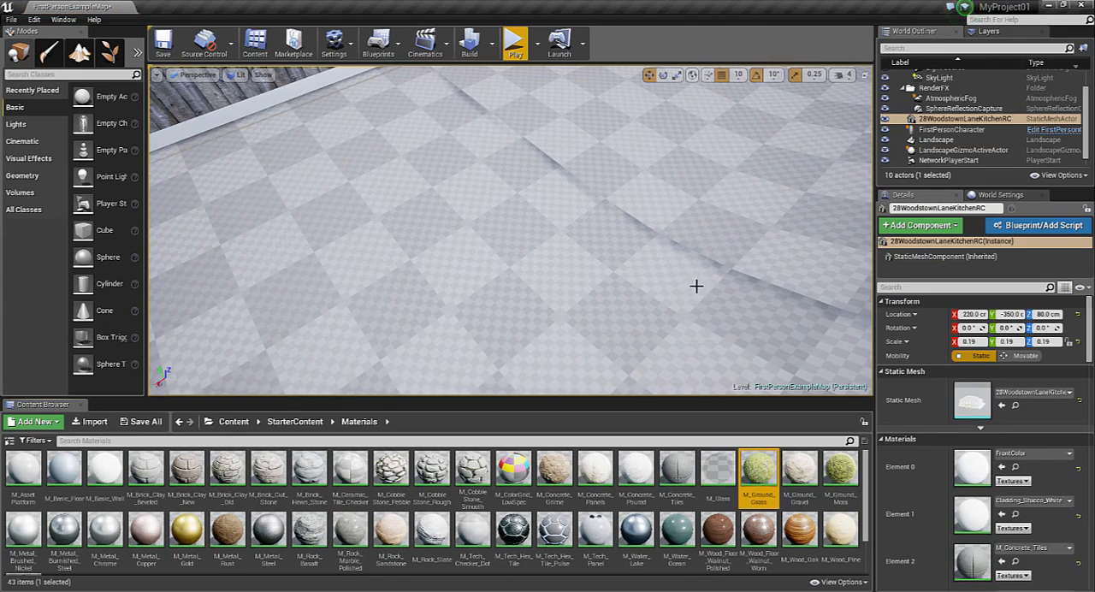
Select the Landscape, switch to landscape editing mode and assign M_Ground_Grass as its Landscape Material
{"action": "right_click_drag", "start_coordinate": [696, 286], "coordinate": [668, 209]}
{"action": "key", "text": "s"}
{"action": "left_click", "coordinate": [696, 286]}
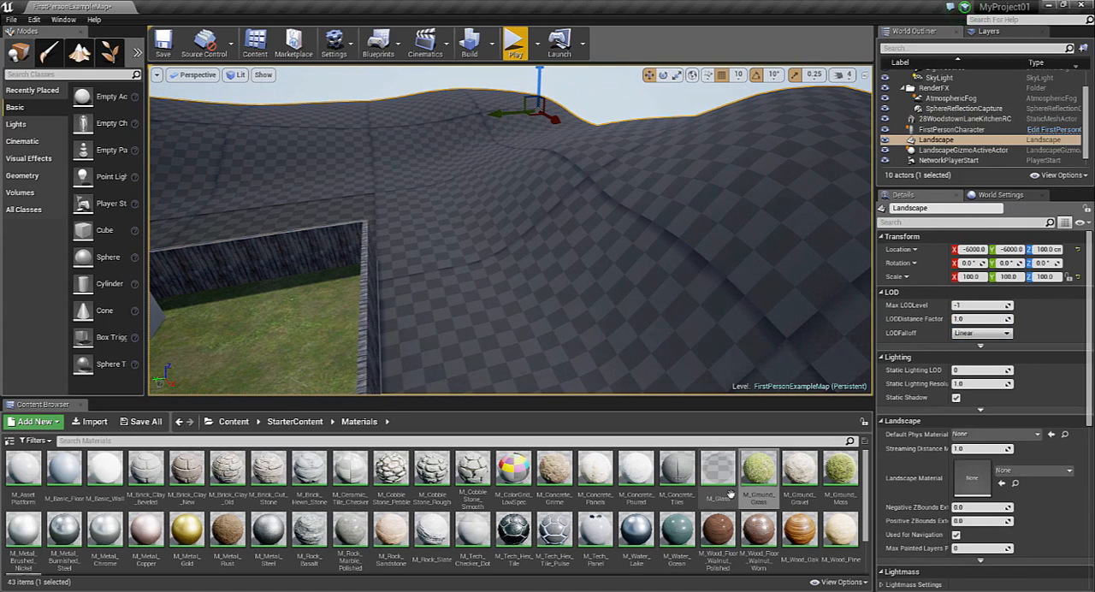
{"action": "left_click_drag", "start_coordinate": [758, 472], "coordinate": [632, 274]}
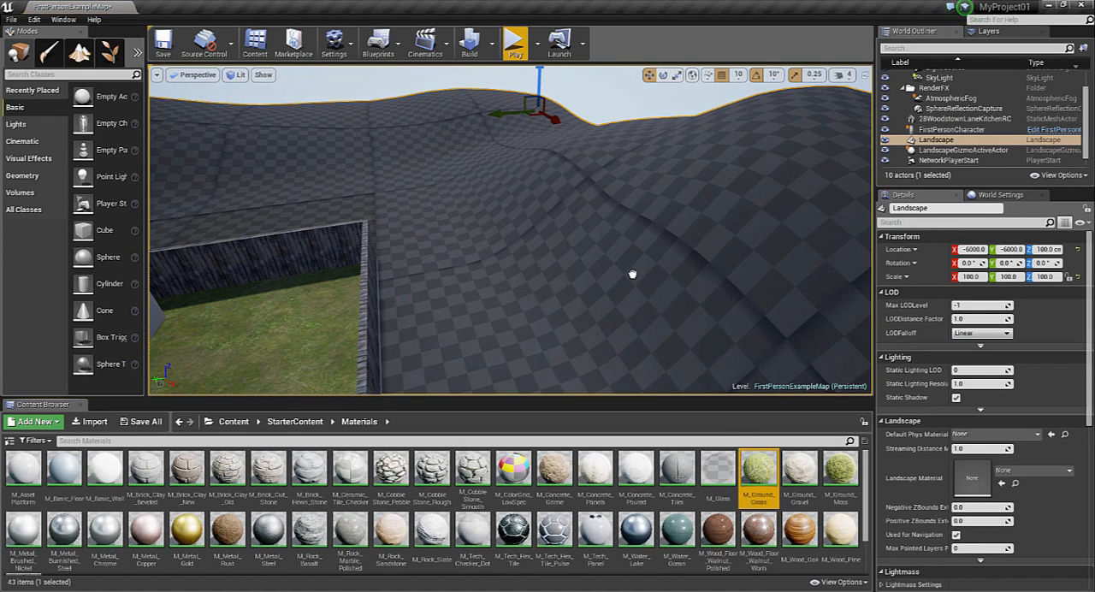
{"action": "right_click_drag", "start_coordinate": [586, 271], "coordinate": [372, 223]}
{"action": "left_click", "coordinate": [79, 53]}
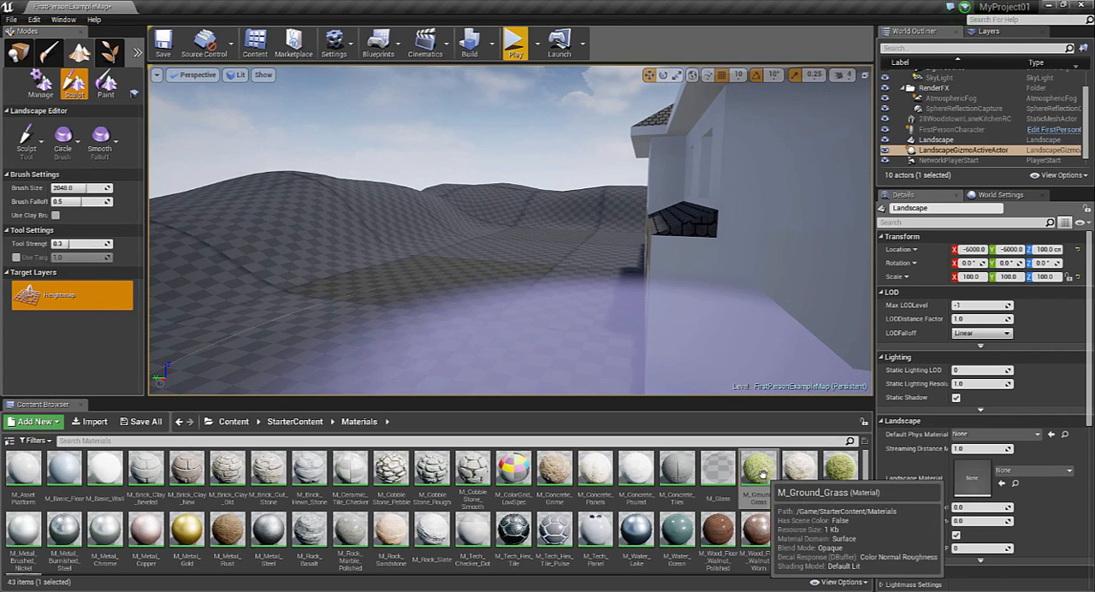
{"action": "left_click_drag", "start_coordinate": [765, 471], "coordinate": [973, 466]}
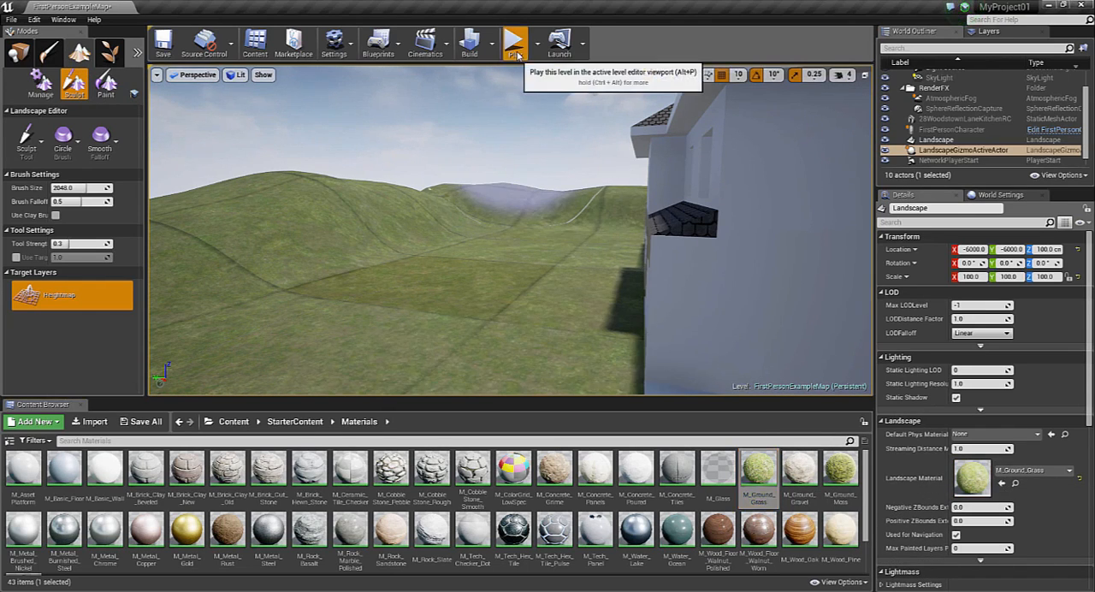
Play the level, walk out the front door and across the grassy landscape, and end the session with the whole house front in view
{"action": "left_click", "coordinate": [514, 45]}
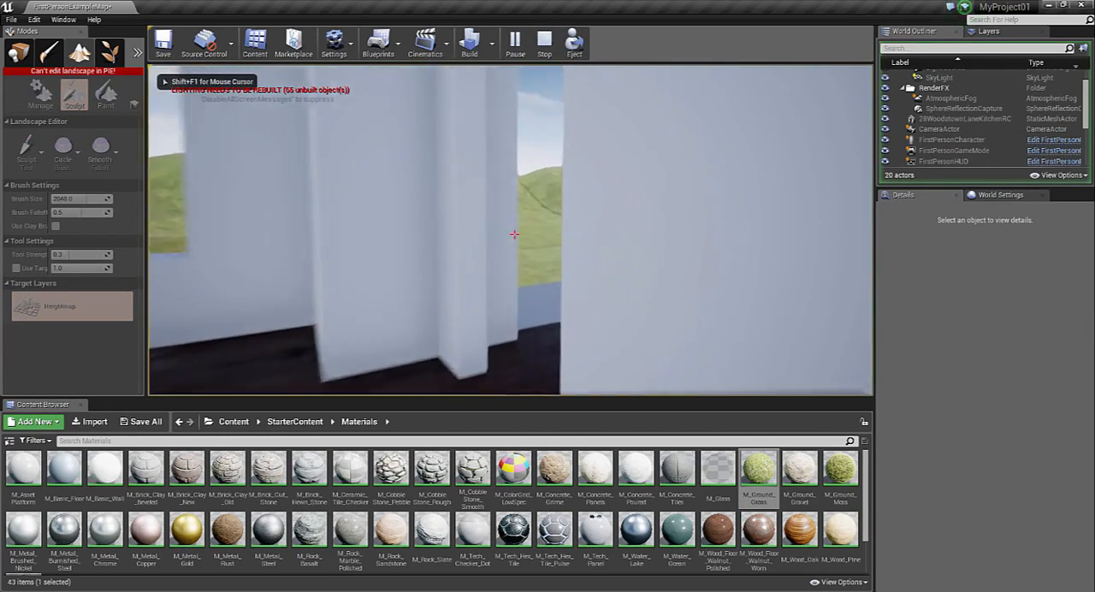
{"action": "key", "text": "w"}
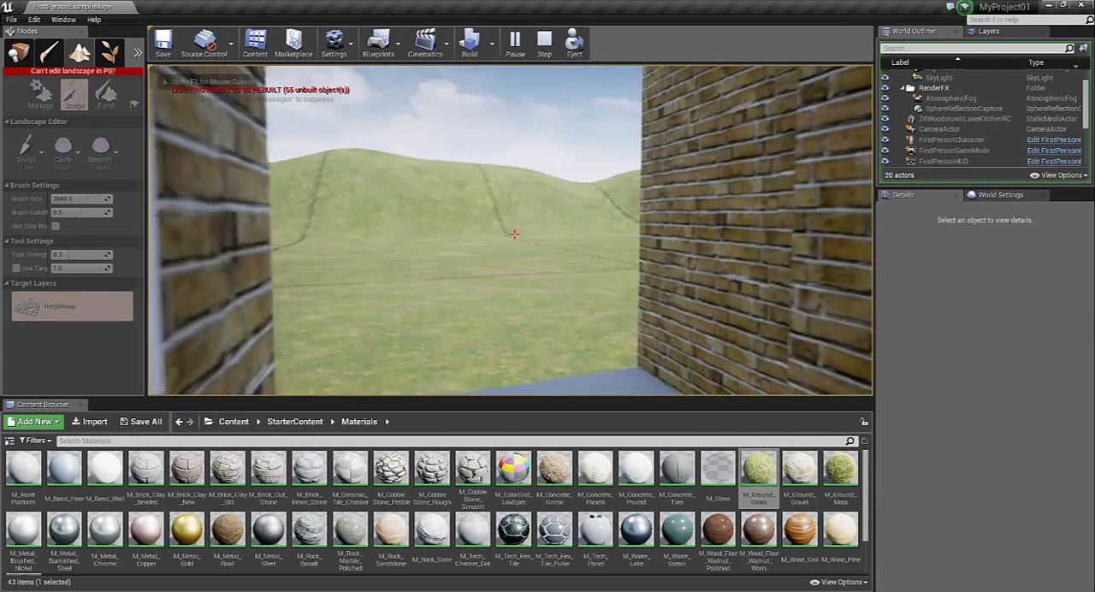
{"action": "key", "text": "w"}
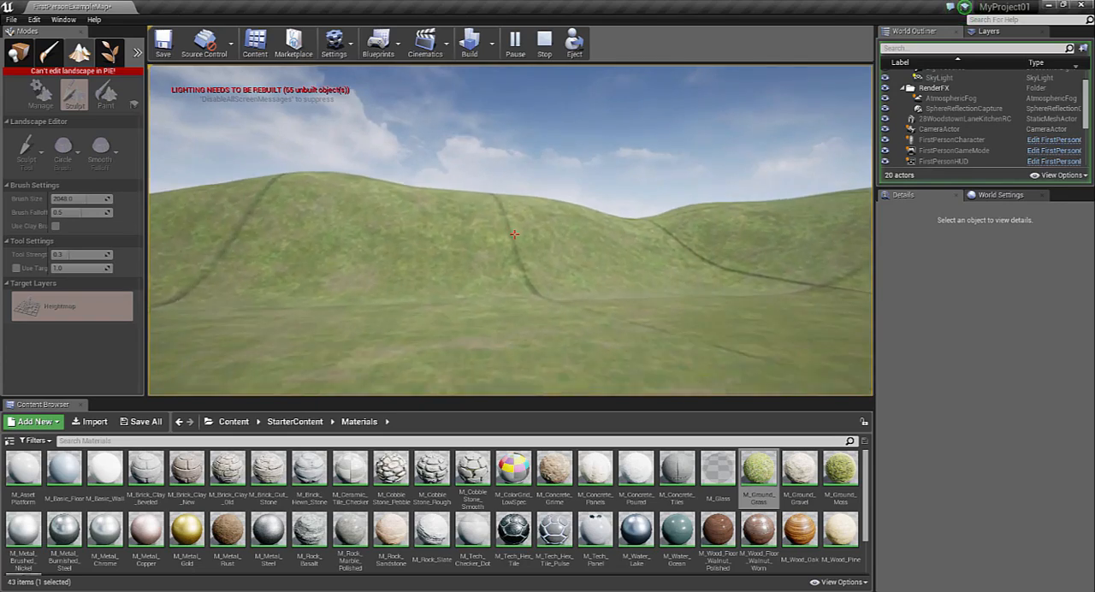
{"action": "key", "text": "w"}
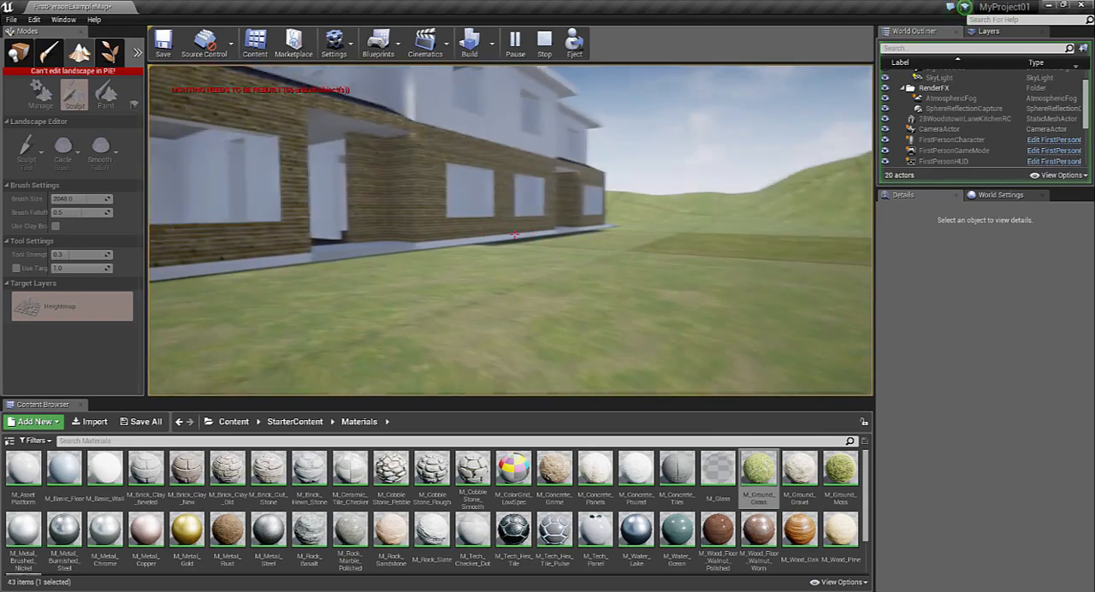
{"action": "key", "text": "w"}
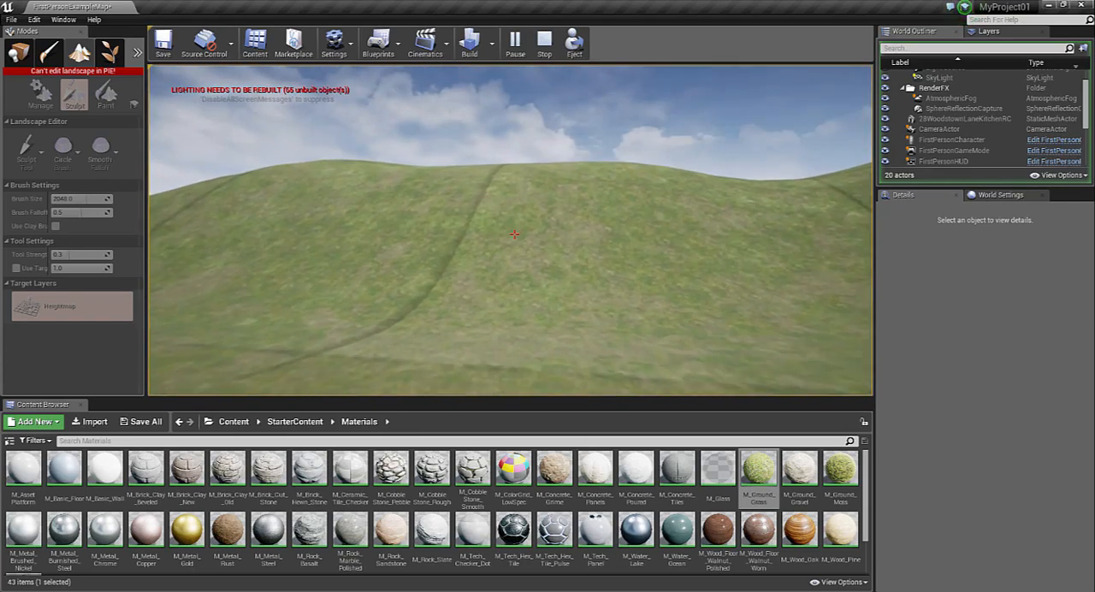
{"action": "key", "text": "w"}
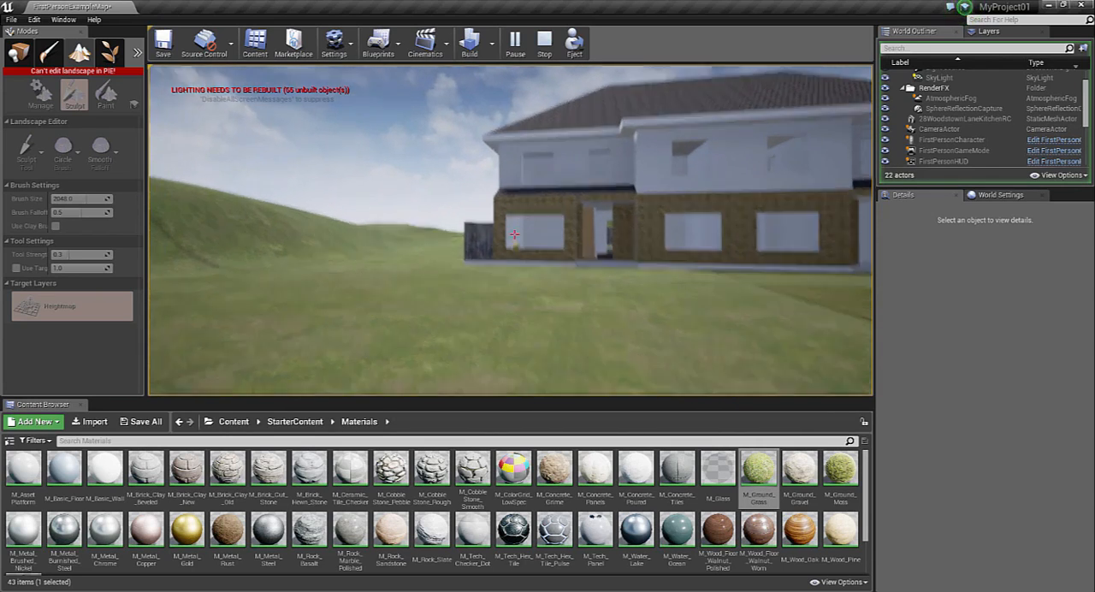
{"action": "key", "text": "w"}
{"action": "key", "text": "w"}
{"action": "left_click", "coordinate": [514, 233]}
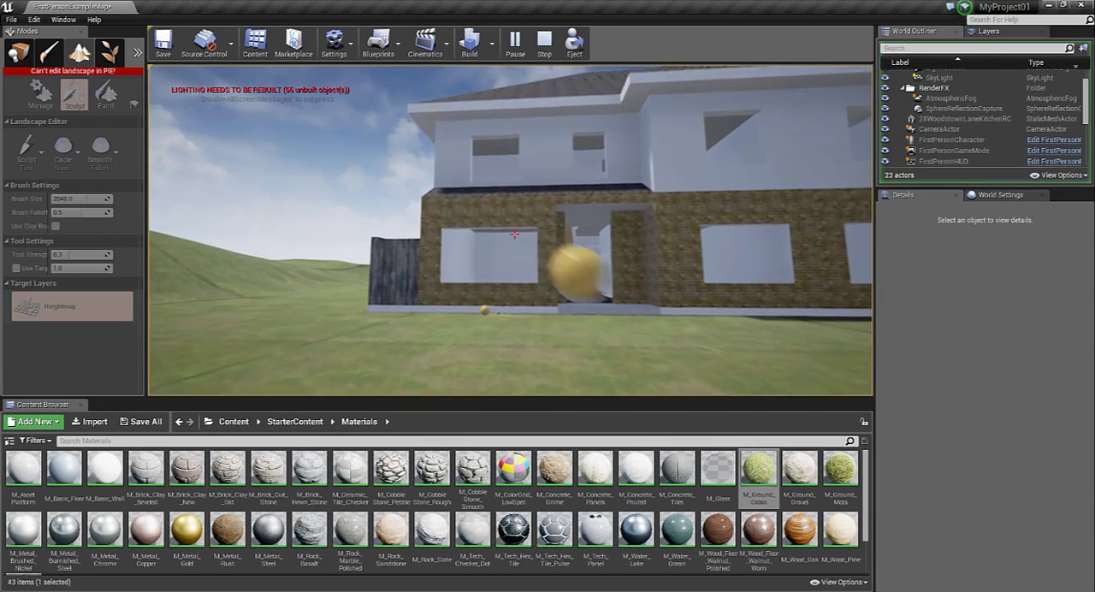
{"action": "key", "text": "Escape"}
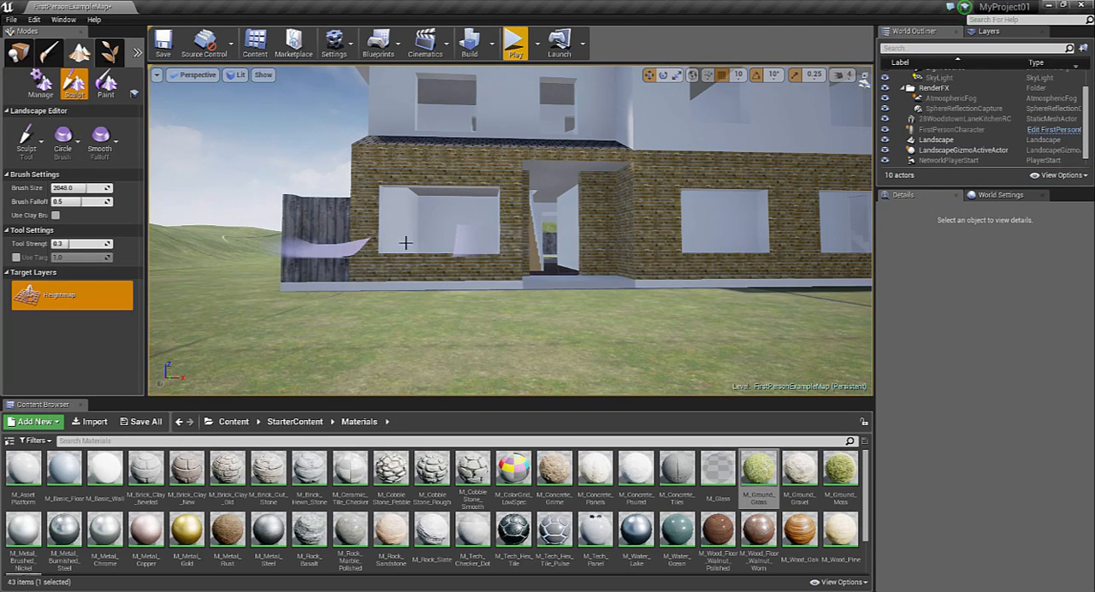
{"action": "mouse_move", "coordinate": [580, 325]}
{"action": "right_mouse_down"}
{"action": "mouse_move", "coordinate": [685, 324]}
{"action": "mouse_move", "coordinate": [676, 428]}
{"action": "mouse_move", "coordinate": [667, 299]}
{"action": "right_mouse_up"}
{"action": "key", "text": "s"}
{"action": "key", "text": "s"}
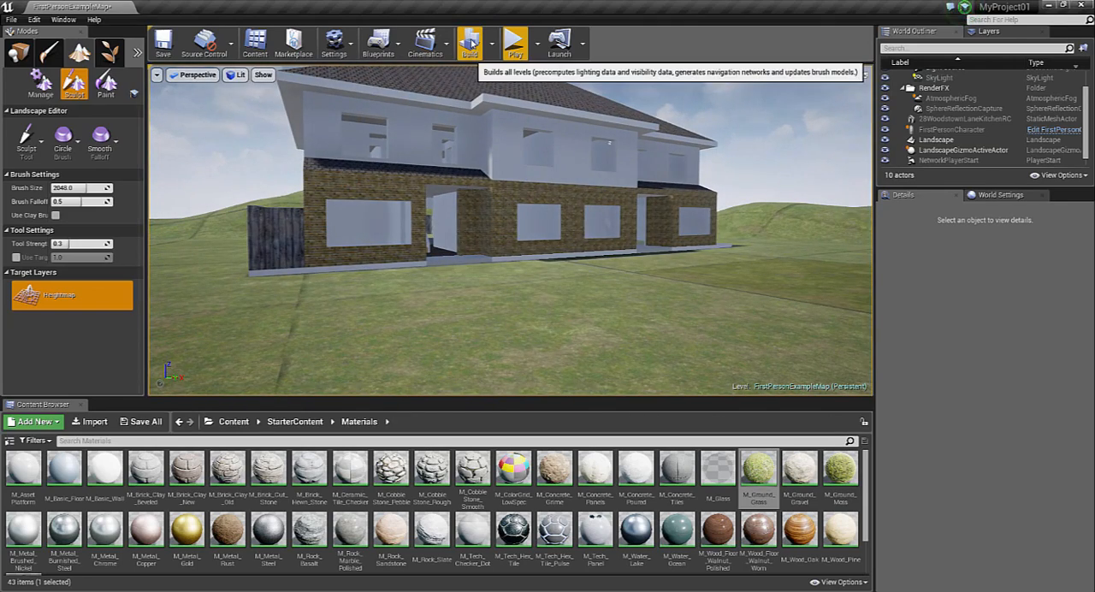
Switch to actor placement and add a Point Light near the ceiling beyond the narrow doorway inside the house
{"action": "left_click", "coordinate": [101, 139]}
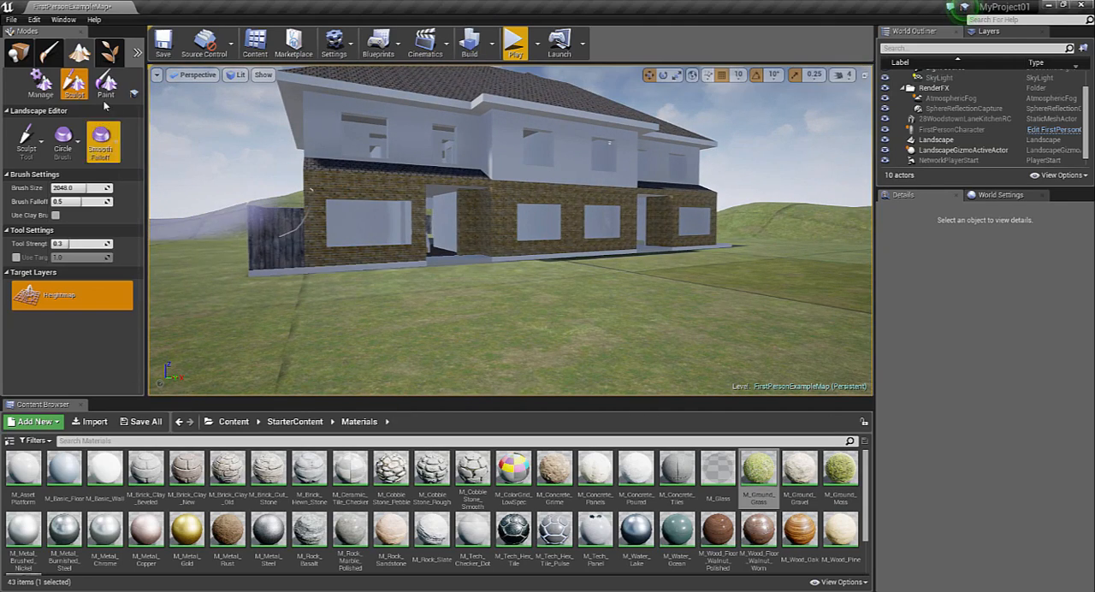
{"action": "left_click", "coordinate": [19, 55]}
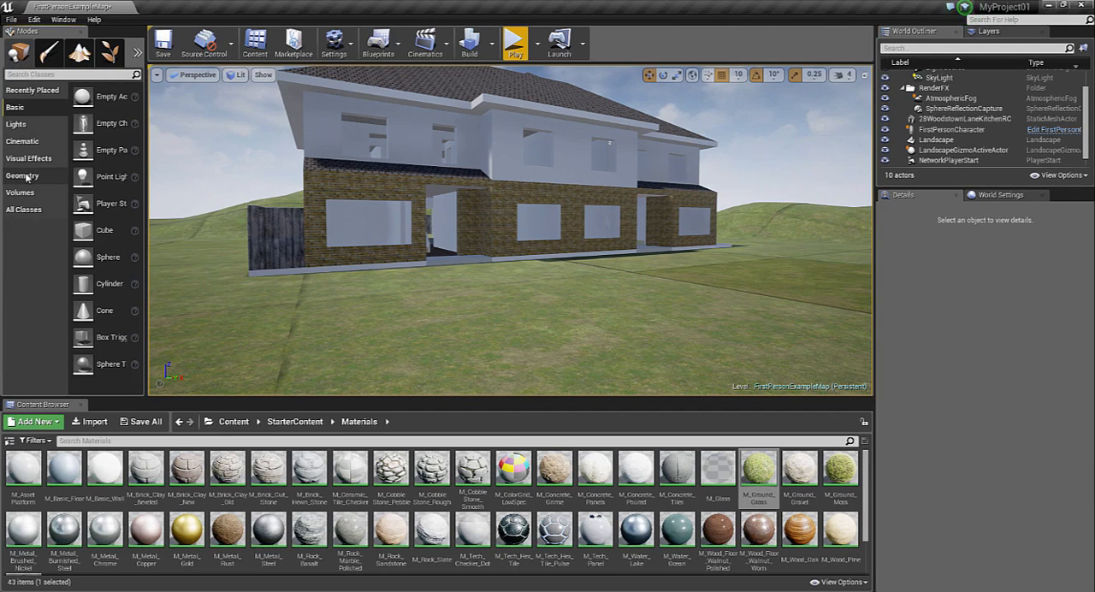
{"action": "left_click", "coordinate": [19, 124]}
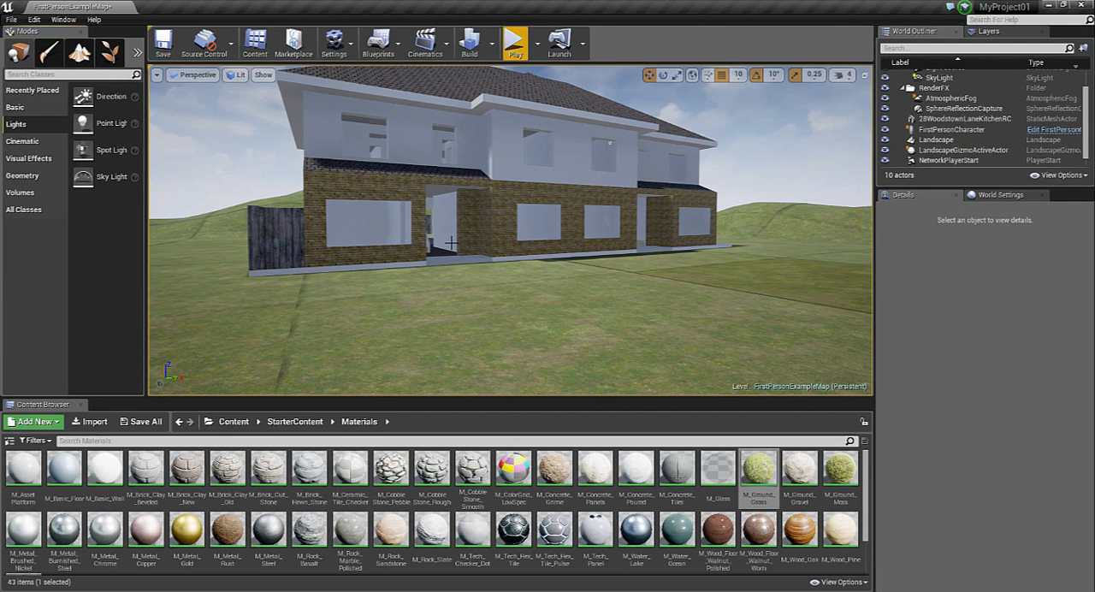
{"action": "right_click_drag", "start_coordinate": [450, 243], "coordinate": [445, 209]}
{"action": "key", "text": "w"}
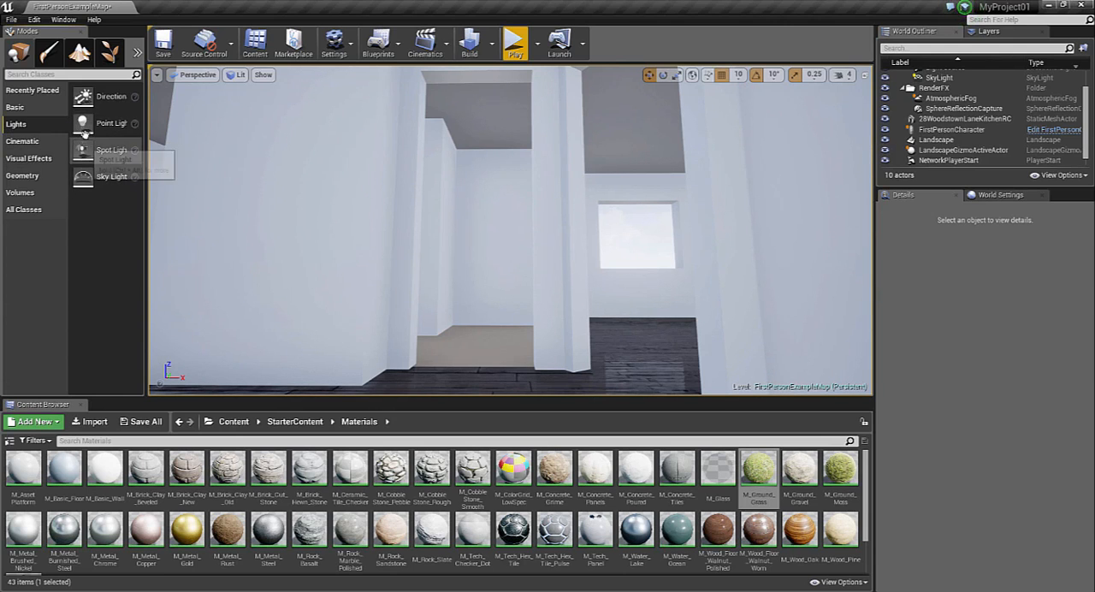
{"action": "left_click_drag", "start_coordinate": [86, 123], "coordinate": [479, 149]}
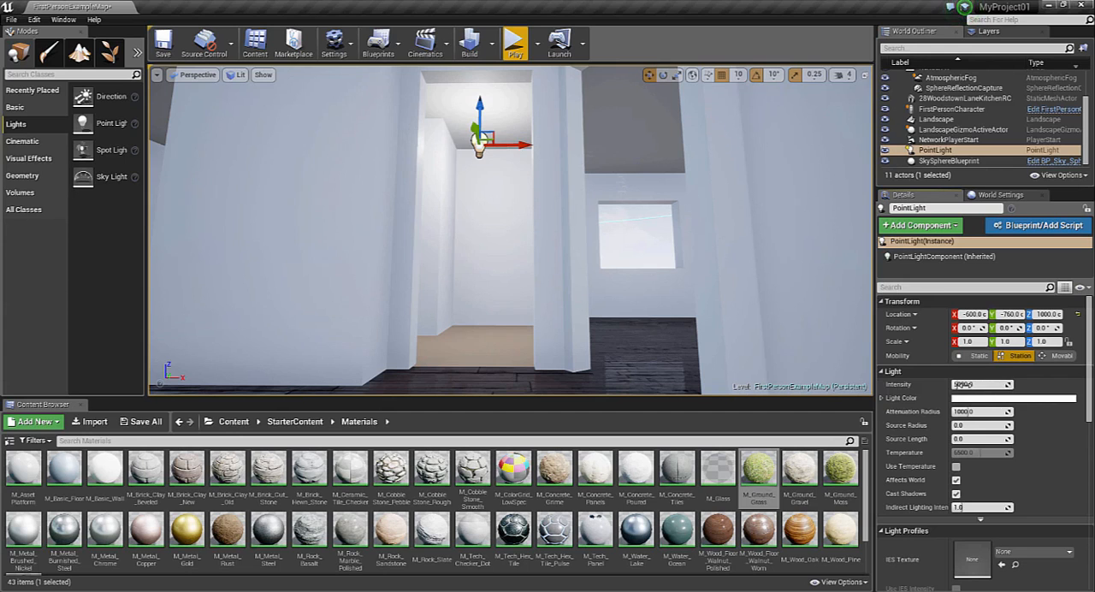
Reduce the point light's intensity to about 749 and open its light color for editing
{"action": "left_click_drag", "start_coordinate": [962, 384], "coordinate": [907, 384]}
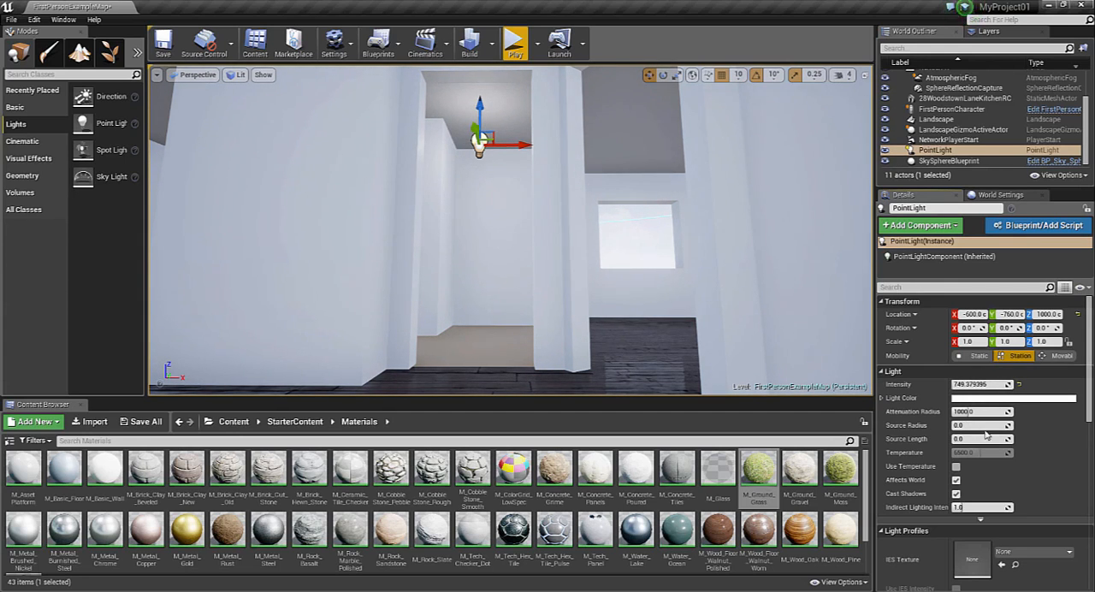
{"action": "left_click", "coordinate": [1015, 399]}
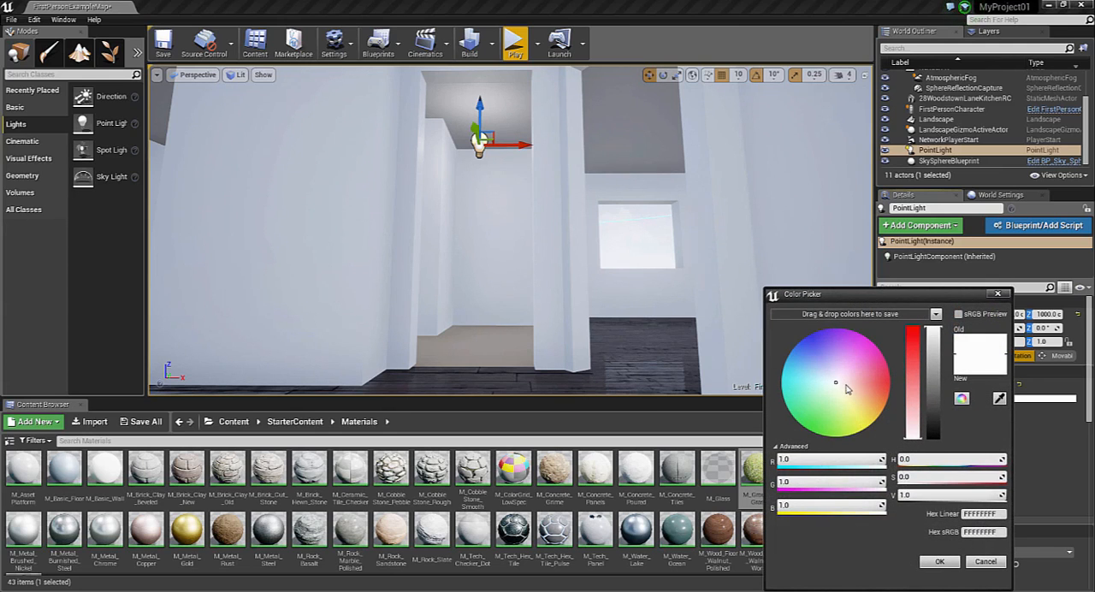
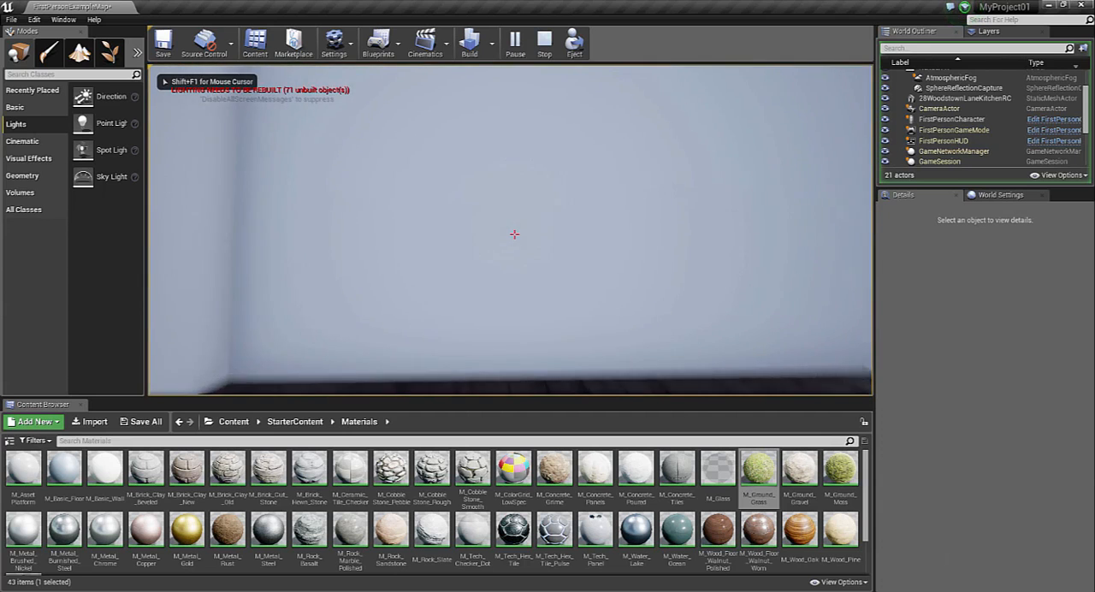
Walk up the stairs, through the upstairs rooms and out to the front lawn, and end the play session facing the entrance
{"action": "key", "text": "w"}
{"action": "key", "text": "w"}
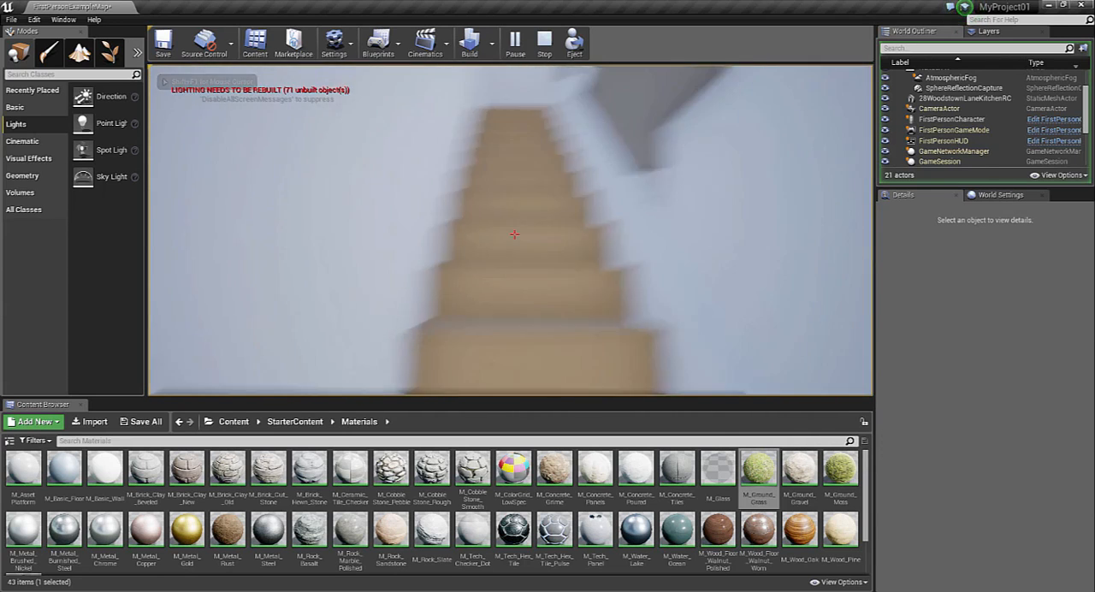
{"action": "key", "text": "w"}
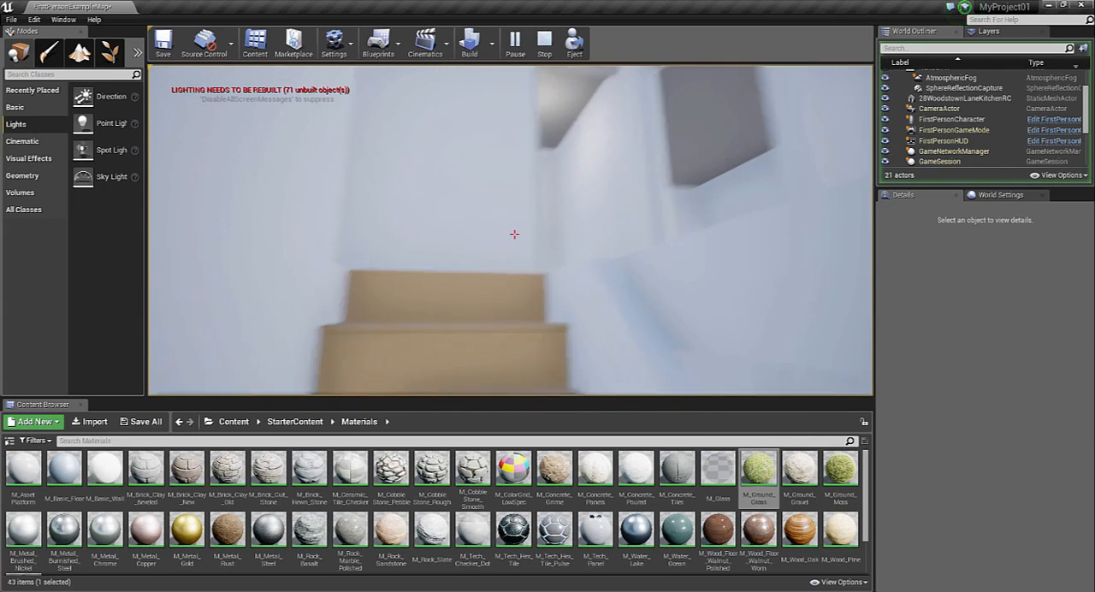
{"action": "key", "text": "w"}
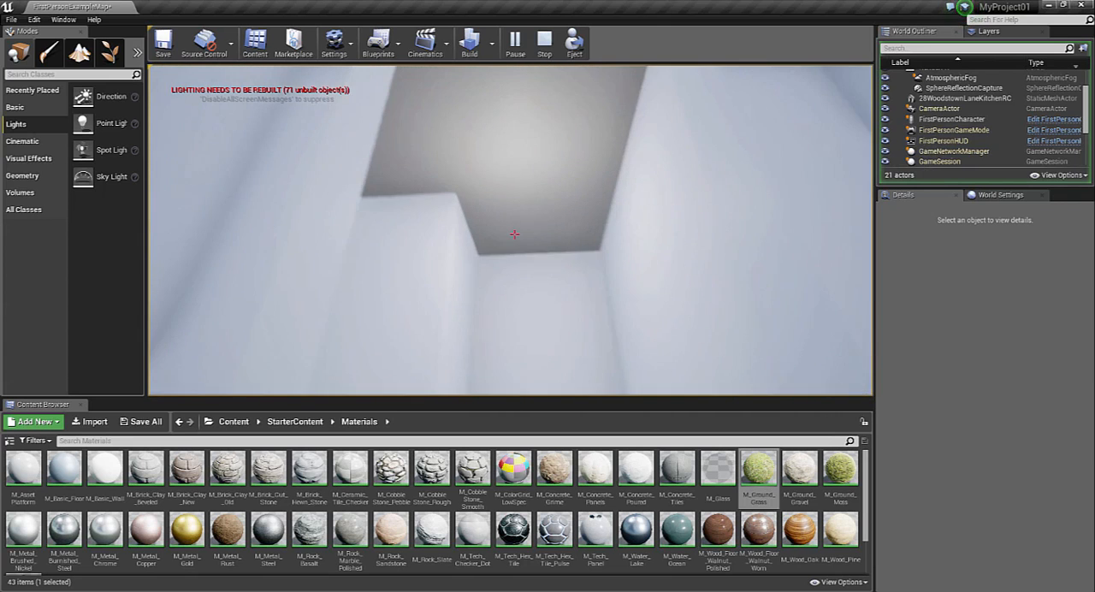
{"action": "key", "text": "w"}
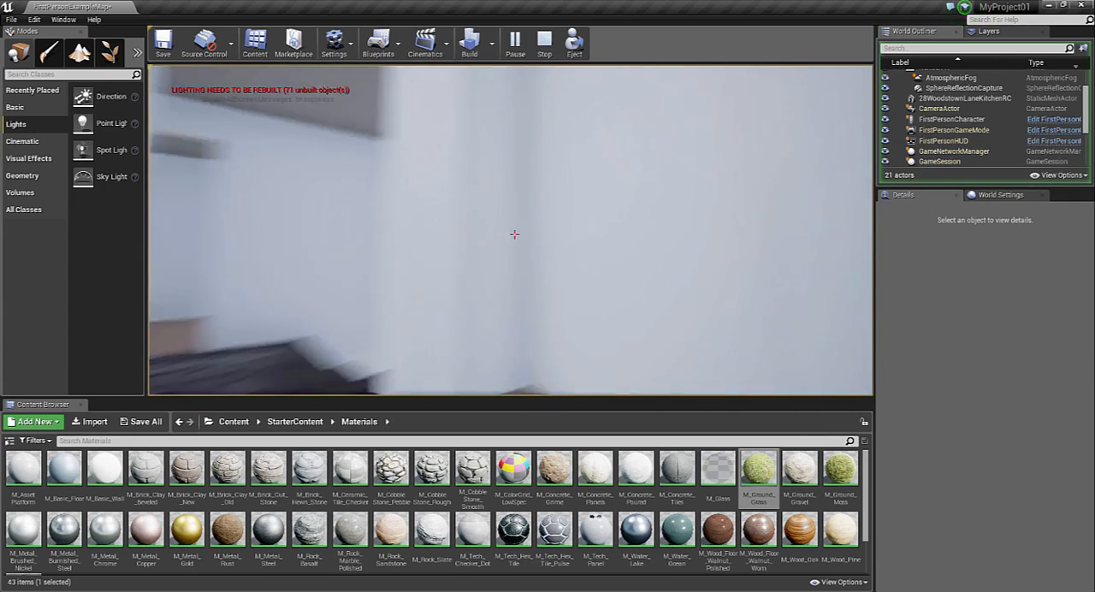
{"action": "key", "text": "w"}
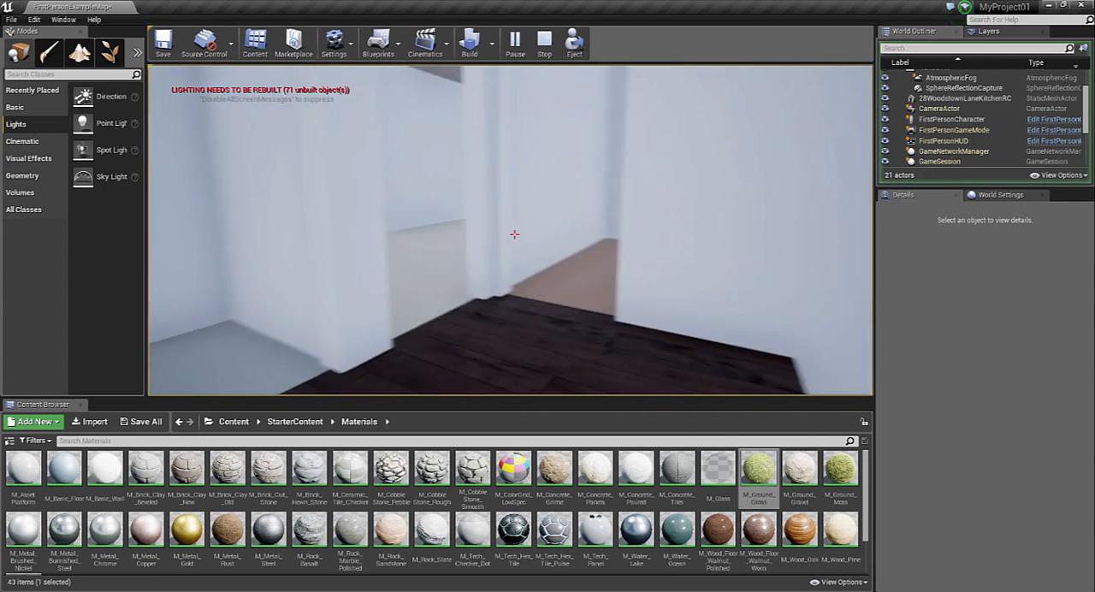
{"action": "key", "text": "w"}
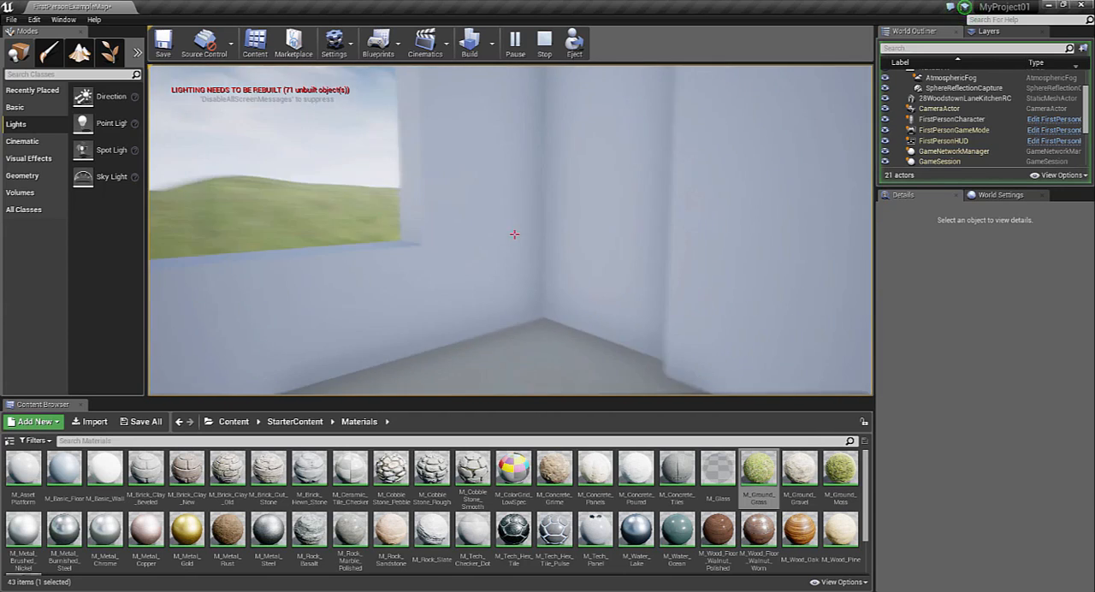
{"action": "key", "text": "w"}
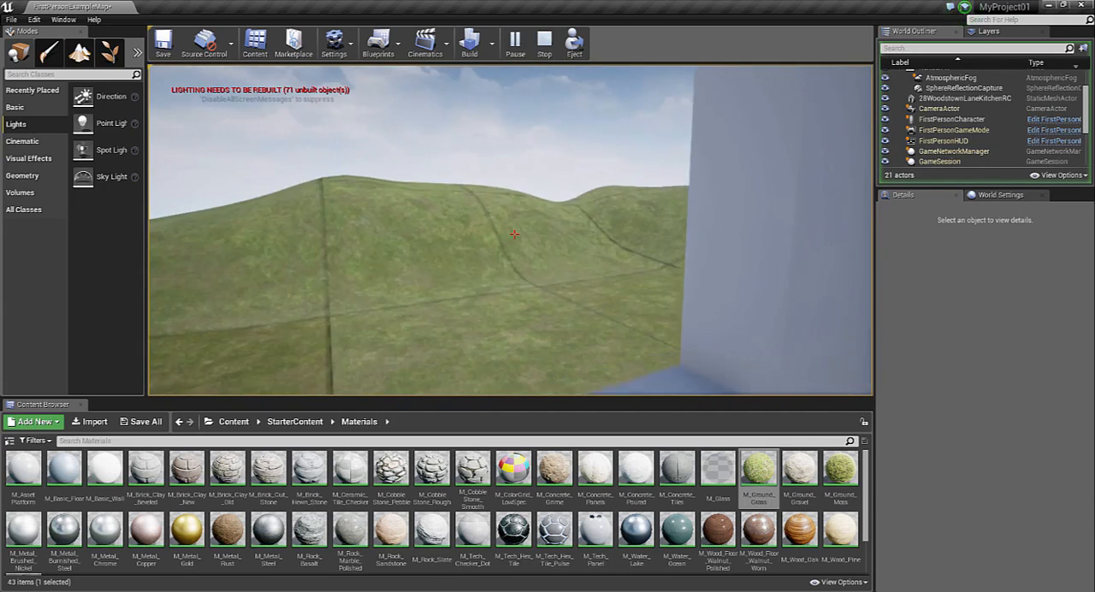
{"action": "key", "text": "w"}
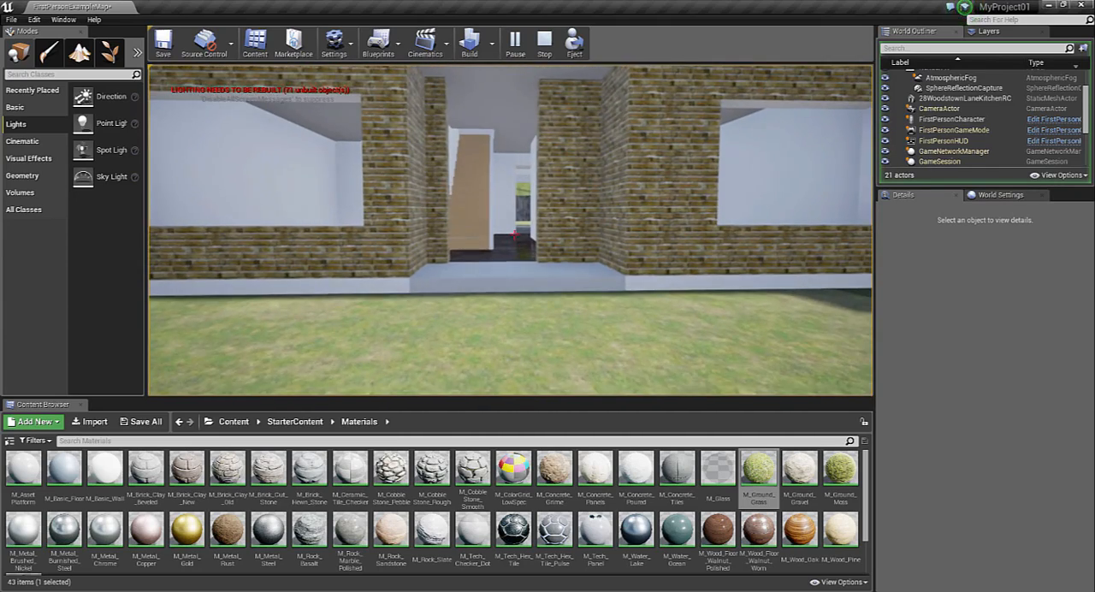
{"action": "key", "text": "Escape"}
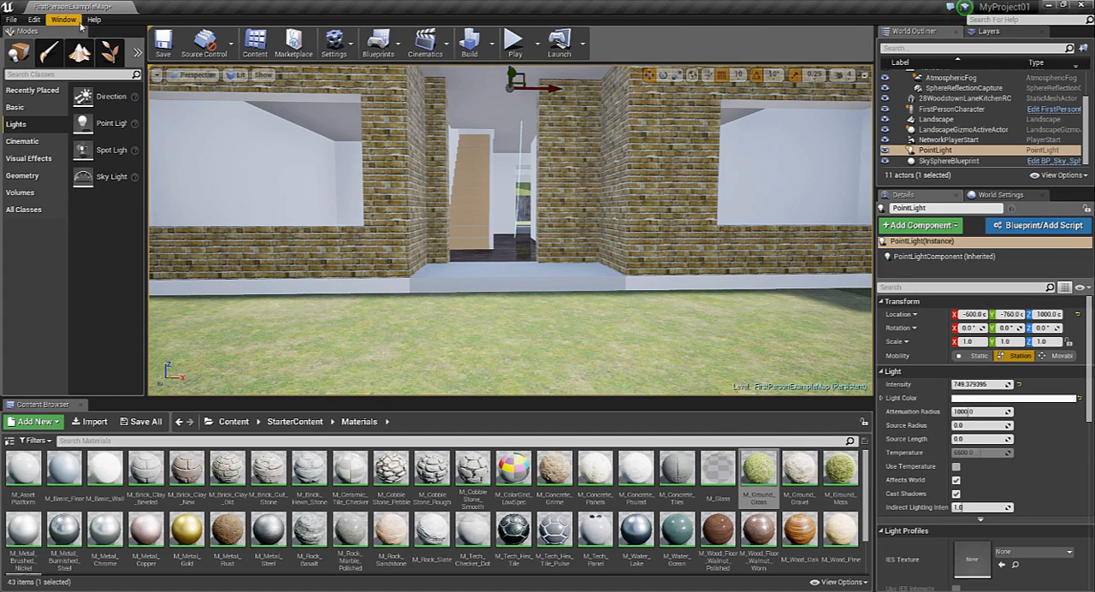
Build all levels to precompute the scene's lighting and dismiss the message log with the lighting results
{"action": "right_click_drag", "start_coordinate": [649, 342], "coordinate": [868, 342]}
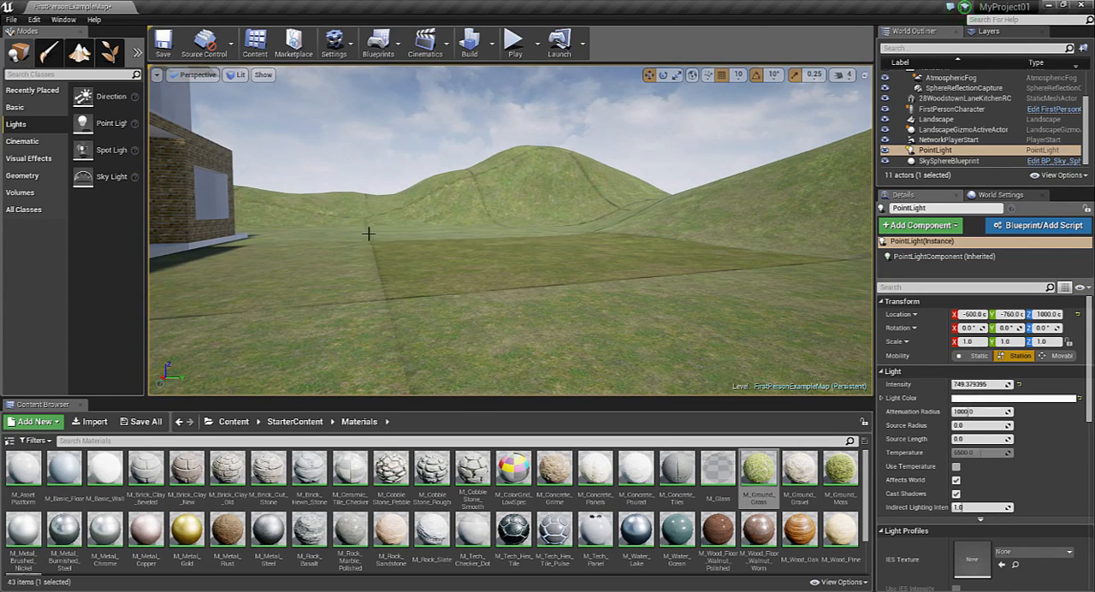
{"action": "left_click", "coordinate": [471, 47]}
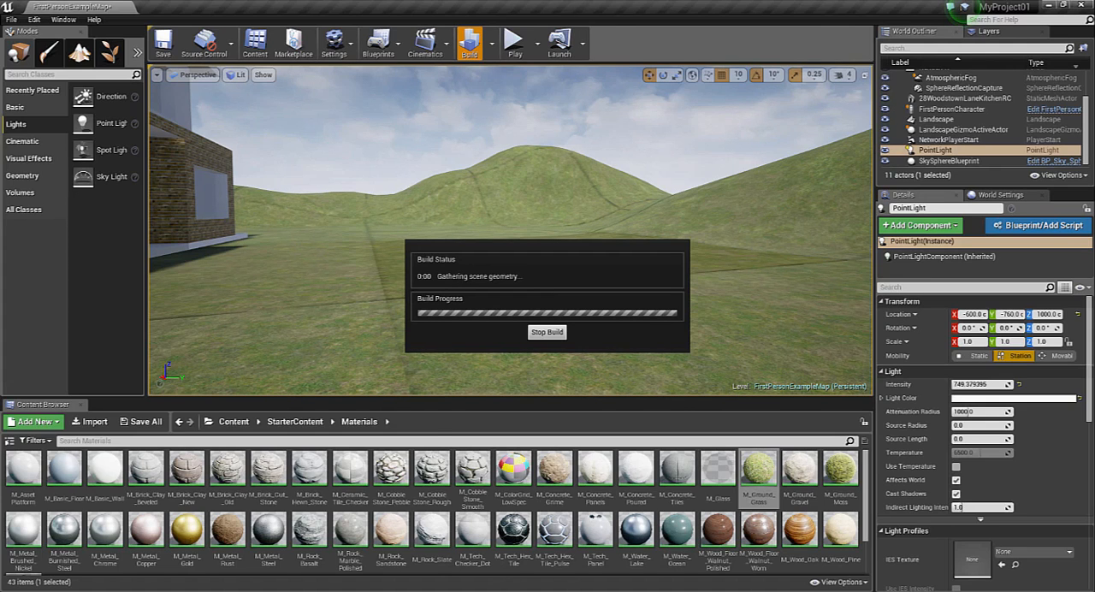
{"action": "left_click", "coordinate": [485, 591]}
{"action": "left_click", "coordinate": [389, 467]}
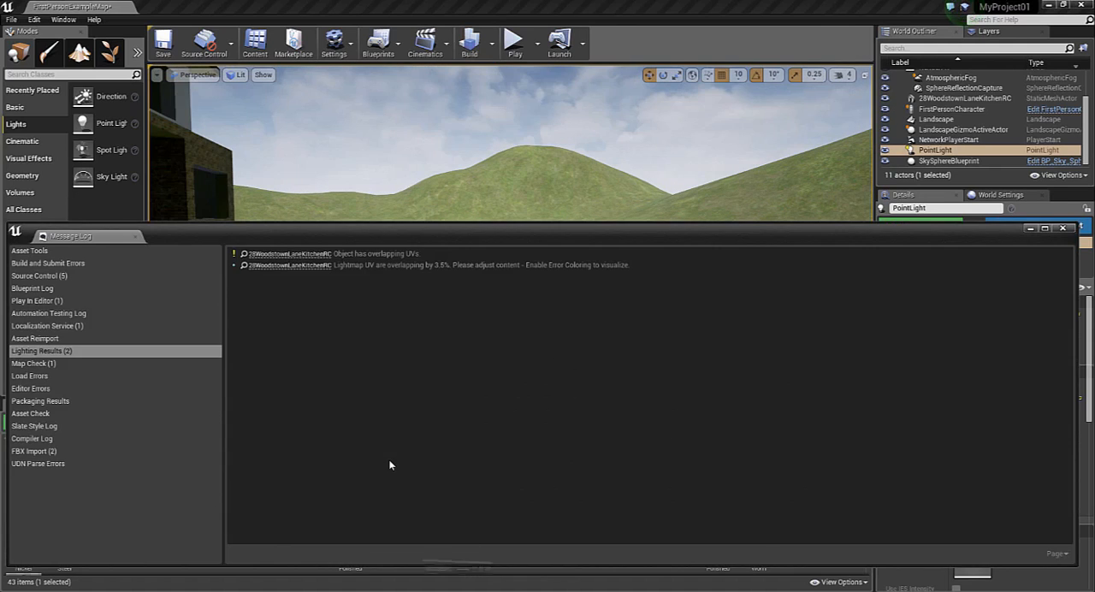
{"action": "left_click", "coordinate": [1062, 229]}
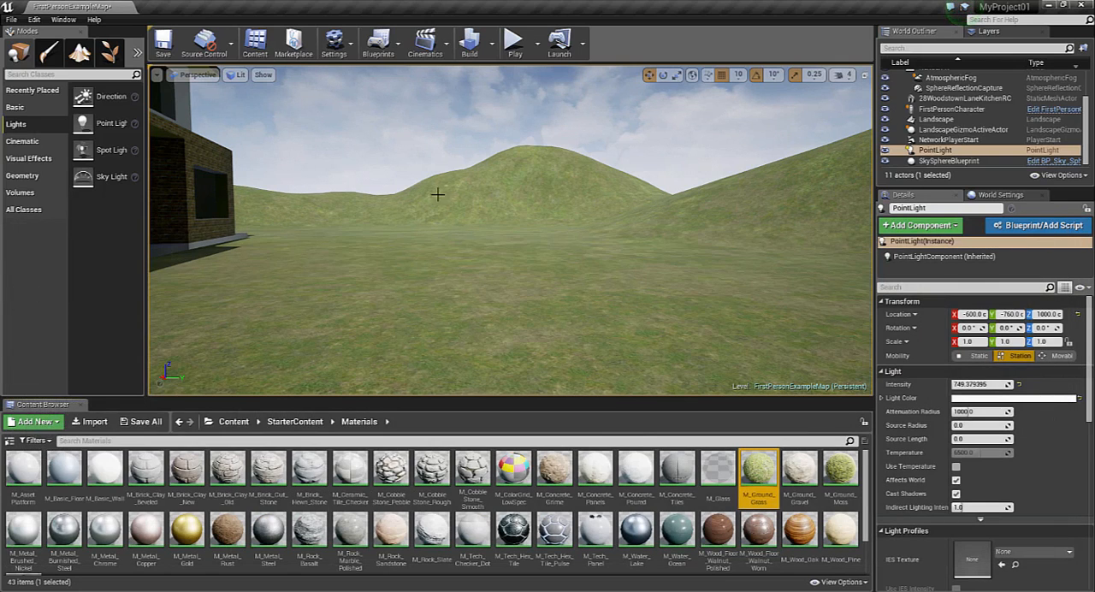
Play the level to inspect the rebuilt lighting on the house front and entrance, end the session and dismiss the disk space notification
{"action": "left_click", "coordinate": [514, 42]}
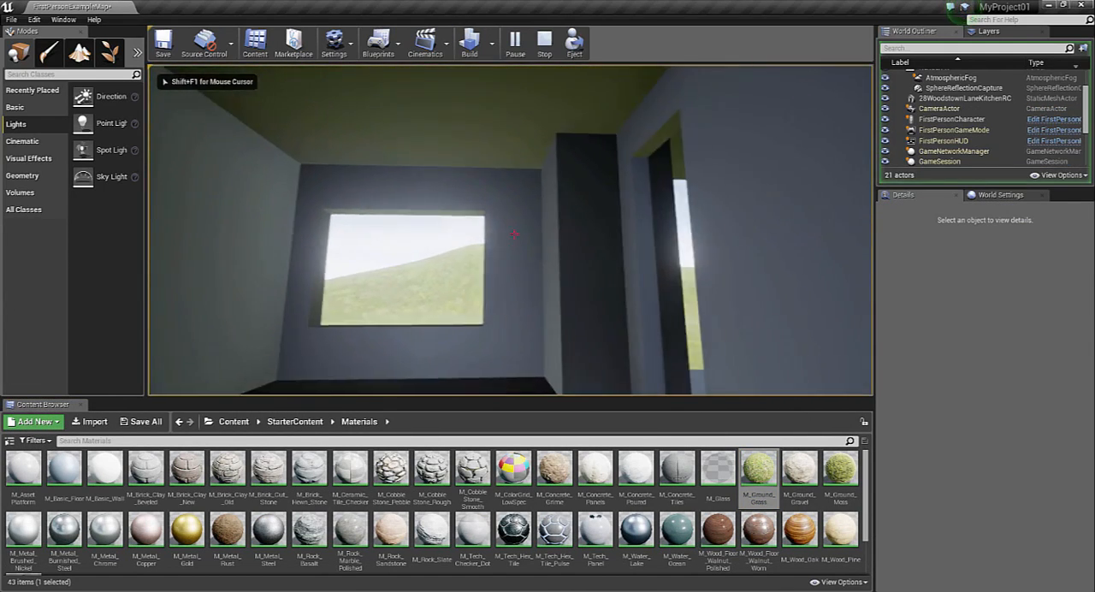
{"action": "key", "text": "w"}
{"action": "key", "text": "w"}
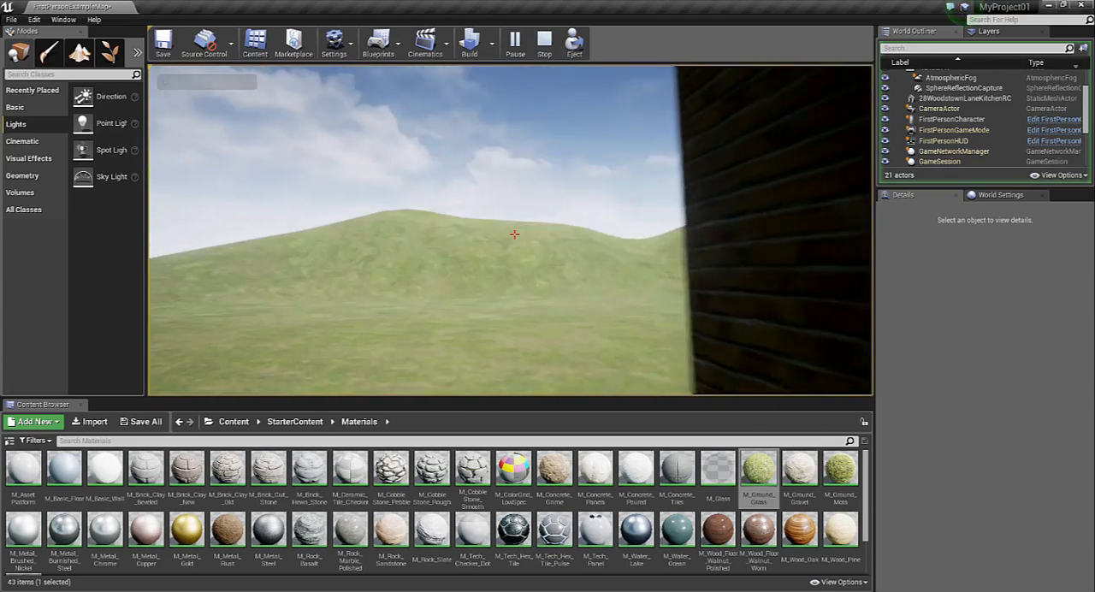
{"action": "key", "text": "s"}
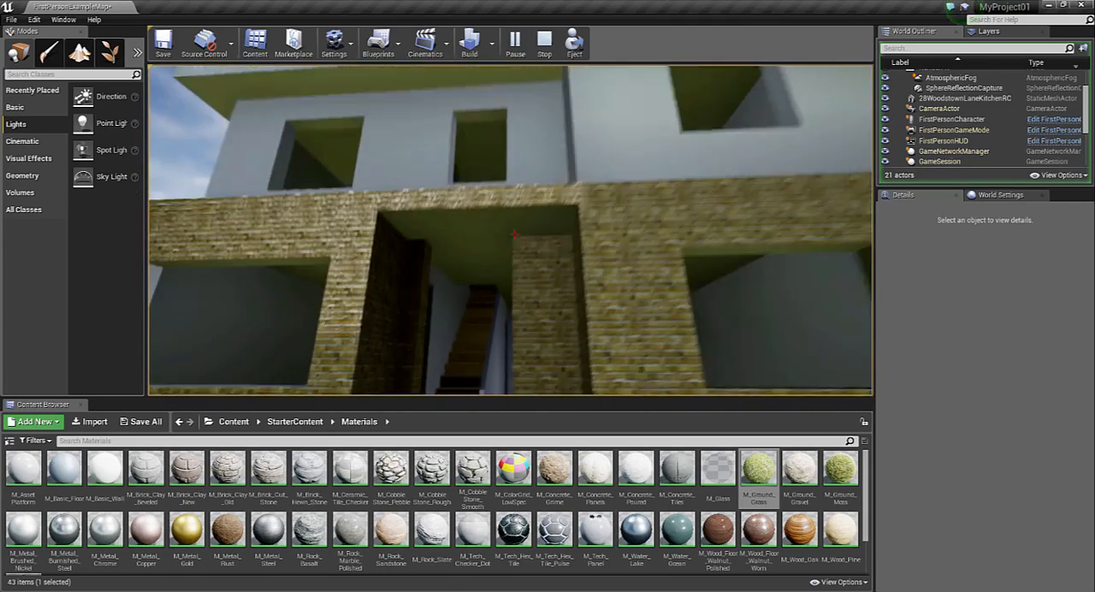
{"action": "key", "text": "s"}
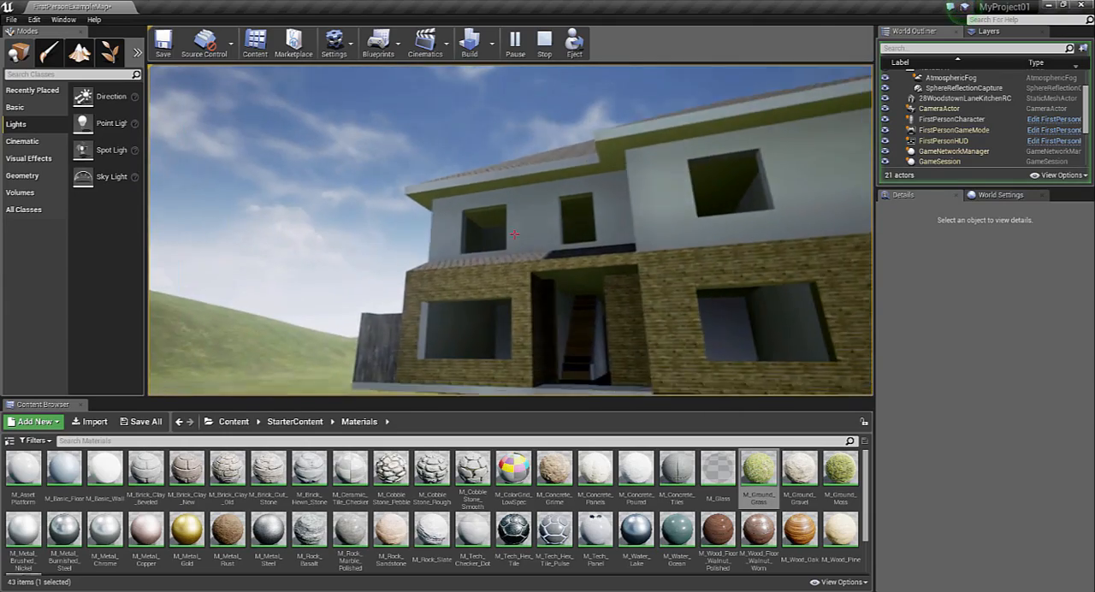
{"action": "key", "text": "w"}
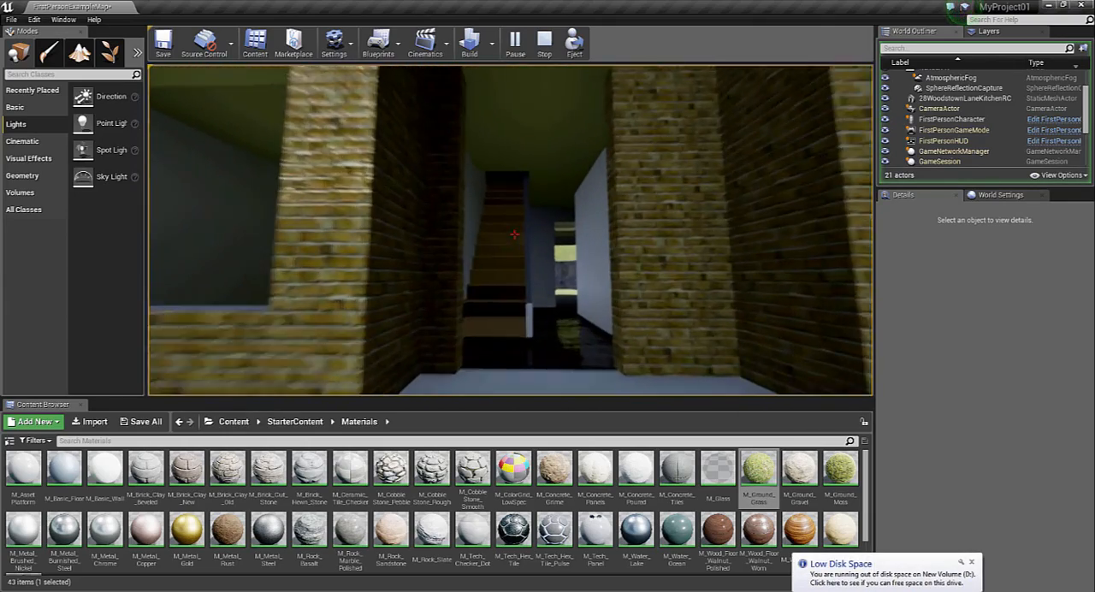
{"action": "key", "text": "Escape"}
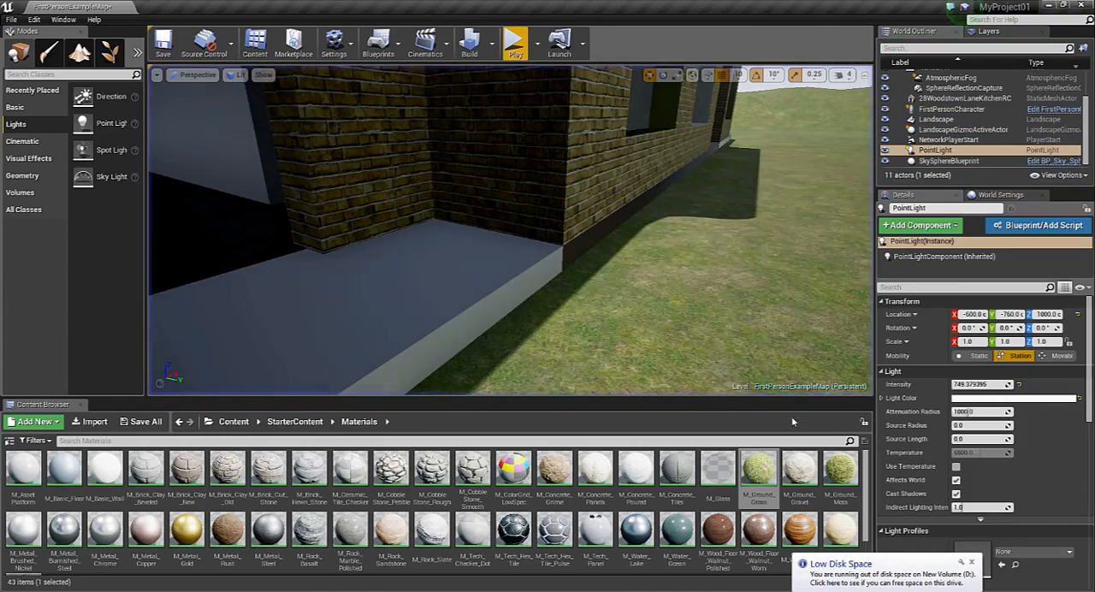
{"action": "left_click", "coordinate": [973, 562]}
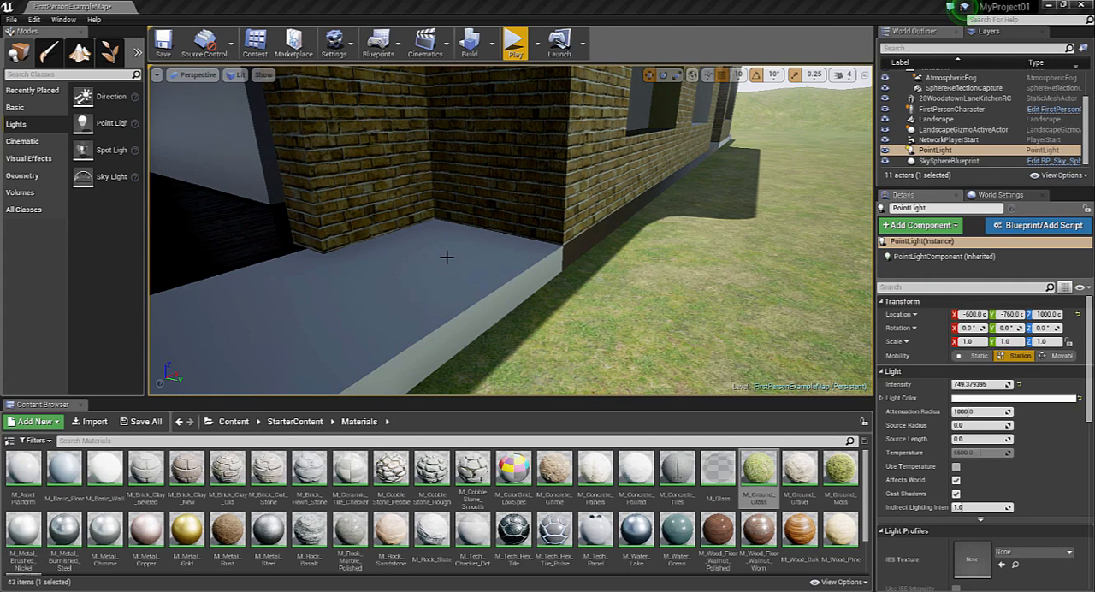
Play the level in full screen and climb the stairs to examine the narrow upstairs room lit by the point light
{"action": "left_click", "coordinate": [516, 44]}
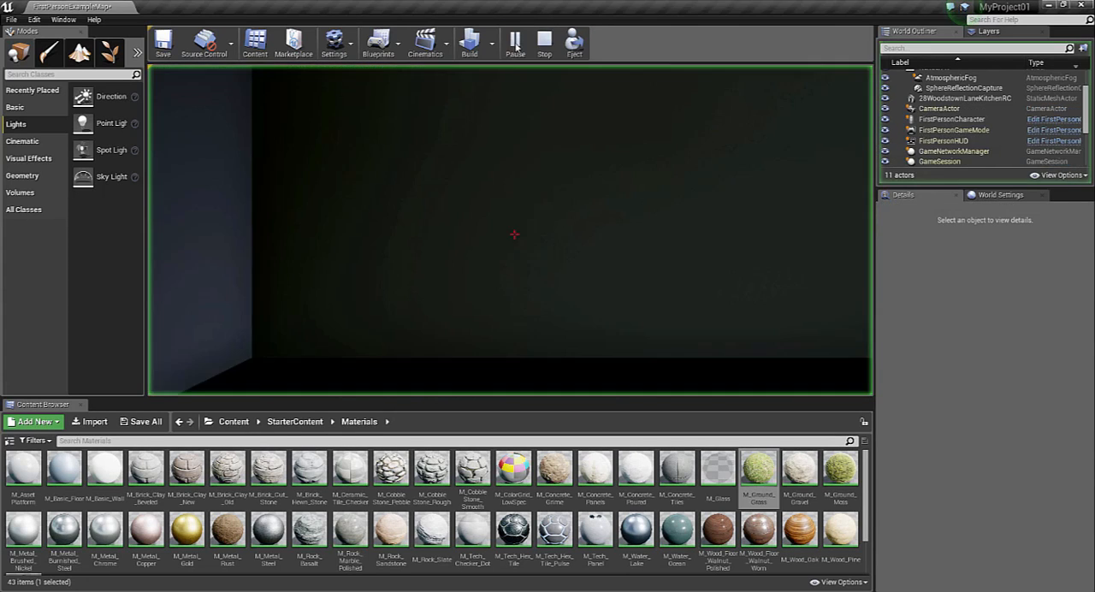
{"action": "key", "text": "F11"}
{"action": "key", "text": "w"}
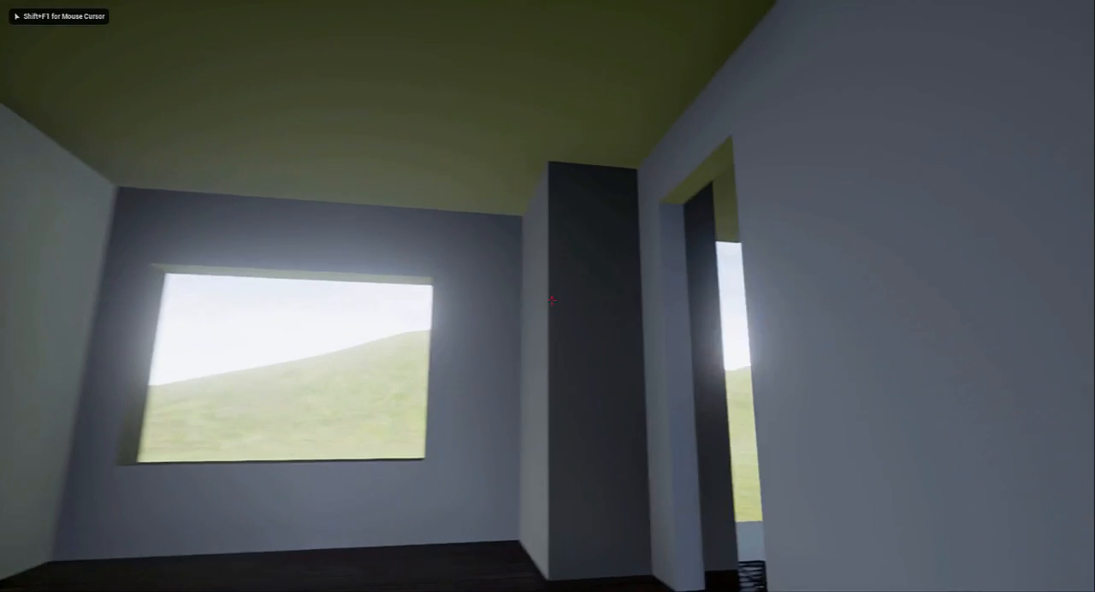
{"action": "key", "text": "w"}
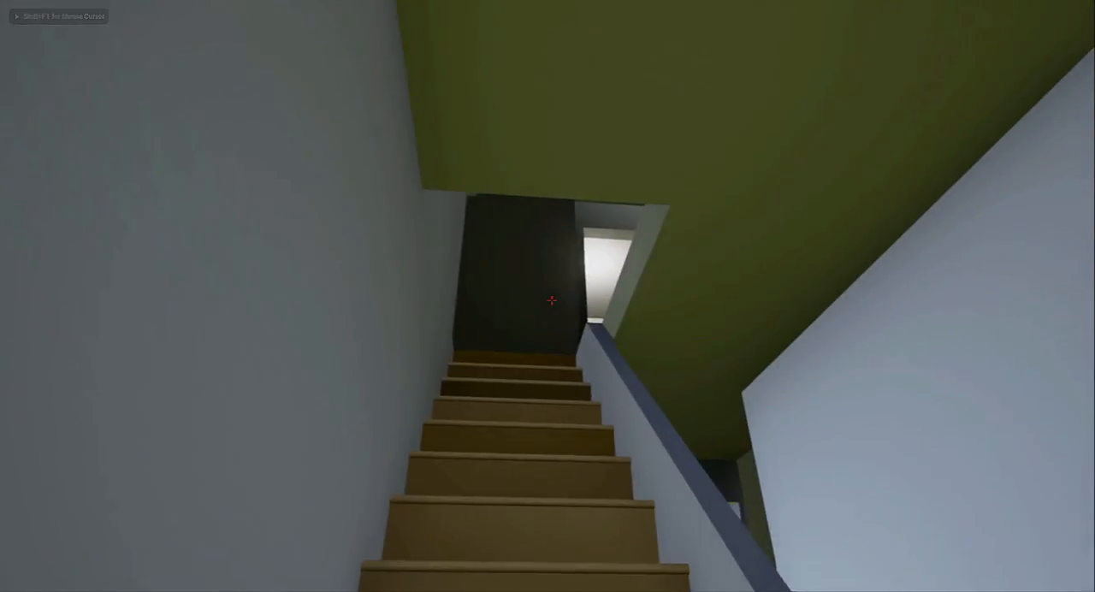
{"action": "key", "text": "w"}
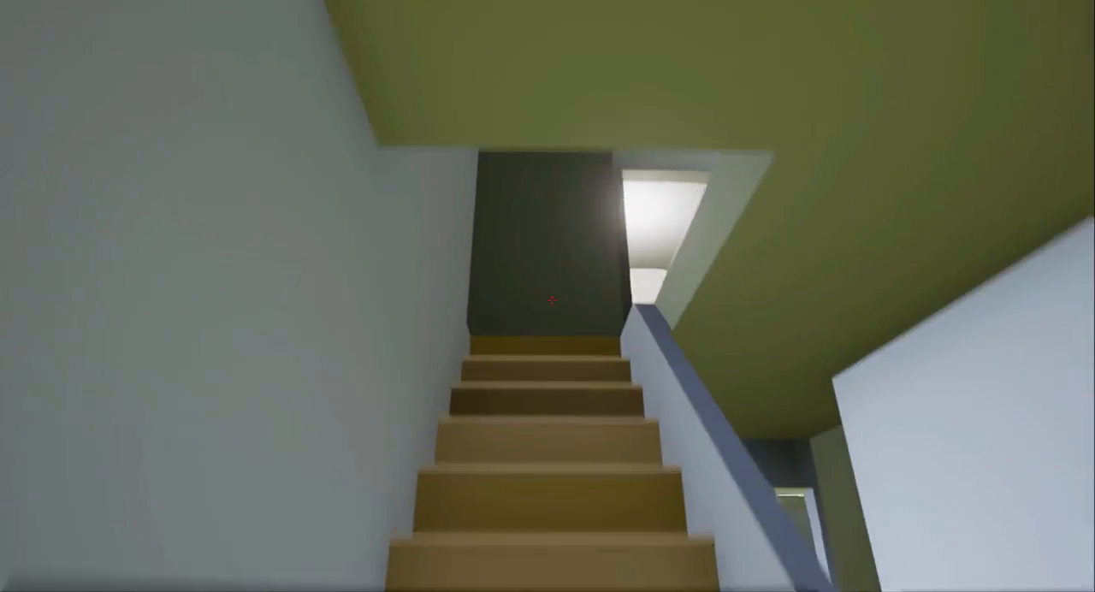
{"action": "key", "text": "w"}
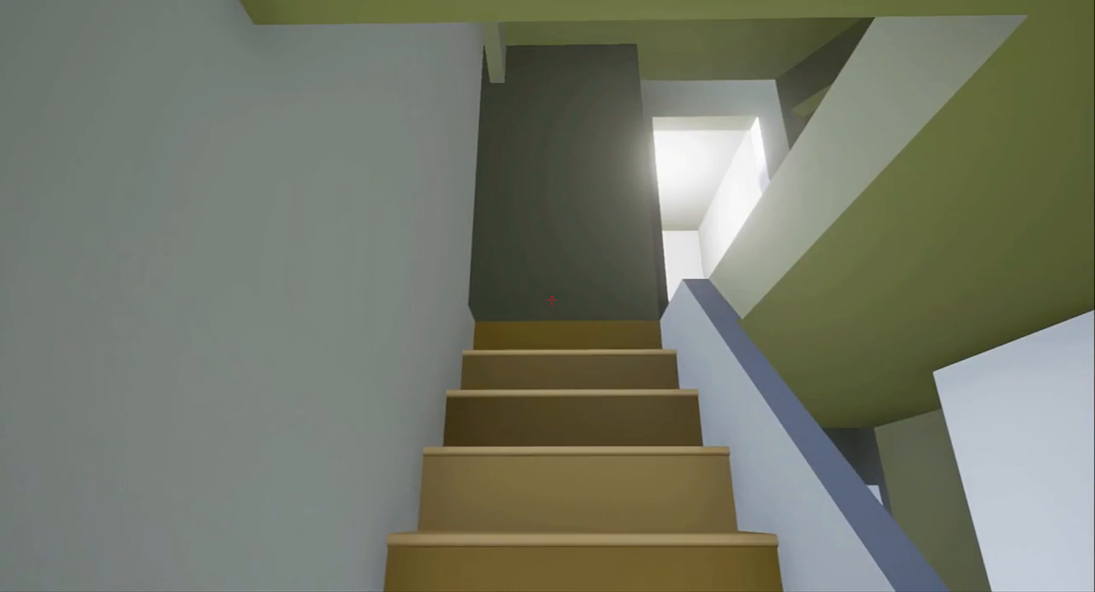
{"action": "key", "text": "w"}
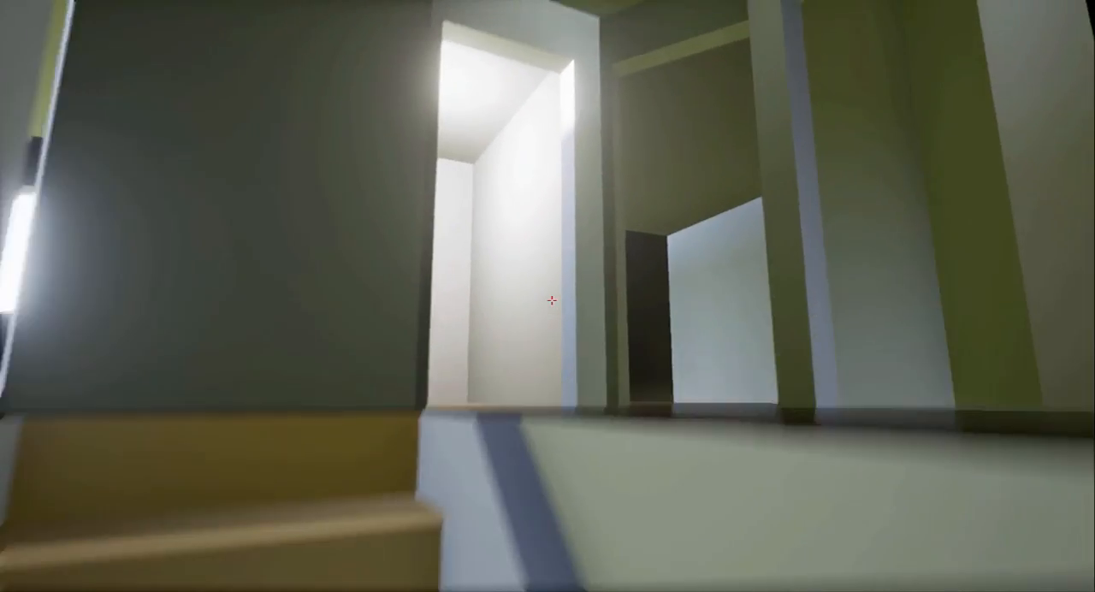
{"action": "key", "text": "w"}
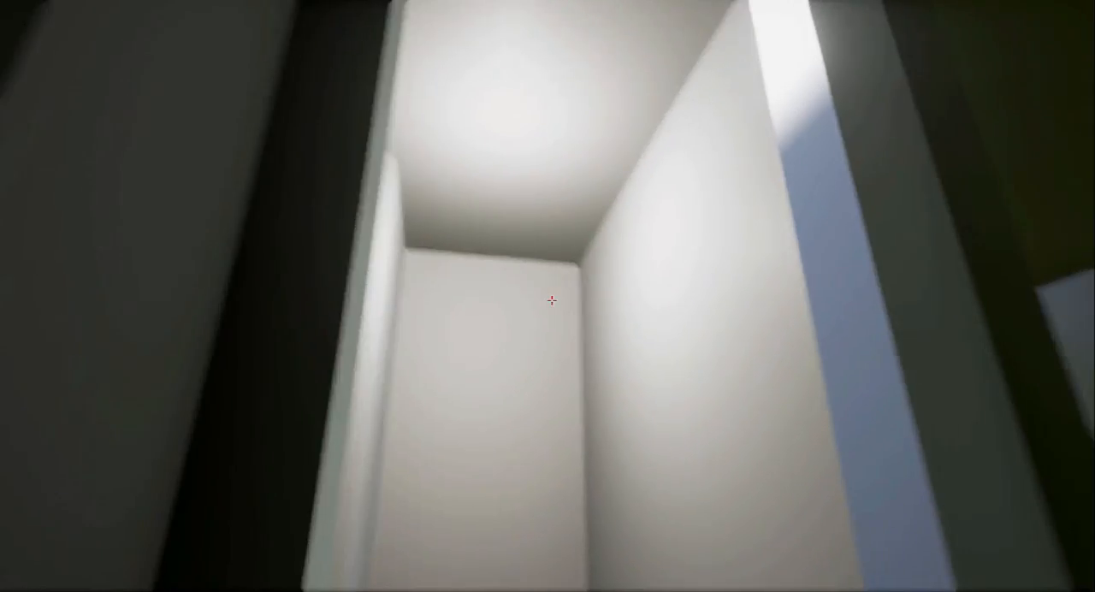
Look around the unlit upstairs room and walk back down the stairs to the ground-floor hall
{"action": "key", "text": "w"}
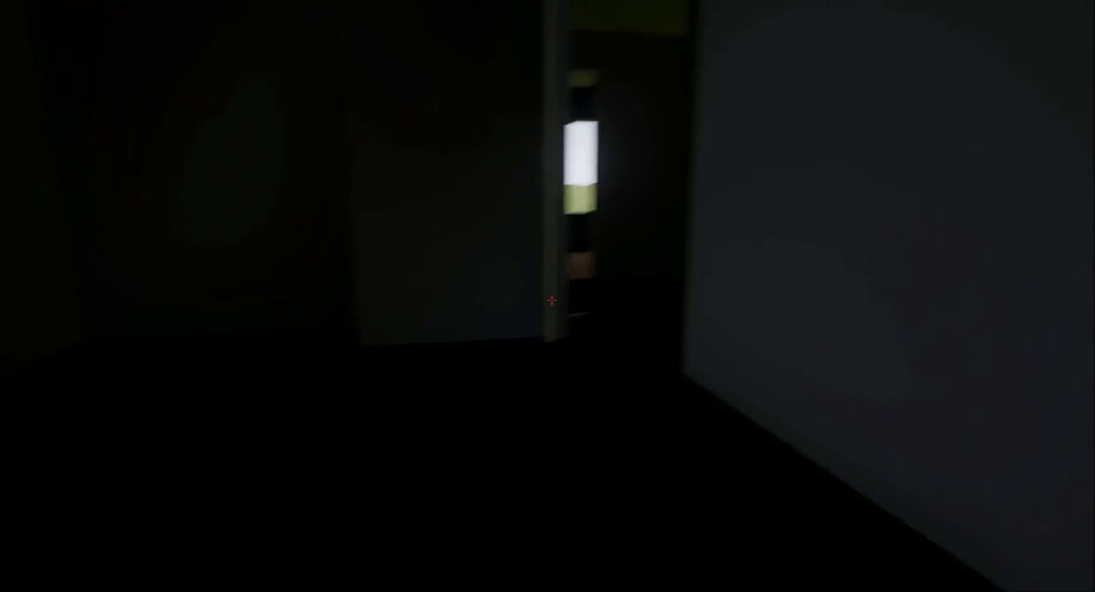
{"action": "key", "text": "w"}
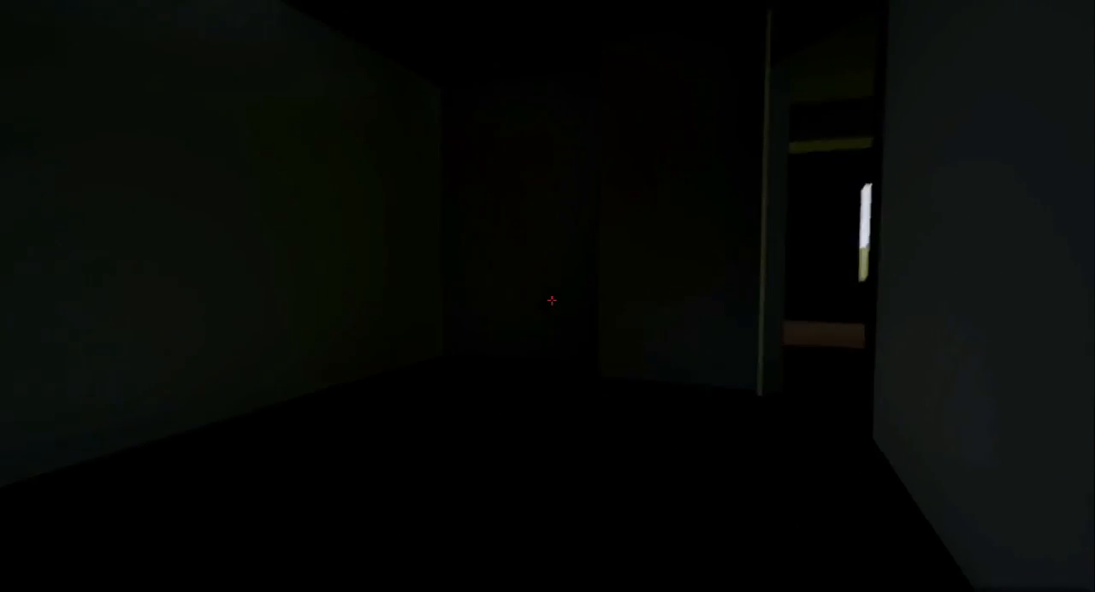
{"action": "key", "text": "w"}
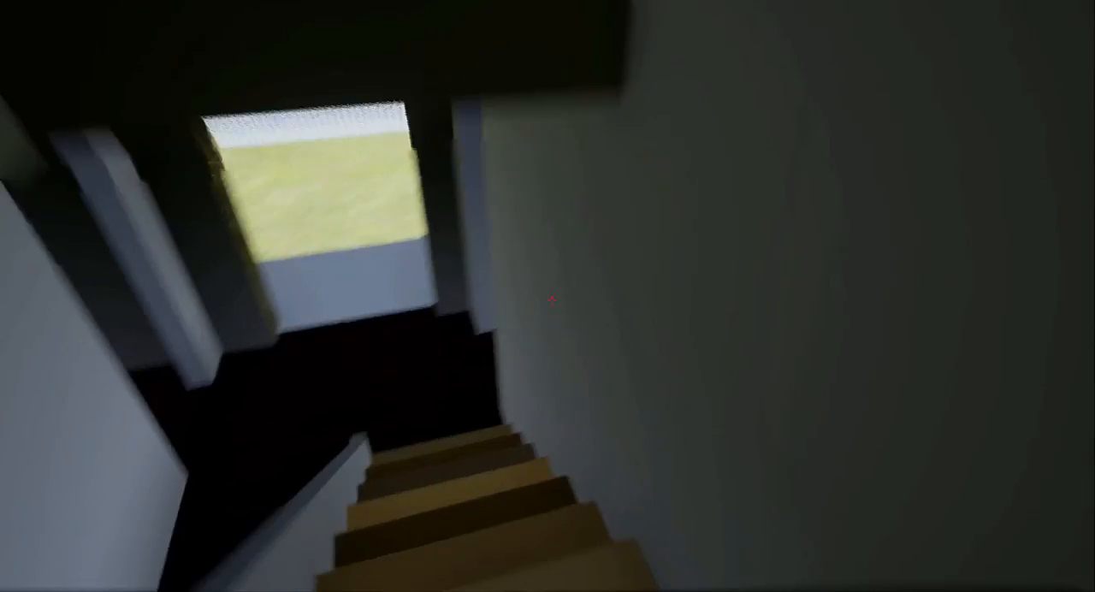
{"action": "key", "text": "w"}
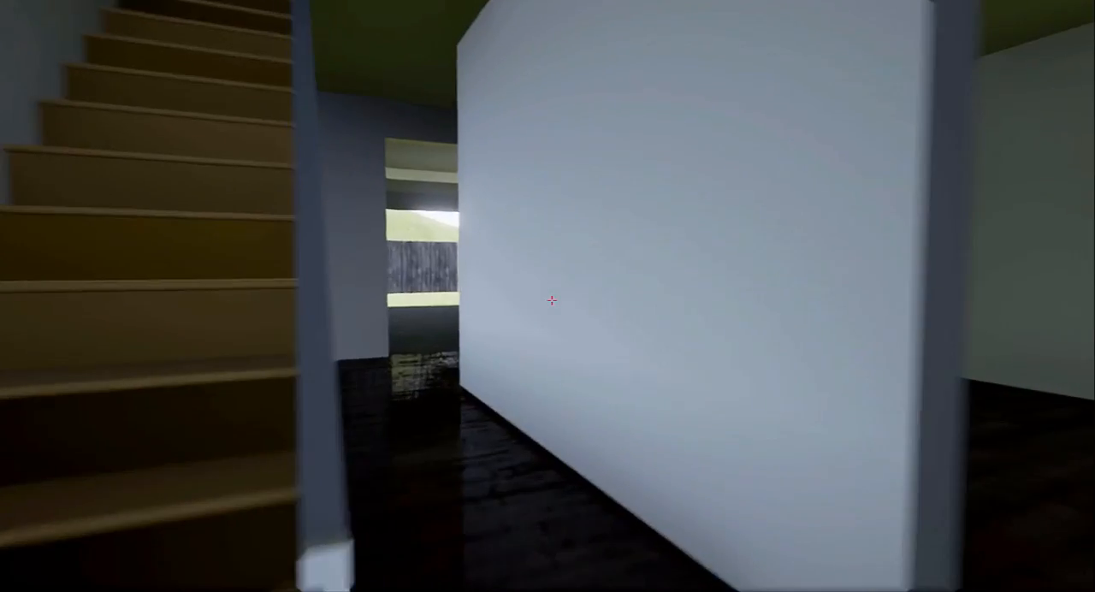
Walk through the open-plan rear room with the brick column and back out onto the lawn to view the rear facade
{"action": "key", "text": "w"}
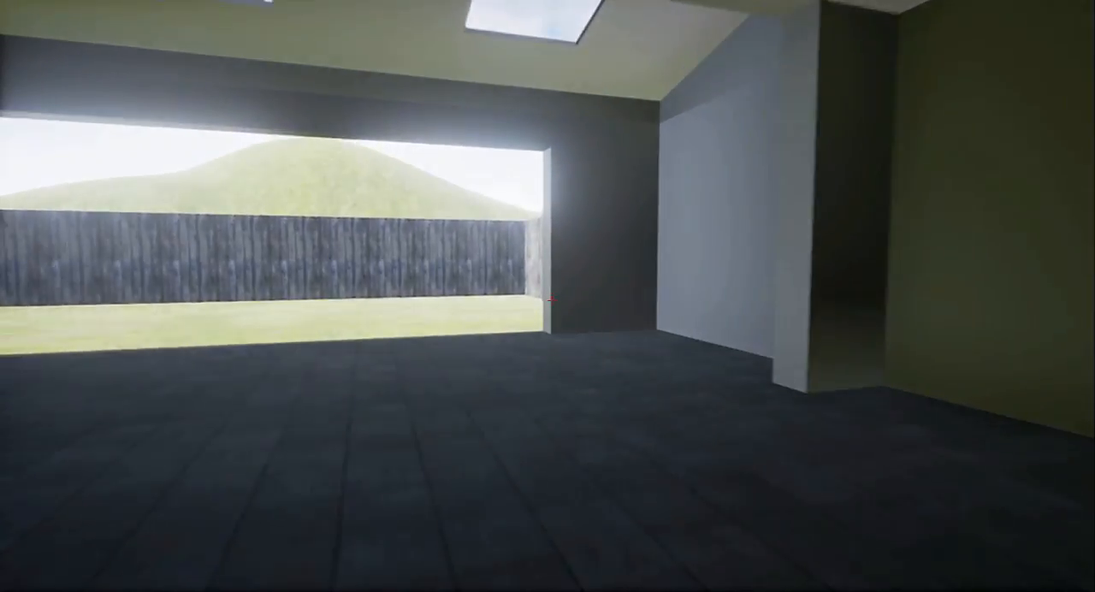
{"action": "key", "text": "w"}
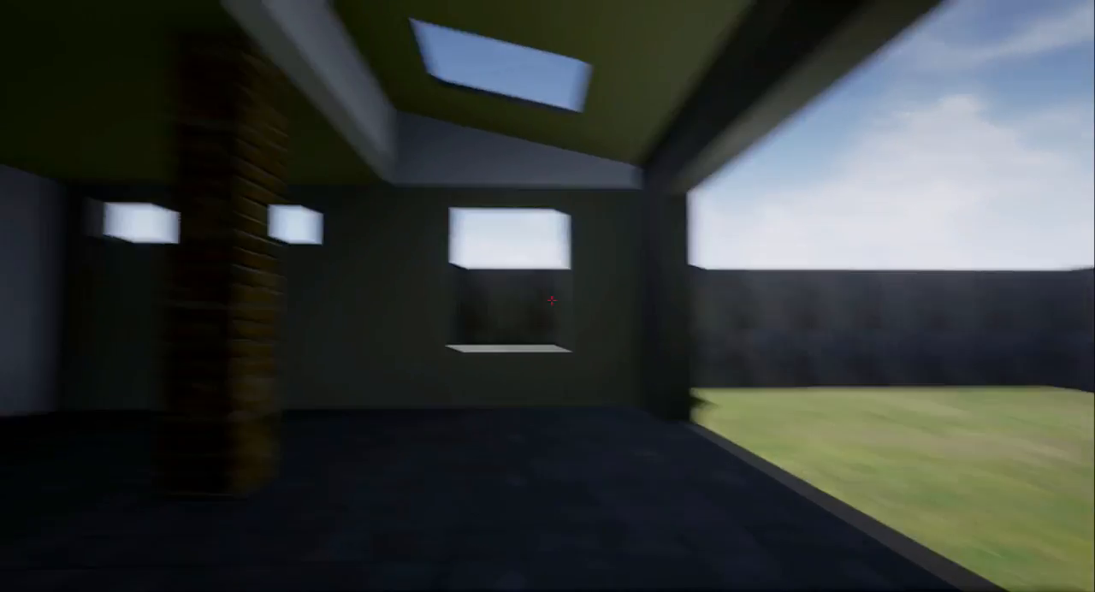
{"action": "key", "text": "s"}
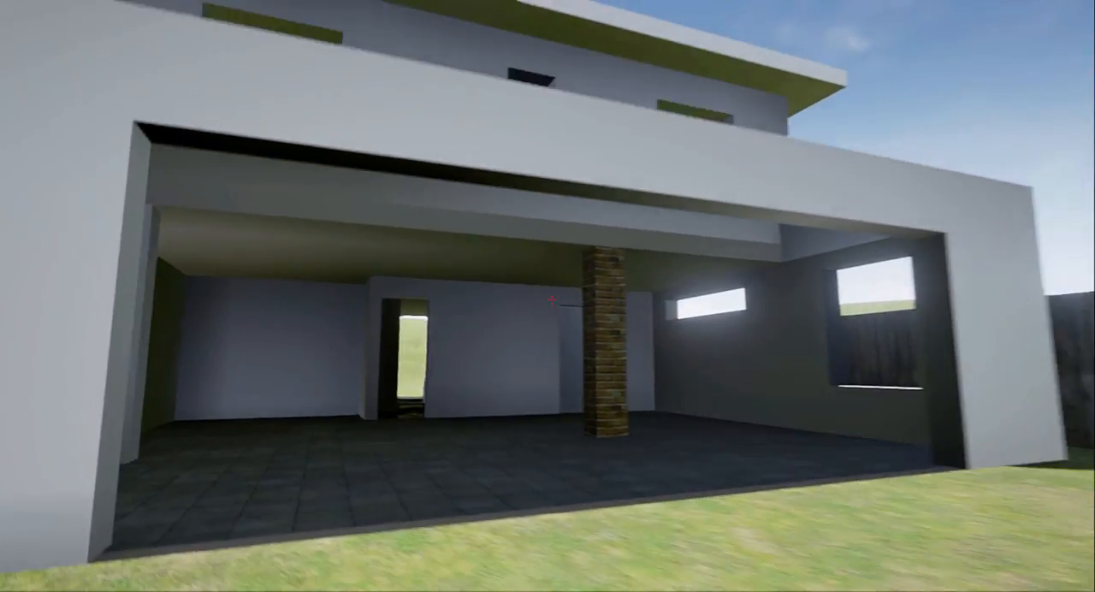
{"action": "key", "text": "s"}
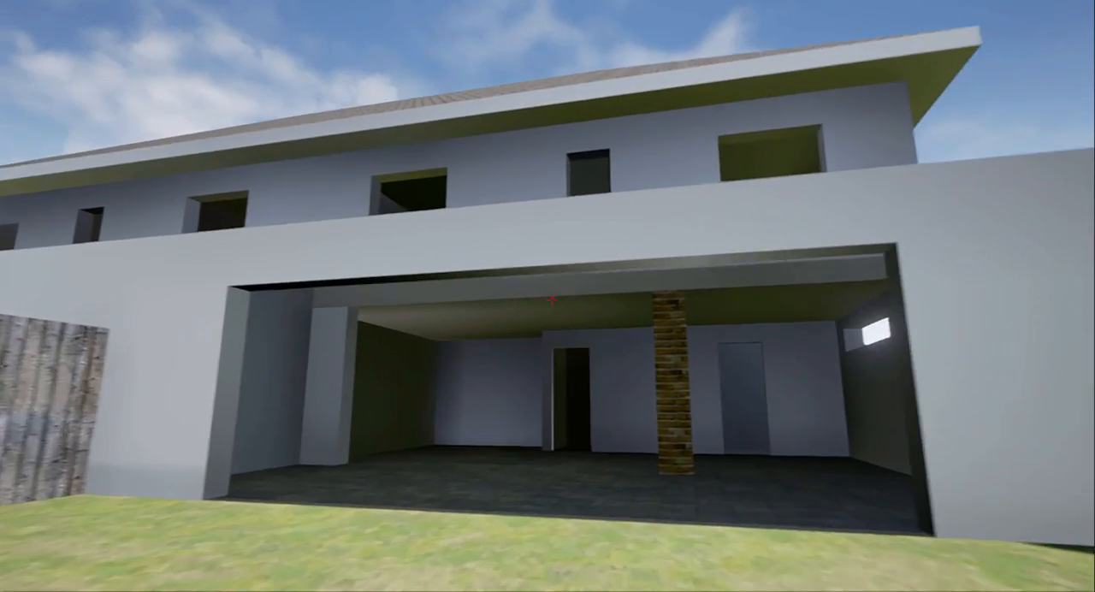
End the full-screen play session and save the current level
{"action": "key", "text": "Escape"}
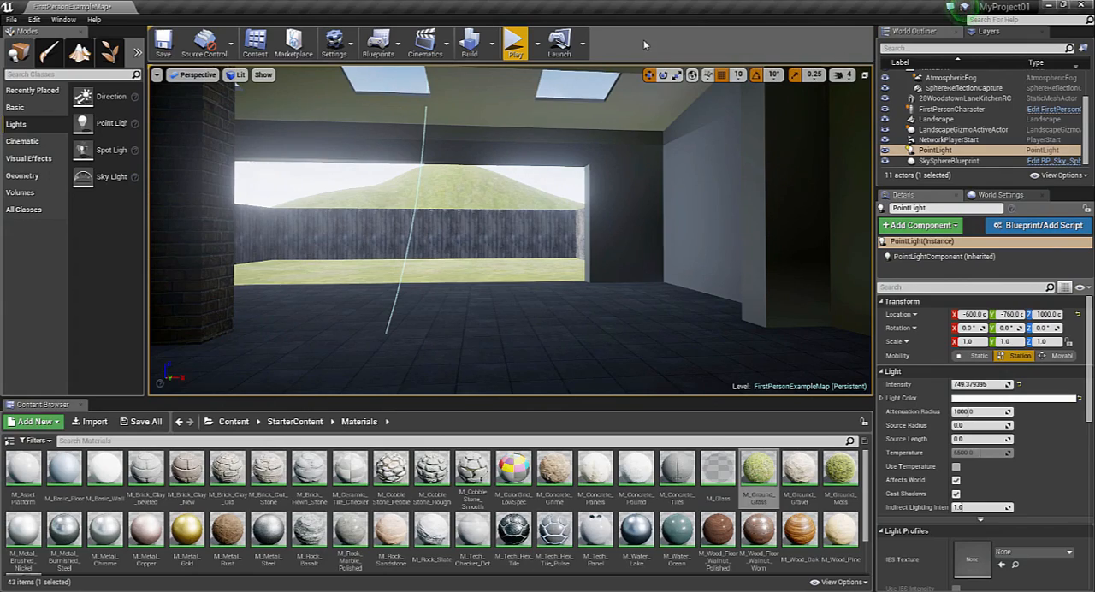
{"action": "left_click", "coordinate": [167, 51]}
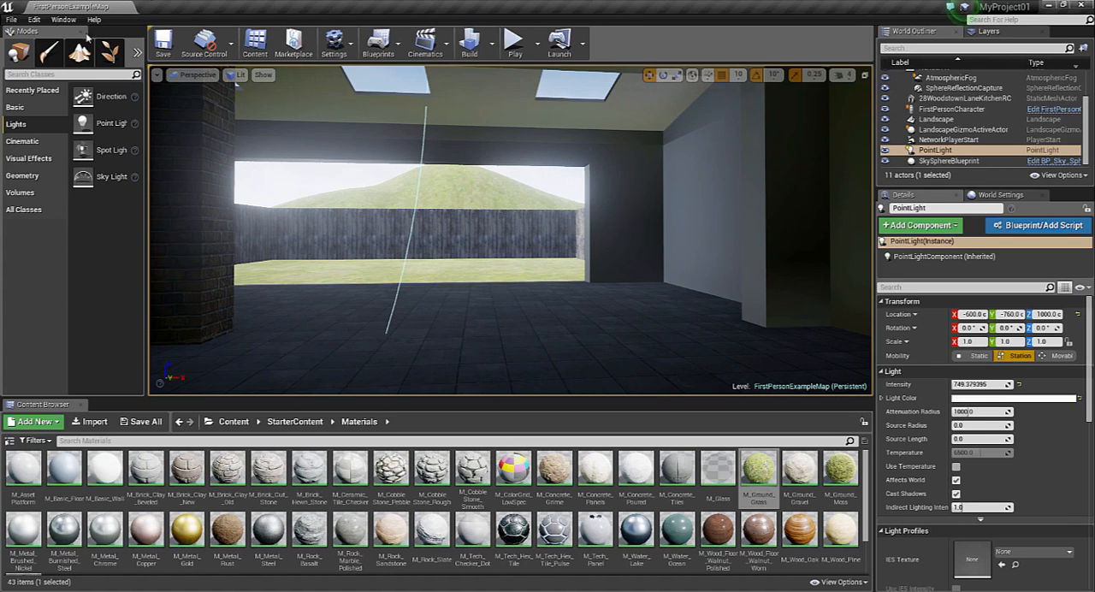
Start packaging the project for Windows (64-bit) and save the modified Fence, Roof and Wall materials
{"action": "left_click", "coordinate": [12, 19]}
{"action": "mouse_move", "coordinate": [94, 206]}
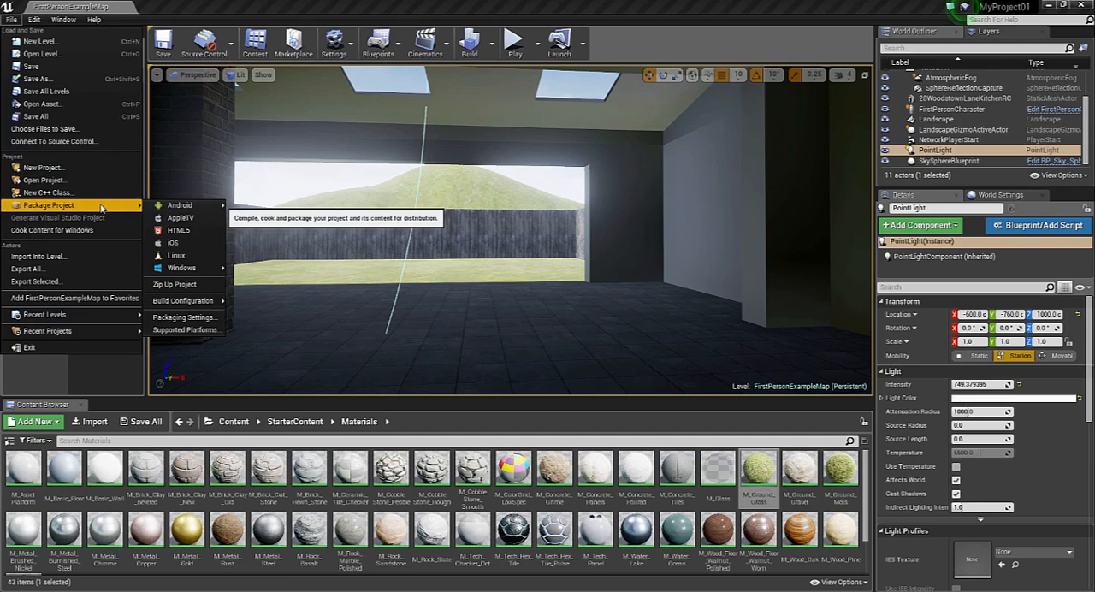
{"action": "mouse_move", "coordinate": [198, 272]}
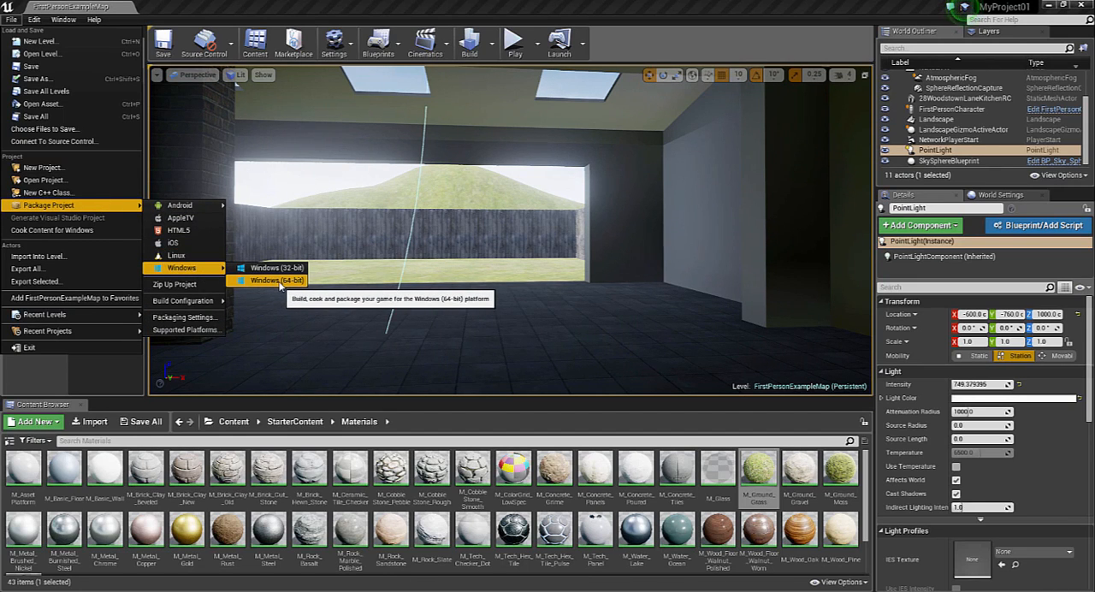
{"action": "left_click", "coordinate": [276, 282]}
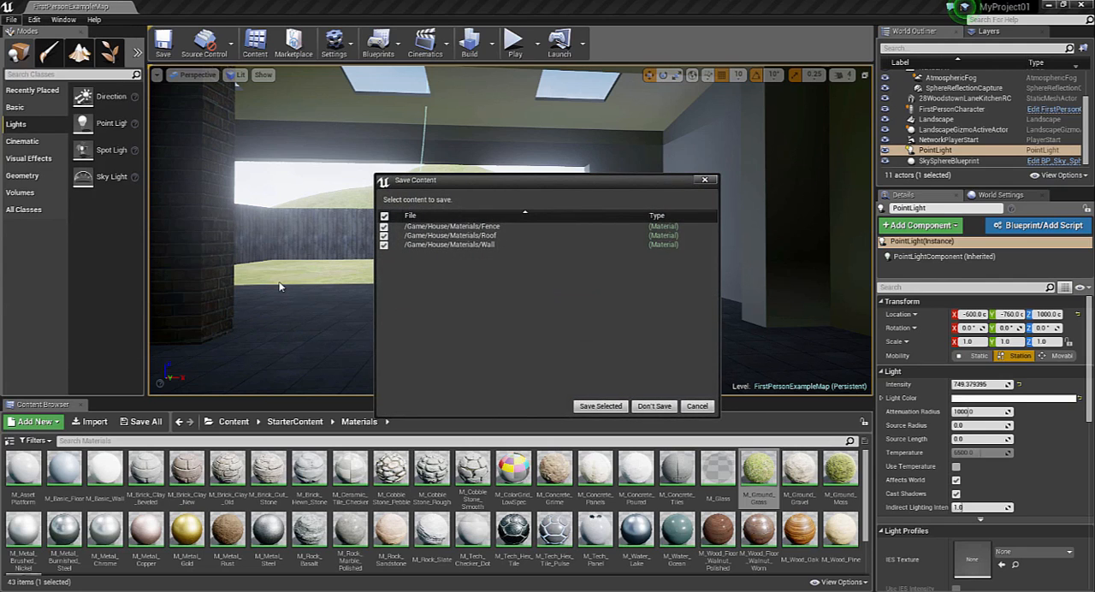
{"action": "left_click", "coordinate": [604, 405]}
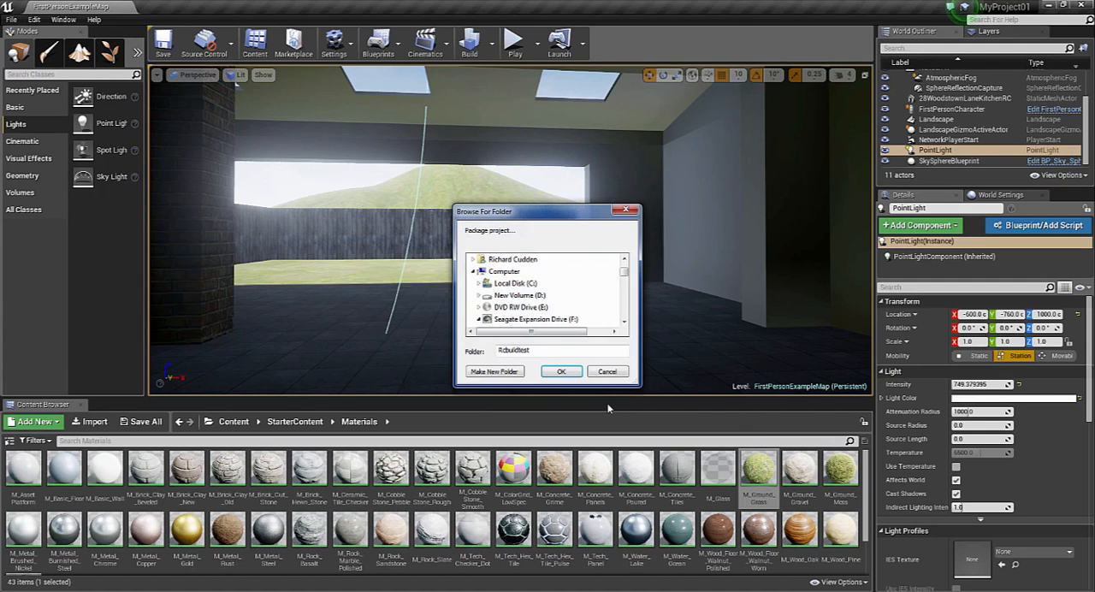
Choose the Rcbuildtest folder inside Unreal Projects Builds as the package destination and start the packaging
{"action": "left_click", "coordinate": [625, 321]}
{"action": "left_click", "coordinate": [624, 321]}
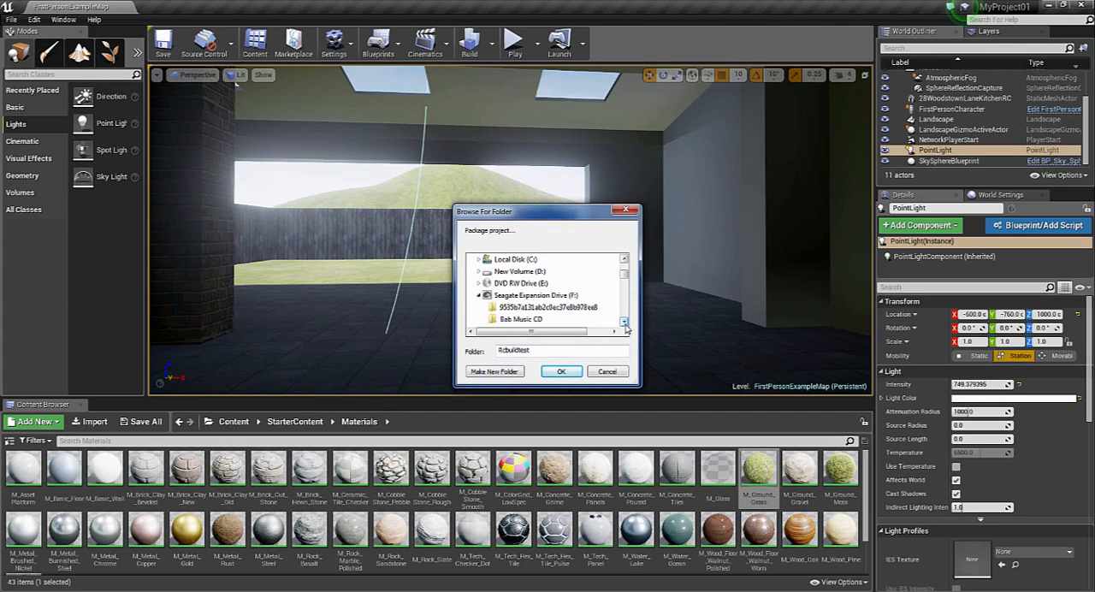
{"action": "left_click", "coordinate": [624, 321]}
{"action": "left_click", "coordinate": [624, 321]}
{"action": "left_click", "coordinate": [625, 322]}
{"action": "scroll", "coordinate": [625, 322], "scroll_direction": "down", "scroll_amount": 7}
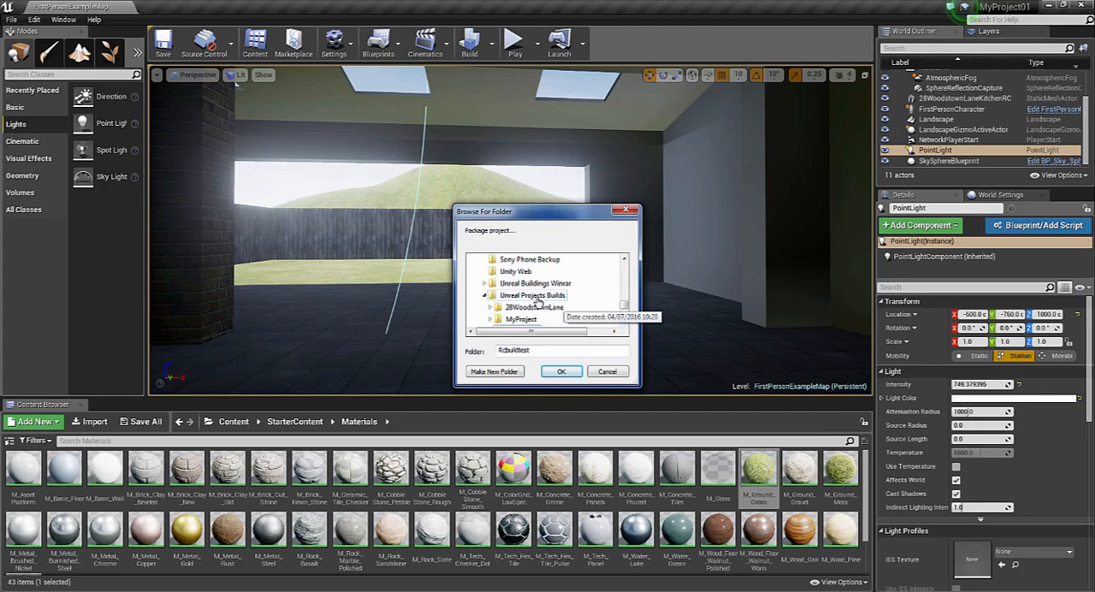
{"action": "scroll", "coordinate": [534, 307], "scroll_direction": "down", "scroll_amount": 1}
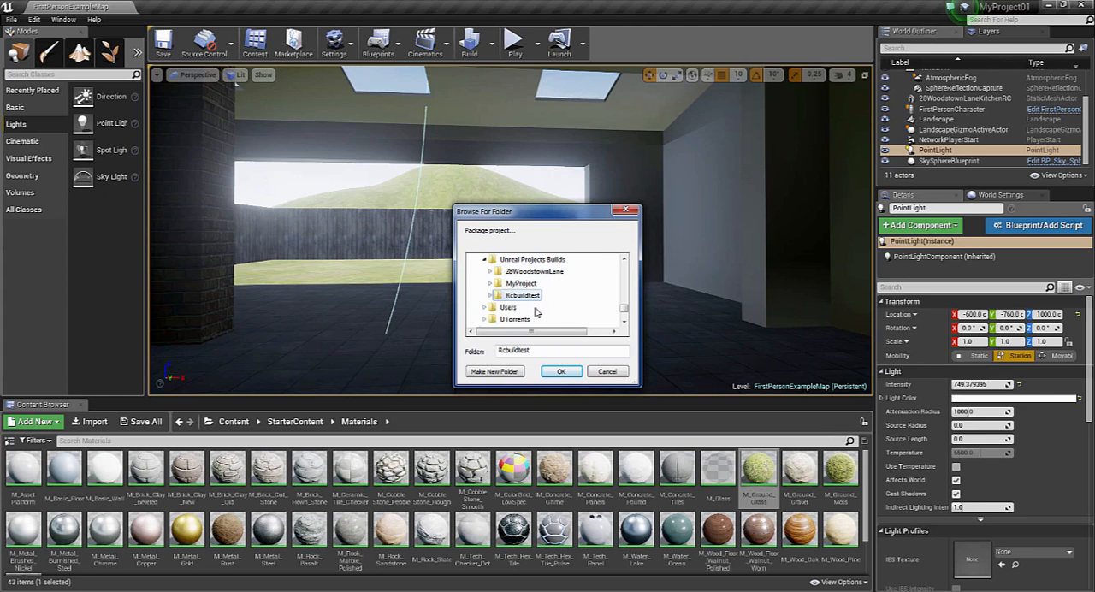
{"action": "left_click", "coordinate": [526, 298]}
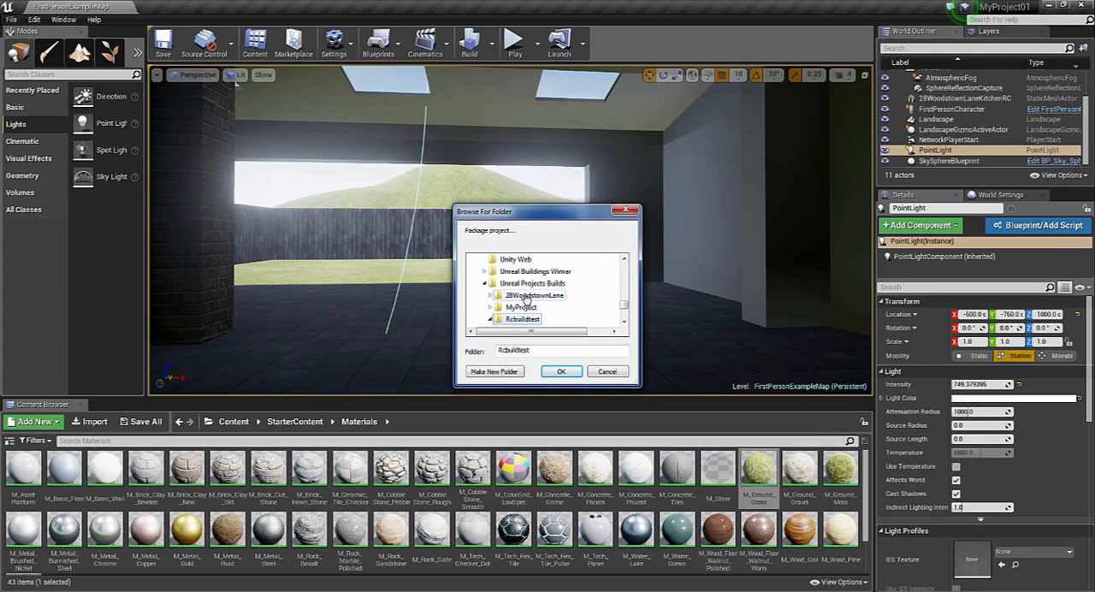
{"action": "left_click", "coordinate": [563, 372]}
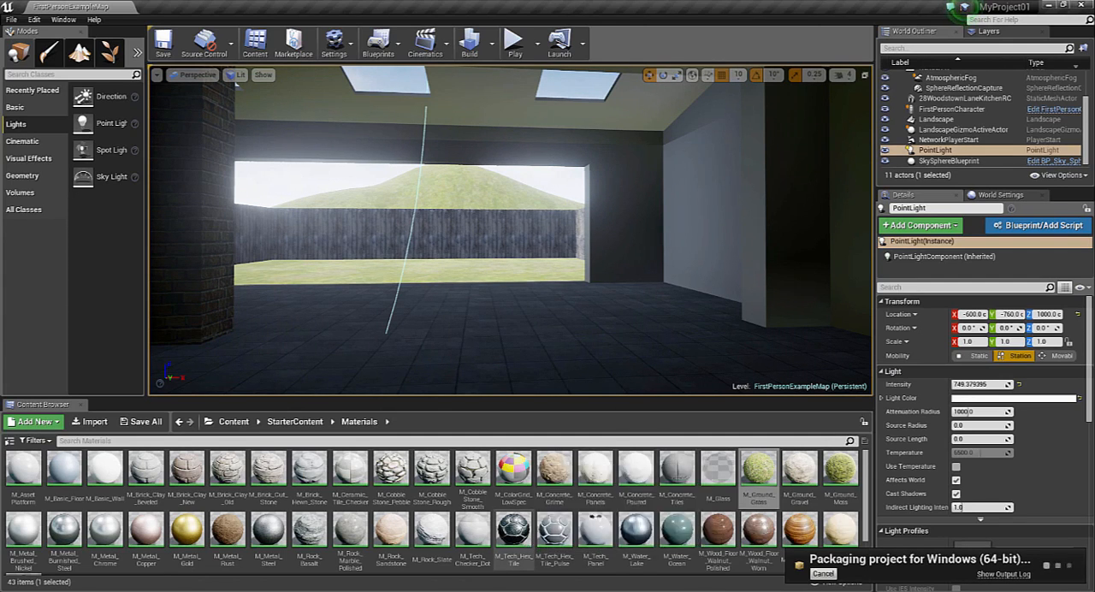
{"action": "left_click", "coordinate": [485, 590]}
{"action": "left_click", "coordinate": [388, 453]}
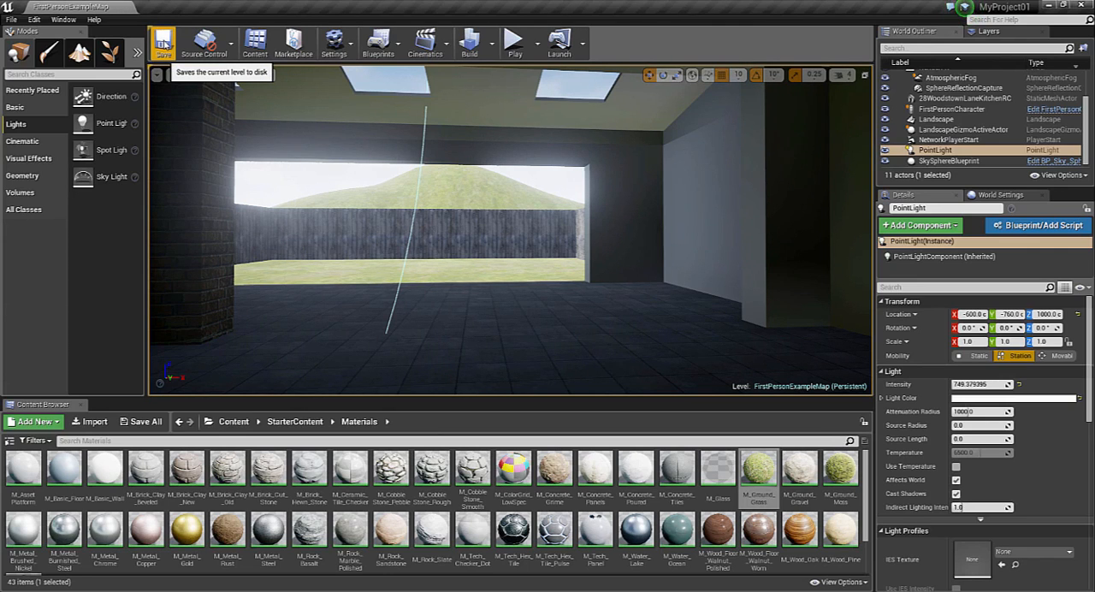
{"action": "left_click", "coordinate": [11, 18]}
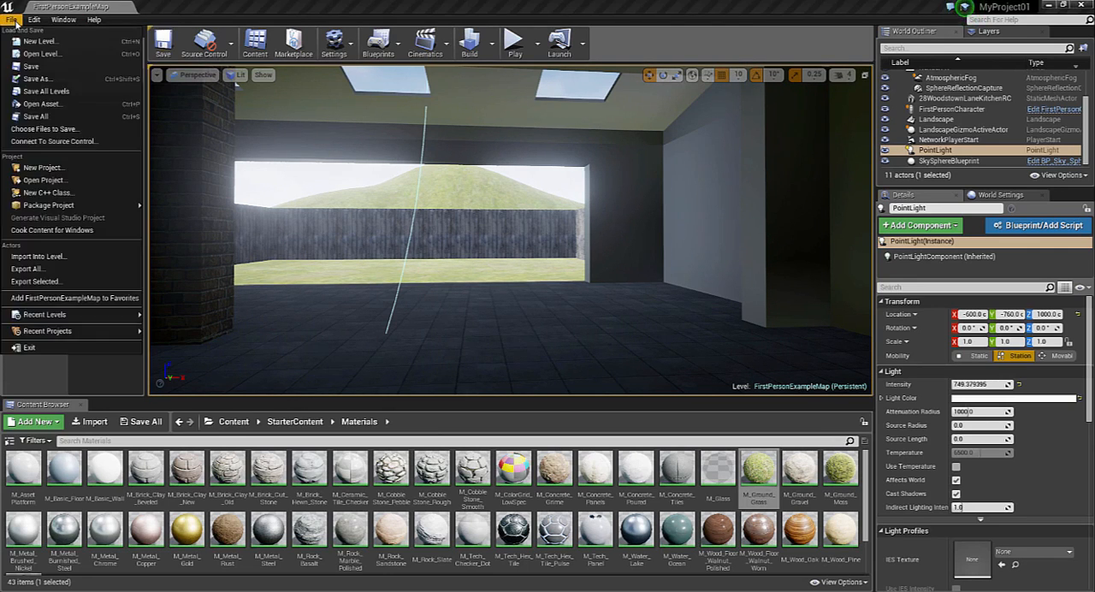
{"action": "mouse_move", "coordinate": [35, 19]}
{"action": "left_click", "coordinate": [197, 5]}
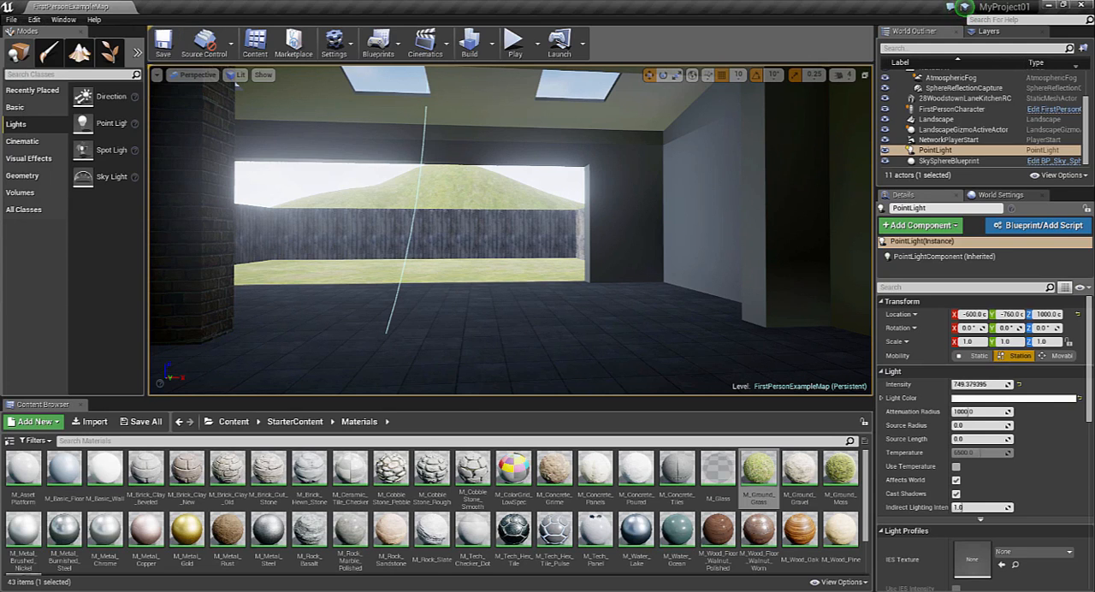
Switch to Windows Explorer and launch the packaged MyProject01 application from the WindowsNoEditor folder inside Rcbuildtest
{"action": "left_click", "coordinate": [139, 554]}
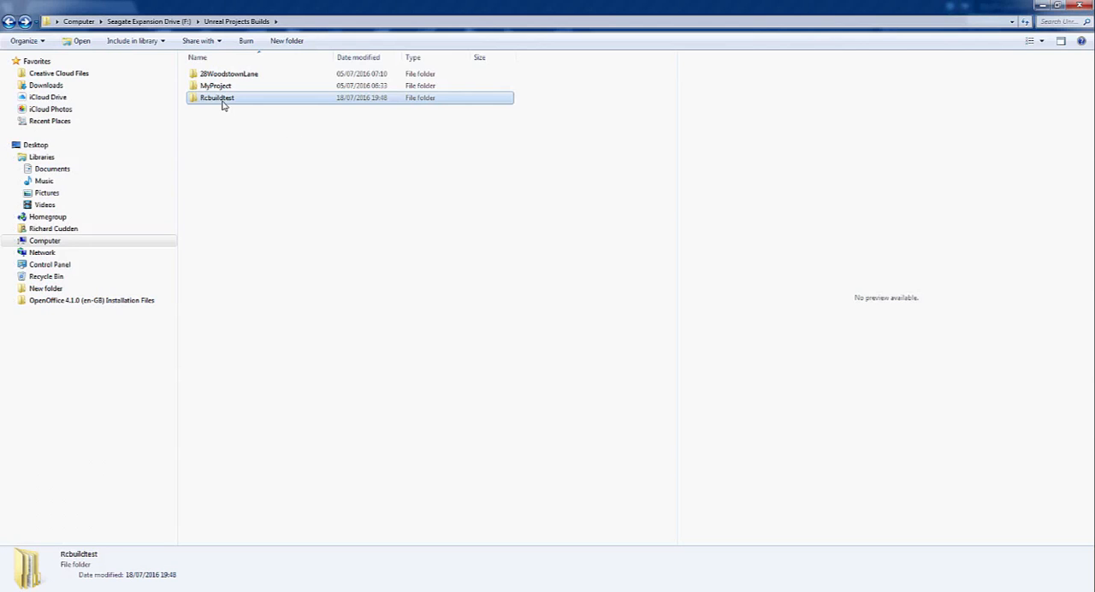
{"action": "double_click", "coordinate": [220, 100]}
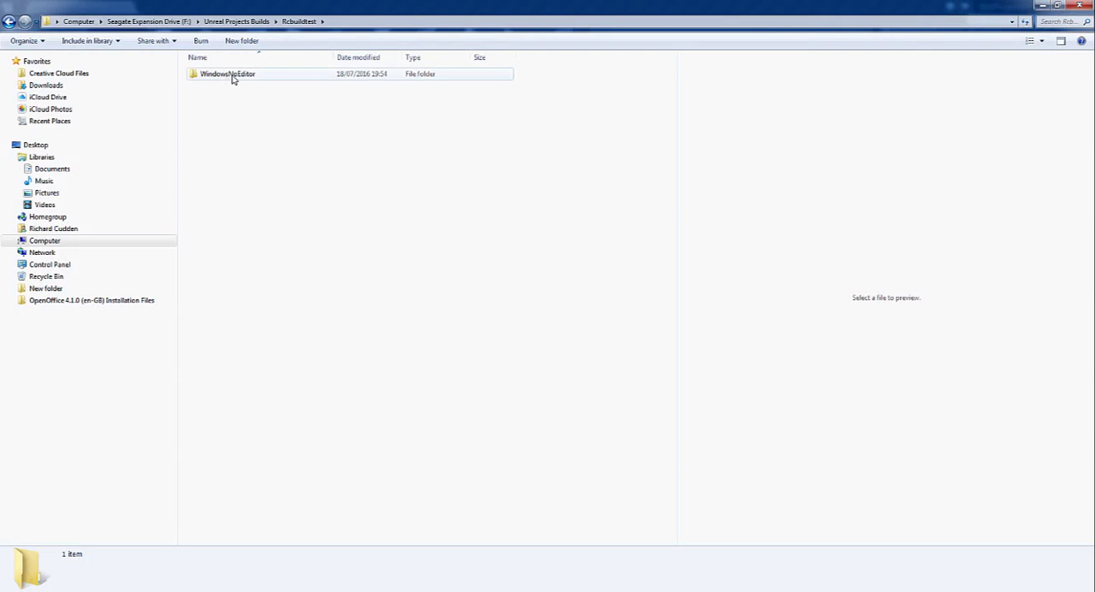
{"action": "double_click", "coordinate": [262, 79]}
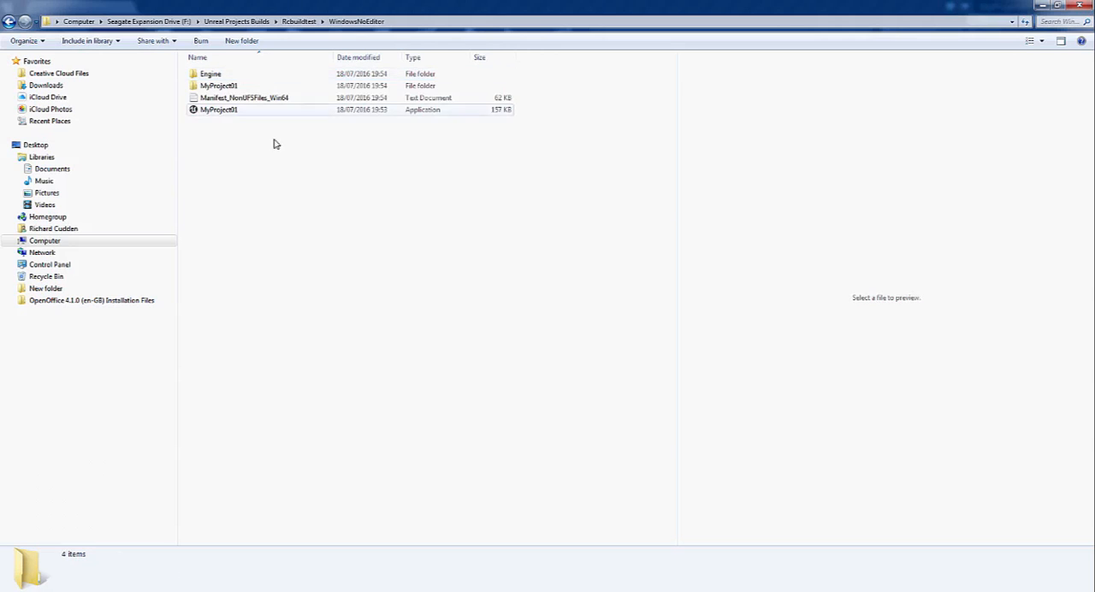
{"action": "double_click", "coordinate": [225, 112]}
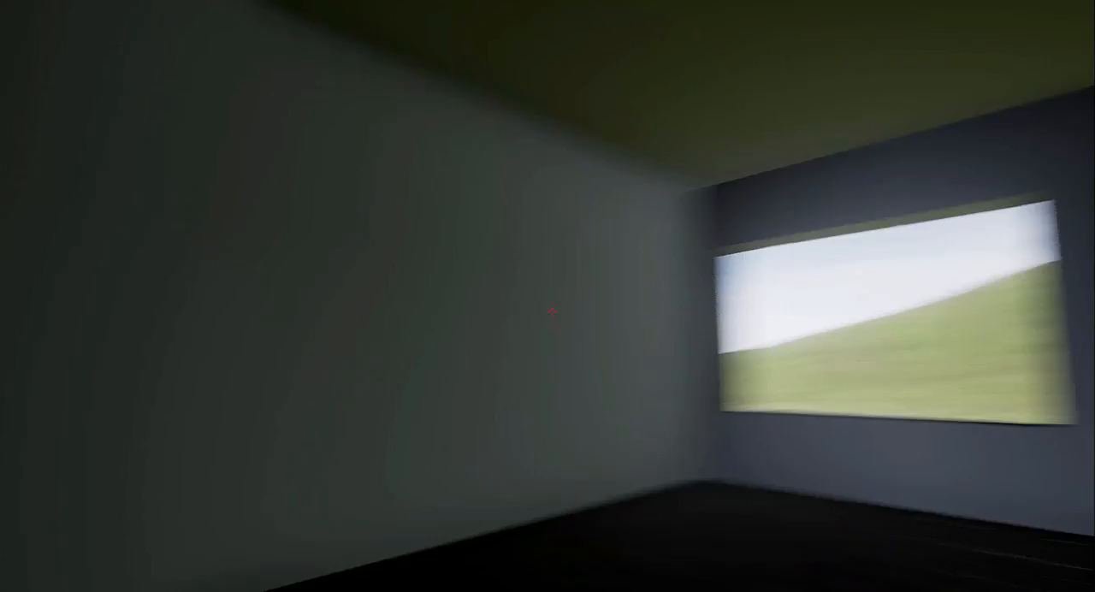
Walk out through the brick entrance of the packaged game to view the front facade, and head back inside
{"action": "key", "text": "w"}
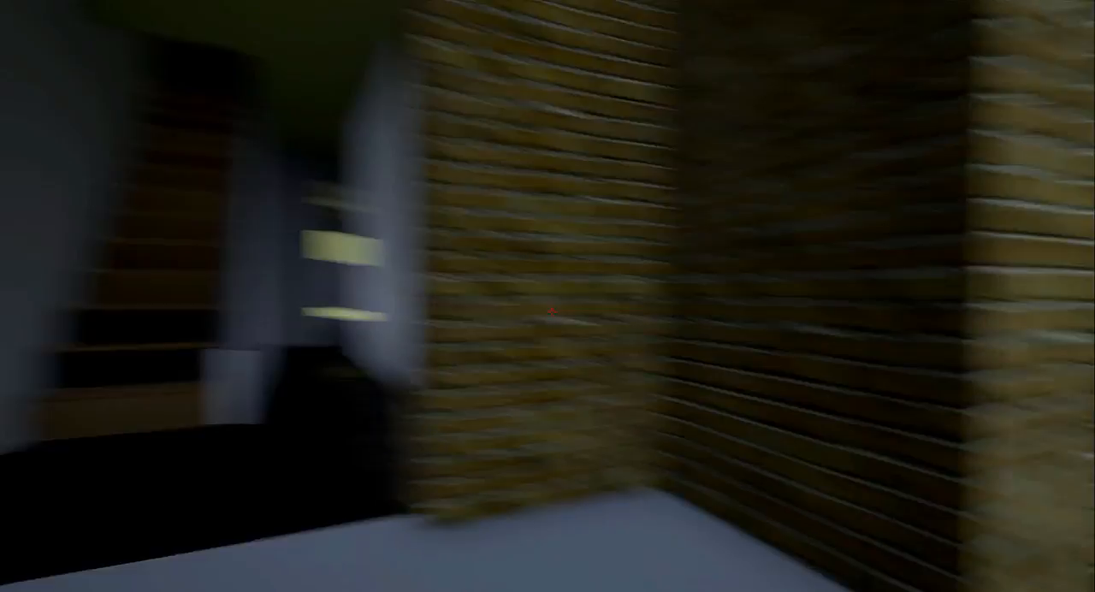
{"action": "key", "text": "s"}
{"action": "key", "text": "s"}
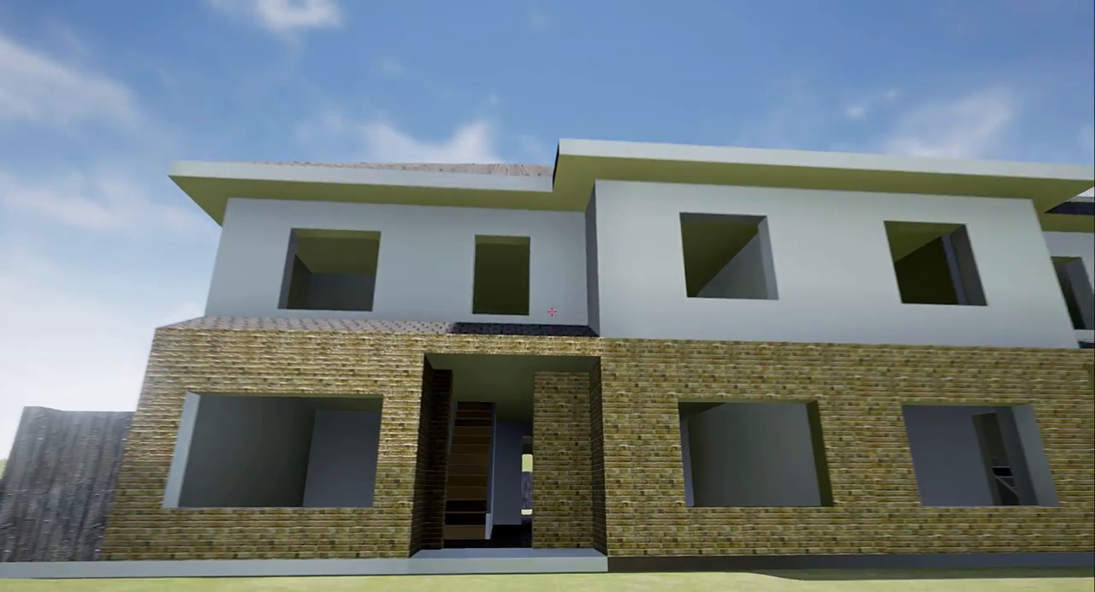
{"action": "key", "text": "w"}
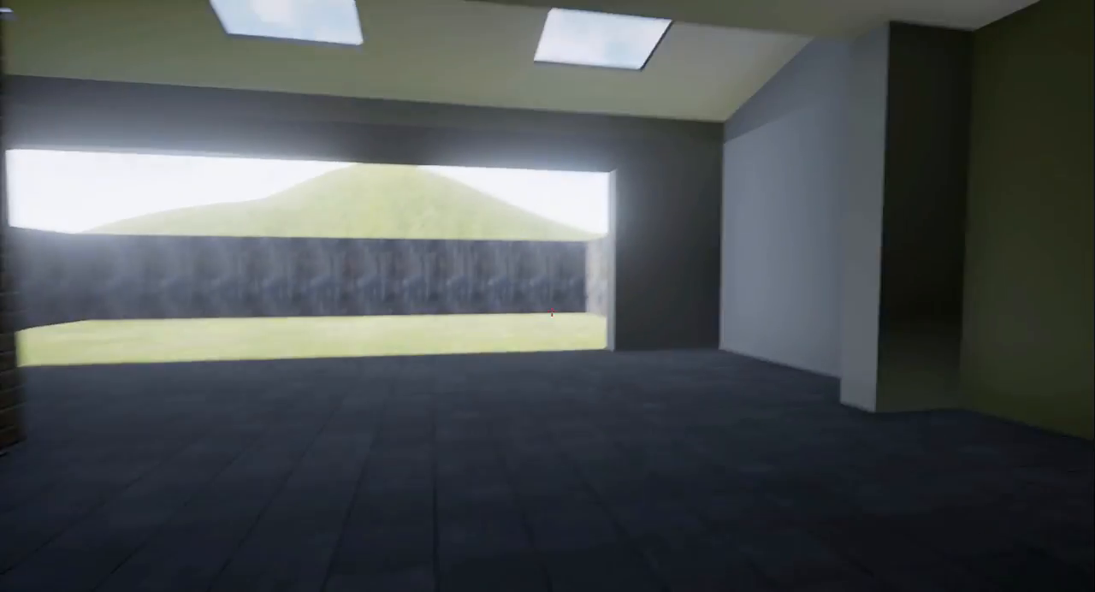
Walk around the rear room to examine the brick column, doorways, skylights and garden opening in the packaged game
{"action": "key", "text": "w"}
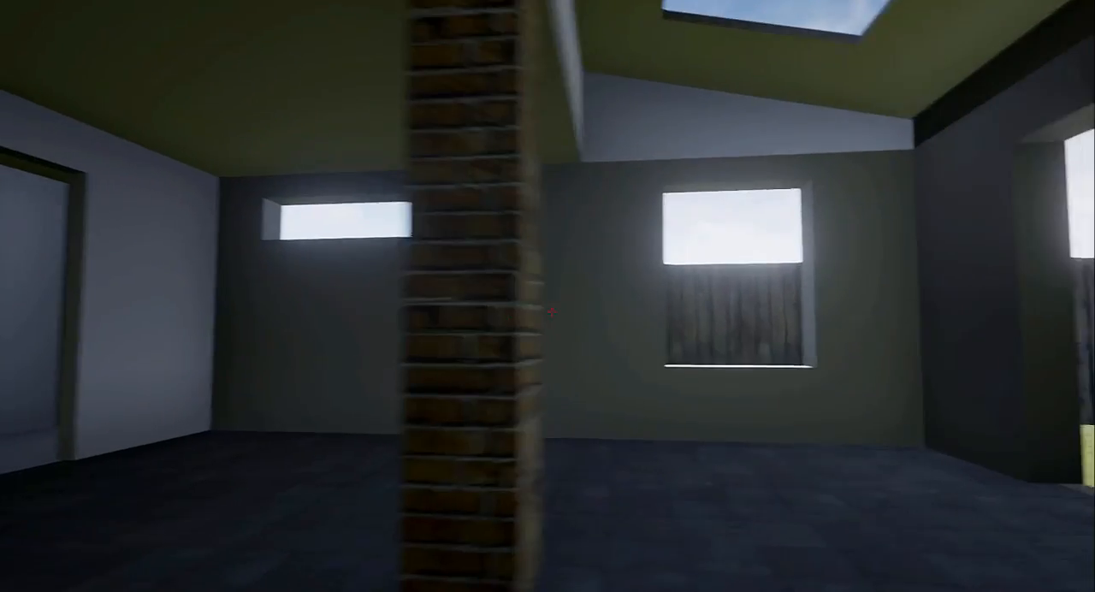
{"action": "key", "text": "d"}
{"action": "key", "text": "w"}
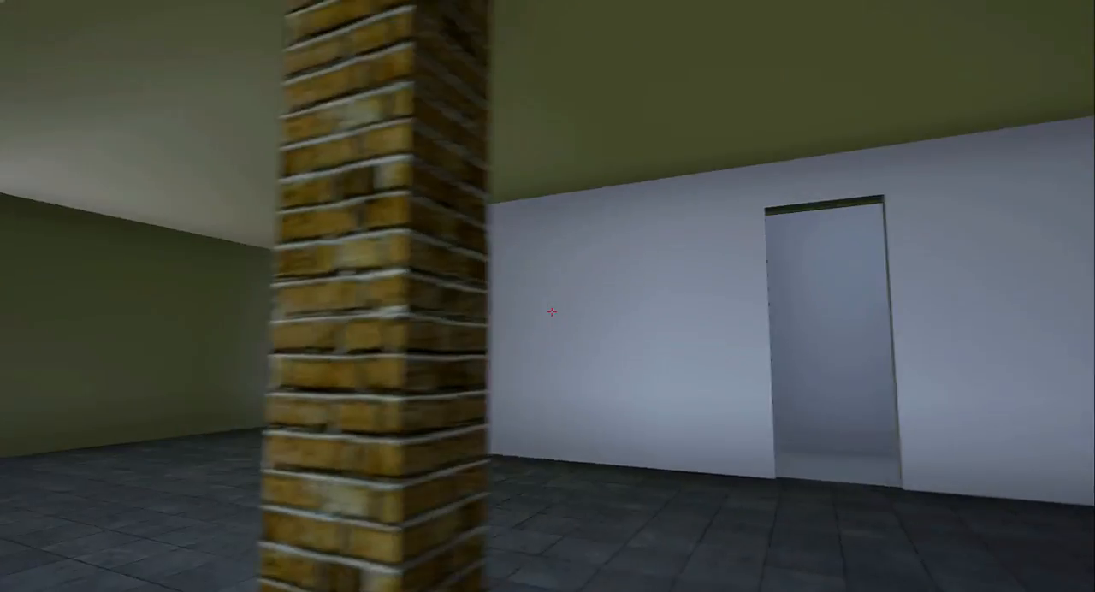
{"action": "key", "text": "d"}
{"action": "key", "text": "w"}
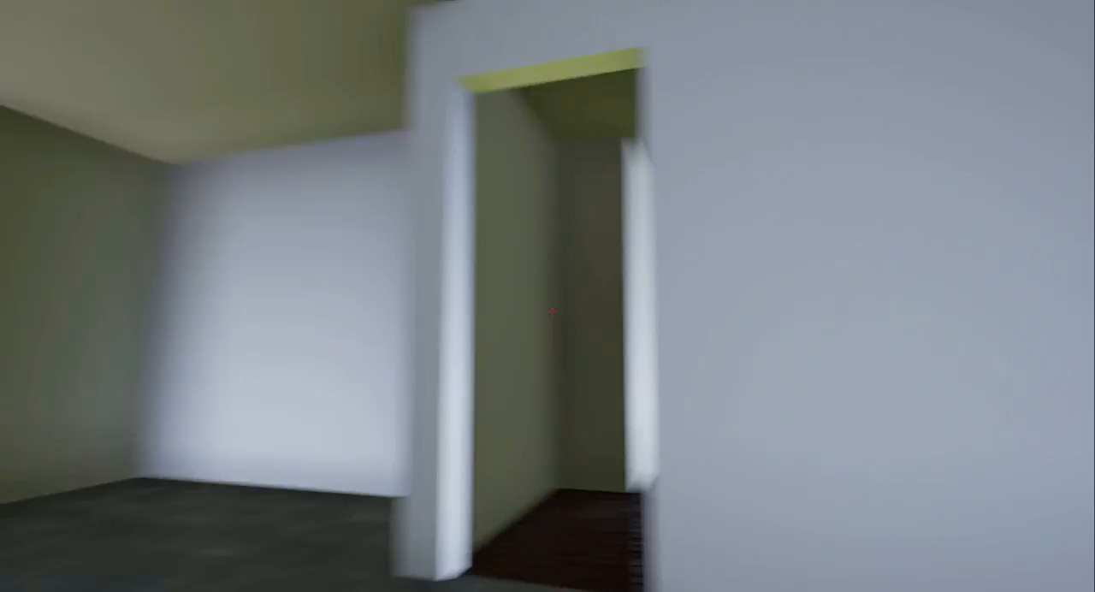
{"action": "key", "text": "s"}
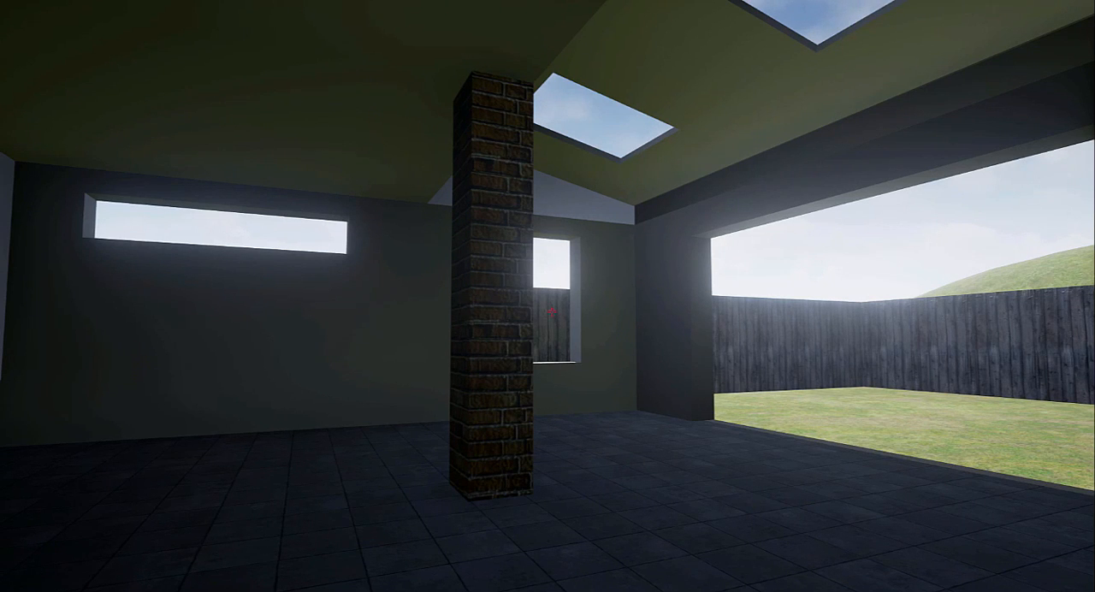
Close the running packaged game from the Windows desktop and return to the WindowsNoEditor folder
{"action": "key", "text": "super"}
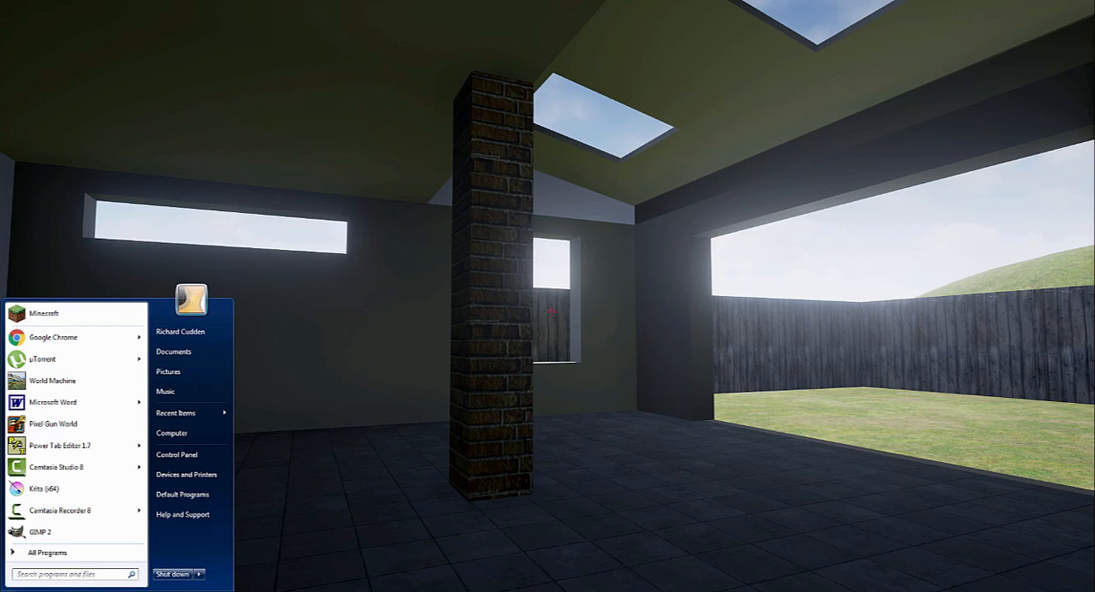
{"action": "right_click", "coordinate": [552, 589]}
{"action": "left_click", "coordinate": [550, 577]}
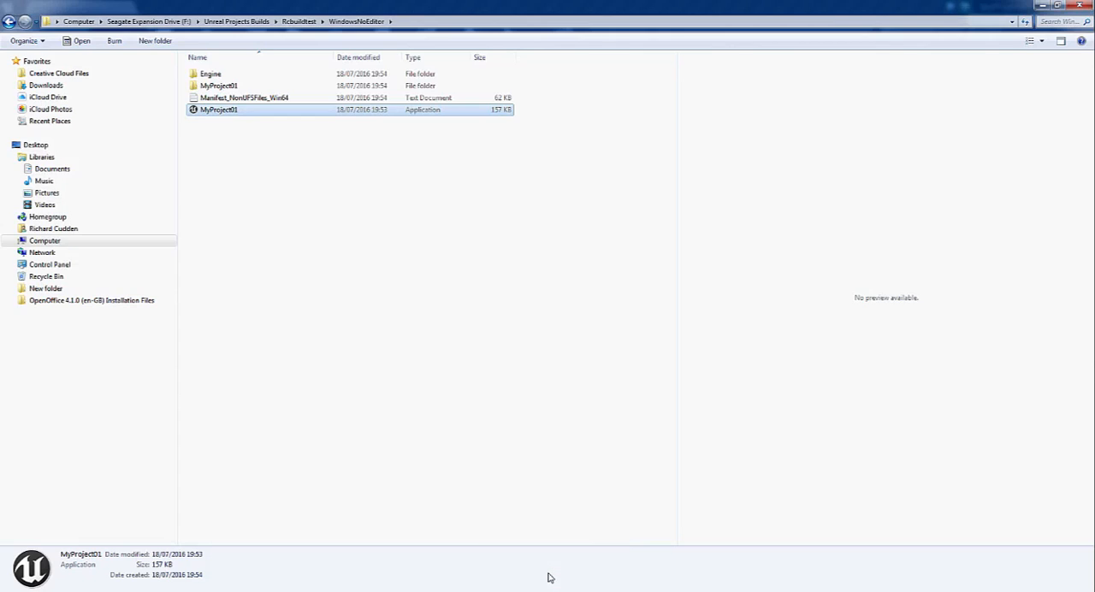